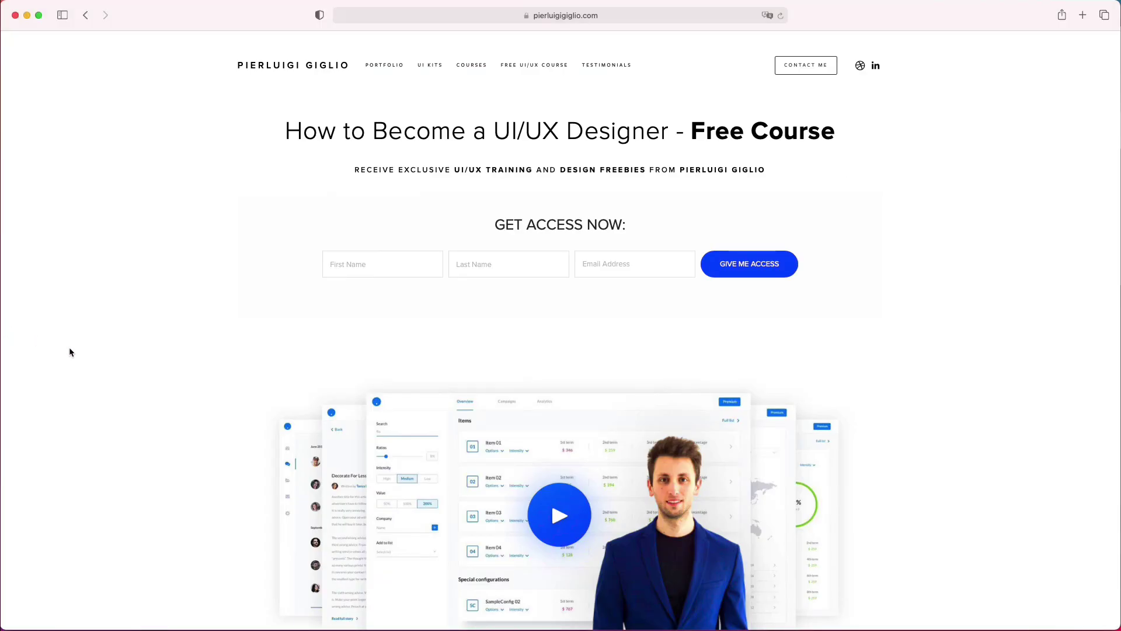
Step: Scroll the pierluigigiglio.com course page down to the Examples of Free Source Files section
{"action": "scroll", "coordinate": [79, 356], "scroll_direction": "down", "scroll_amount": 5}
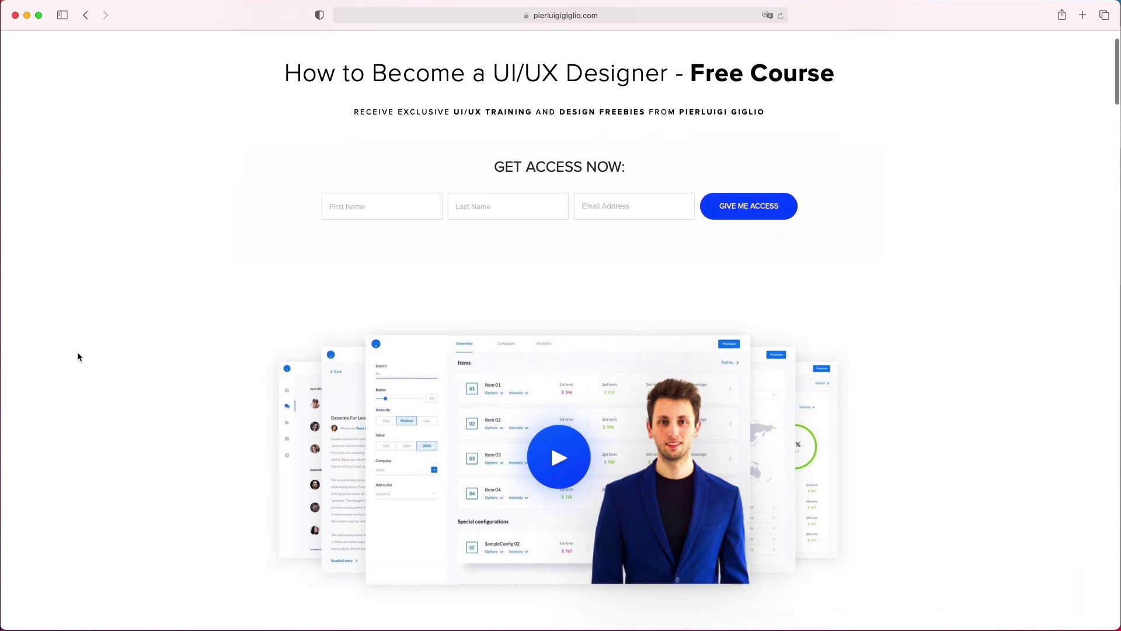
{"action": "scroll", "coordinate": [78, 356], "scroll_direction": "down", "scroll_amount": 10}
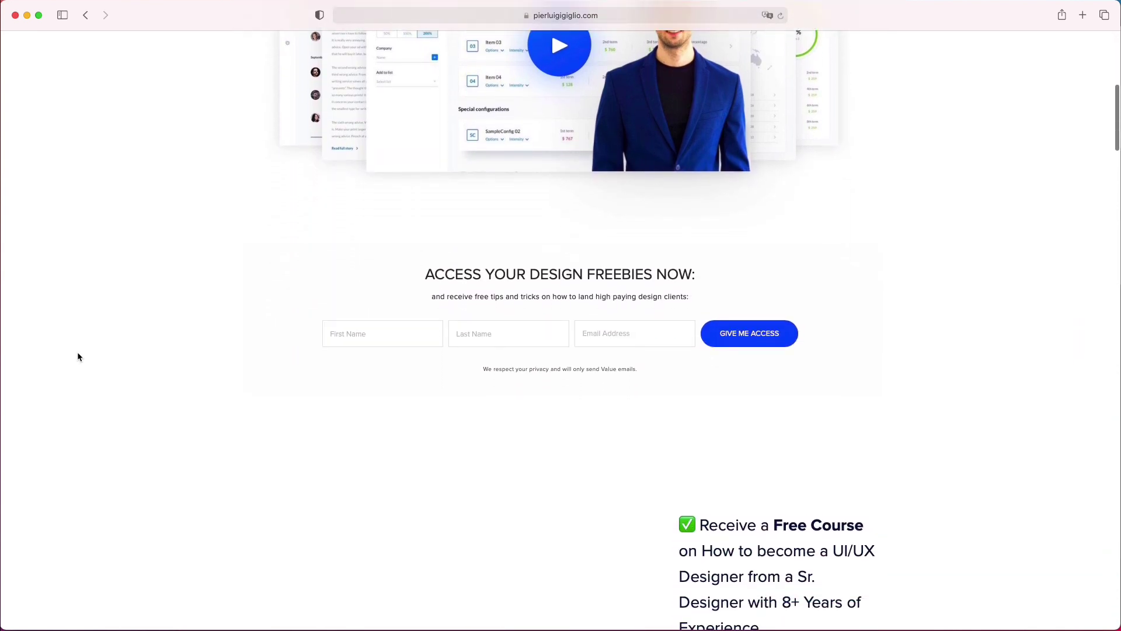
{"action": "scroll", "coordinate": [78, 356], "scroll_direction": "down", "scroll_amount": 9}
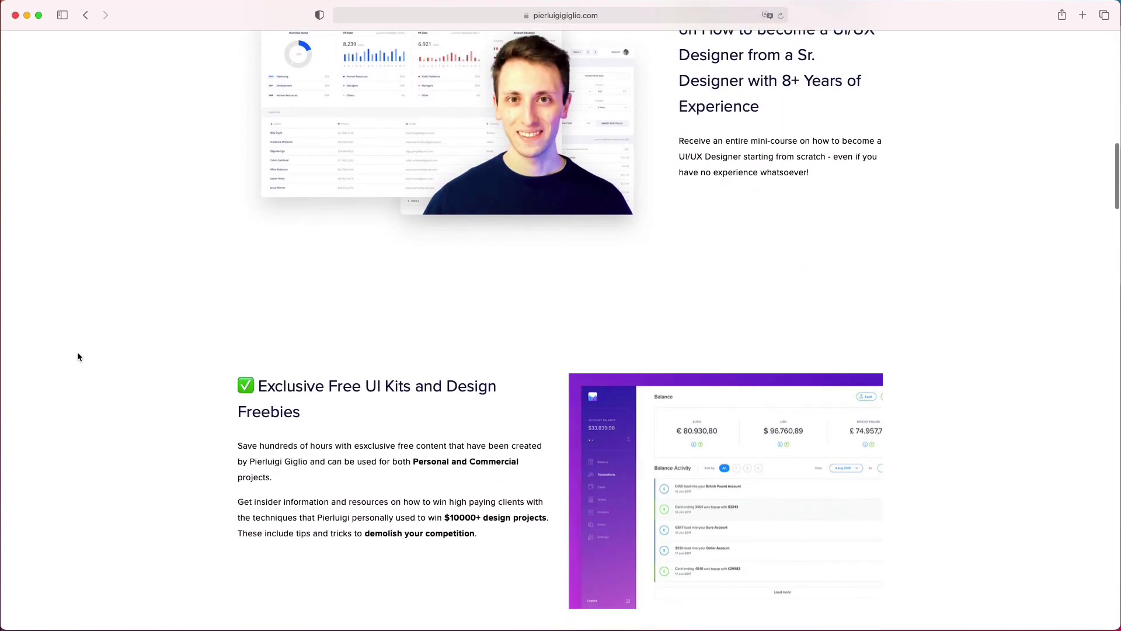
{"action": "scroll", "coordinate": [78, 356], "scroll_direction": "down", "scroll_amount": 13}
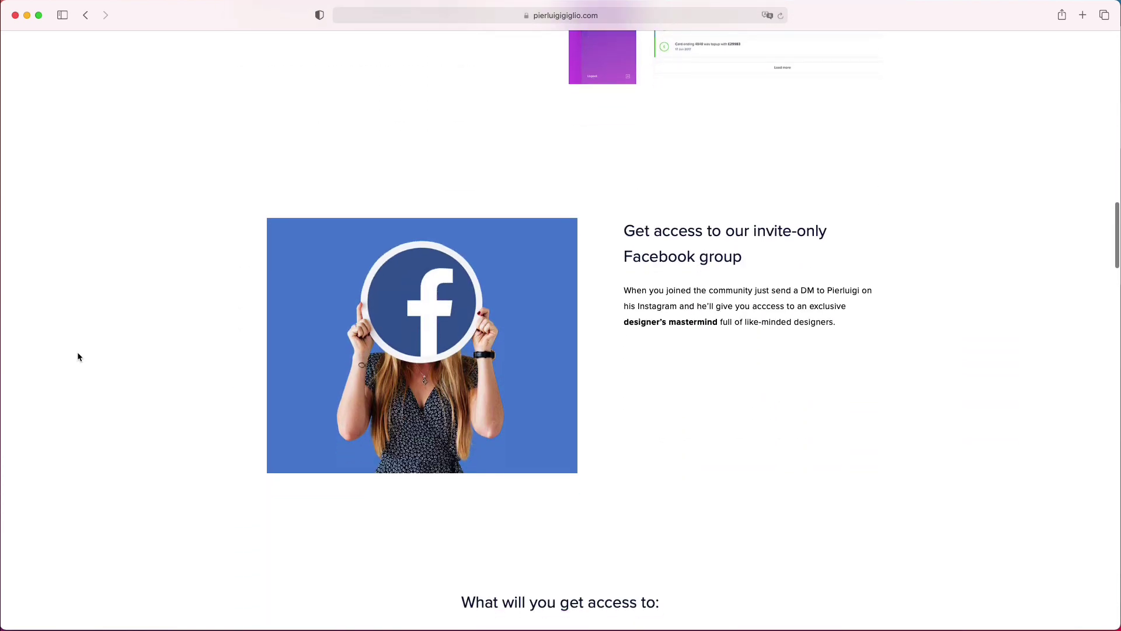
{"action": "scroll", "coordinate": [78, 356], "scroll_direction": "down", "scroll_amount": 9}
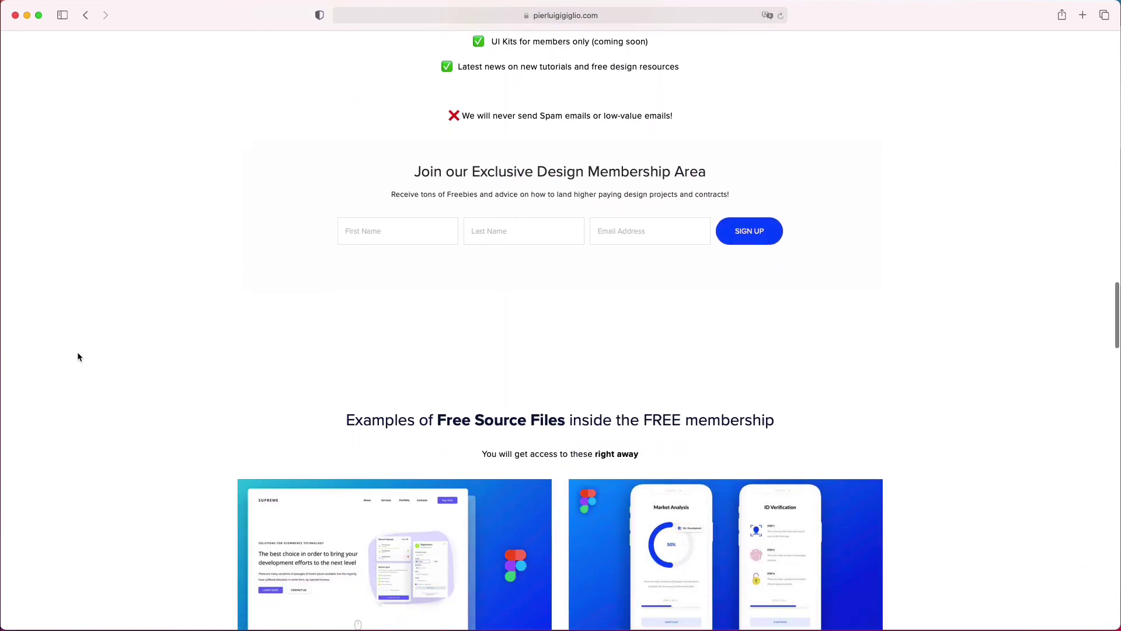
{"action": "scroll", "coordinate": [78, 356], "scroll_direction": "down", "scroll_amount": 4}
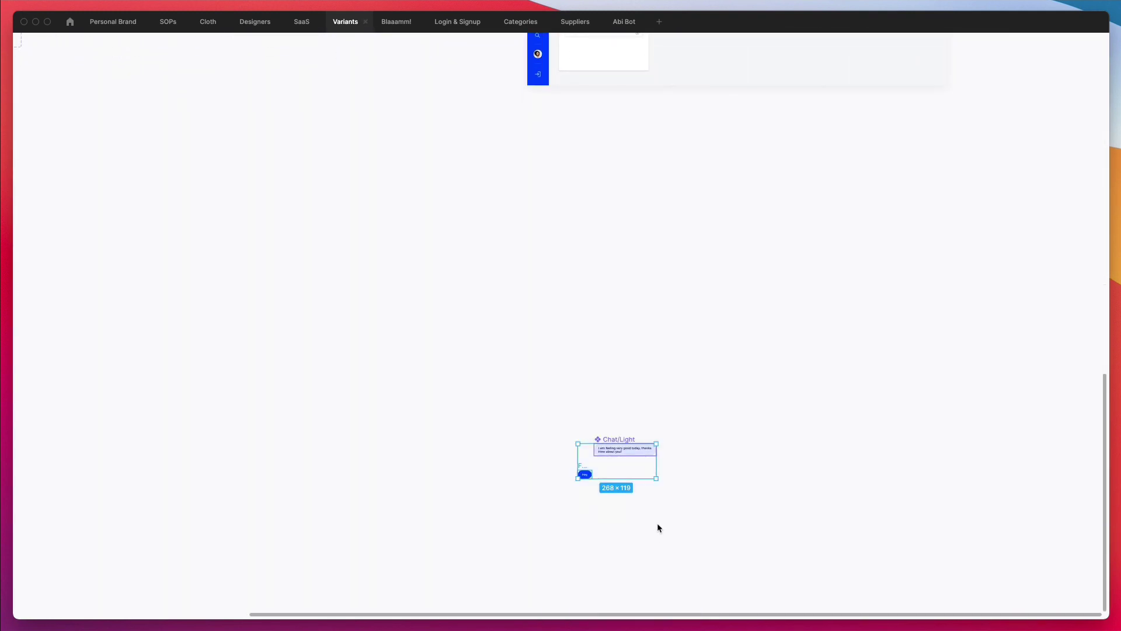
{"action": "scroll", "coordinate": [657, 526], "scroll_direction": "up", "scroll_amount": 10}
Step: Delete the chat card, its leftover light-blue rectangle and Hello text from the dashboard
{"action": "left_click_drag", "start_coordinate": [717, 326], "coordinate": [590, 444]}
{"action": "key", "text": "Delete"}
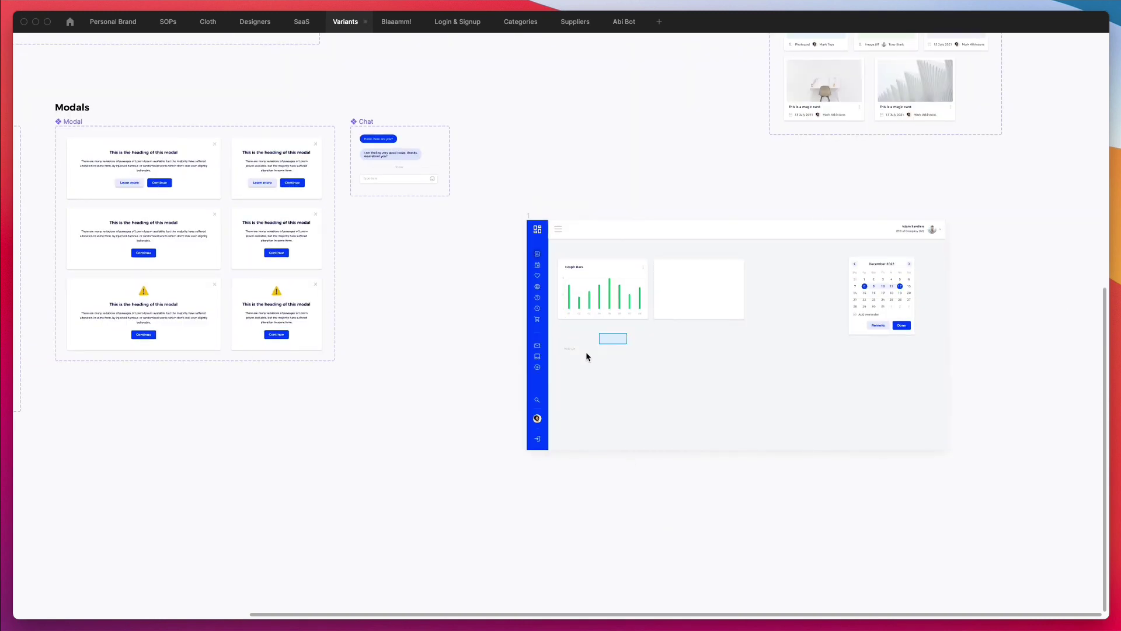
{"action": "key", "text": "Delete"}
{"action": "left_click", "coordinate": [570, 362]}
{"action": "key", "text": "Delete"}
Step: Move the empty card from beside Graph Bars to below it
{"action": "scroll", "coordinate": [596, 353], "scroll_direction": "up", "scroll_amount": 5}
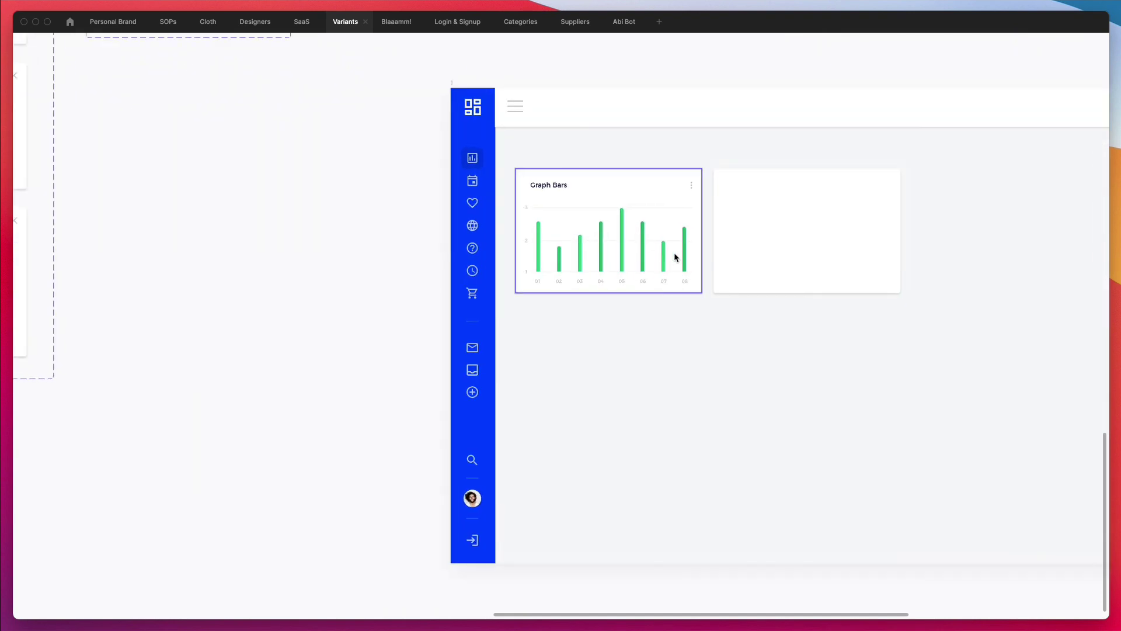
{"action": "scroll", "coordinate": [677, 256], "scroll_direction": "up", "scroll_amount": 2}
{"action": "scroll", "coordinate": [678, 256], "scroll_direction": "right", "scroll_amount": 1}
{"action": "left_click", "coordinate": [758, 248]}
{"action": "left_click_drag", "start_coordinate": [759, 247], "coordinate": [565, 386]}
Step: Double the empty card's height, snap it beside Graph Bars, and stretch it to 310 × 487
{"action": "scroll", "coordinate": [630, 376], "scroll_direction": "down", "scroll_amount": 3}
{"action": "scroll", "coordinate": [631, 376], "scroll_direction": "up", "scroll_amount": 6}
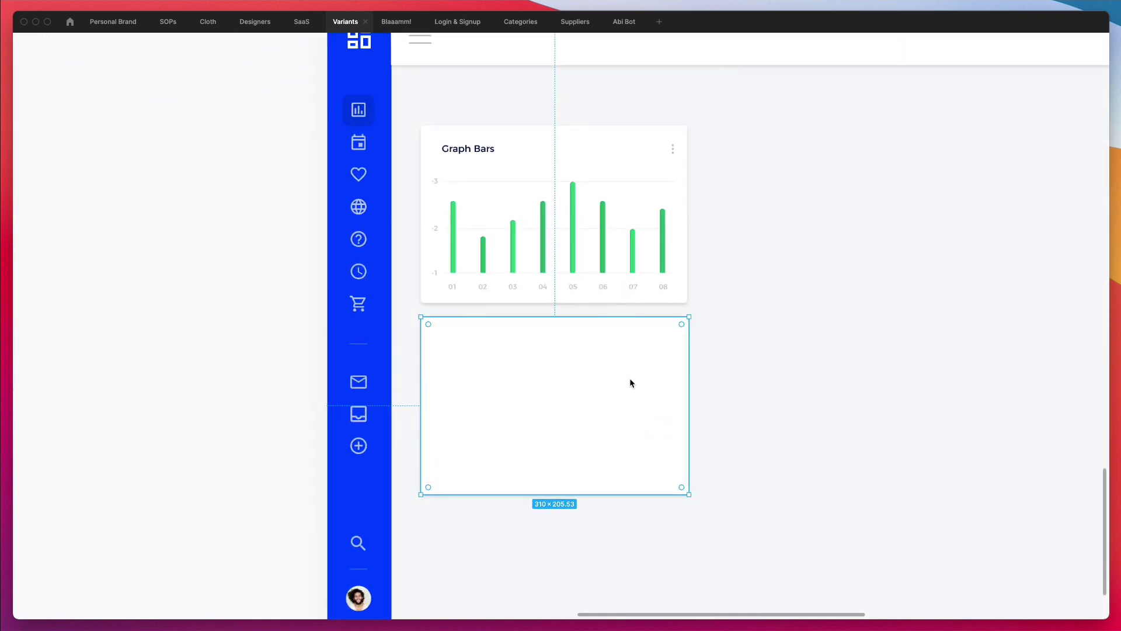
{"action": "scroll", "coordinate": [629, 377], "scroll_direction": "down", "scroll_amount": 3}
{"action": "key", "text": "ctrl+backslash"}
{"action": "scroll", "coordinate": [629, 377], "scroll_direction": "right", "scroll_amount": 2}
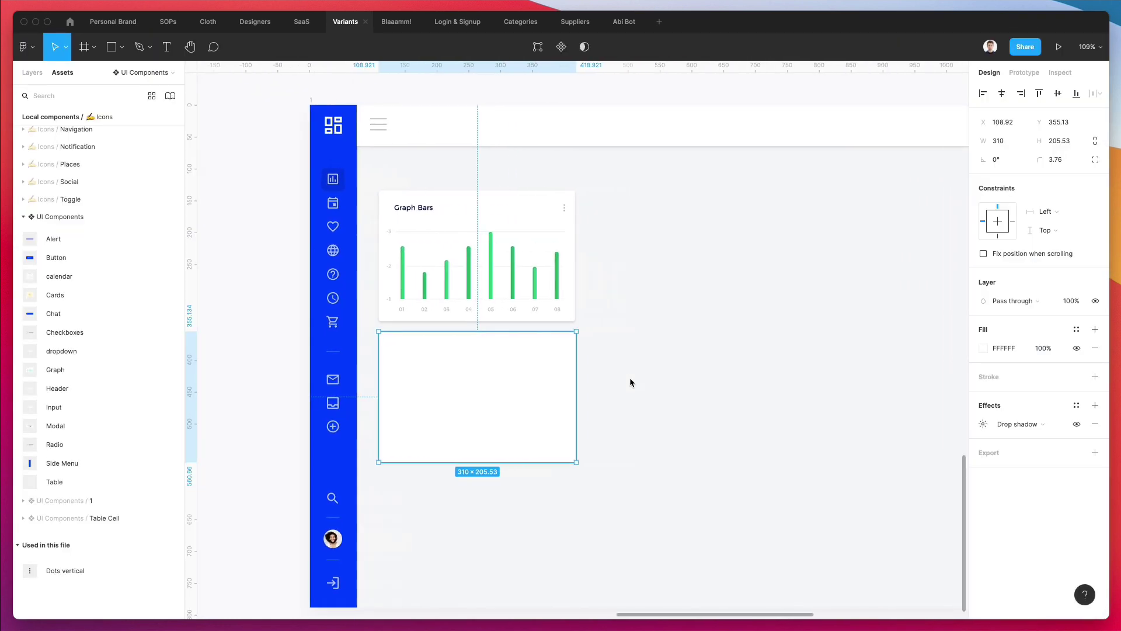
{"action": "scroll", "coordinate": [630, 378], "scroll_direction": "right", "scroll_amount": 1}
{"action": "left_click_drag", "start_coordinate": [450, 460], "coordinate": [450, 590]}
{"action": "left_click_drag", "start_coordinate": [422, 476], "coordinate": [641, 333]}
{"action": "scroll", "coordinate": [641, 333], "scroll_direction": "right", "scroll_amount": 2}
{"action": "scroll", "coordinate": [623, 290], "scroll_direction": "up", "scroll_amount": 2}
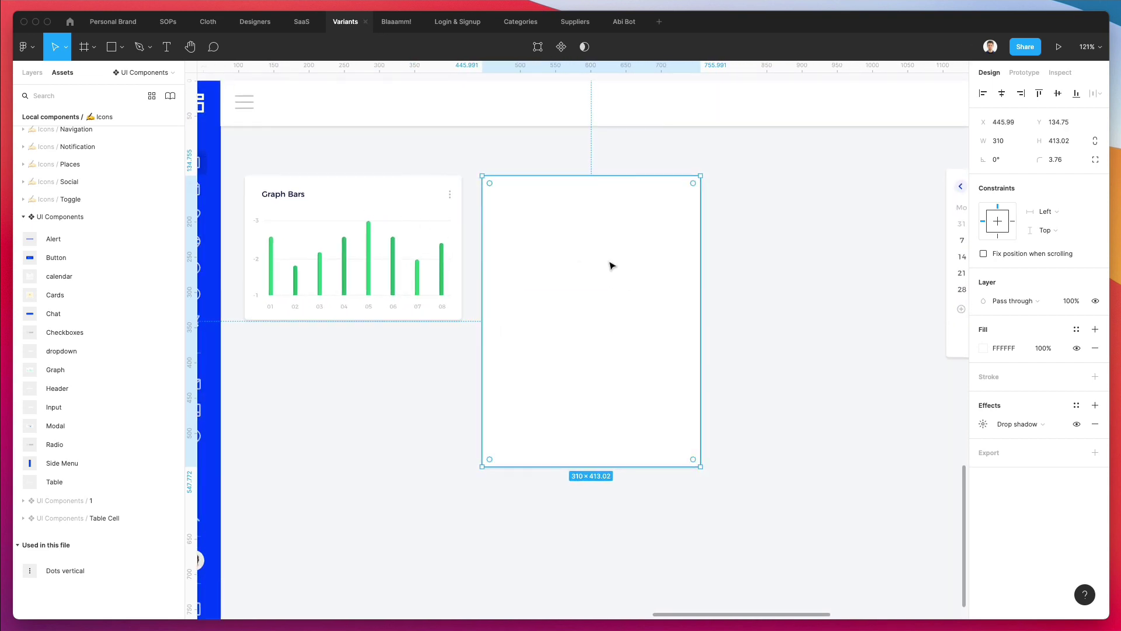
{"action": "scroll", "coordinate": [577, 369], "scroll_direction": "right", "scroll_amount": 2}
{"action": "left_click_drag", "start_coordinate": [510, 470], "coordinate": [509, 519]}
Step: Paste a copy of the calendar's December 2022 text into the tall card, centred horizontally
{"action": "left_click", "coordinate": [535, 173]}
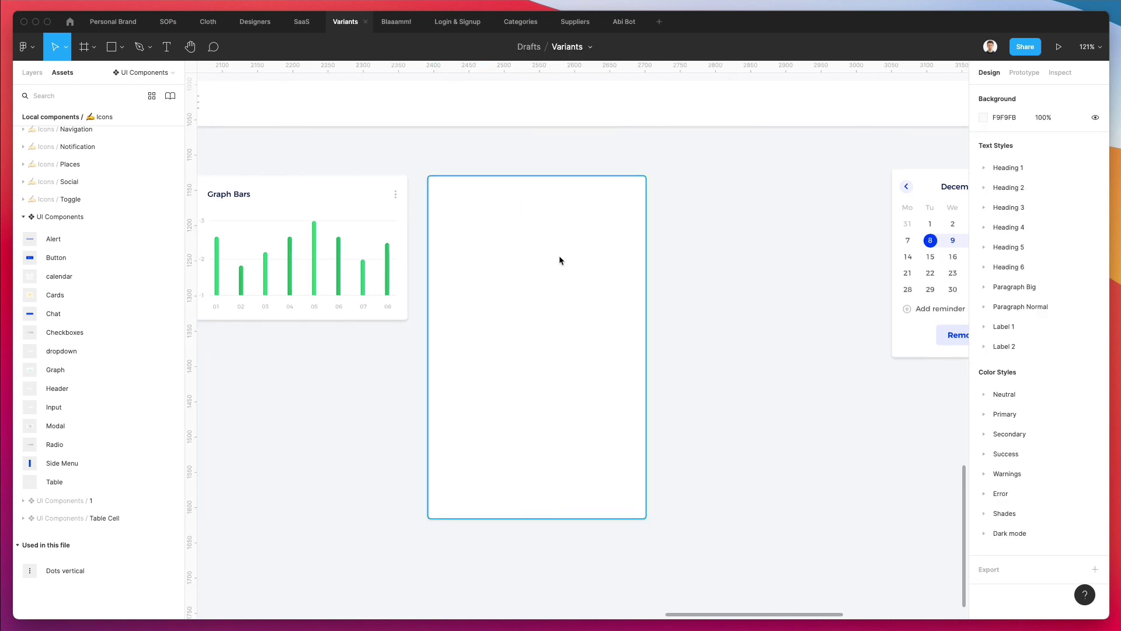
{"action": "left_click", "coordinate": [1028, 187]}
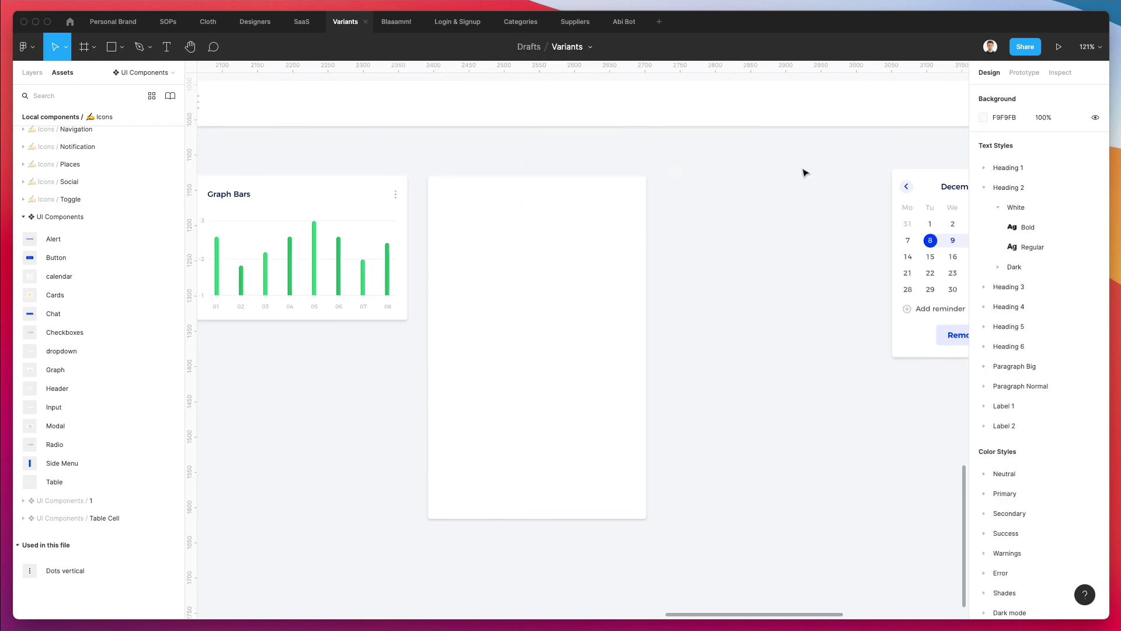
{"action": "scroll", "coordinate": [835, 217], "scroll_direction": "right", "scroll_amount": 5}
{"action": "double_click", "coordinate": [845, 186]}
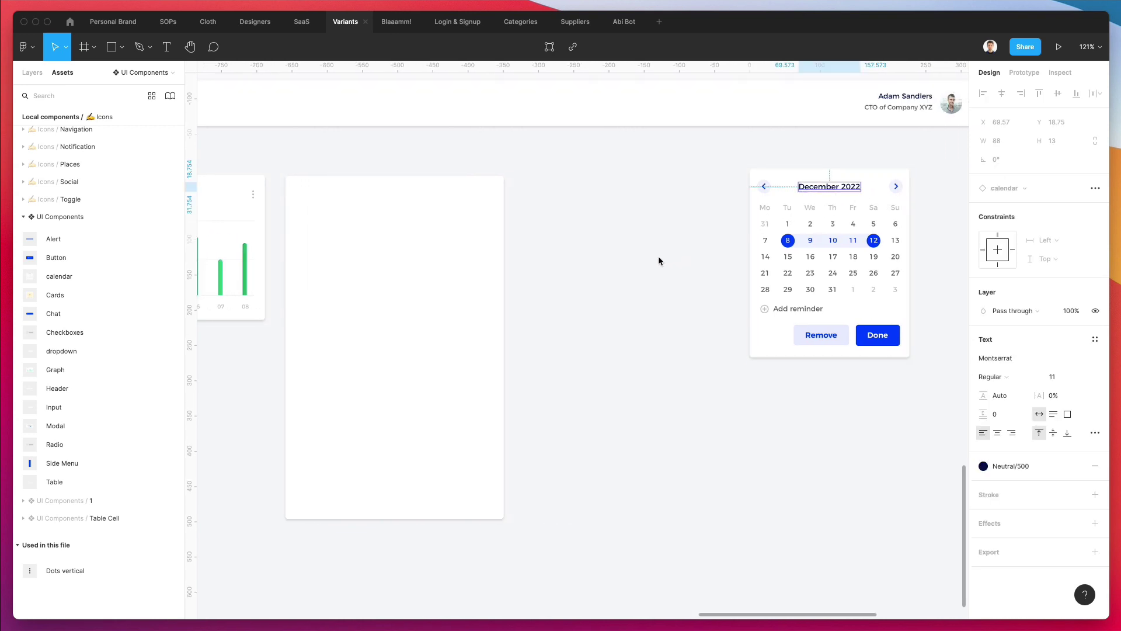
{"action": "type", "text": "December 2022"}
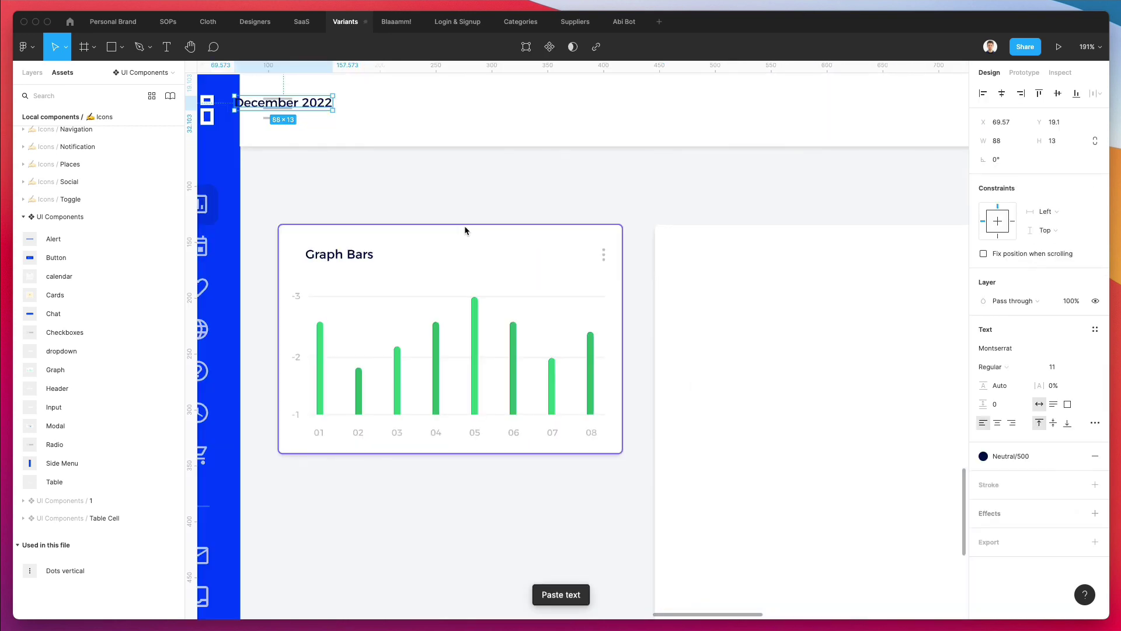
{"action": "left_click_drag", "start_coordinate": [296, 107], "coordinate": [867, 352]}
{"action": "scroll", "coordinate": [759, 336], "scroll_direction": "down", "scroll_amount": 3}
{"action": "scroll", "coordinate": [755, 331], "scroll_direction": "down", "scroll_amount": 2}
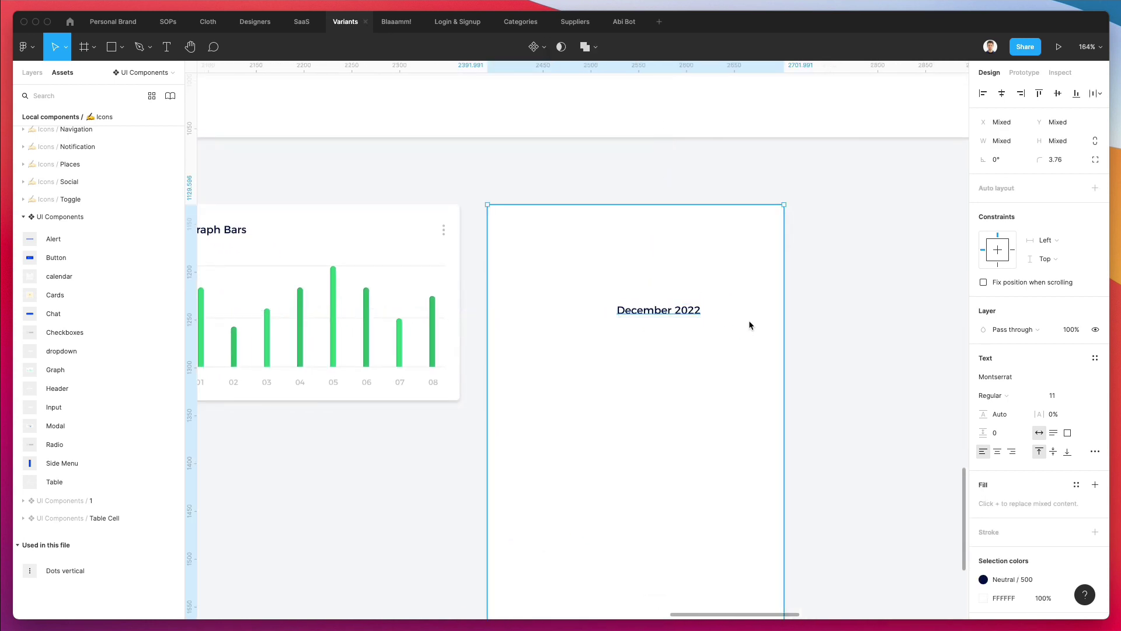
{"action": "left_click", "coordinate": [1002, 94]}
{"action": "left_click", "coordinate": [741, 300]}
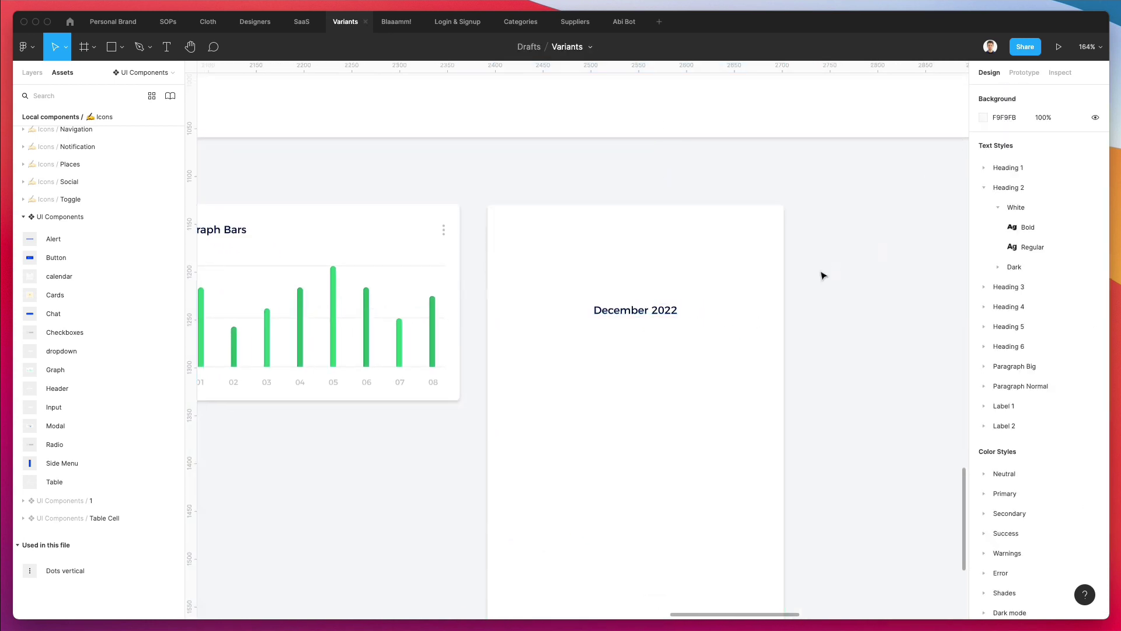
Step: Duplicate the date just above itself and style the copy Heading 3/Dark/Regular
{"action": "left_click_drag", "start_coordinate": [655, 314], "coordinate": [652, 279]}
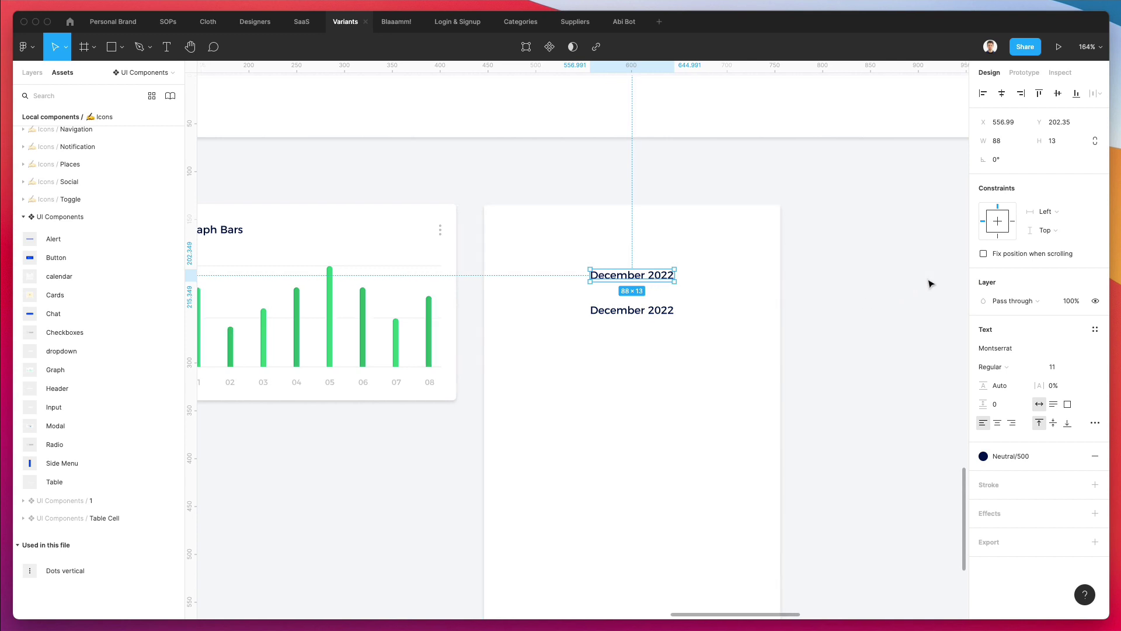
{"action": "left_click", "coordinate": [1095, 331]}
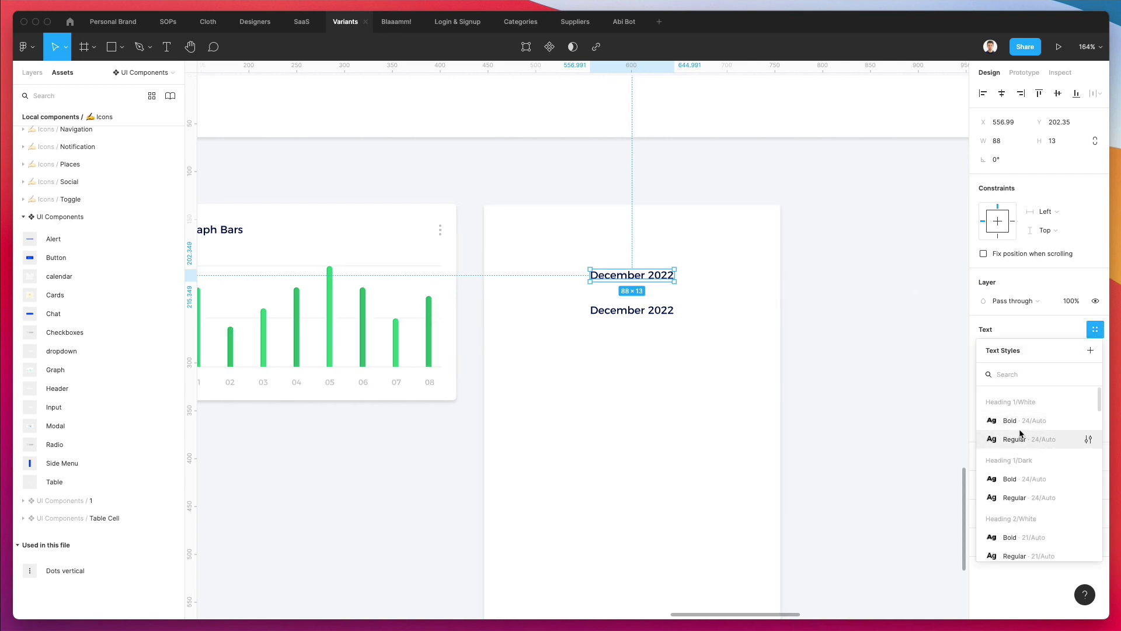
{"action": "scroll", "coordinate": [1034, 436], "scroll_direction": "down", "scroll_amount": 1}
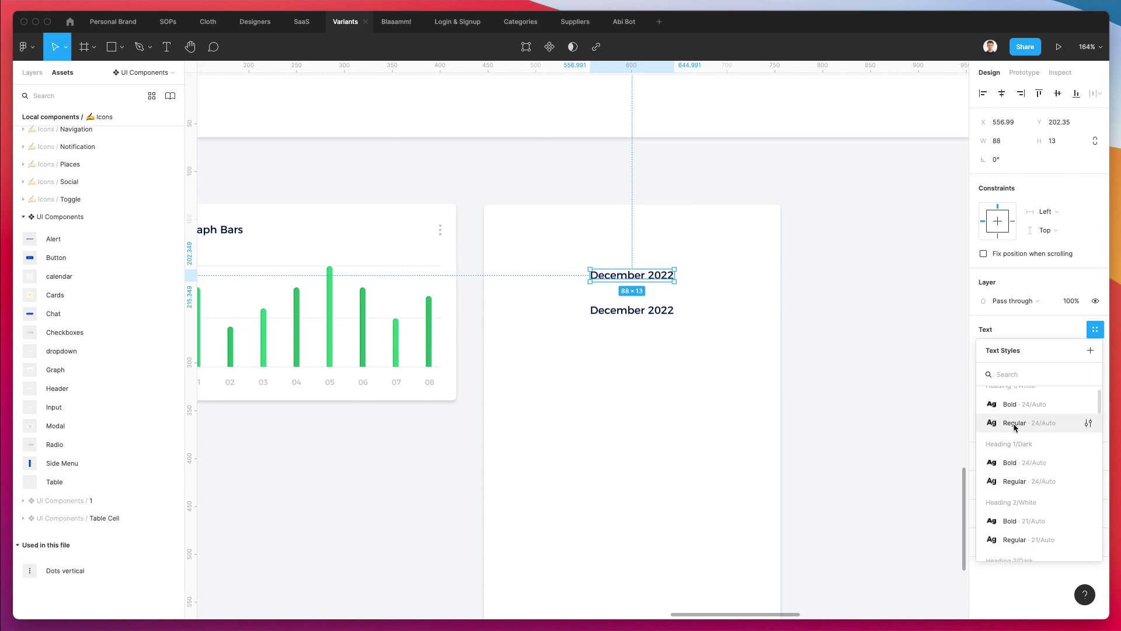
{"action": "left_click", "coordinate": [1014, 424]}
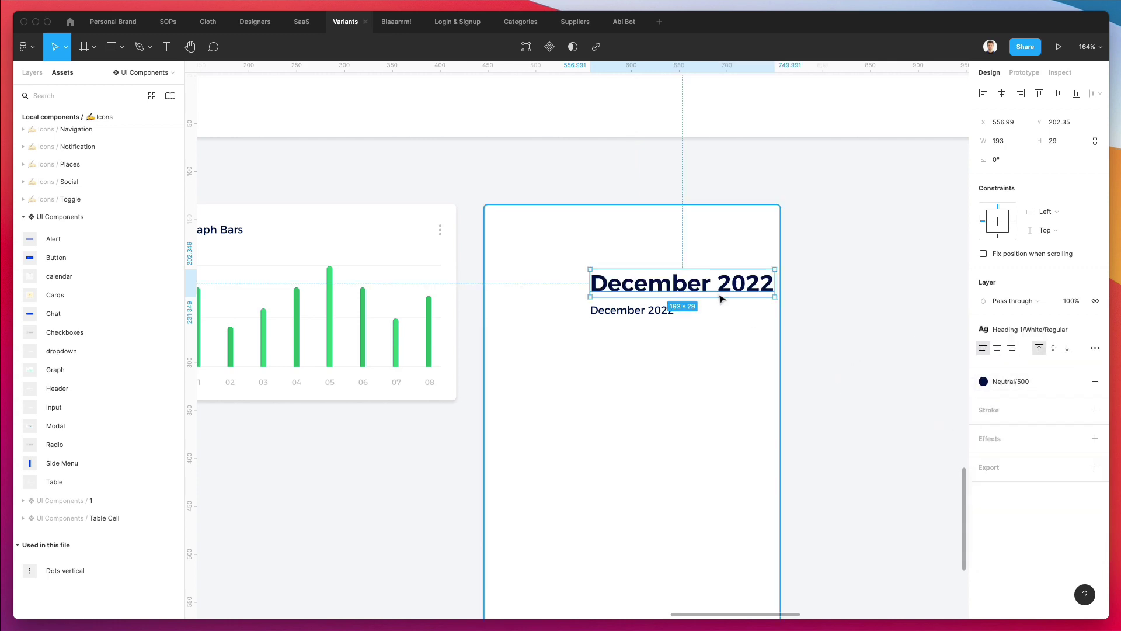
{"action": "left_click_drag", "start_coordinate": [708, 287], "coordinate": [673, 286]}
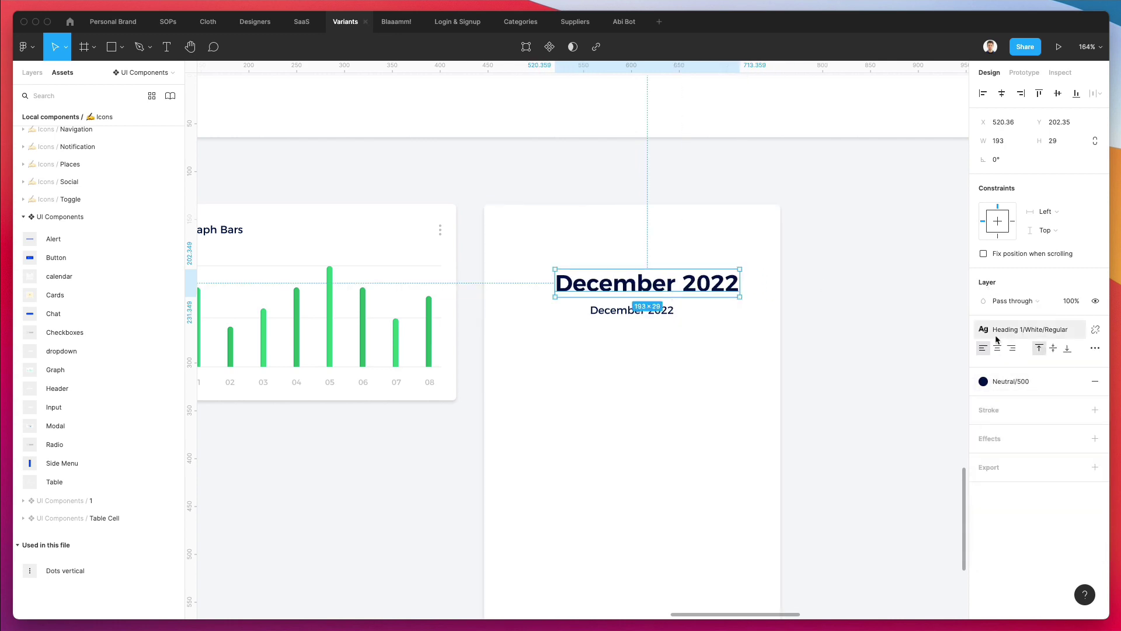
{"action": "left_click", "coordinate": [1013, 331]}
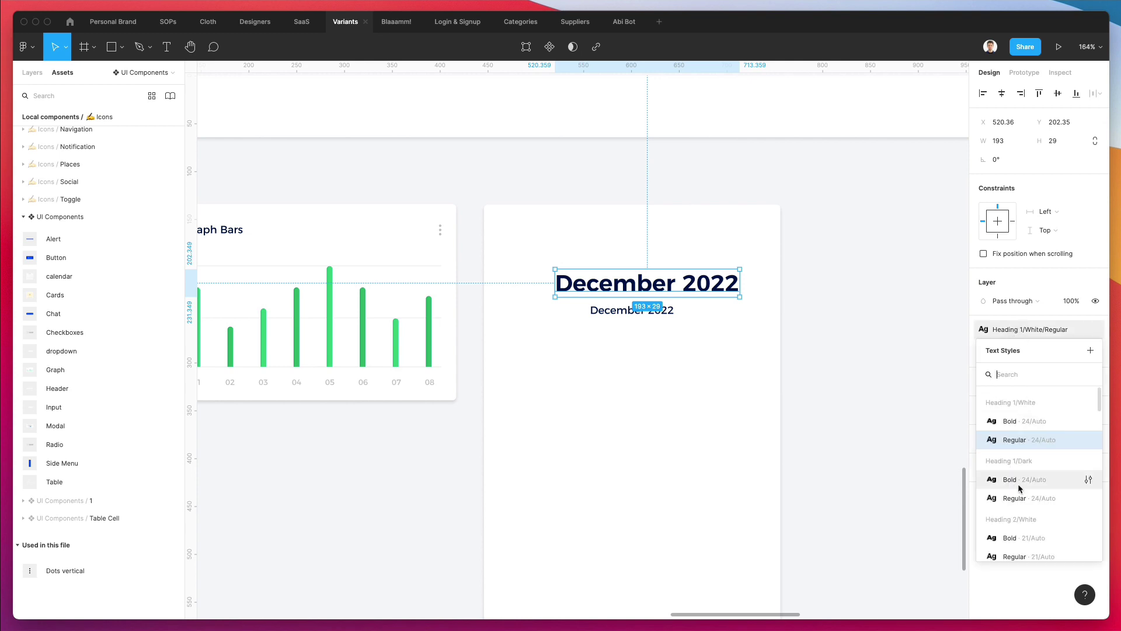
{"action": "scroll", "coordinate": [1018, 497], "scroll_direction": "down", "scroll_amount": 4}
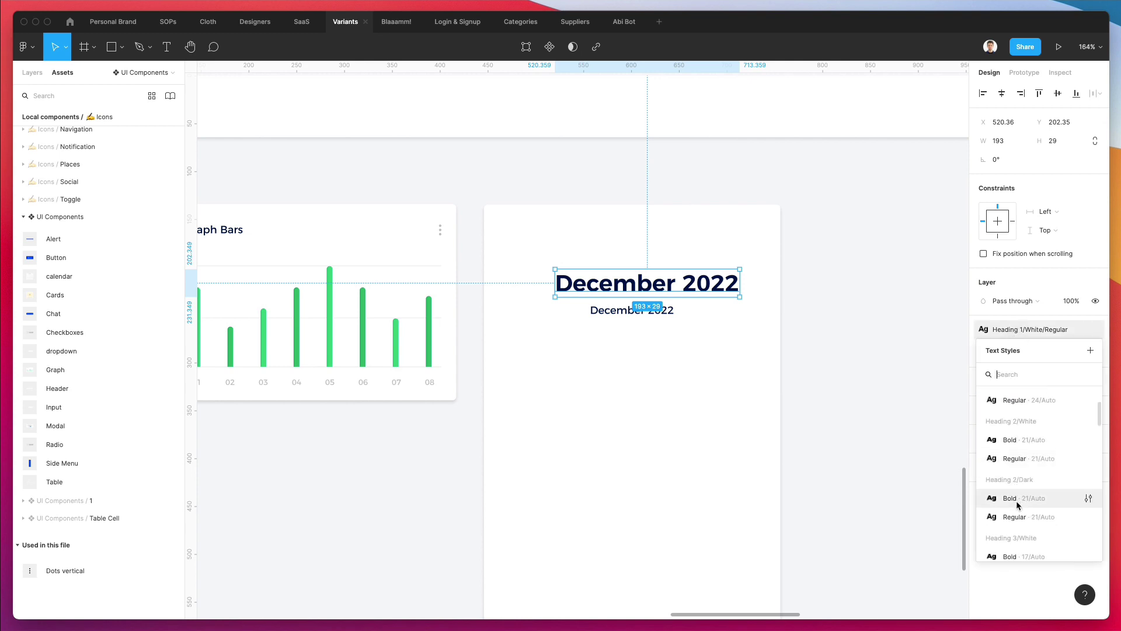
{"action": "left_click", "coordinate": [1017, 517]}
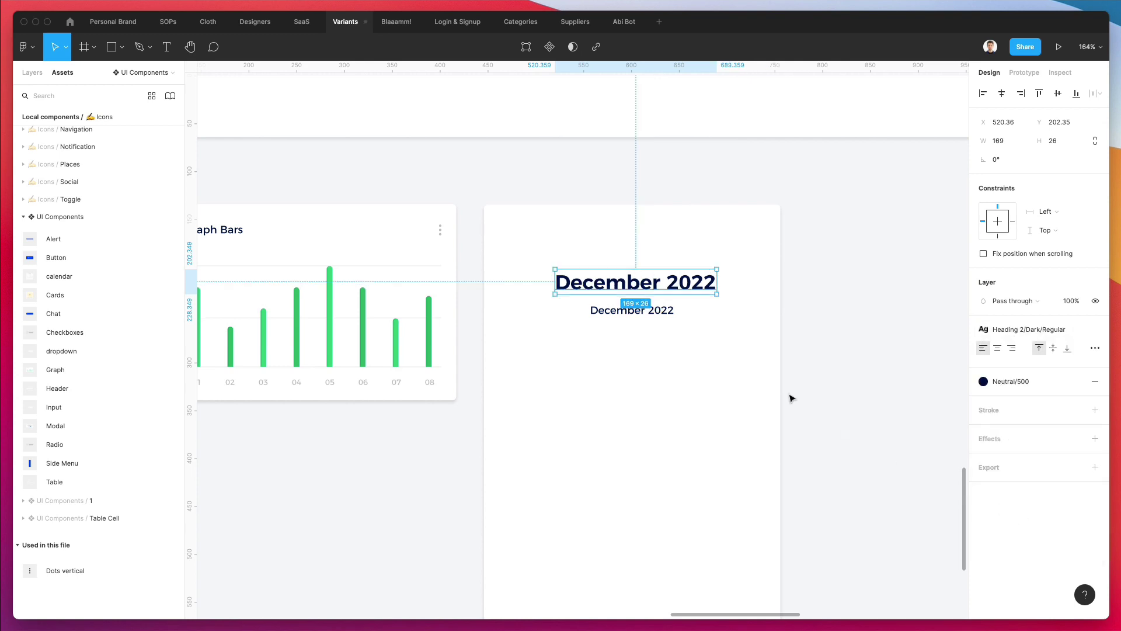
{"action": "left_click", "coordinate": [1013, 329]}
{"action": "scroll", "coordinate": [1035, 401], "scroll_direction": "down", "scroll_amount": 1}
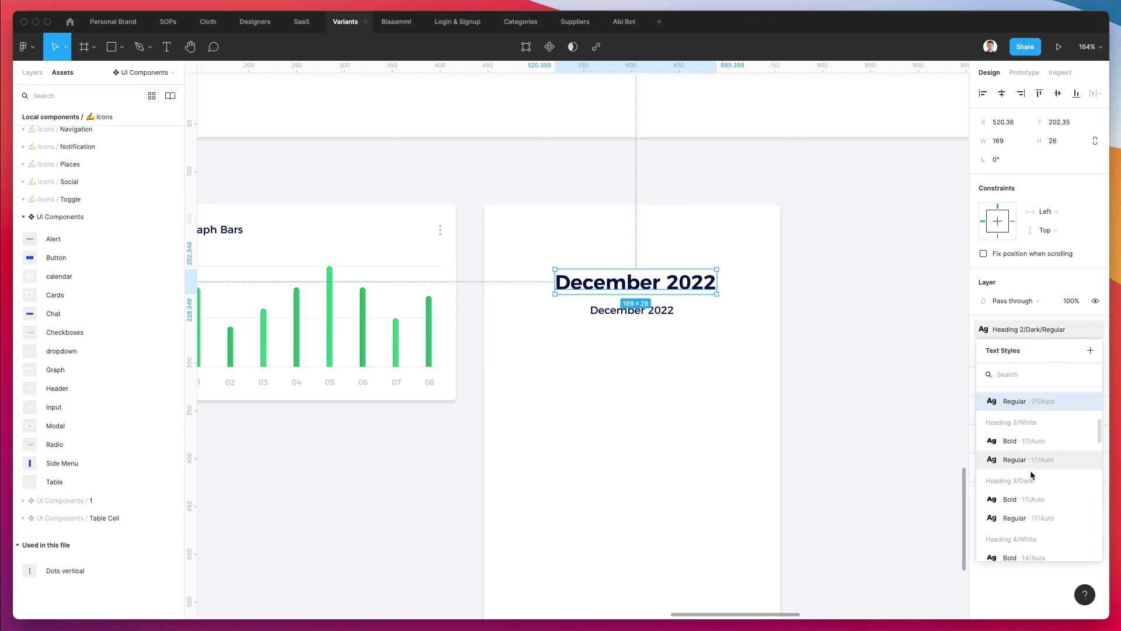
{"action": "scroll", "coordinate": [1030, 470], "scroll_direction": "down", "scroll_amount": 1}
{"action": "left_click", "coordinate": [1015, 485]}
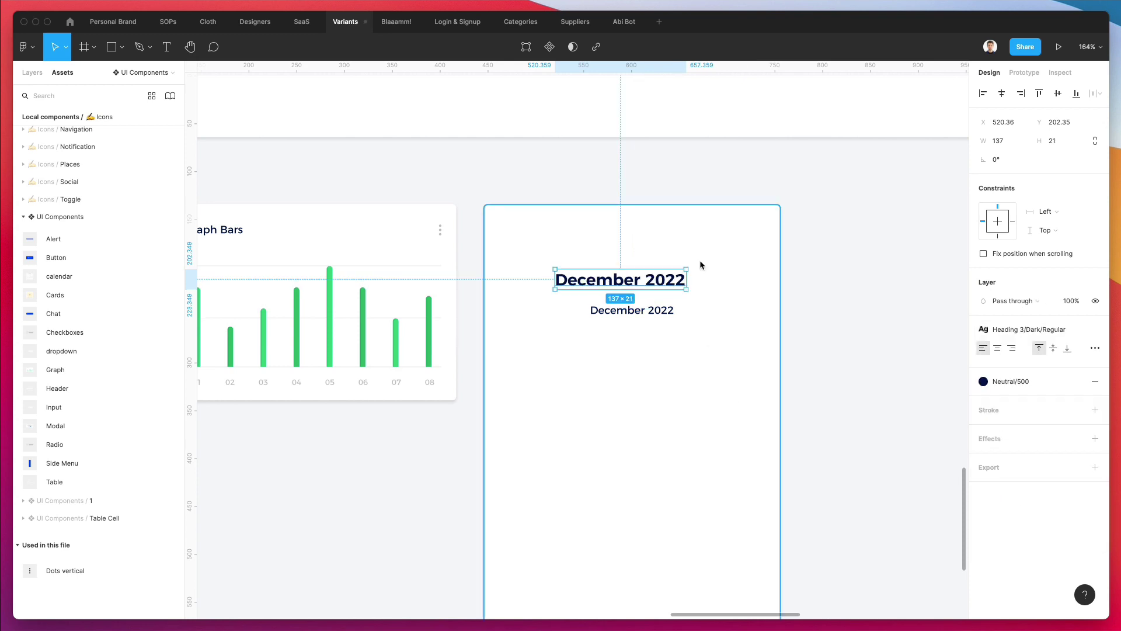
Step: Centre the Heading 3 date horizontally in the card above the smaller line
{"action": "left_click", "coordinate": [743, 275], "text": "shift"}
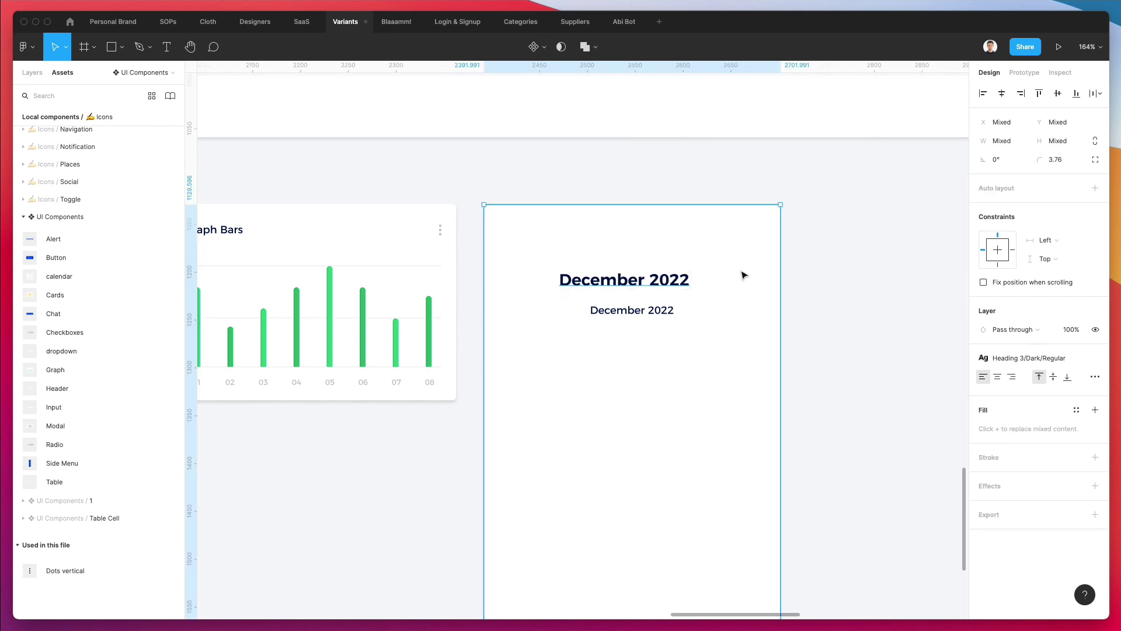
{"action": "left_click", "coordinate": [1001, 94]}
{"action": "left_click", "coordinate": [834, 275]}
{"action": "left_click", "coordinate": [643, 280]}
{"action": "scroll", "coordinate": [666, 286], "scroll_direction": "down", "scroll_amount": 2}
{"action": "left_click", "coordinate": [641, 256]}
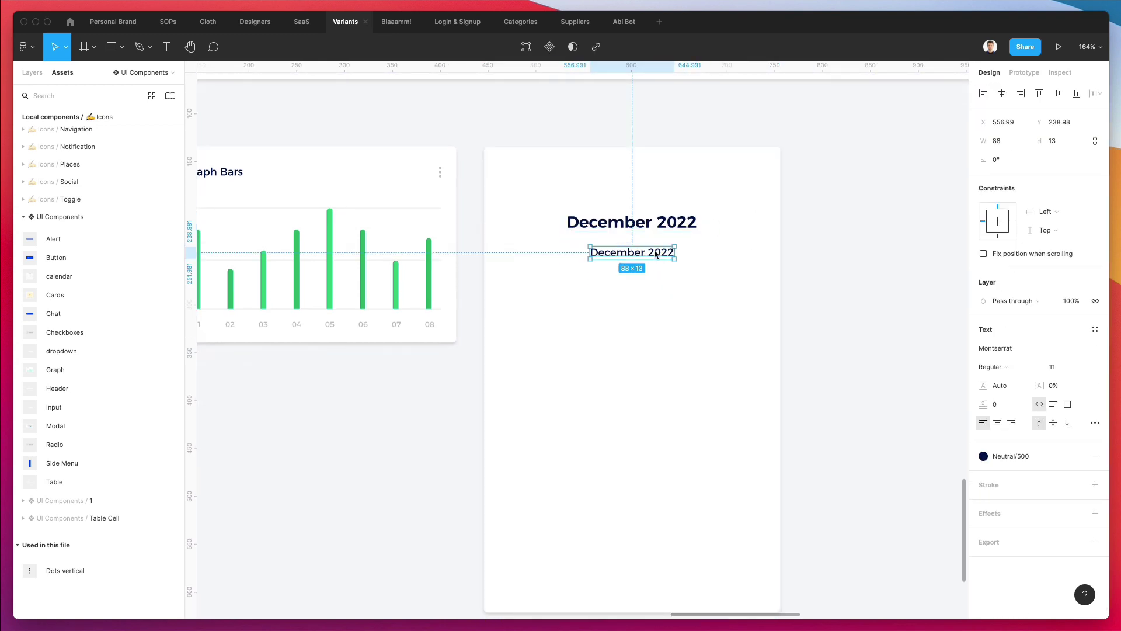
Step: Retitle the December 2022 heading to 'Premium Plan'
{"action": "double_click", "coordinate": [648, 223]}
{"action": "scroll", "coordinate": [642, 226], "scroll_direction": "up", "scroll_amount": 1}
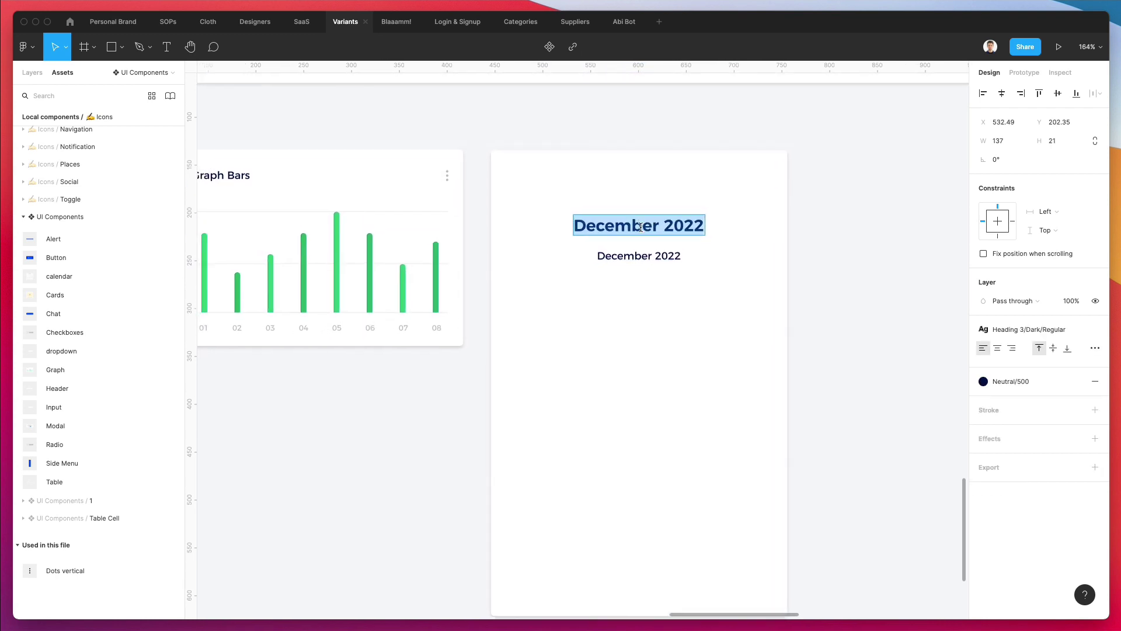
{"action": "scroll", "coordinate": [634, 229], "scroll_direction": "up", "scroll_amount": 1}
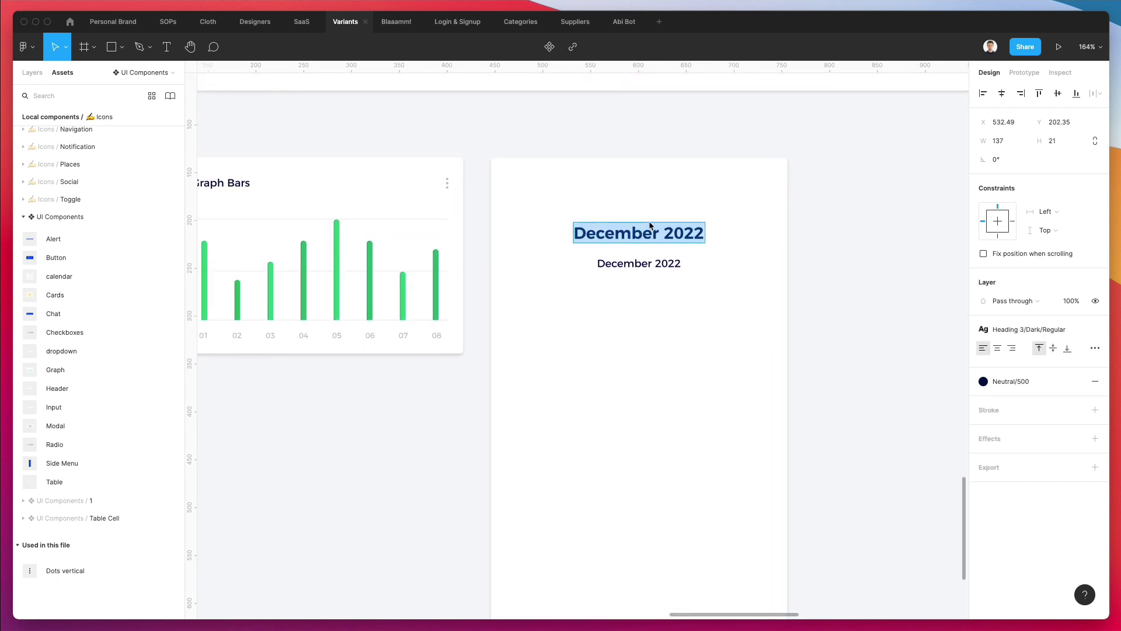
{"action": "type", "text": "Premium Plan"}
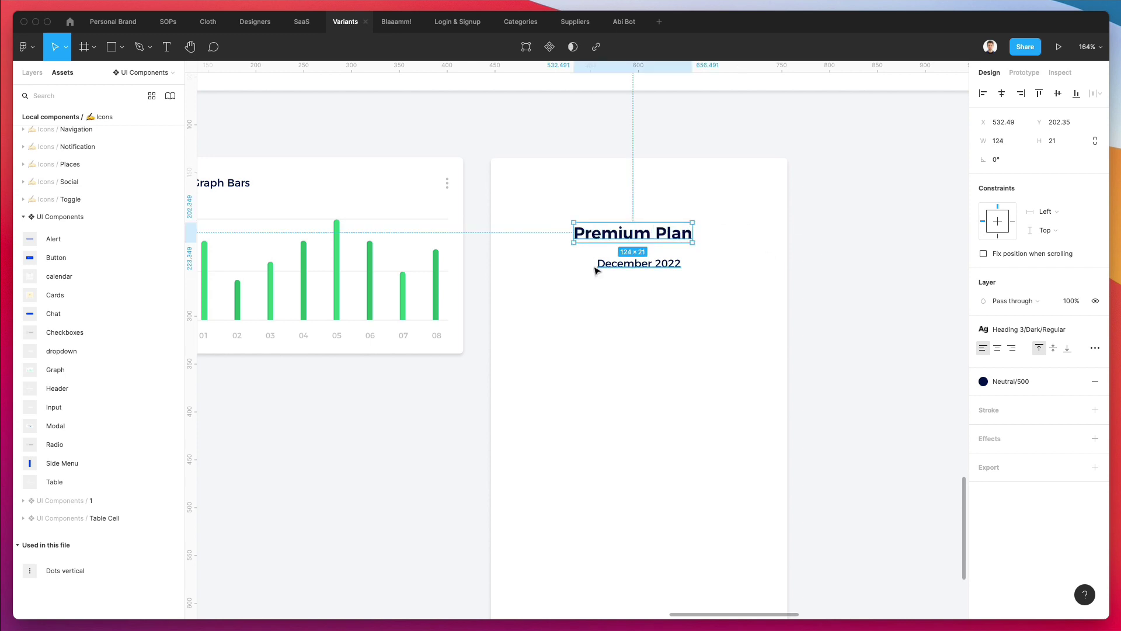
Step: Replace the smaller date line's text with a pasted Lorem Ipsum passage
{"action": "left_click", "coordinate": [633, 264]}
{"action": "left_click_drag", "start_coordinate": [659, 261], "coordinate": [649, 264]}
{"action": "double_click", "coordinate": [649, 263]}
{"action": "key", "text": "BackSpace"}
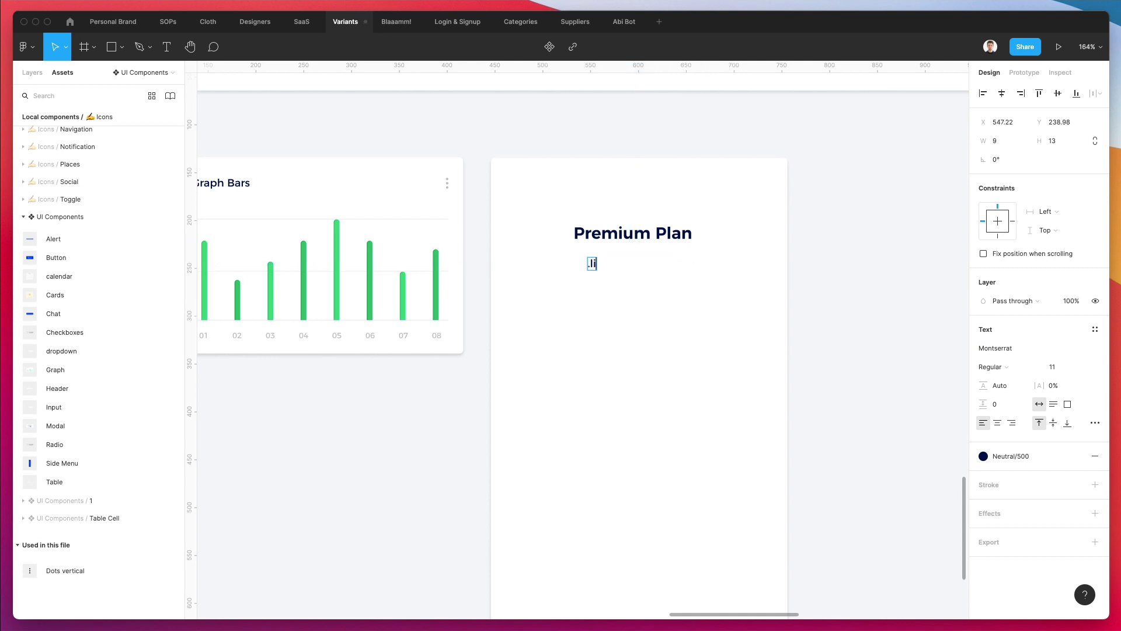
{"action": "key", "text": "super+v"}
{"action": "scroll", "coordinate": [674, 290], "scroll_direction": "down", "scroll_amount": 3}
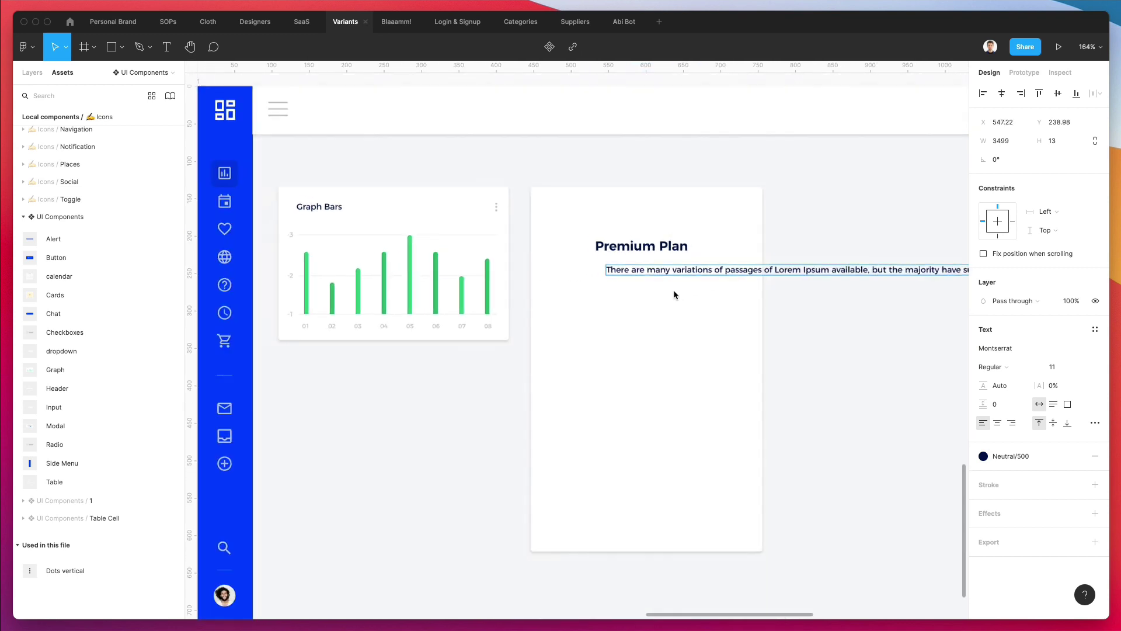
{"action": "scroll", "coordinate": [674, 289], "scroll_direction": "right", "scroll_amount": 3}
{"action": "scroll", "coordinate": [529, 250], "scroll_direction": "down", "scroll_amount": 2}
{"action": "key", "text": "Escape"}
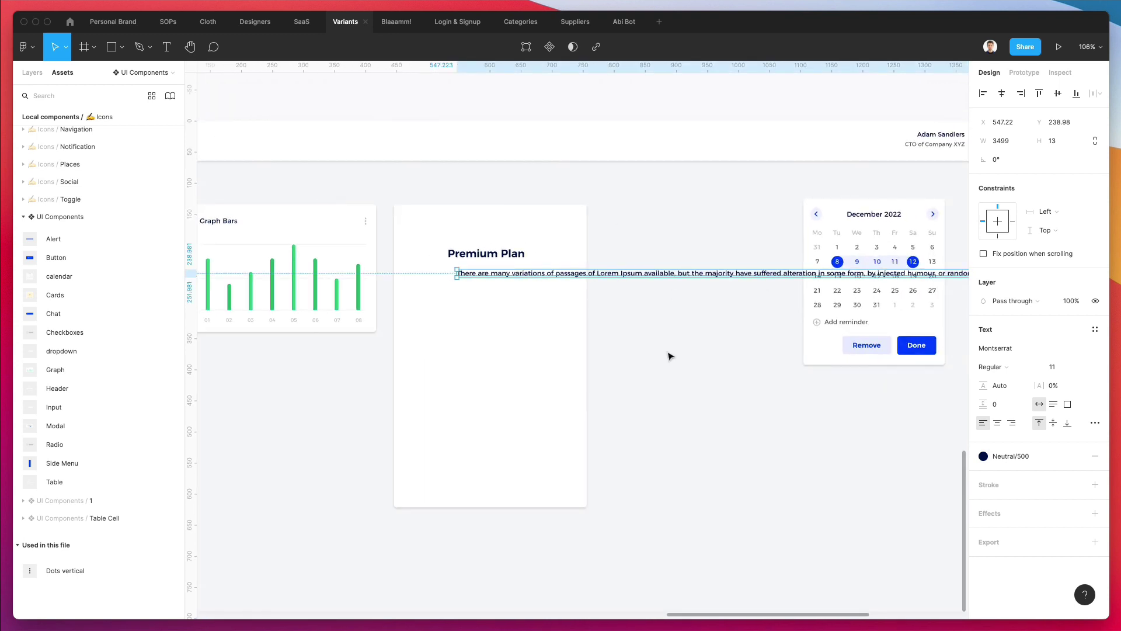
Step: Trim the Lorem Ipsum paragraph to end at 'available.'
{"action": "scroll", "coordinate": [663, 276], "scroll_direction": "right", "scroll_amount": 3}
{"action": "scroll", "coordinate": [457, 278], "scroll_direction": "down", "scroll_amount": 2}
{"action": "double_click", "coordinate": [458, 278]}
{"action": "left_click_drag", "start_coordinate": [461, 274], "coordinate": [570, 274]}
{"action": "key", "text": "shift+End"}
{"action": "key", "text": "BackSpace"}
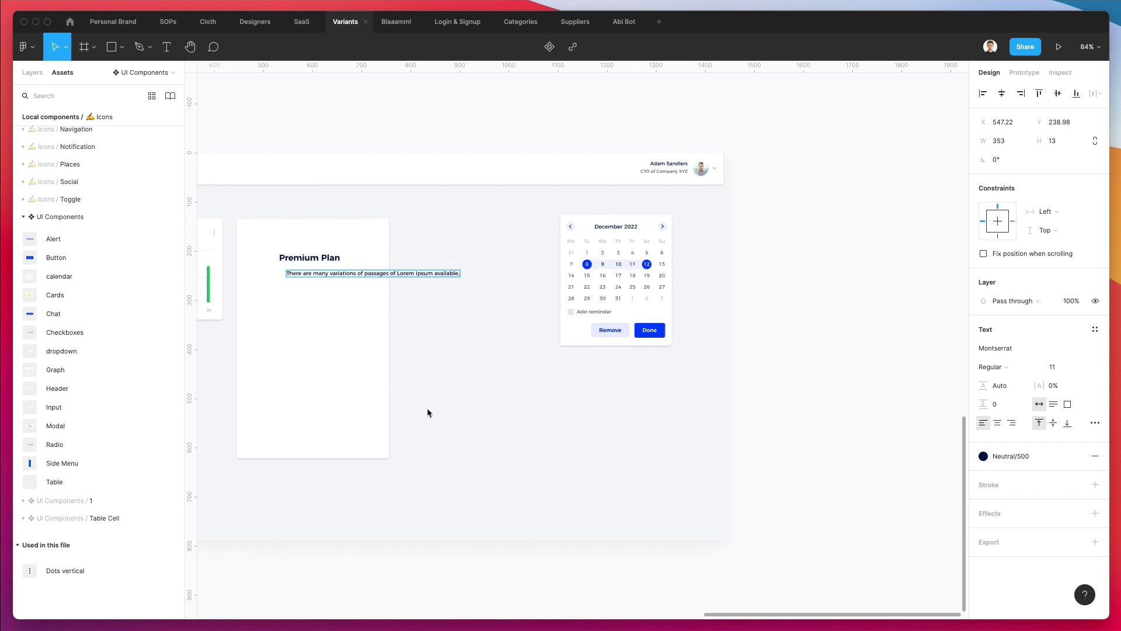
{"action": "key", "text": "Escape"}
Step: Resize the paragraph box to wrap on two lines and centre it in the card
{"action": "scroll", "coordinate": [445, 319], "scroll_direction": "up", "scroll_amount": 5}
{"action": "scroll", "coordinate": [666, 277], "scroll_direction": "left", "scroll_amount": 1}
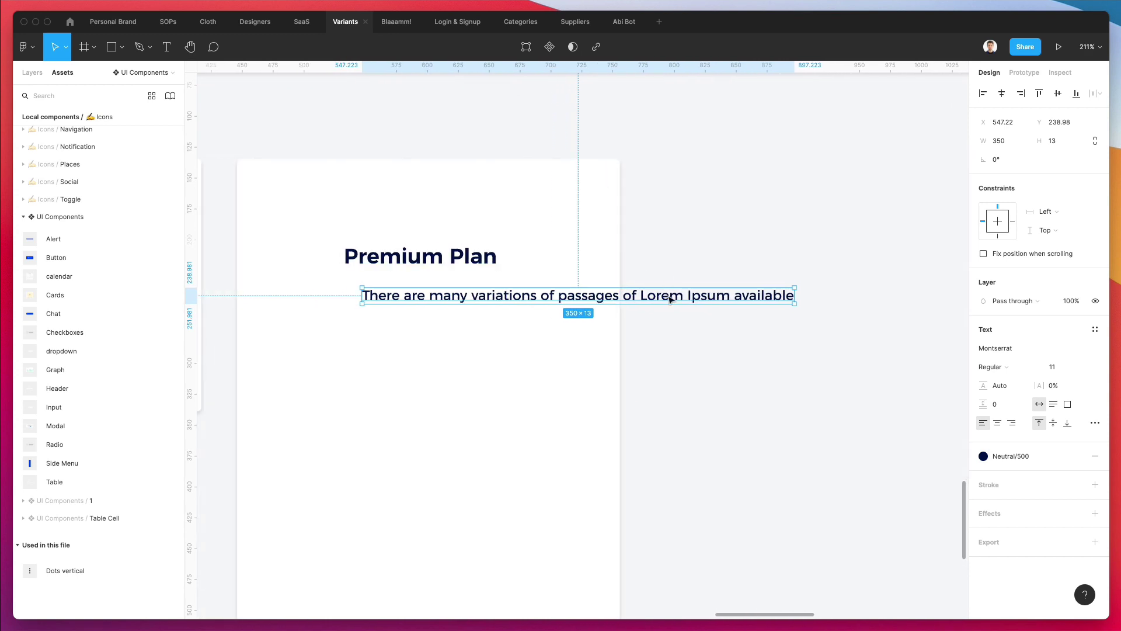
{"action": "left_click_drag", "start_coordinate": [670, 299], "coordinate": [568, 300]}
{"action": "left_click_drag", "start_coordinate": [693, 297], "coordinate": [566, 301]}
{"action": "left_click_drag", "start_coordinate": [484, 315], "coordinate": [446, 317]}
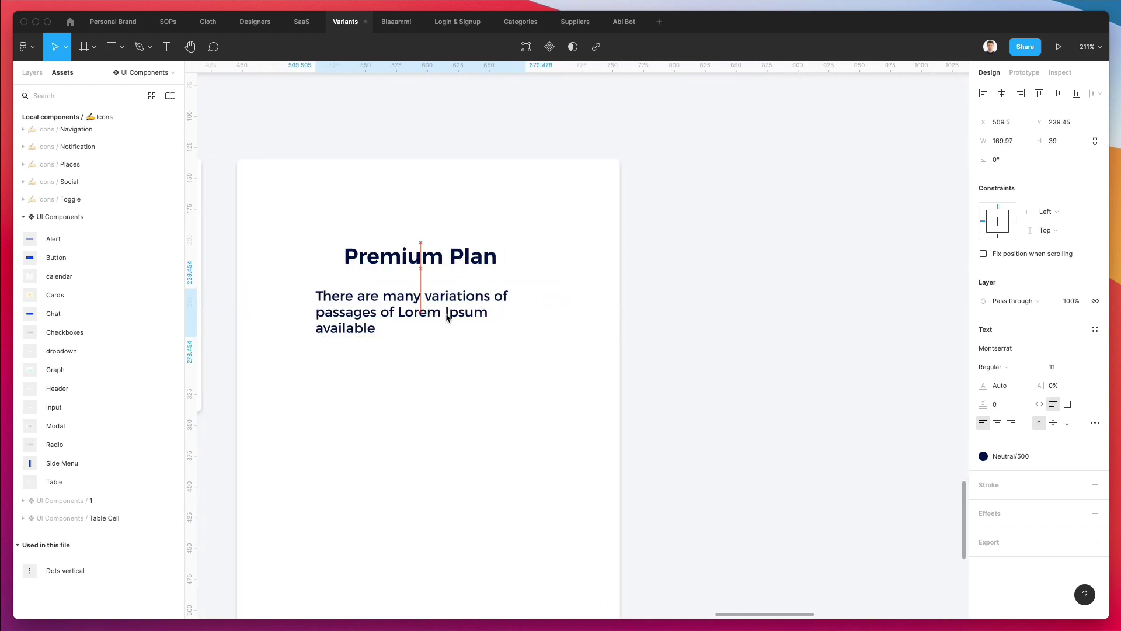
{"action": "scroll", "coordinate": [581, 275], "scroll_direction": "left", "scroll_amount": 3}
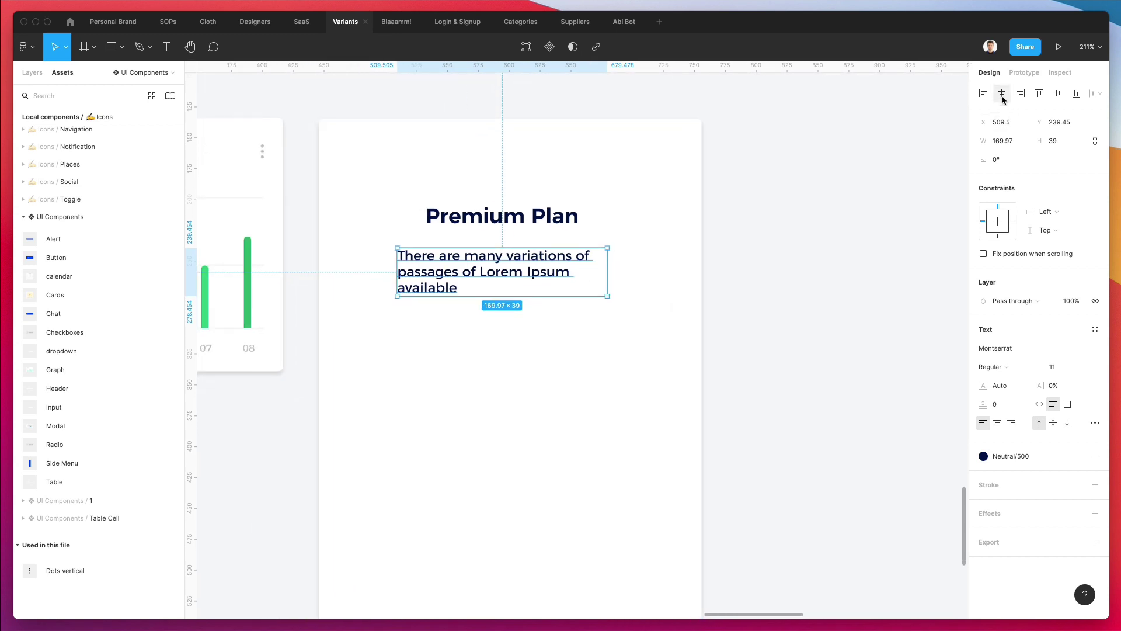
{"action": "left_click", "coordinate": [643, 289], "text": "shift"}
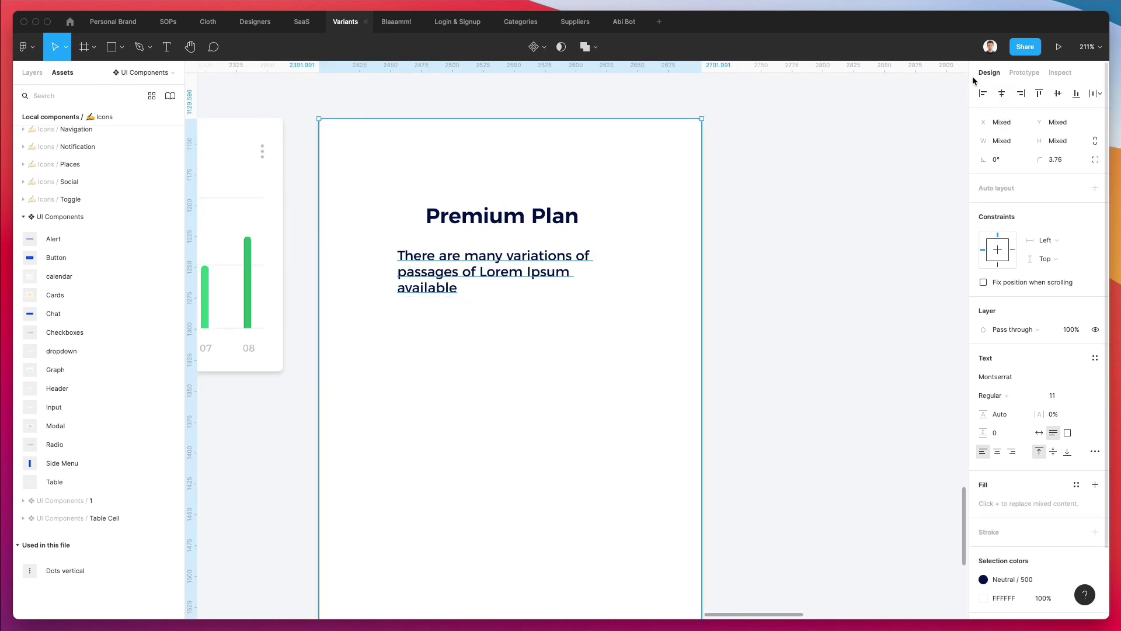
{"action": "left_click", "coordinate": [1002, 94]}
{"action": "left_click", "coordinate": [826, 320]}
{"action": "left_click", "coordinate": [605, 286]}
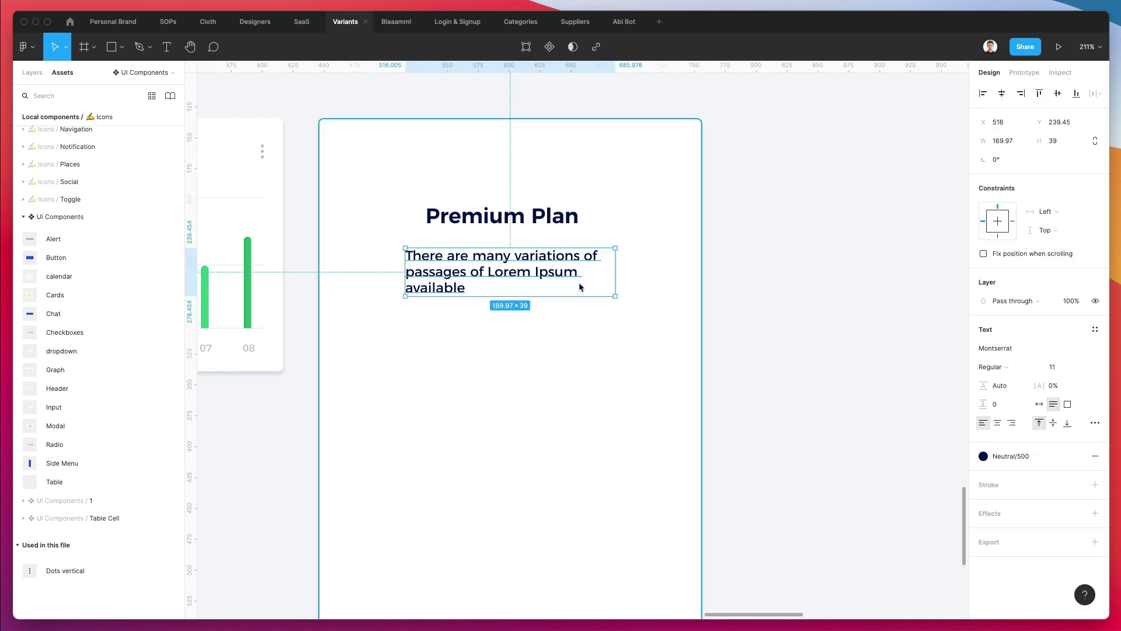
{"action": "left_click_drag", "start_coordinate": [616, 273], "coordinate": [637, 273]}
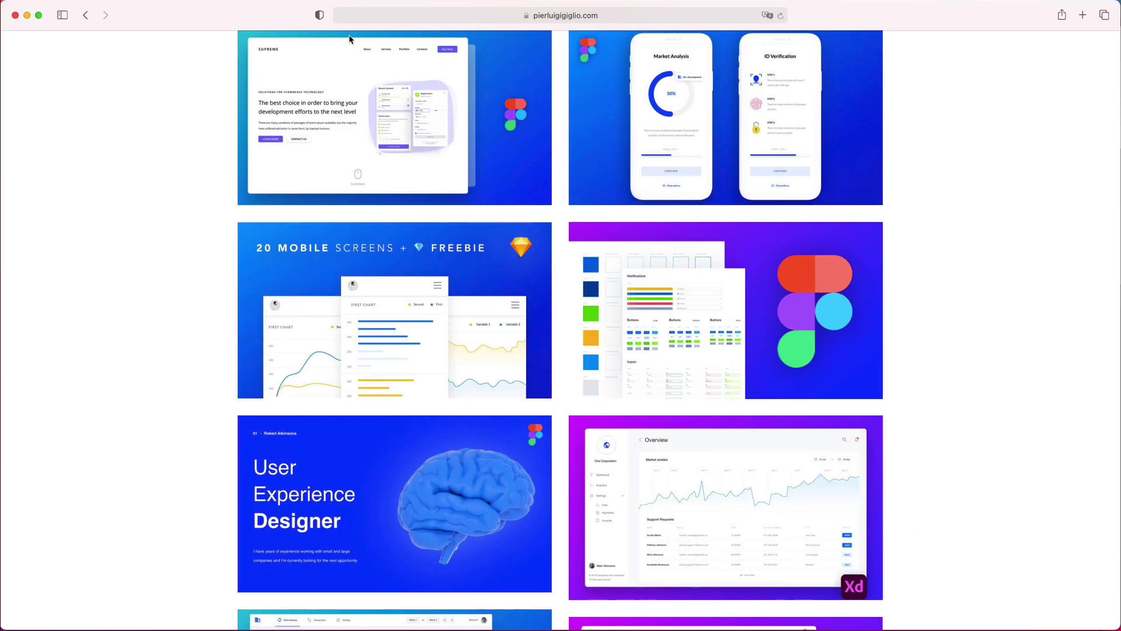
Step: Visit lipsum.com, agree to its privacy notice, scroll the page, then minimize Safari
{"action": "left_click", "coordinate": [366, 18]}
{"action": "type", "text": "lipsum"}
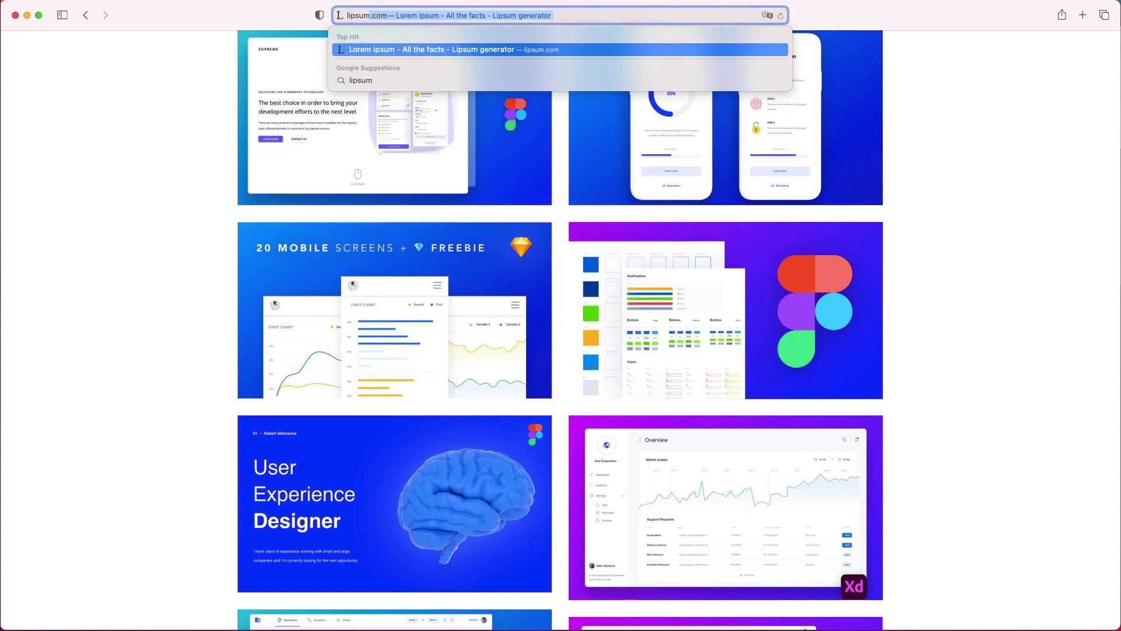
{"action": "key", "text": "Return"}
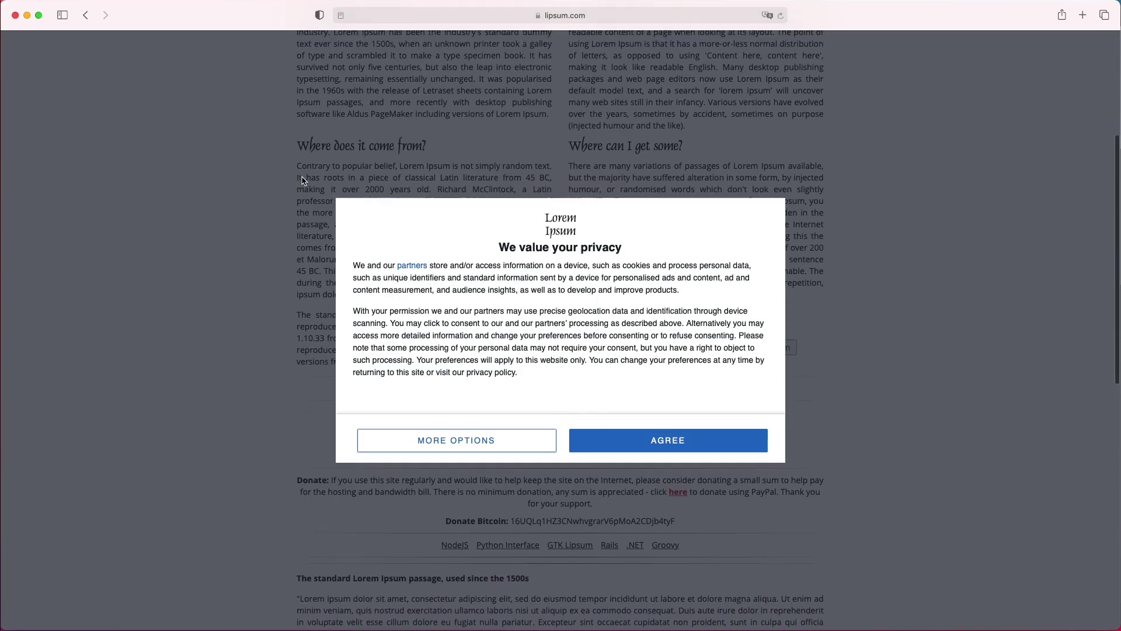
{"action": "left_click", "coordinate": [590, 446]}
{"action": "scroll", "coordinate": [145, 271], "scroll_direction": "down", "scroll_amount": 7}
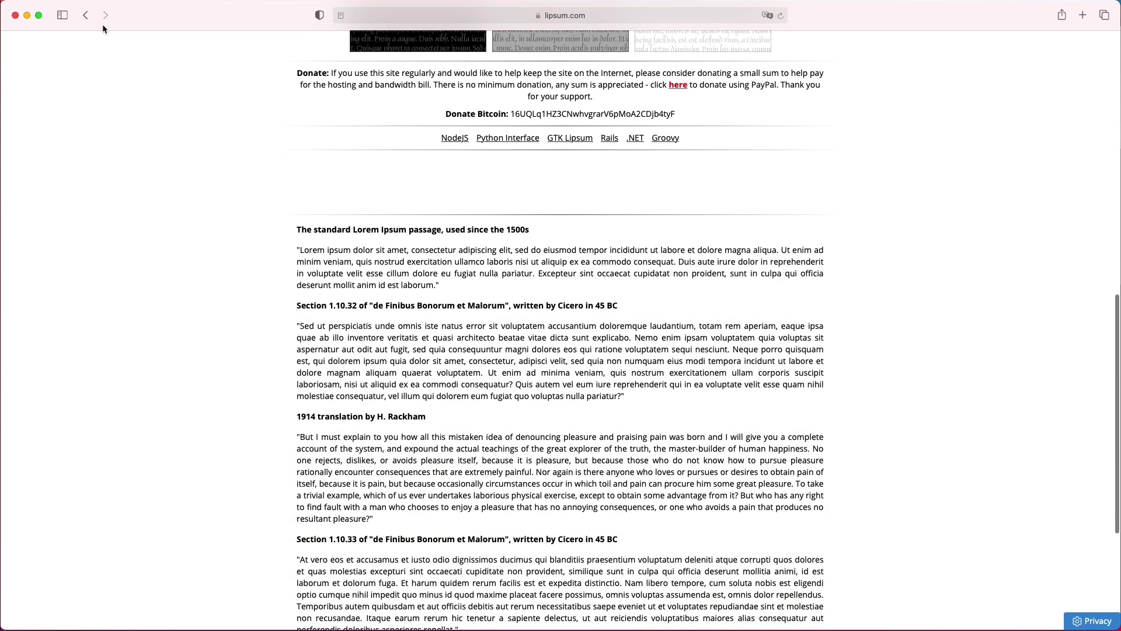
{"action": "left_click", "coordinate": [27, 15]}
{"action": "scroll", "coordinate": [379, 219], "scroll_direction": "down", "scroll_amount": 1}
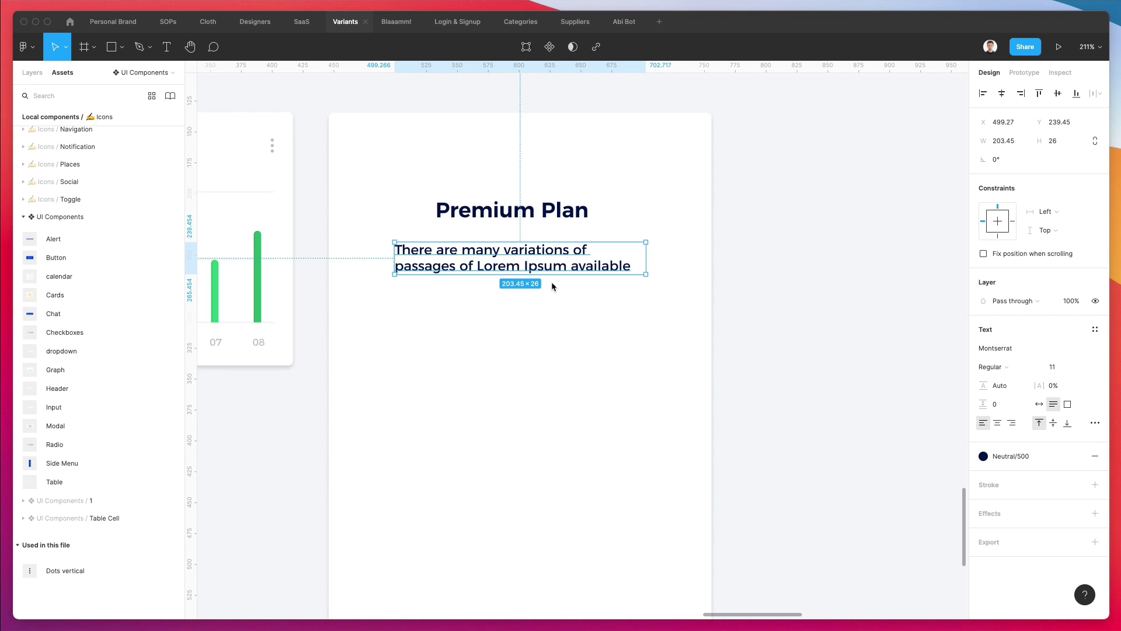
Step: Centre-align the paragraph text at about 160% line height and place a copy below it
{"action": "key", "text": "alt"}
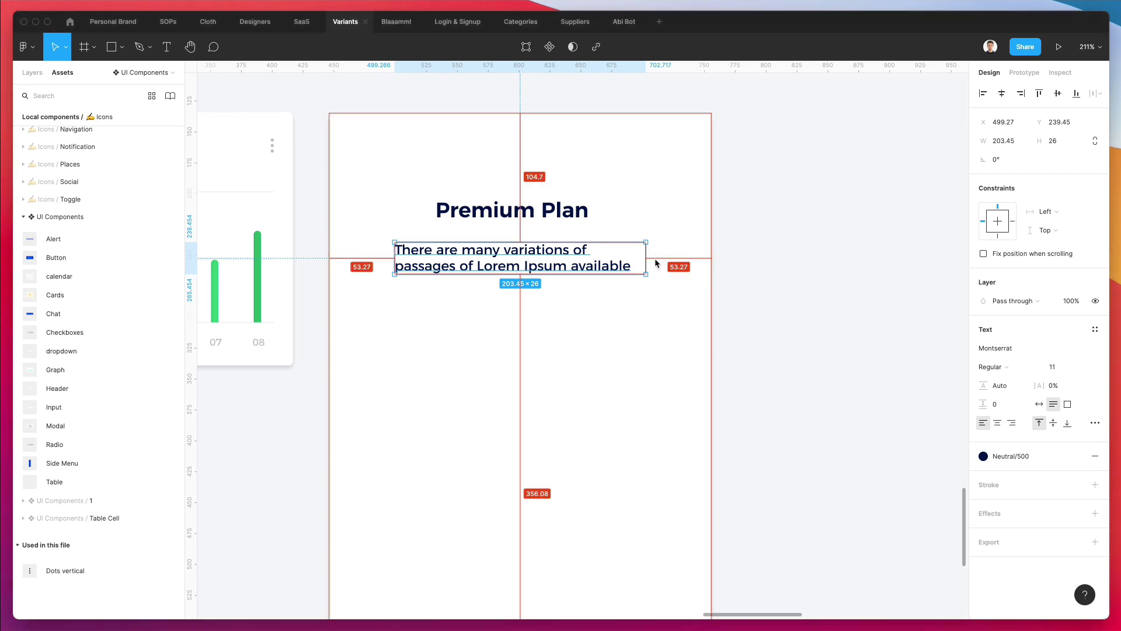
{"action": "left_click", "coordinate": [997, 423]}
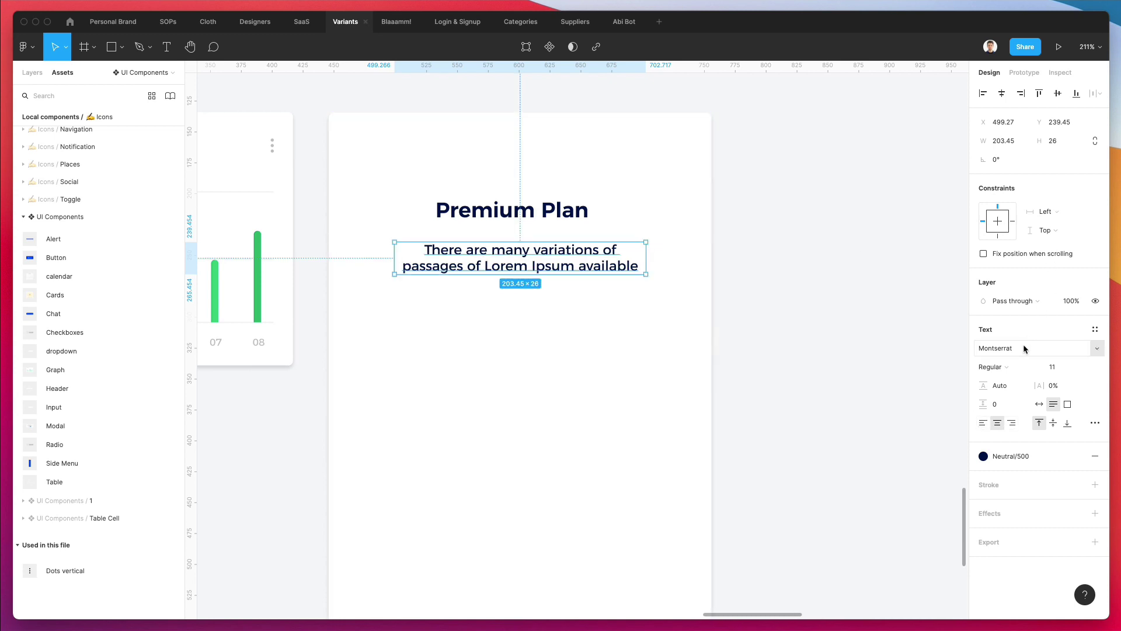
{"action": "left_click_drag", "start_coordinate": [988, 385], "coordinate": [1029, 385]}
{"action": "scroll", "coordinate": [718, 283], "scroll_direction": "down", "scroll_amount": 2}
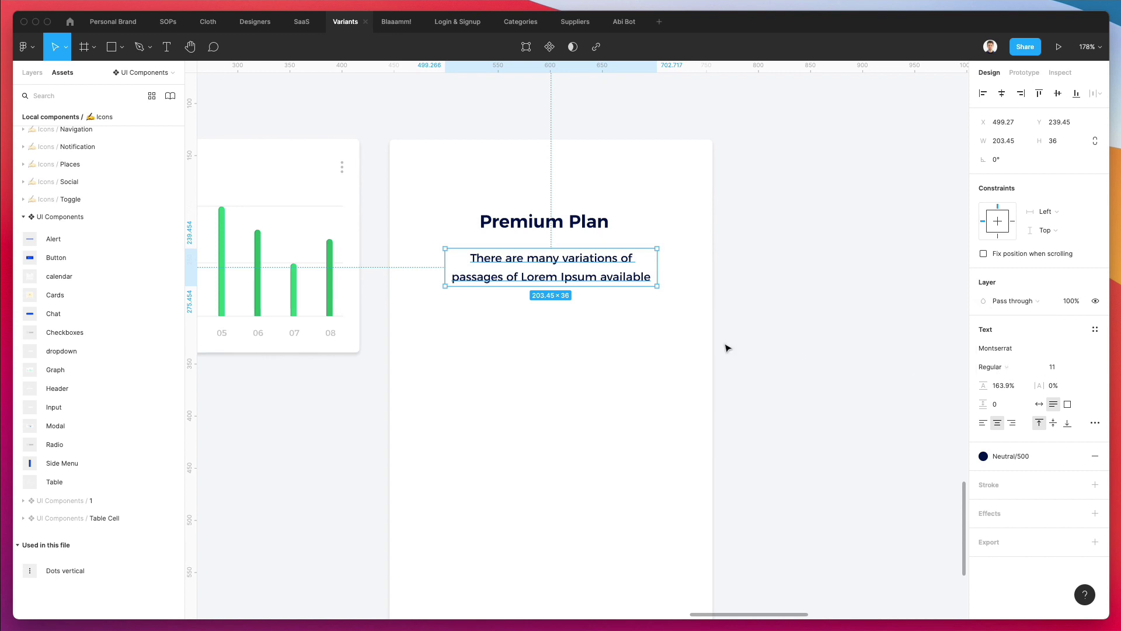
{"action": "scroll", "coordinate": [717, 345], "scroll_direction": "down", "scroll_amount": 3}
{"action": "scroll", "coordinate": [724, 327], "scroll_direction": "right", "scroll_amount": 5}
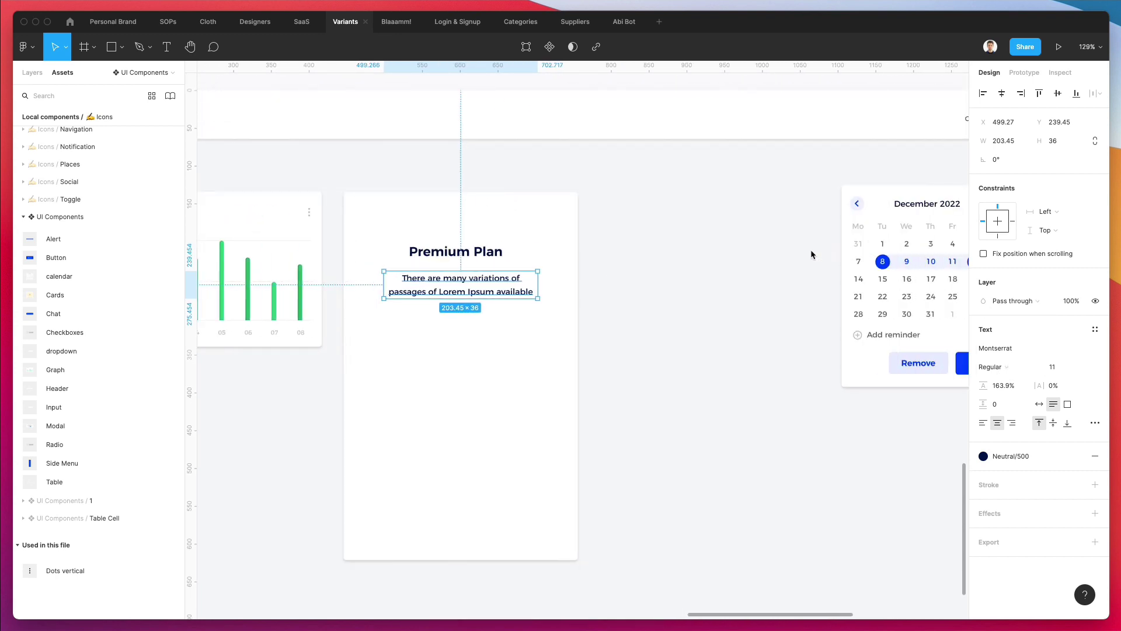
{"action": "left_click_drag", "start_coordinate": [505, 295], "coordinate": [508, 347]}
Step: Paste a calendar date's grey 595959 10-pt style onto the upper paragraph at 158.9% line height
{"action": "left_click", "coordinate": [461, 285]}
{"action": "scroll", "coordinate": [460, 283], "scroll_direction": "up", "scroll_amount": 1}
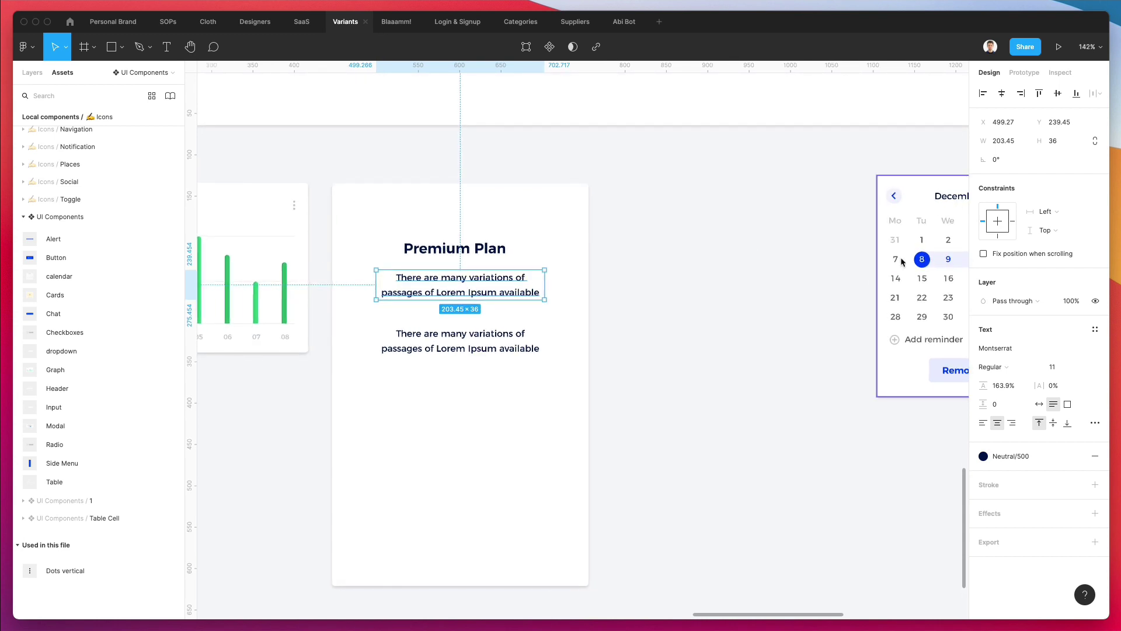
{"action": "left_click", "coordinate": [923, 241], "text": "super"}
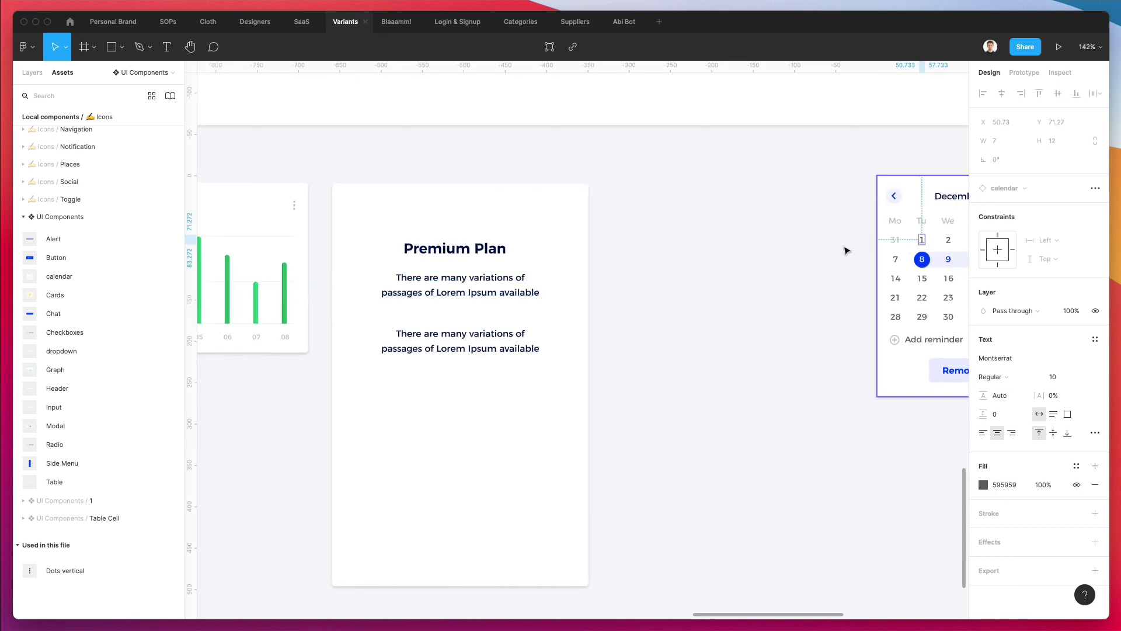
{"action": "left_click", "coordinate": [461, 285]}
{"action": "key", "text": "super+alt+v"}
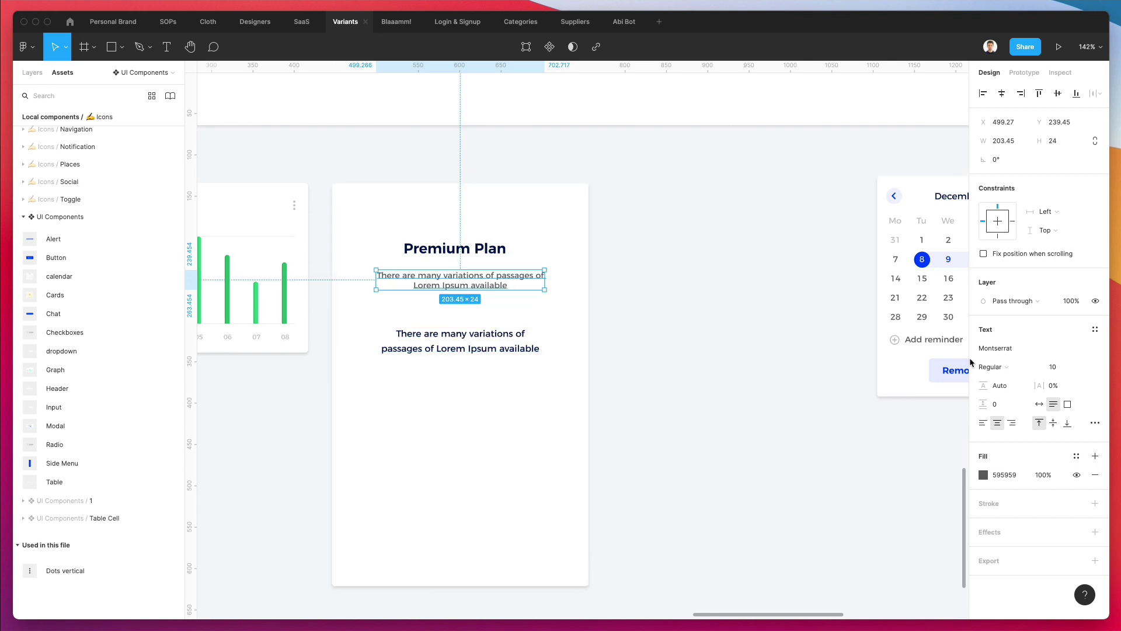
{"action": "left_click_drag", "start_coordinate": [983, 386], "coordinate": [1028, 385]}
Step: Centre the Premium Plan heading over the upper paragraph and push the lower paragraph down
{"action": "double_click", "coordinate": [508, 290]}
{"action": "left_click", "coordinate": [513, 290]}
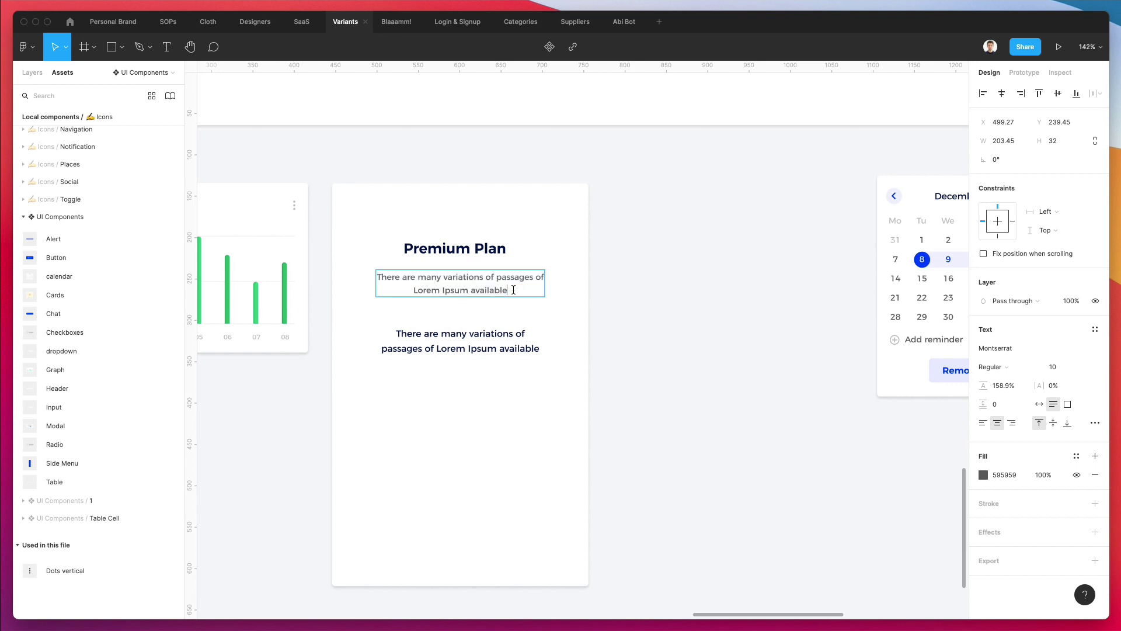
{"action": "left_click", "coordinate": [424, 286]}
{"action": "left_click", "coordinate": [450, 250], "text": "shift"}
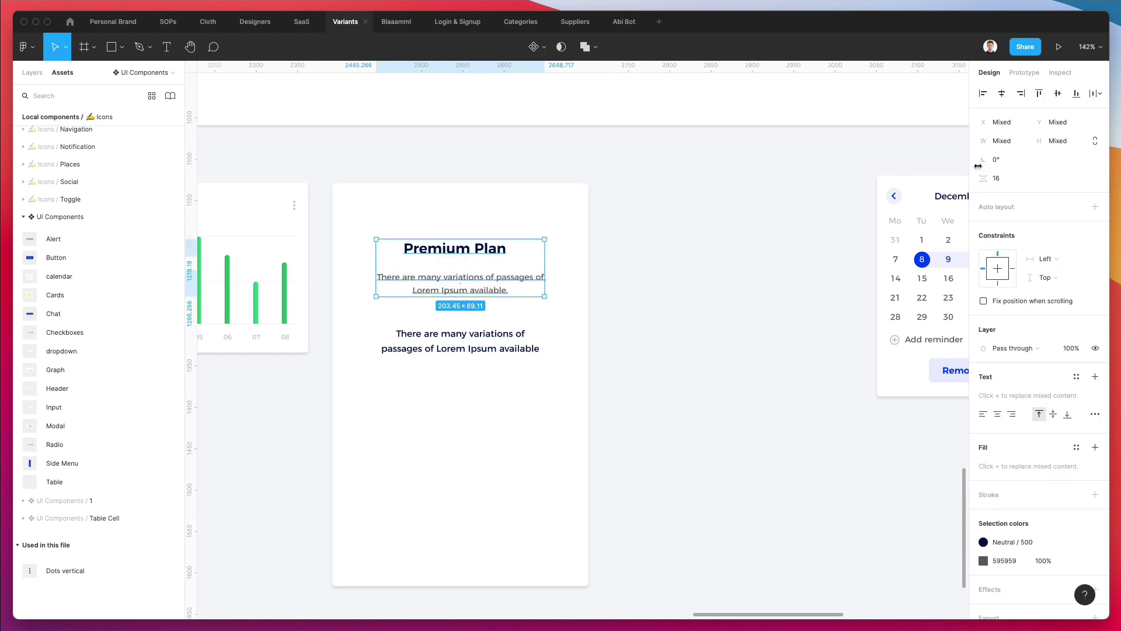
{"action": "left_click", "coordinate": [1008, 94]}
{"action": "left_click_drag", "start_coordinate": [489, 286], "coordinate": [494, 408]}
{"action": "left_click", "coordinate": [514, 325]}
Step: Move the heading and grey paragraph lower in the card, then select the whole card
{"action": "left_click", "coordinate": [460, 258]}
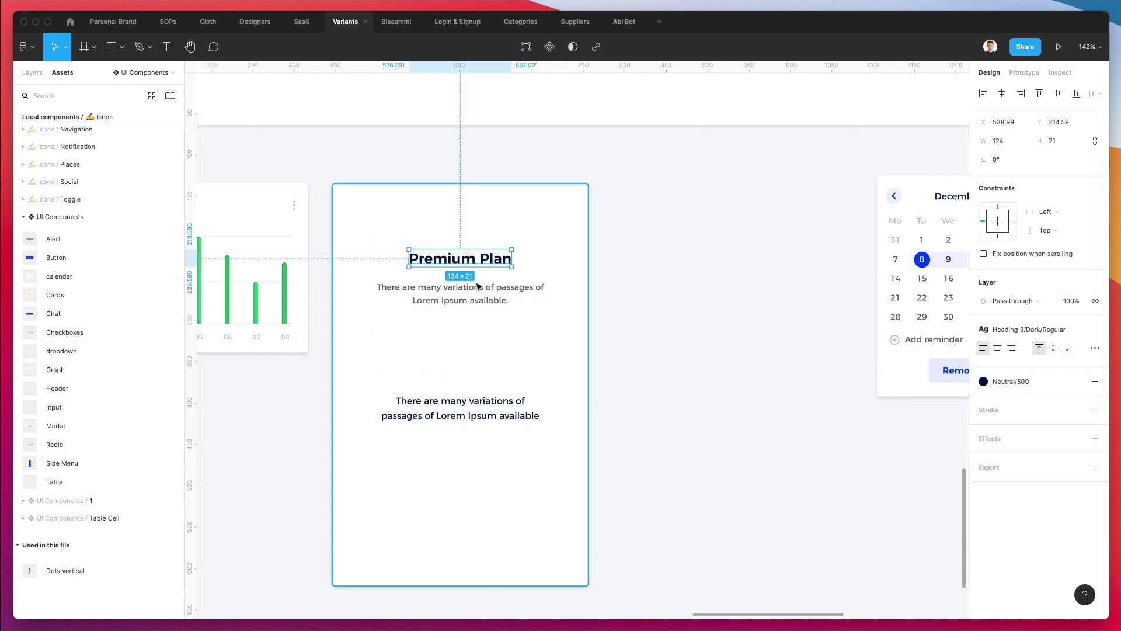
{"action": "left_click", "coordinate": [501, 300], "text": "shift"}
{"action": "left_click_drag", "start_coordinate": [501, 300], "coordinate": [503, 325]}
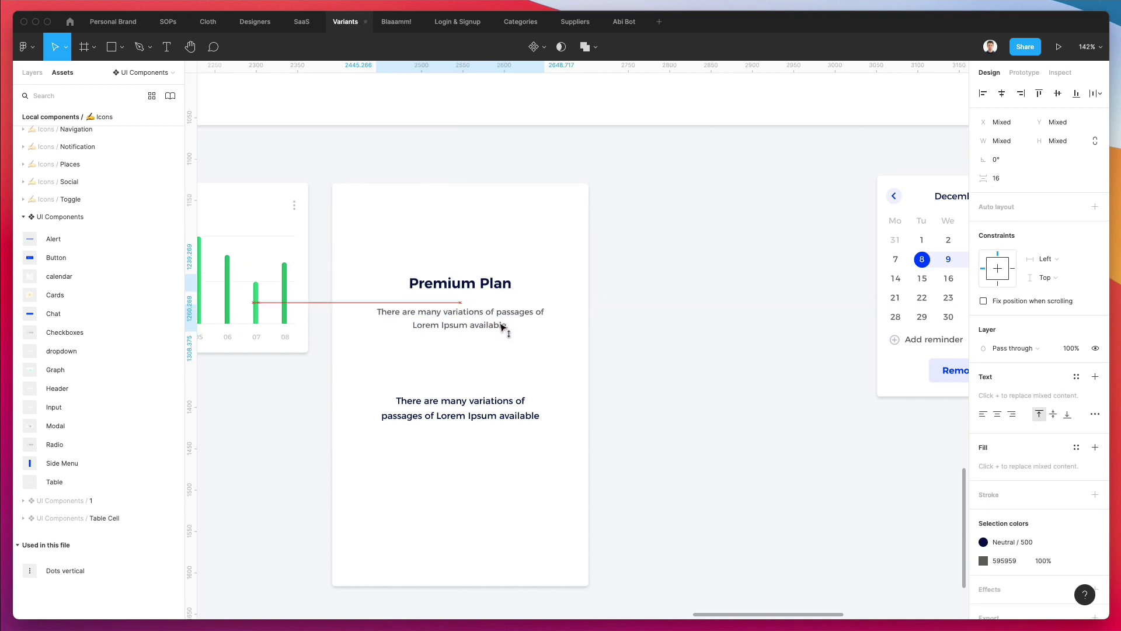
{"action": "left_click", "coordinate": [647, 259]}
{"action": "left_click", "coordinate": [544, 240]}
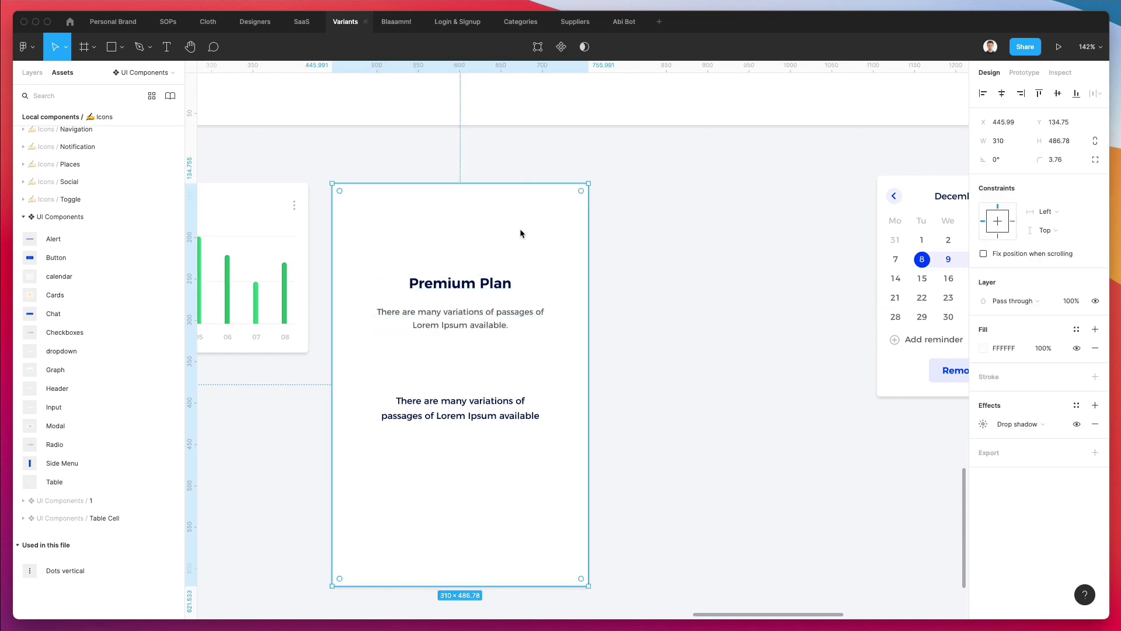
Step: Resize the pasted rectangle to about 67 × 64 with a 22 corner radius
{"action": "key", "text": "super+v"}
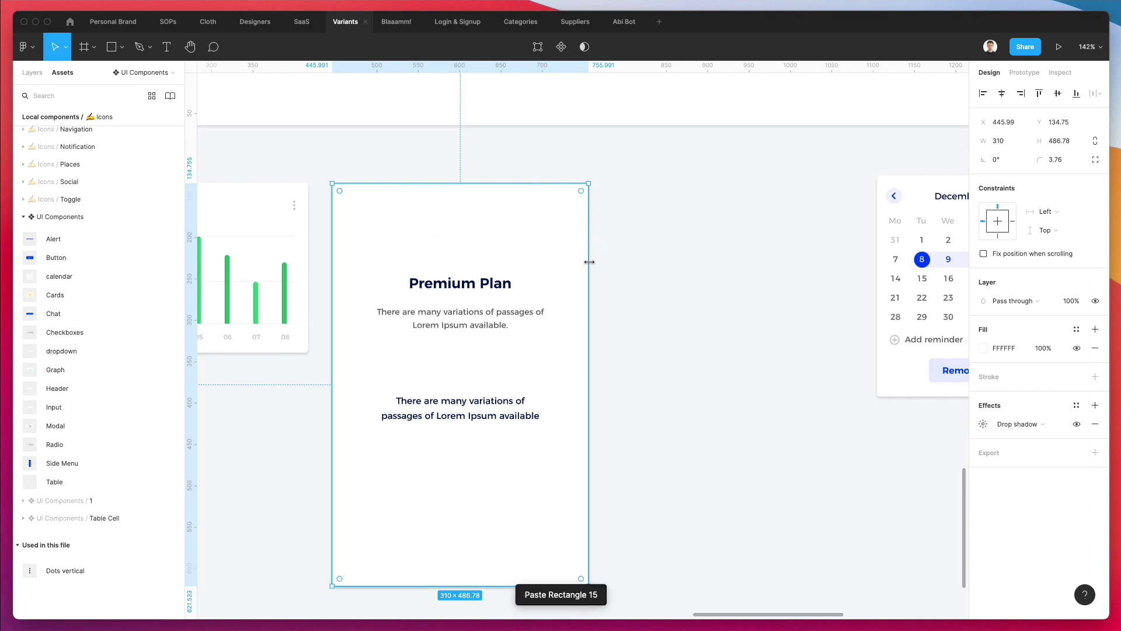
{"action": "left_click", "coordinate": [32, 72]}
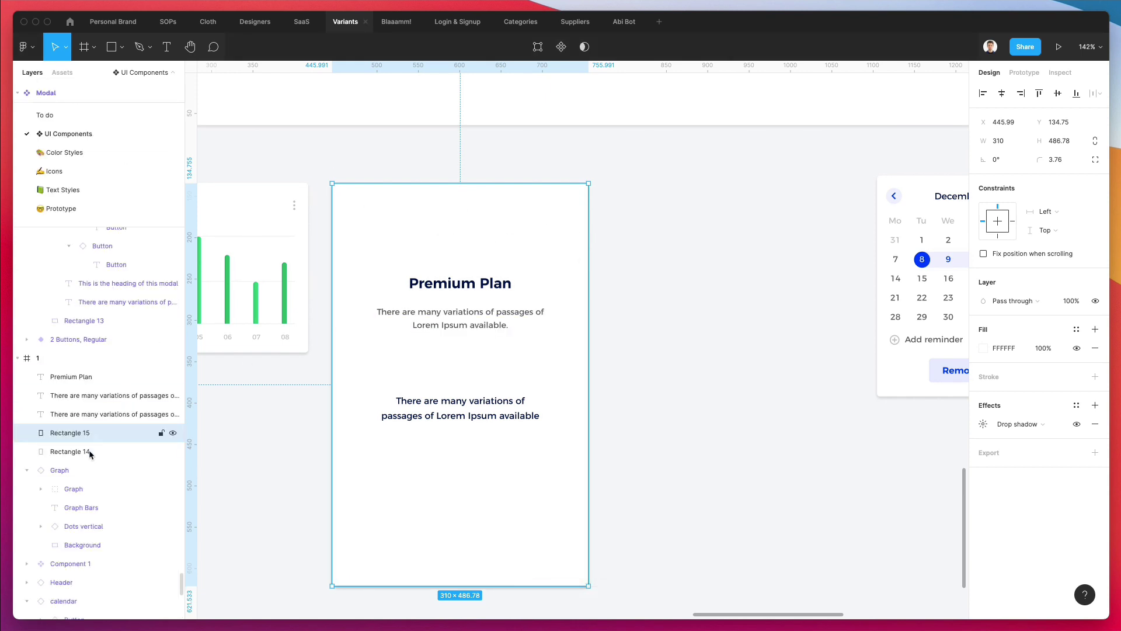
{"action": "left_click_drag", "start_coordinate": [589, 337], "coordinate": [511, 337]}
{"action": "left_click_drag", "start_coordinate": [460, 586], "coordinate": [481, 263]}
{"action": "left_click_drag", "start_coordinate": [512, 198], "coordinate": [480, 195]}
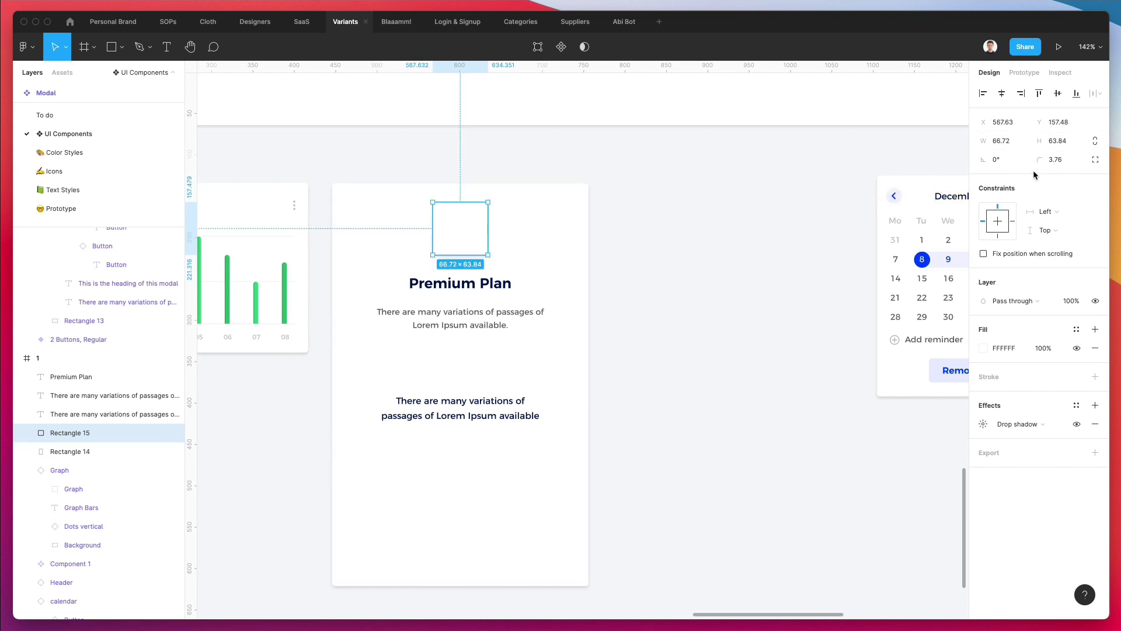
{"action": "left_click_drag", "start_coordinate": [1039, 159], "coordinate": [152, 155]}
{"action": "key", "text": "shift+Down"}
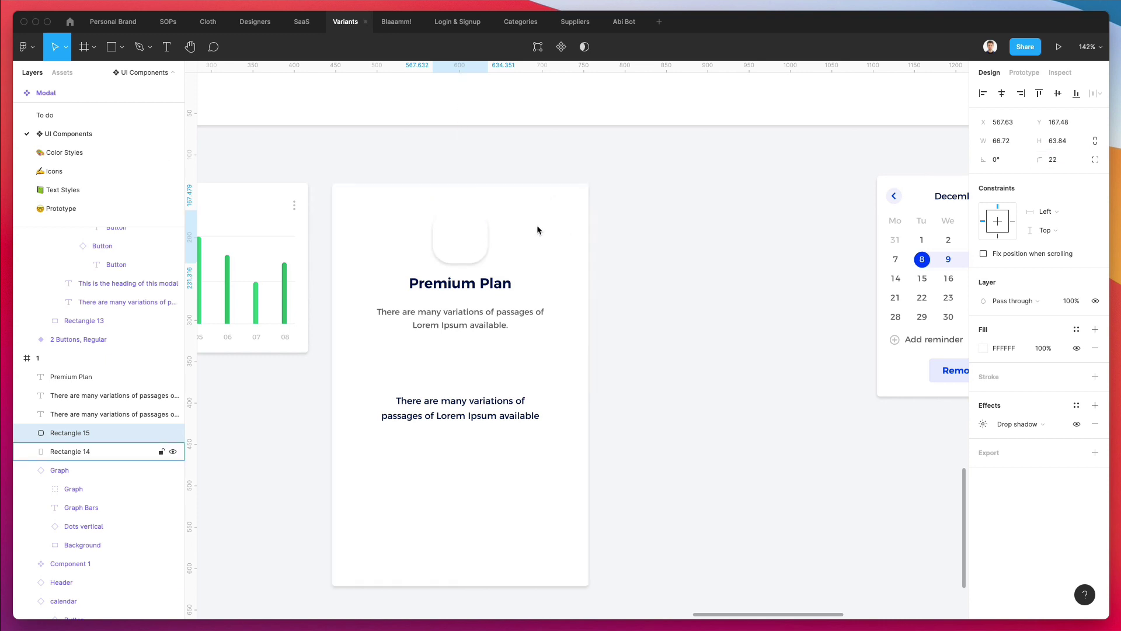
{"action": "key", "text": "Up"}
{"action": "key", "text": "Up"}
{"action": "key", "text": "Up"}
{"action": "key", "text": "Up"}
{"action": "key", "text": "Up"}
{"action": "key", "text": "Up"}
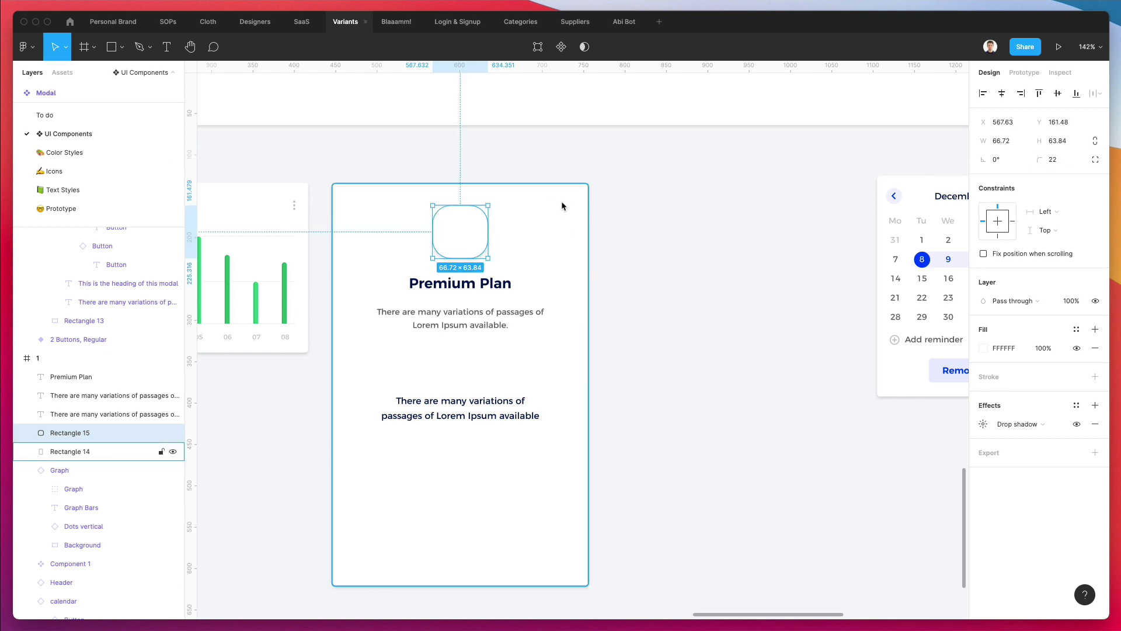
Step: Fill the square with Primary/50, remove its drop shadow, and nudge it slightly lower
{"action": "left_click", "coordinate": [1076, 330]}
{"action": "left_click", "coordinate": [993, 461]}
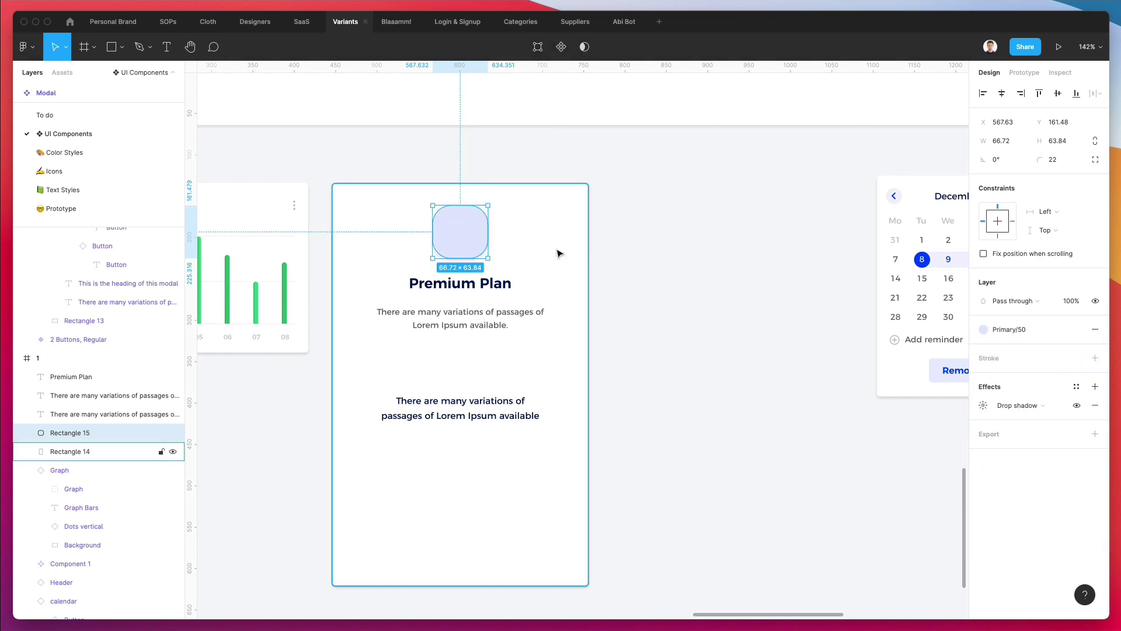
{"action": "left_click", "coordinate": [1095, 406]}
{"action": "left_click", "coordinate": [726, 243]}
{"action": "left_click_drag", "start_coordinate": [458, 240], "coordinate": [459, 244]}
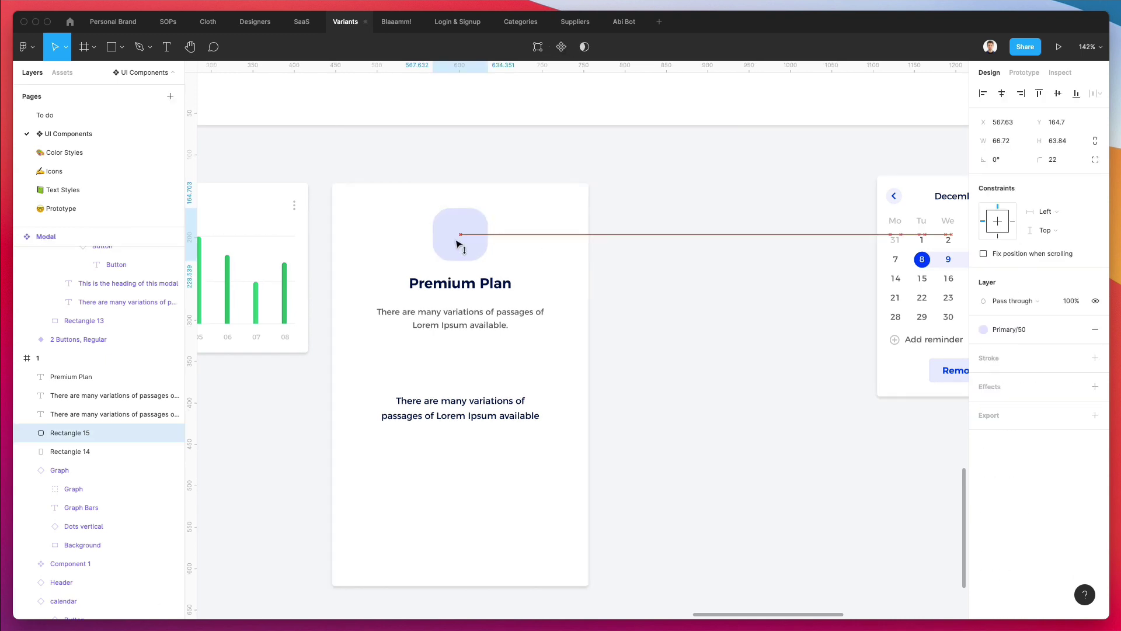
{"action": "left_click", "coordinate": [638, 230]}
{"action": "left_click", "coordinate": [54, 75]}
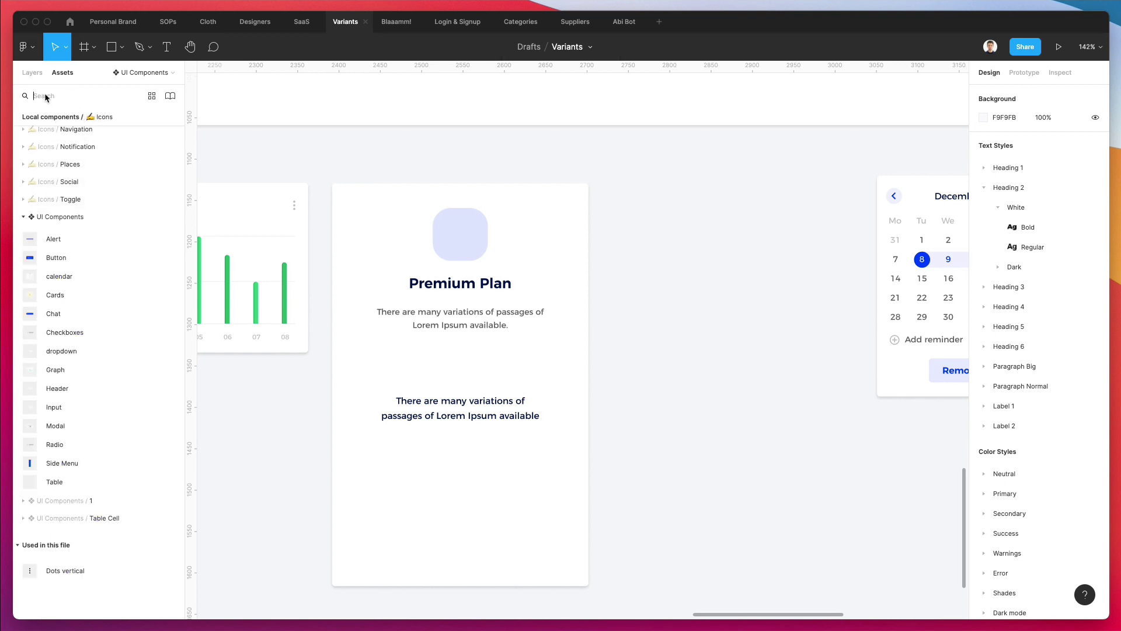
Step: Search the asset library for 'ana', then clear the search and expand the Icons / Action group
{"action": "left_click", "coordinate": [46, 96]}
{"action": "type", "text": "ana"}
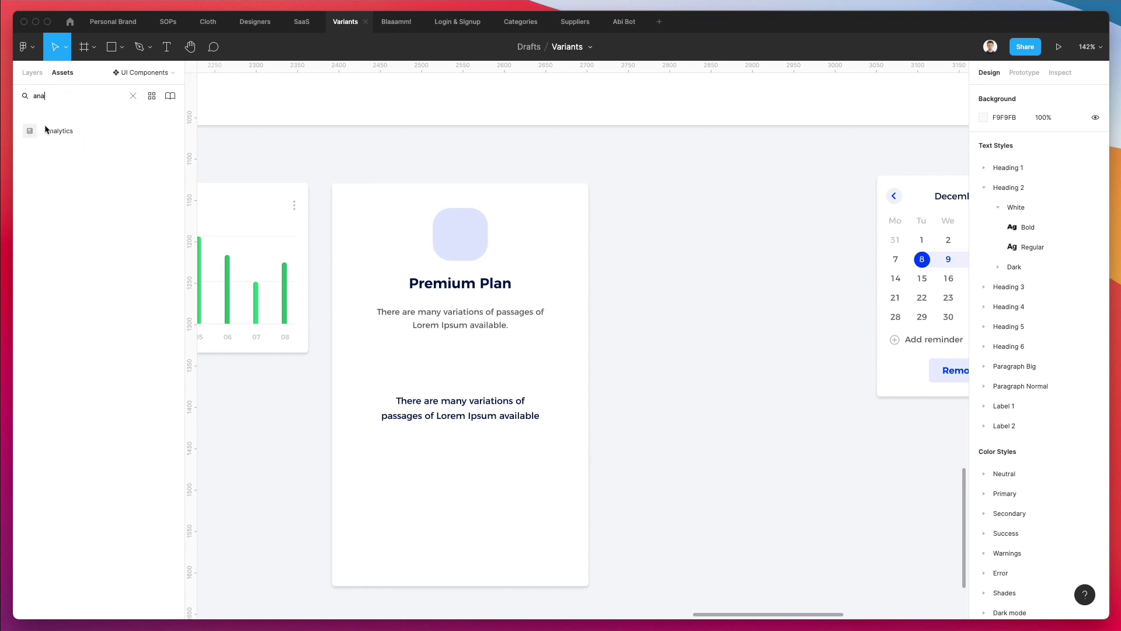
{"action": "left_click", "coordinate": [134, 95]}
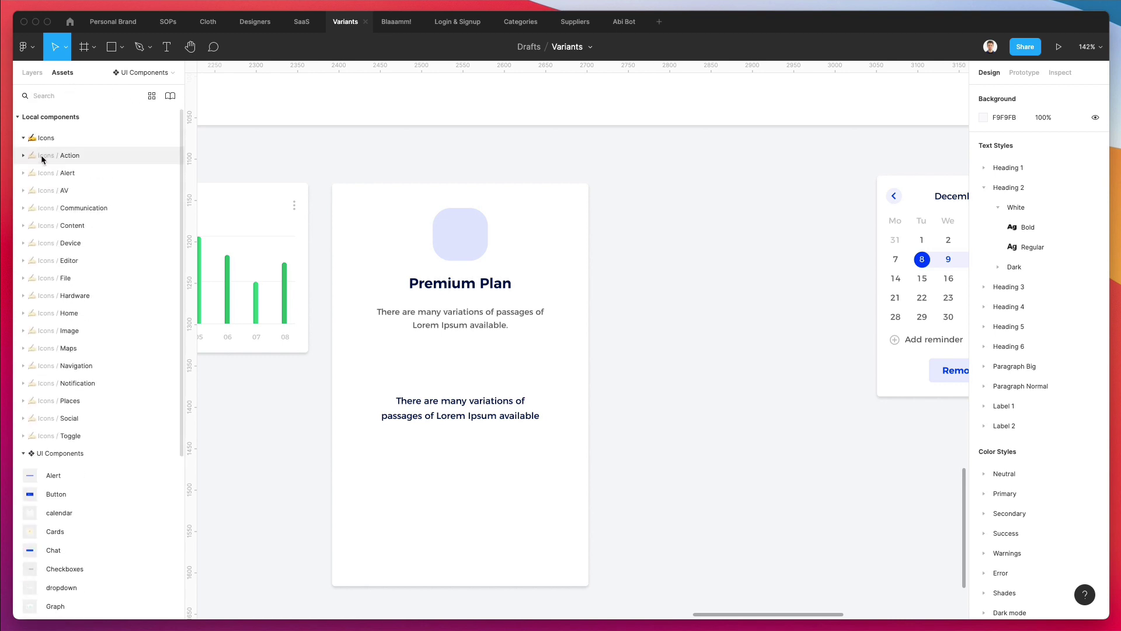
{"action": "left_click", "coordinate": [23, 156]}
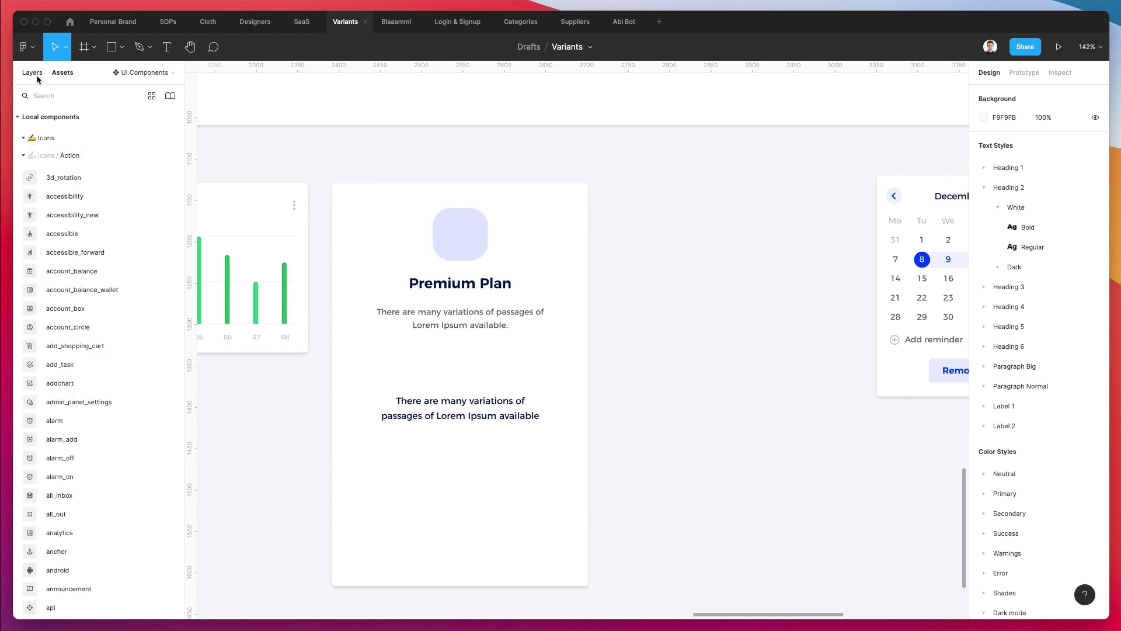
Step: On the Icons page, select the account_circle icon and copy it
{"action": "left_click", "coordinate": [32, 72]}
{"action": "left_click", "coordinate": [35, 173]}
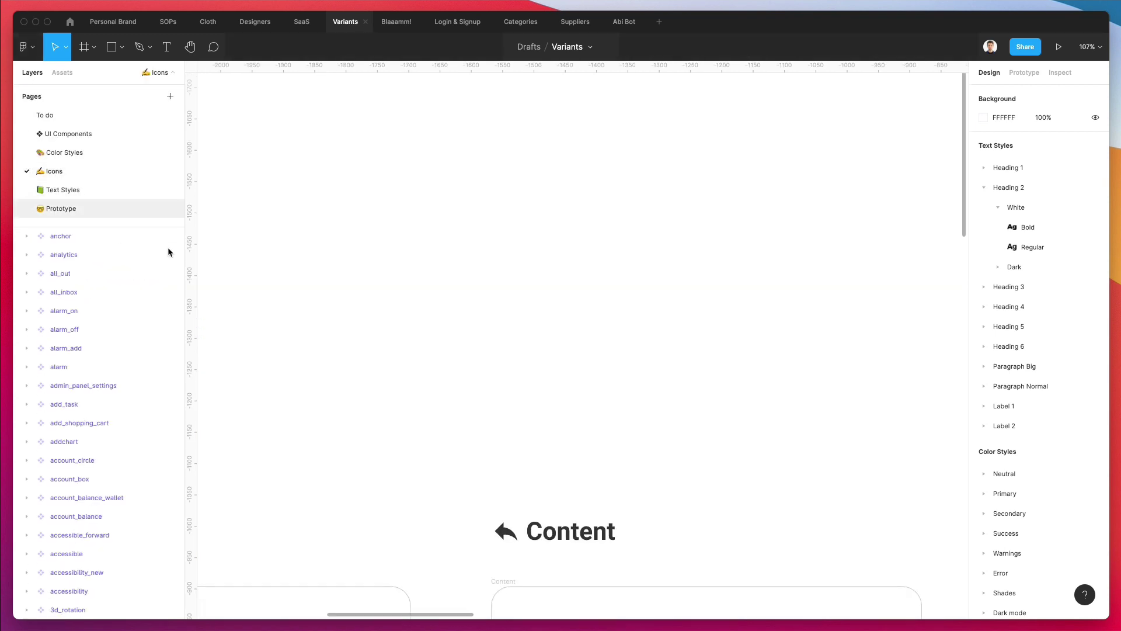
{"action": "scroll", "coordinate": [524, 299], "scroll_direction": "down", "scroll_amount": 3}
{"action": "scroll", "coordinate": [525, 294], "scroll_direction": "down", "scroll_amount": 5}
{"action": "scroll", "coordinate": [525, 294], "scroll_direction": "right", "scroll_amount": 3}
{"action": "scroll", "coordinate": [526, 300], "scroll_direction": "down", "scroll_amount": 1}
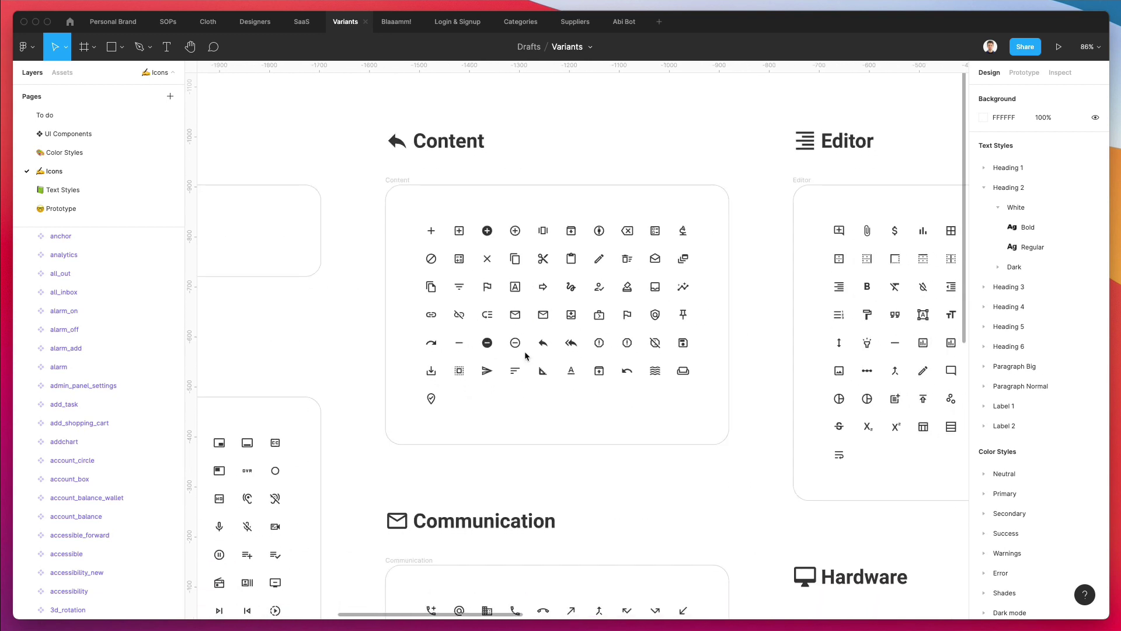
{"action": "scroll", "coordinate": [528, 348], "scroll_direction": "down", "scroll_amount": 8}
{"action": "scroll", "coordinate": [528, 349], "scroll_direction": "left", "scroll_amount": 15}
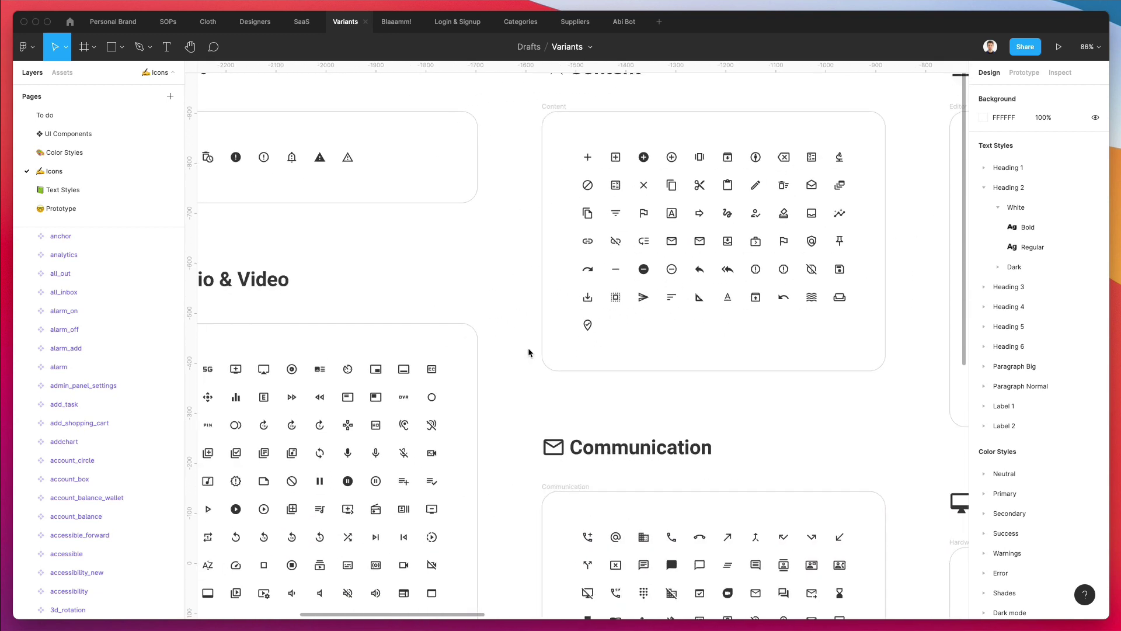
{"action": "scroll", "coordinate": [530, 351], "scroll_direction": "up", "scroll_amount": 1}
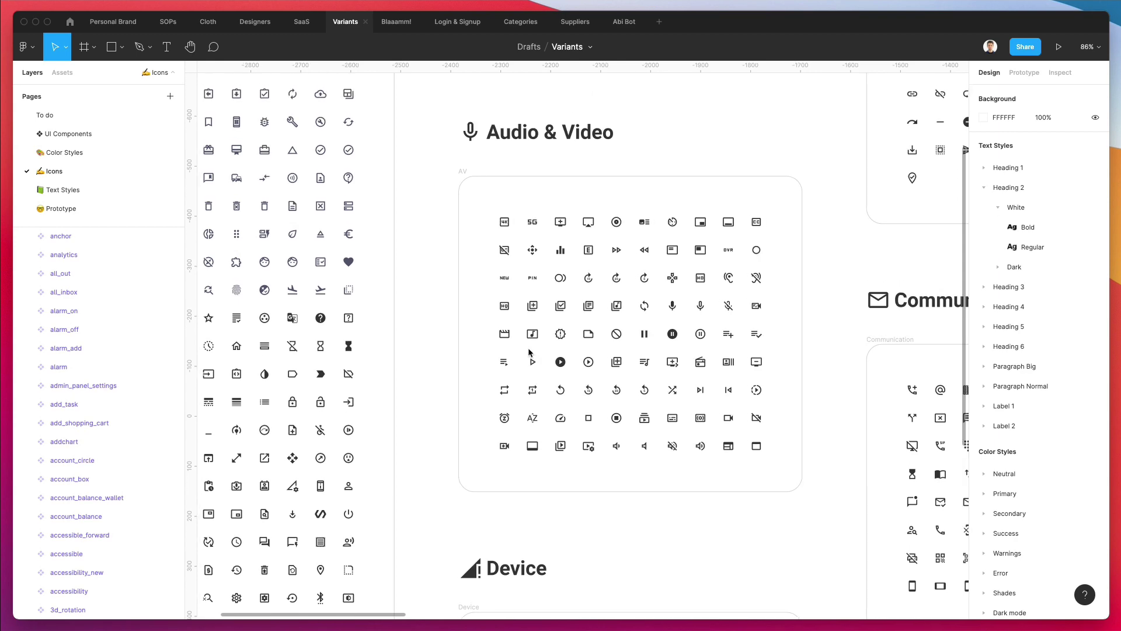
{"action": "scroll", "coordinate": [529, 351], "scroll_direction": "left", "scroll_amount": 10}
{"action": "scroll", "coordinate": [528, 352], "scroll_direction": "up", "scroll_amount": 5}
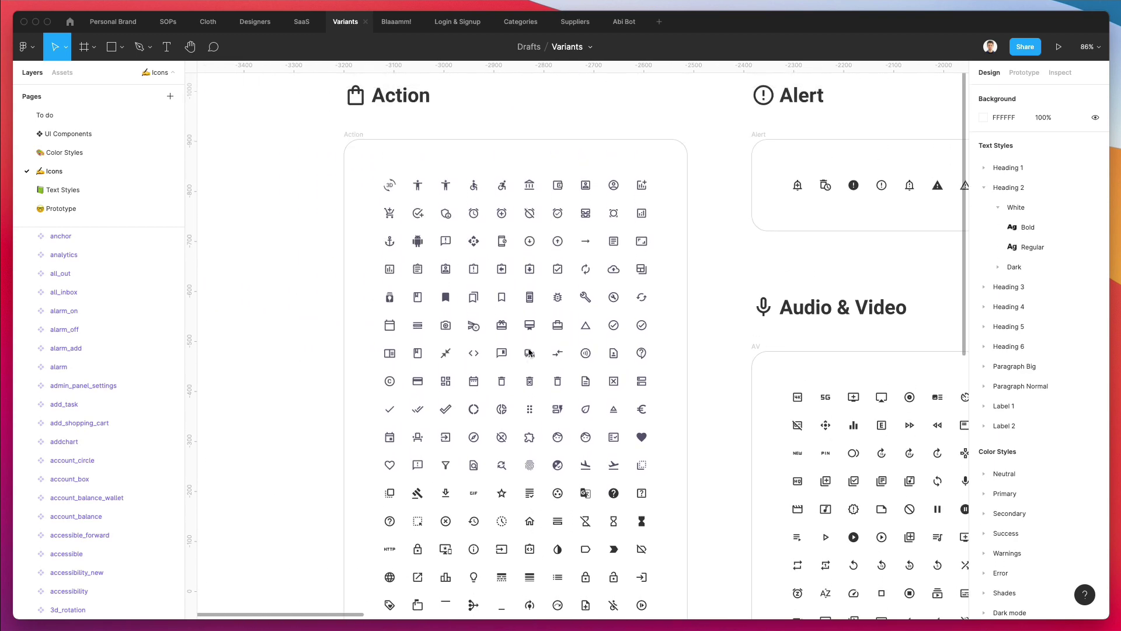
{"action": "scroll", "coordinate": [527, 236], "scroll_direction": "up", "scroll_amount": 3}
{"action": "scroll", "coordinate": [527, 236], "scroll_direction": "up", "scroll_amount": 6}
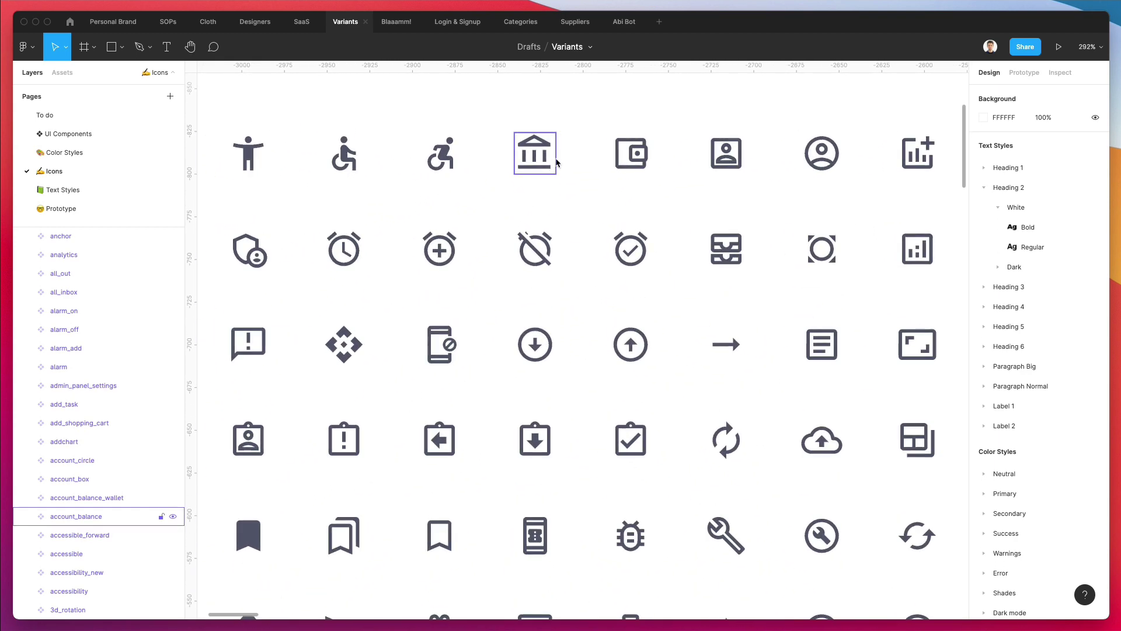
{"action": "left_click", "coordinate": [640, 153]}
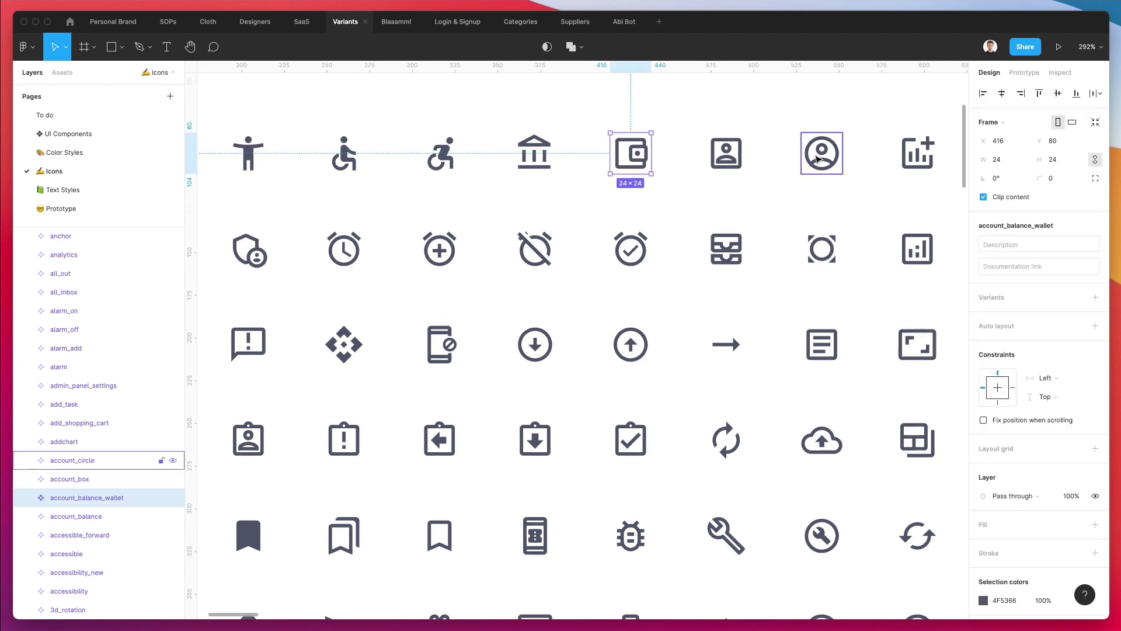
{"action": "left_click", "coordinate": [811, 157]}
{"action": "scroll", "coordinate": [814, 153], "scroll_direction": "left", "scroll_amount": 2}
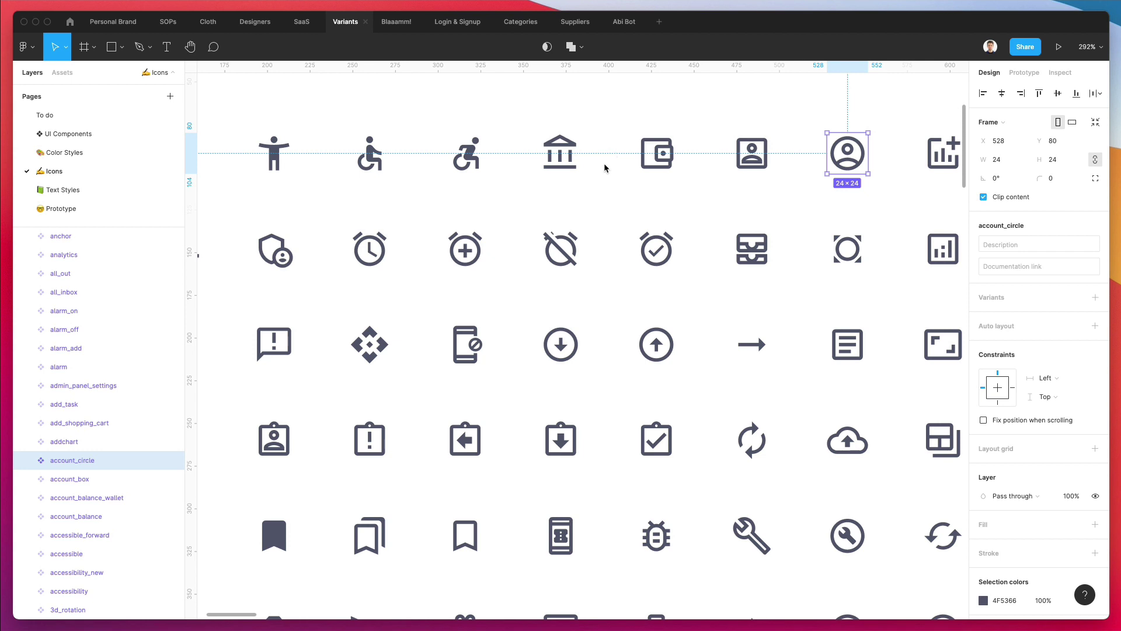
{"action": "key", "text": "Page_Up"}
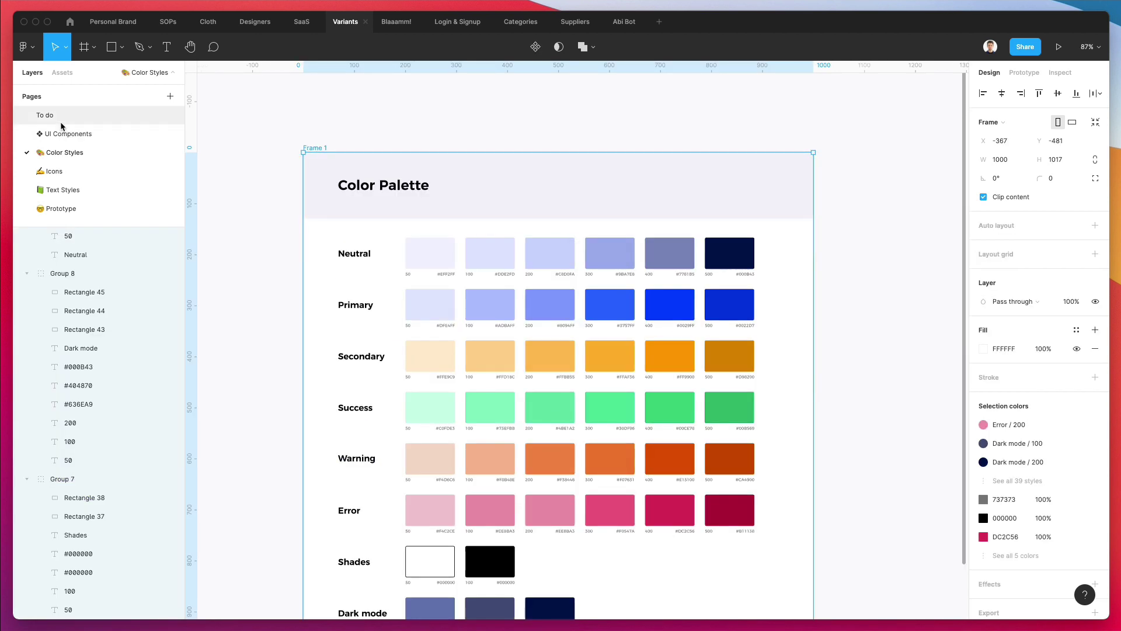
Step: Paste the account_circle icon into the Premium Plan card's rounded square and centre it
{"action": "left_click", "coordinate": [107, 138]}
{"action": "scroll", "coordinate": [440, 170], "scroll_direction": "down", "scroll_amount": 2}
{"action": "scroll", "coordinate": [436, 169], "scroll_direction": "up", "scroll_amount": 5}
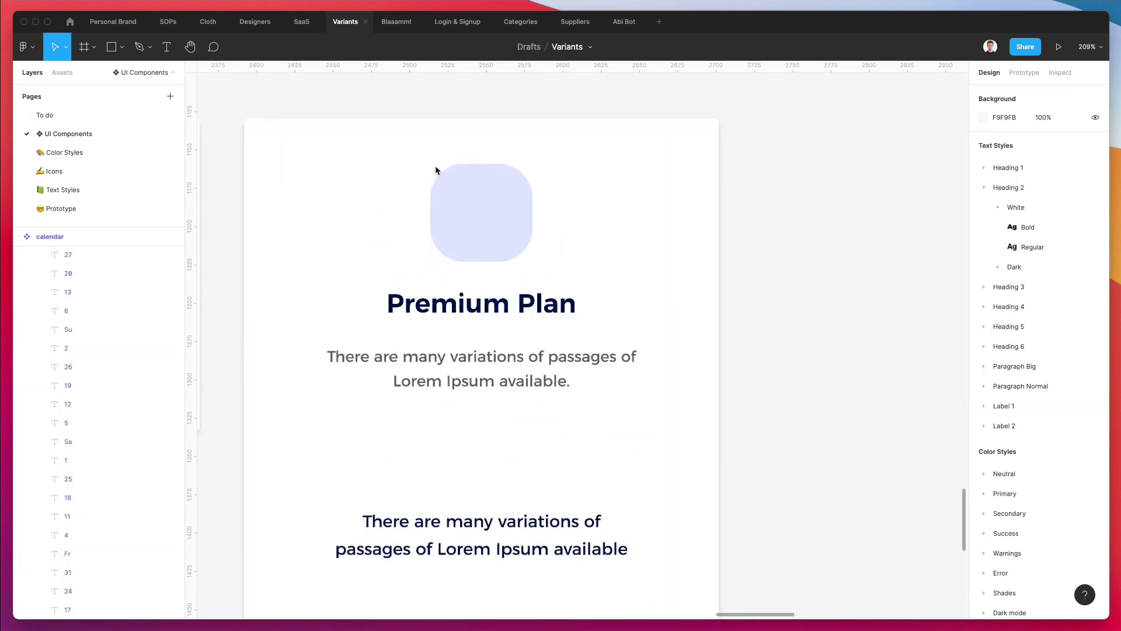
{"action": "key", "text": "super+v"}
{"action": "left_click_drag", "start_coordinate": [580, 350], "coordinate": [490, 185]}
{"action": "key", "text": "k"}
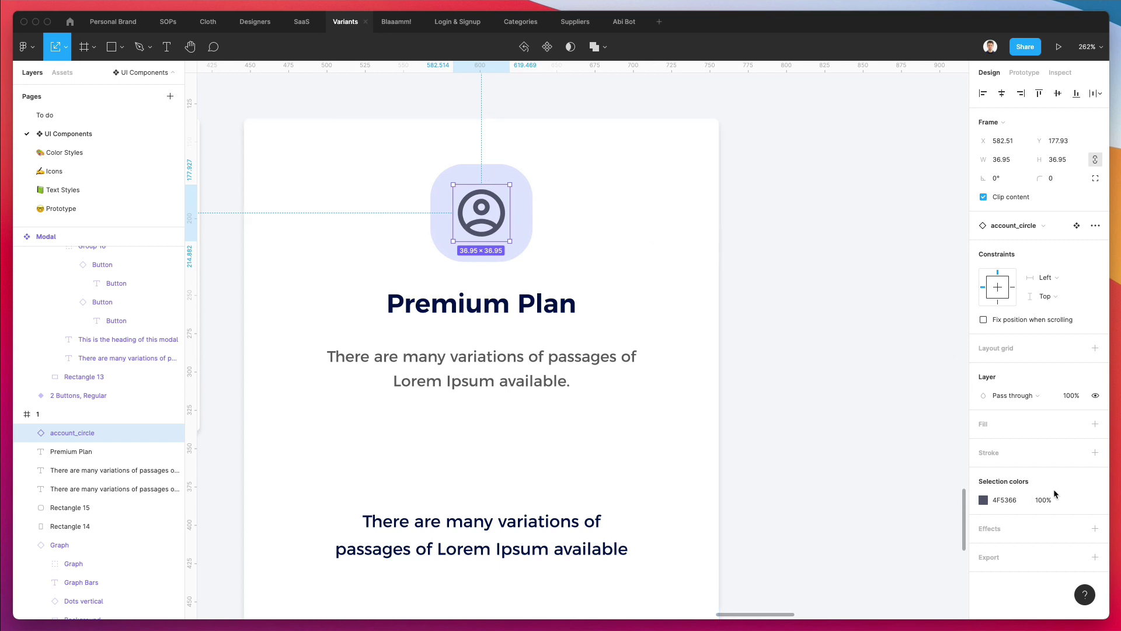
Step: Colour the account_circle icon's vector with the Primary blue colour style
{"action": "left_click", "coordinate": [984, 500]}
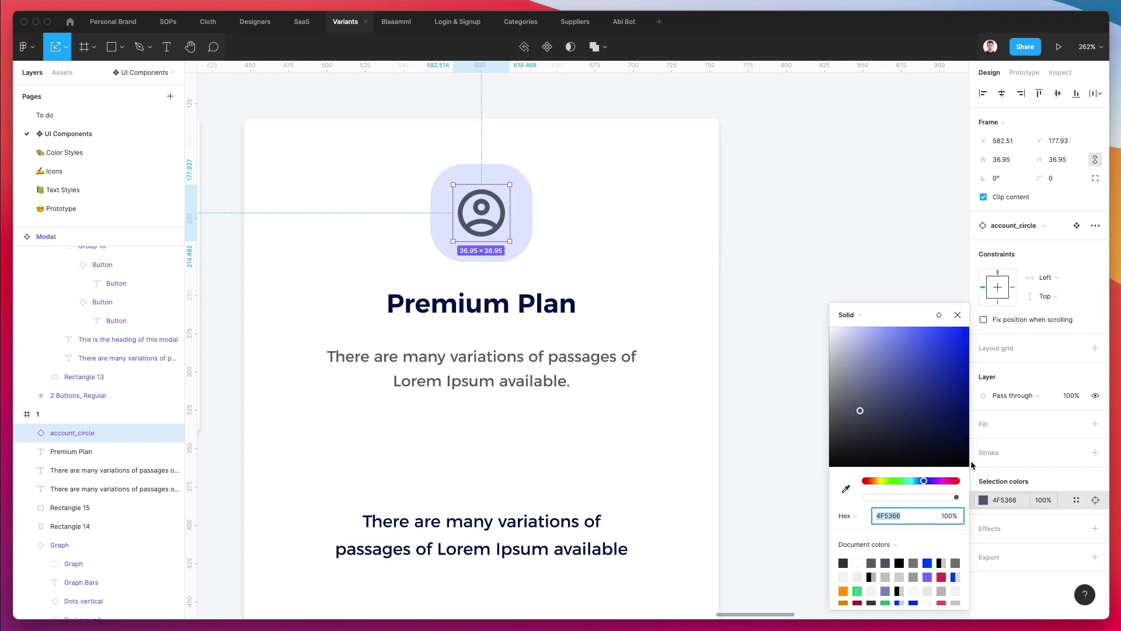
{"action": "left_click", "coordinate": [640, 272]}
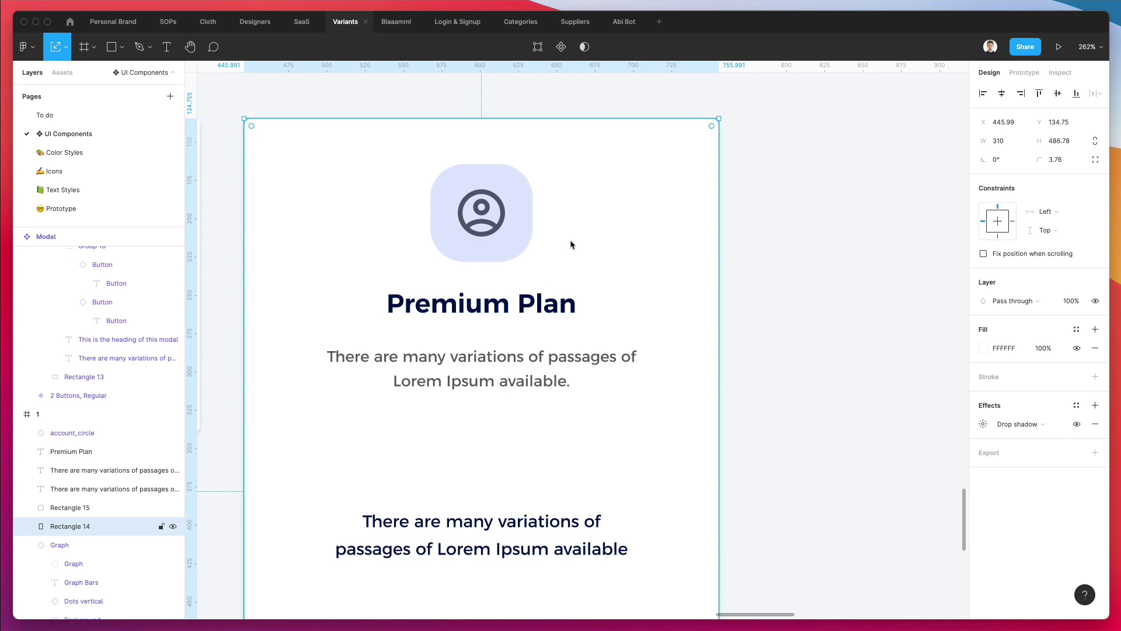
{"action": "left_click", "coordinate": [493, 216]}
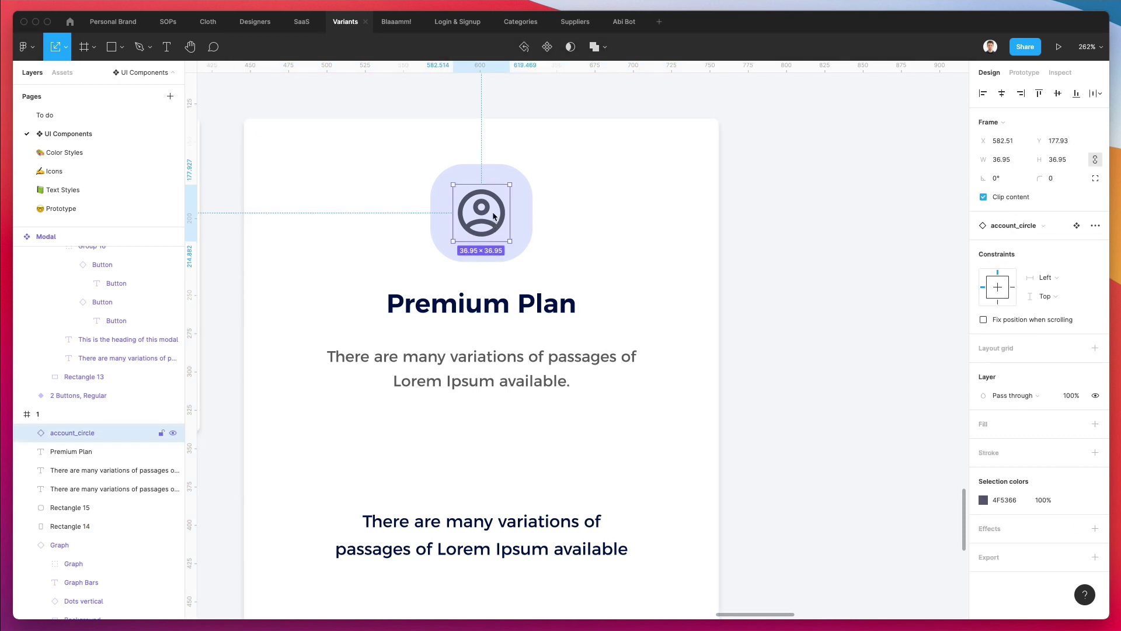
{"action": "left_click", "coordinate": [997, 426]}
{"action": "left_click", "coordinate": [985, 440]}
{"action": "key", "text": "Delete"}
{"action": "double_click", "coordinate": [494, 219]}
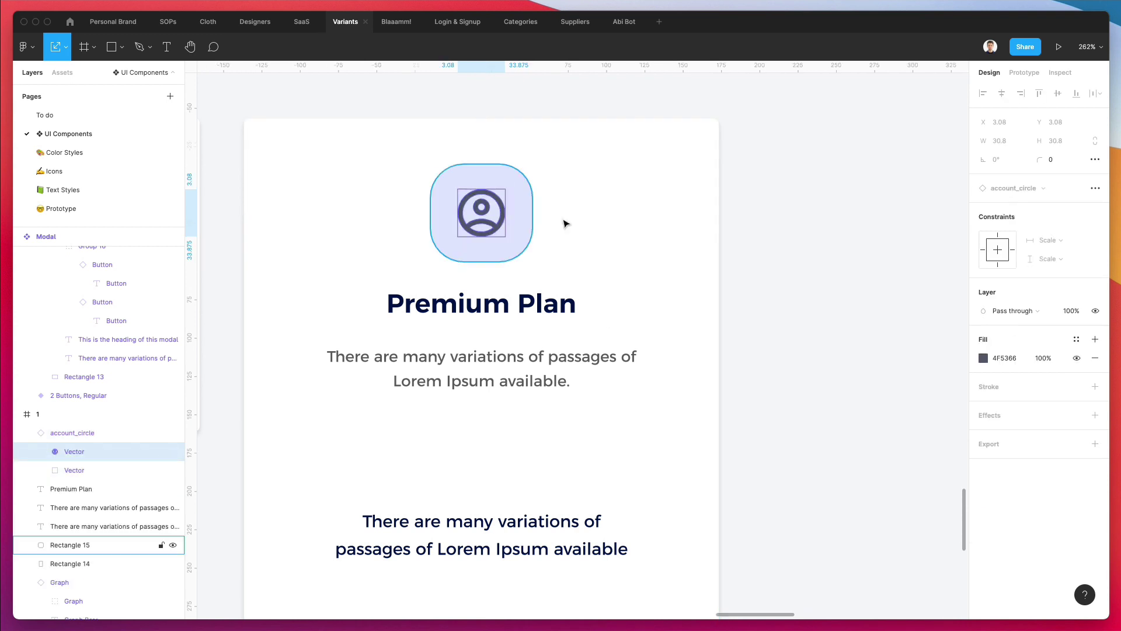
{"action": "left_click", "coordinate": [1077, 339]}
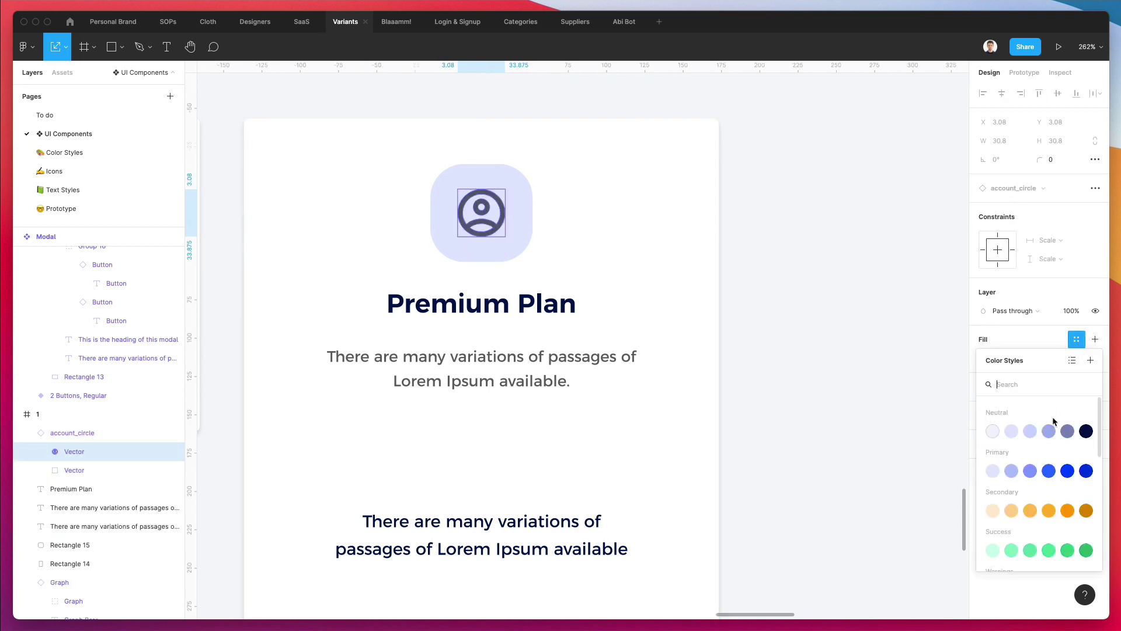
{"action": "left_click", "coordinate": [1068, 470]}
{"action": "left_click", "coordinate": [859, 289]}
Step: Delete the lower bold paragraph from the Premium Plan card
{"action": "scroll", "coordinate": [840, 296], "scroll_direction": "down", "scroll_amount": 3}
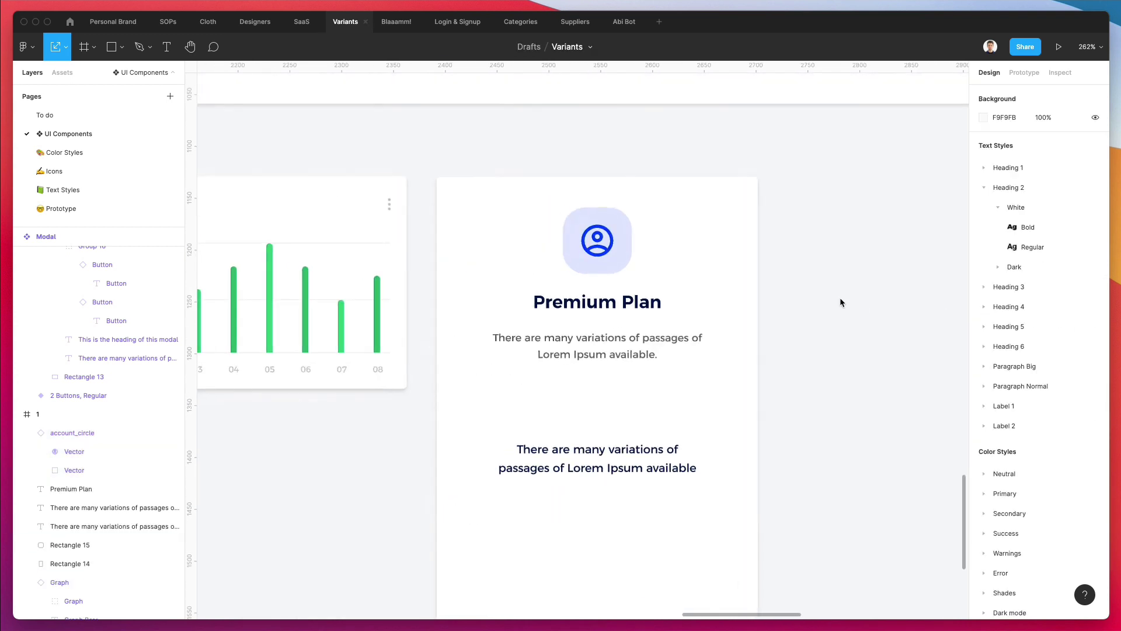
{"action": "scroll", "coordinate": [840, 297], "scroll_direction": "right", "scroll_amount": 3}
{"action": "scroll", "coordinate": [840, 297], "scroll_direction": "down", "scroll_amount": 1}
{"action": "left_click", "coordinate": [555, 323]}
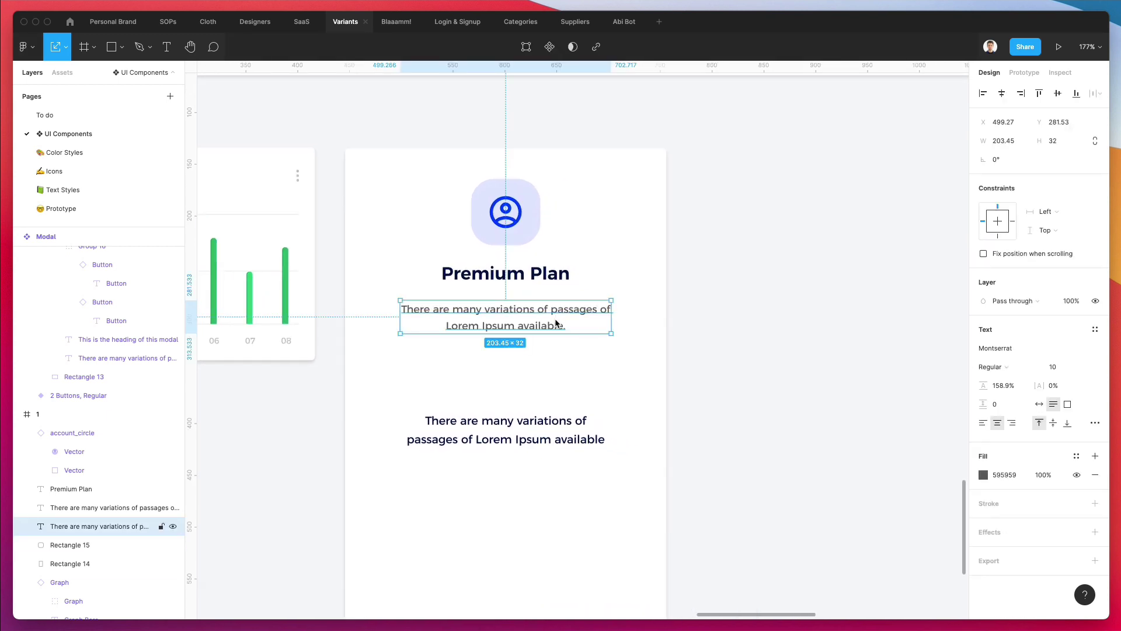
{"action": "left_click", "coordinate": [509, 274]}
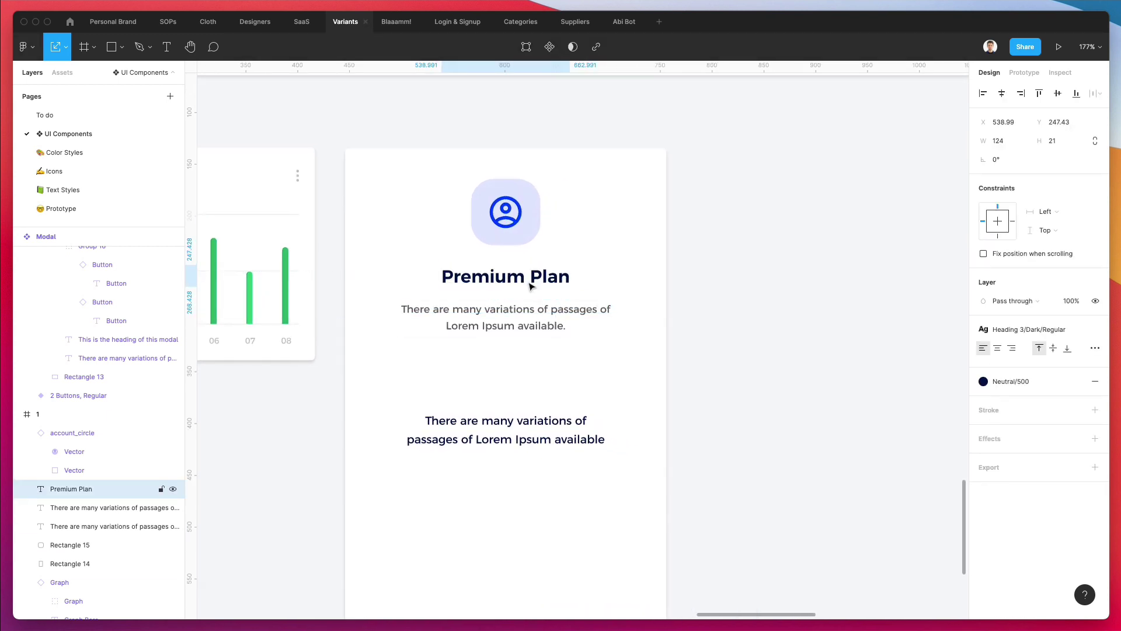
{"action": "scroll", "coordinate": [528, 284], "scroll_direction": "down", "scroll_amount": 3}
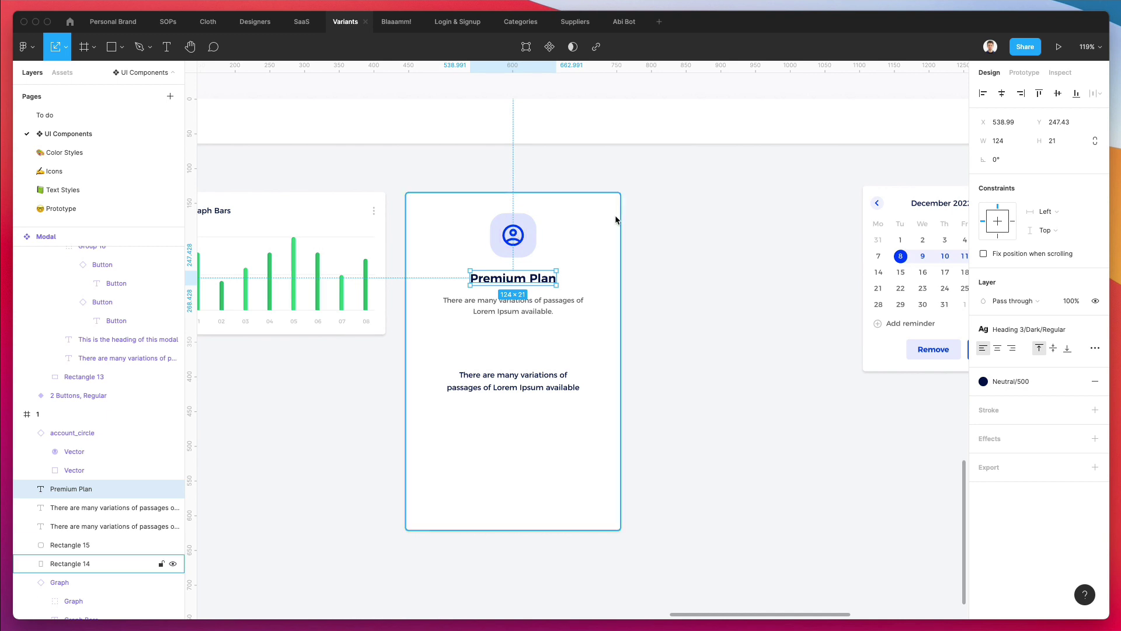
{"action": "left_click", "coordinate": [709, 234]}
{"action": "scroll", "coordinate": [703, 231], "scroll_direction": "down", "scroll_amount": 2}
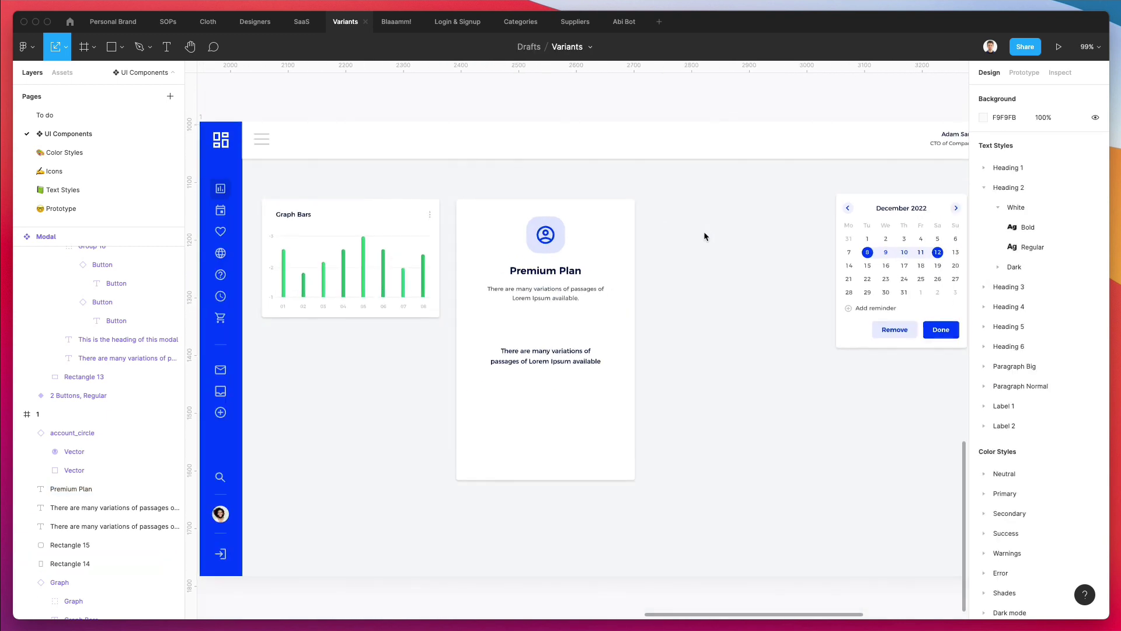
{"action": "left_click", "coordinate": [564, 355]}
{"action": "key", "text": "Delete"}
{"action": "scroll", "coordinate": [527, 308], "scroll_direction": "up", "scroll_amount": 3}
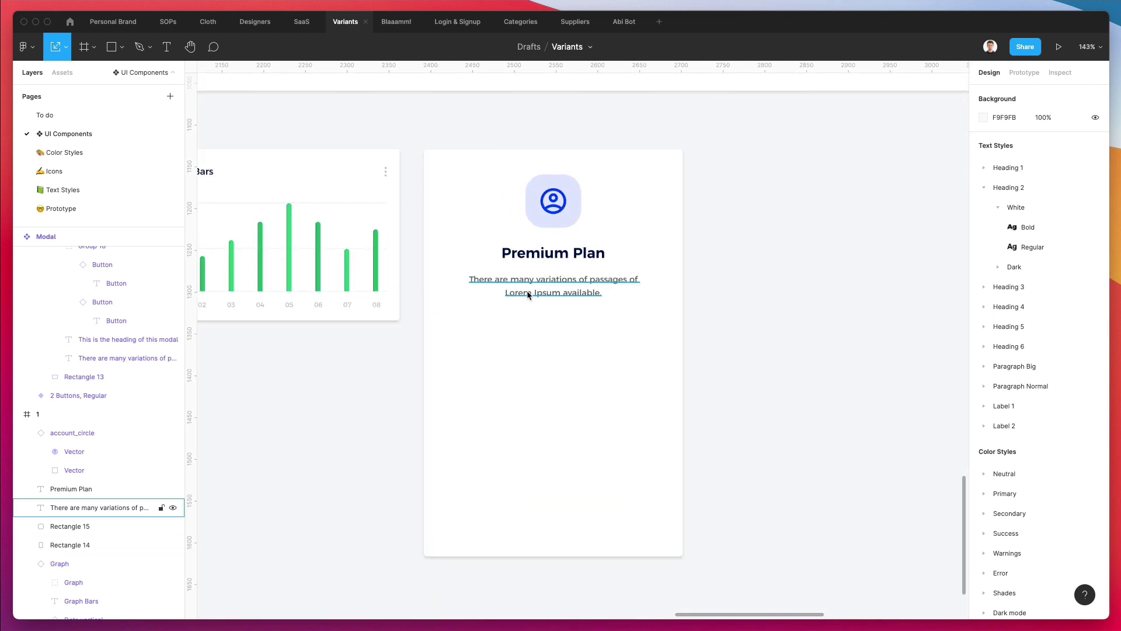
Step: Duplicate the description below and turn the copy into a left-aligned, auto-width 'Feature one' line
{"action": "left_click_drag", "start_coordinate": [538, 282], "coordinate": [550, 331]}
{"action": "double_click", "coordinate": [549, 327]}
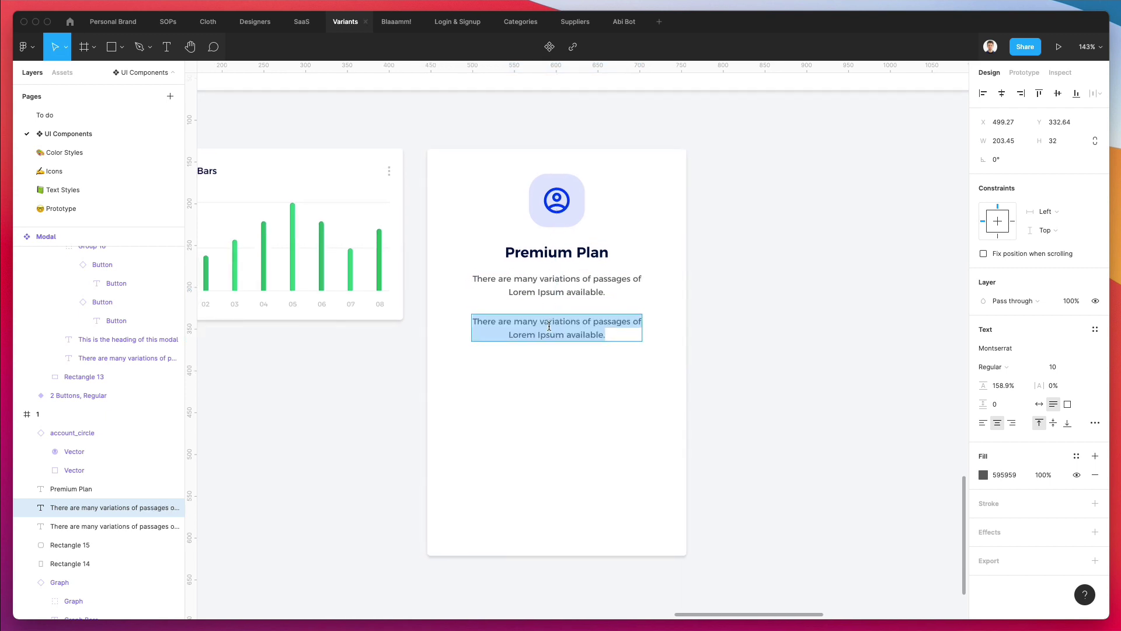
{"action": "type", "text": "Feature one"}
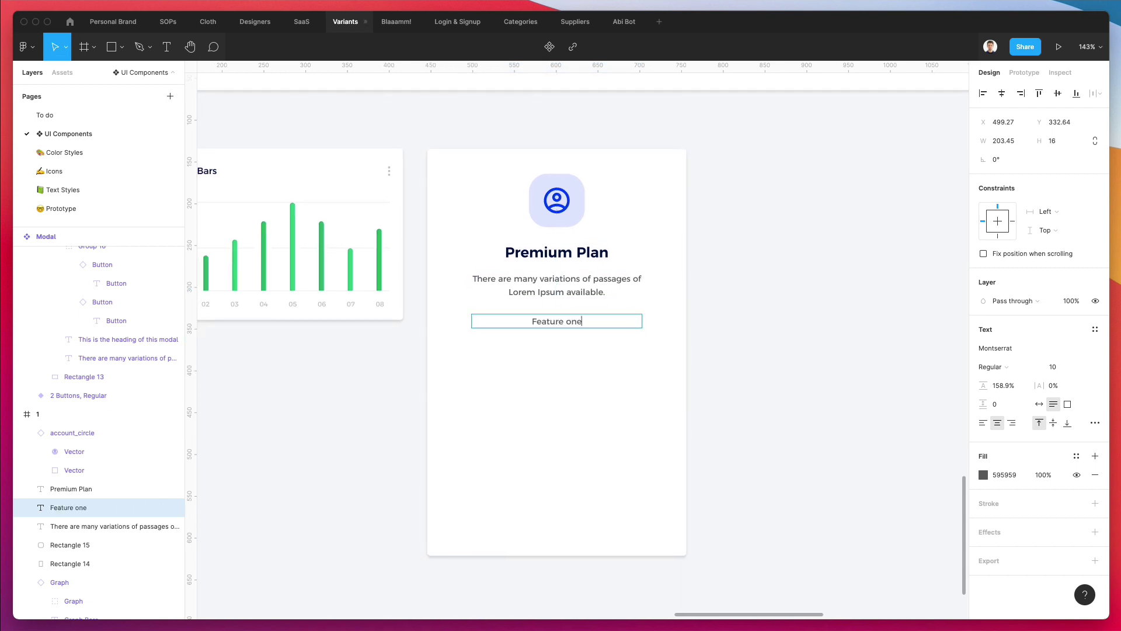
{"action": "left_click", "coordinate": [984, 423]}
{"action": "left_click", "coordinate": [1039, 404]}
{"action": "key", "text": "Escape"}
{"action": "scroll", "coordinate": [502, 325], "scroll_direction": "up", "scroll_amount": 3}
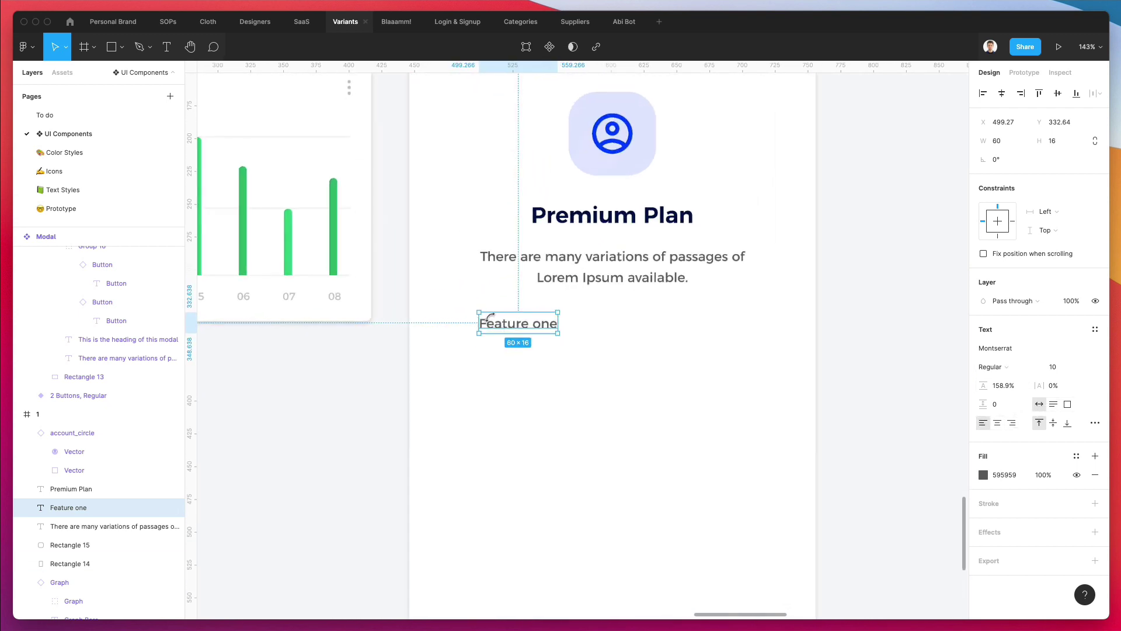
Step: Shift 'Feature one' slightly right and search the assets for 'che' icons
{"action": "left_click_drag", "start_coordinate": [502, 324], "coordinate": [518, 325]}
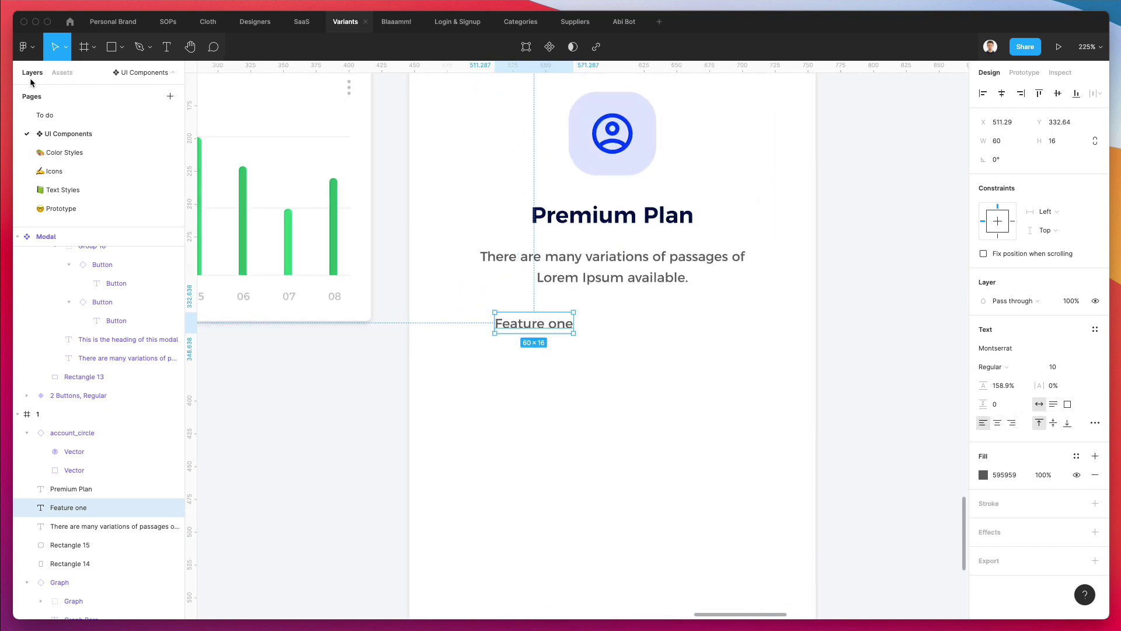
{"action": "left_click", "coordinate": [61, 73]}
{"action": "type", "text": "check"}
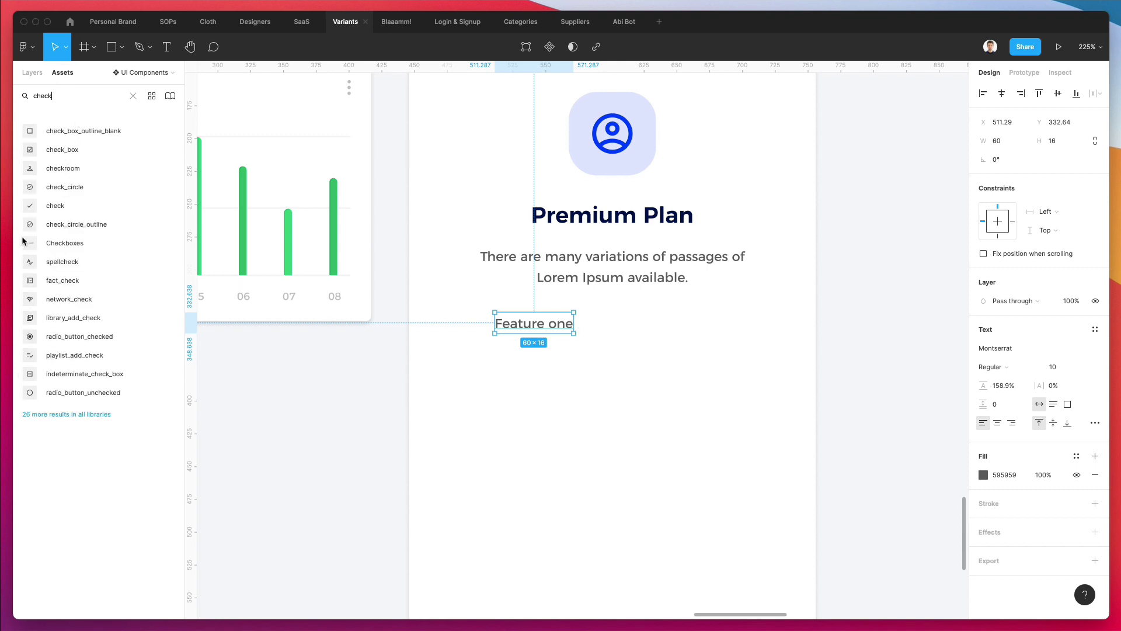
Step: Drag the check icon from the assets onto the canvas beside 'Feature one'
{"action": "left_click_drag", "start_coordinate": [34, 206], "coordinate": [382, 293]}
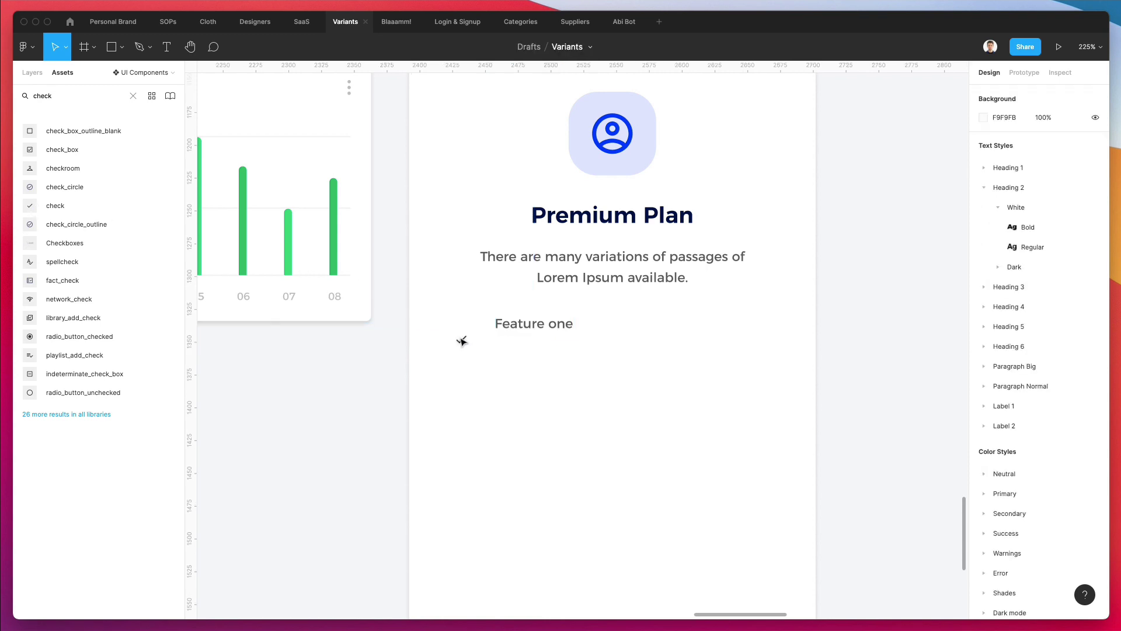
{"action": "left_click_drag", "start_coordinate": [462, 339], "coordinate": [475, 319]}
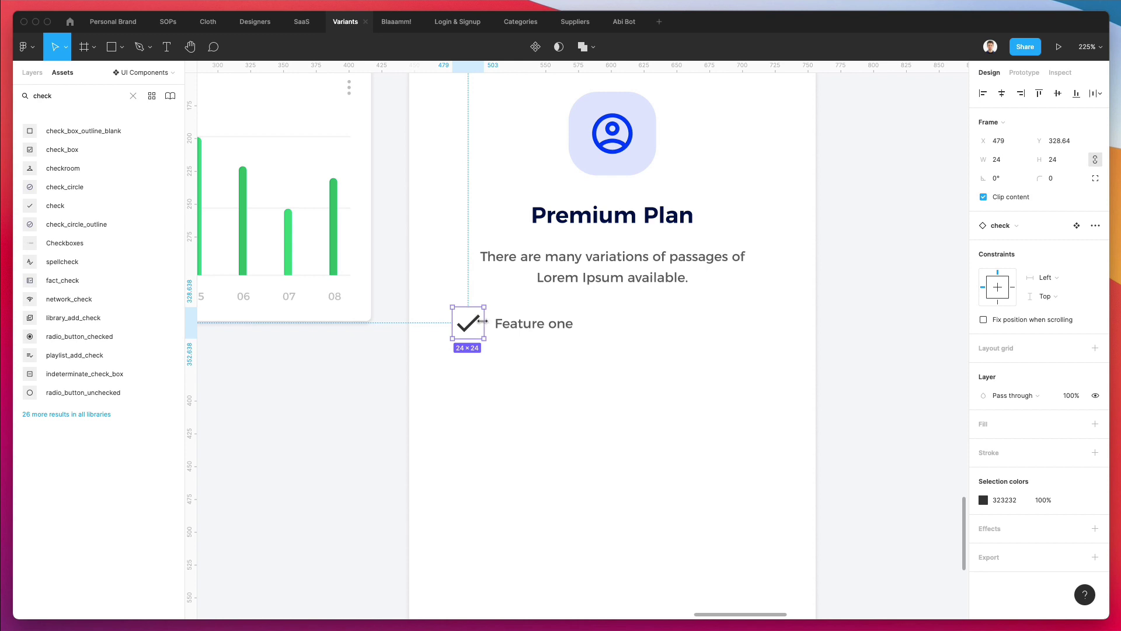
{"action": "scroll", "coordinate": [483, 320], "scroll_direction": "up", "scroll_amount": 5}
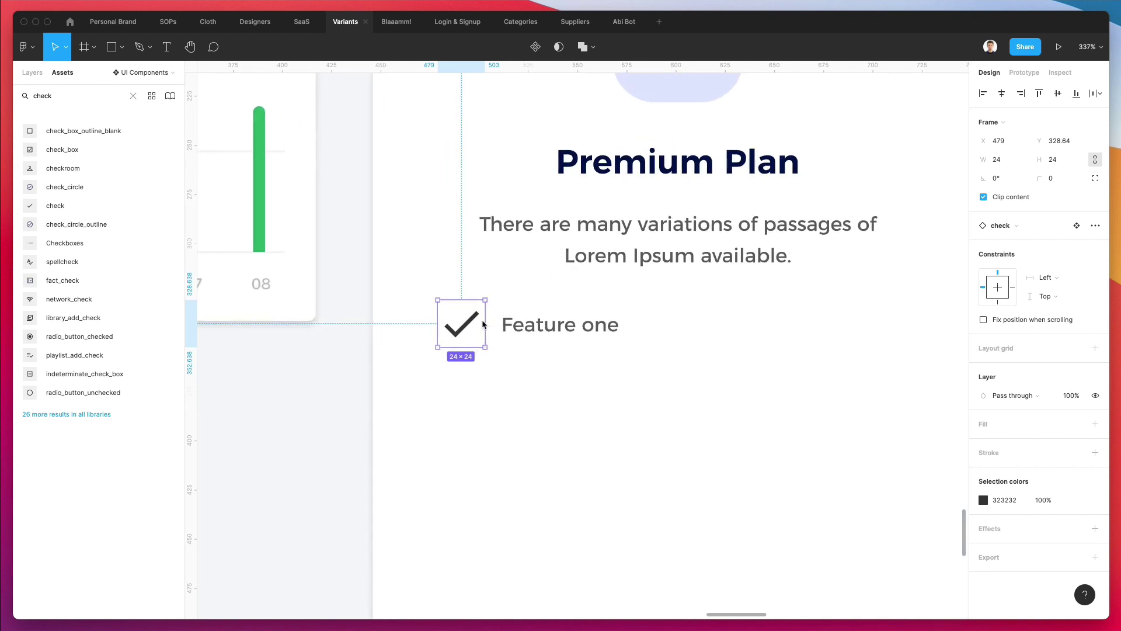
{"action": "left_click_drag", "start_coordinate": [485, 322], "coordinate": [473, 327]}
{"action": "key", "text": "super+z"}
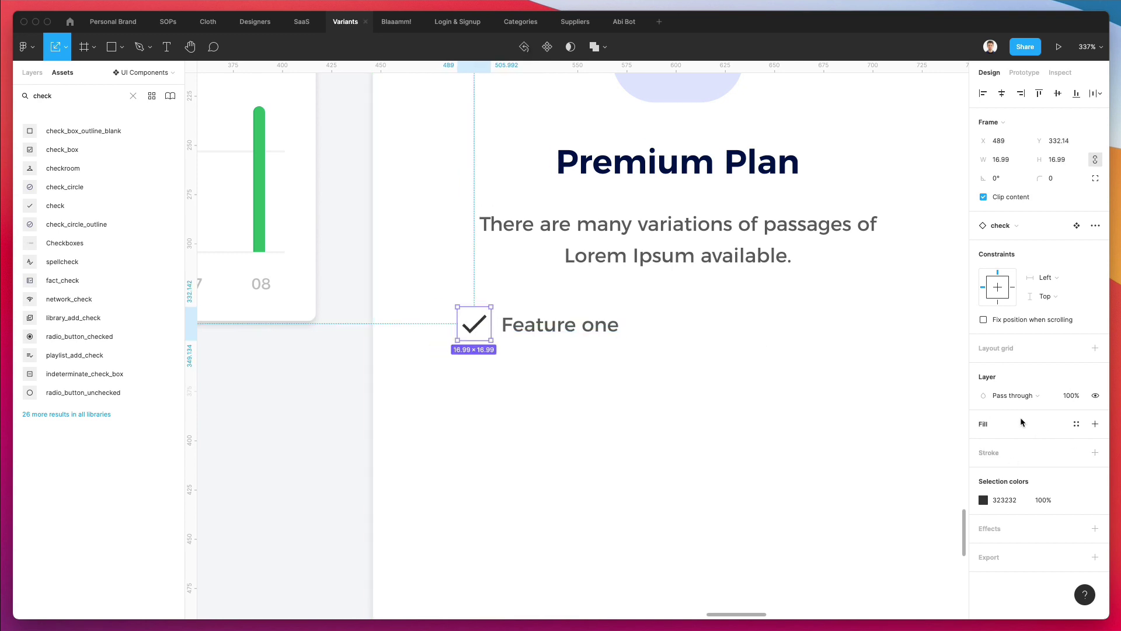
Step: Colour the check icon's vector with the green Success style
{"action": "key", "text": "Return"}
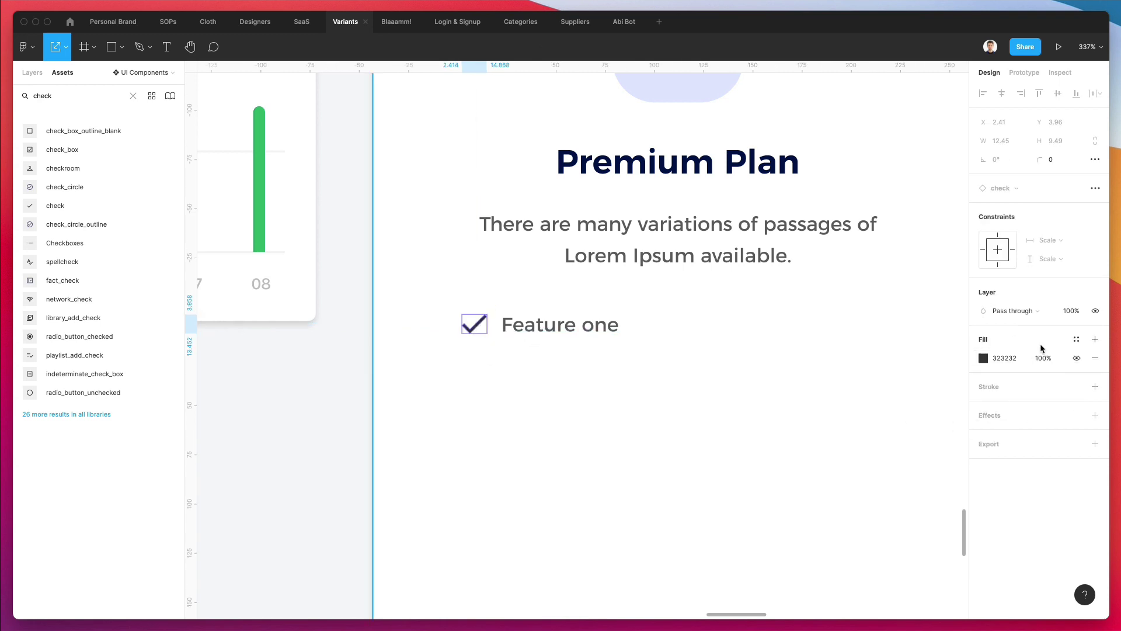
{"action": "left_click", "coordinate": [1077, 339]}
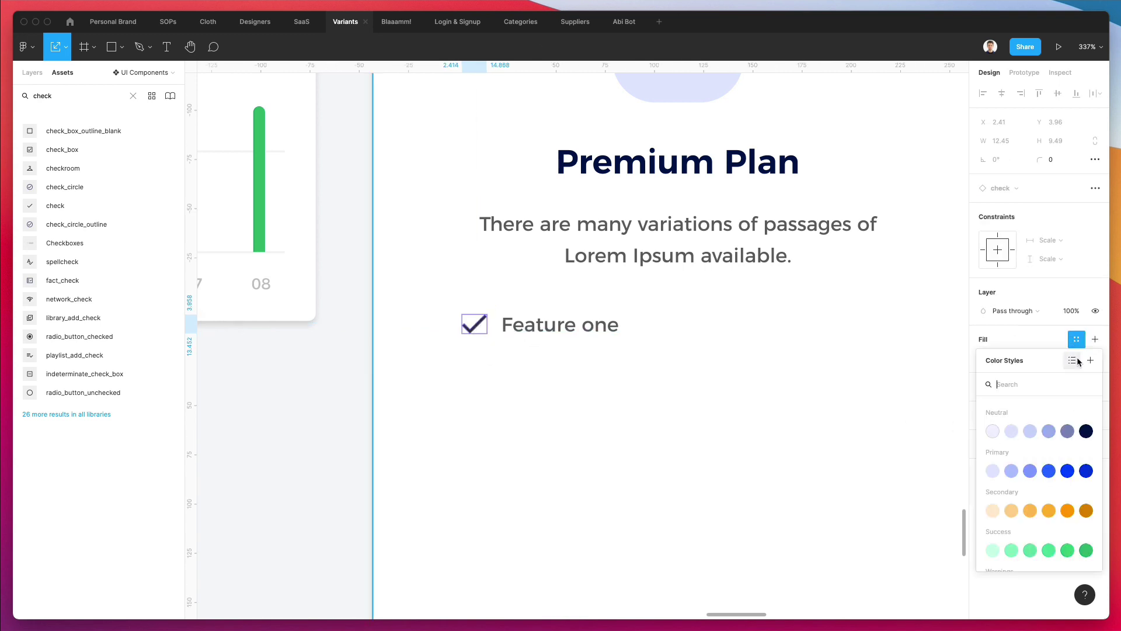
{"action": "left_click", "coordinate": [1070, 552]}
{"action": "scroll", "coordinate": [730, 411], "scroll_direction": "down", "scroll_amount": 5}
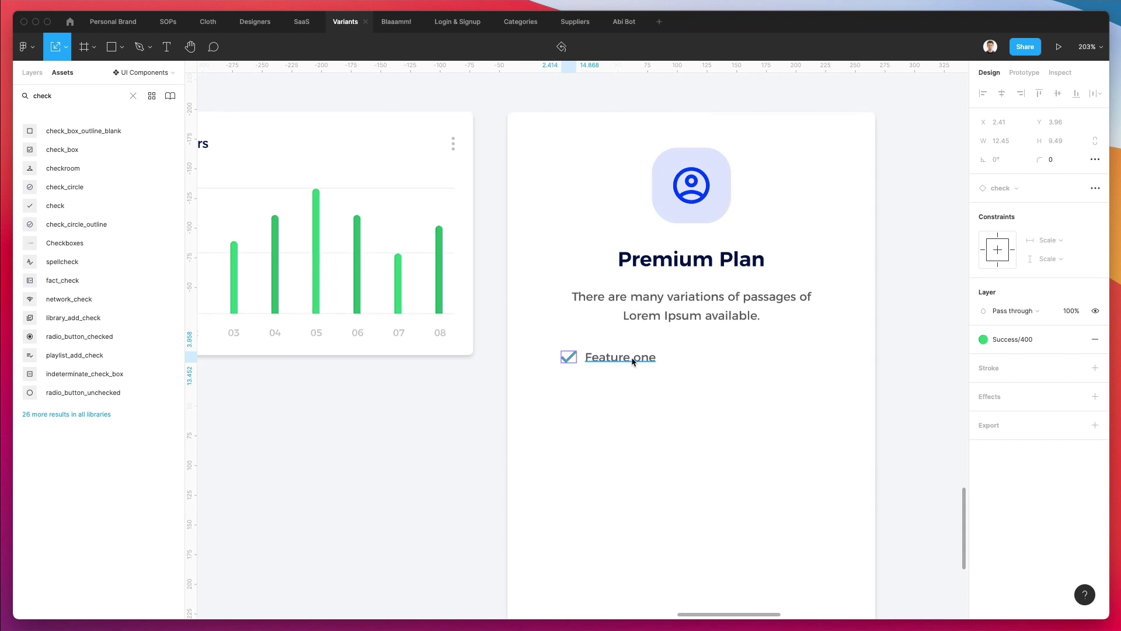
Step: Group the check icon together with the 'Feature one' text
{"action": "left_click", "coordinate": [634, 361], "text": "shift"}
{"action": "key", "text": "ctrl+alt+g"}
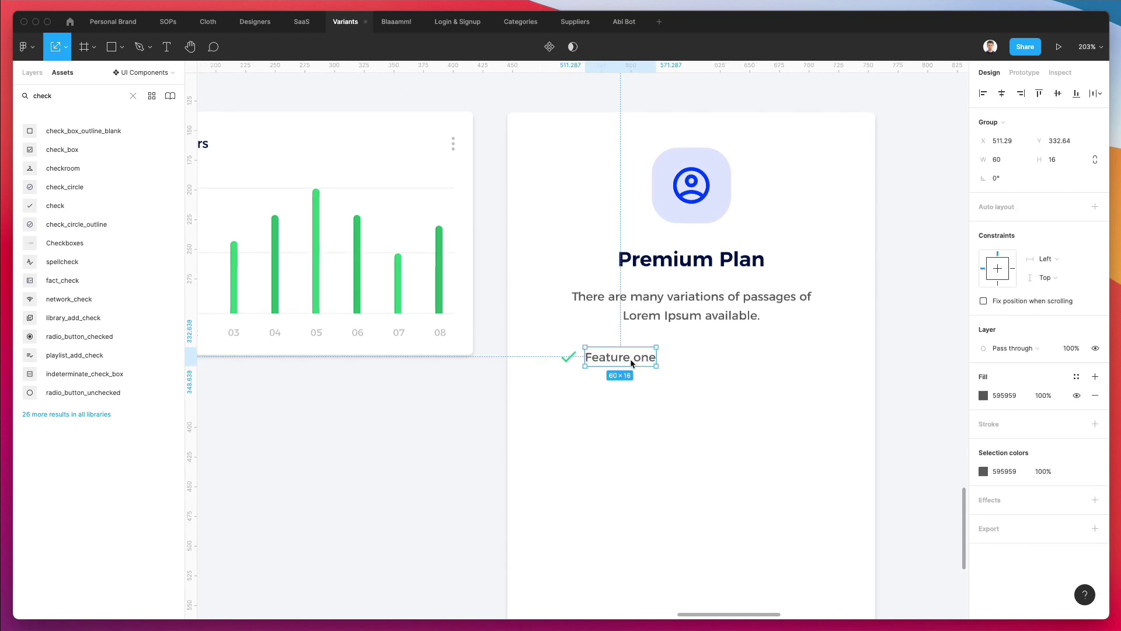
{"action": "key", "text": "Escape"}
{"action": "left_click", "coordinate": [583, 358]}
{"action": "key", "text": "ctrl+g"}
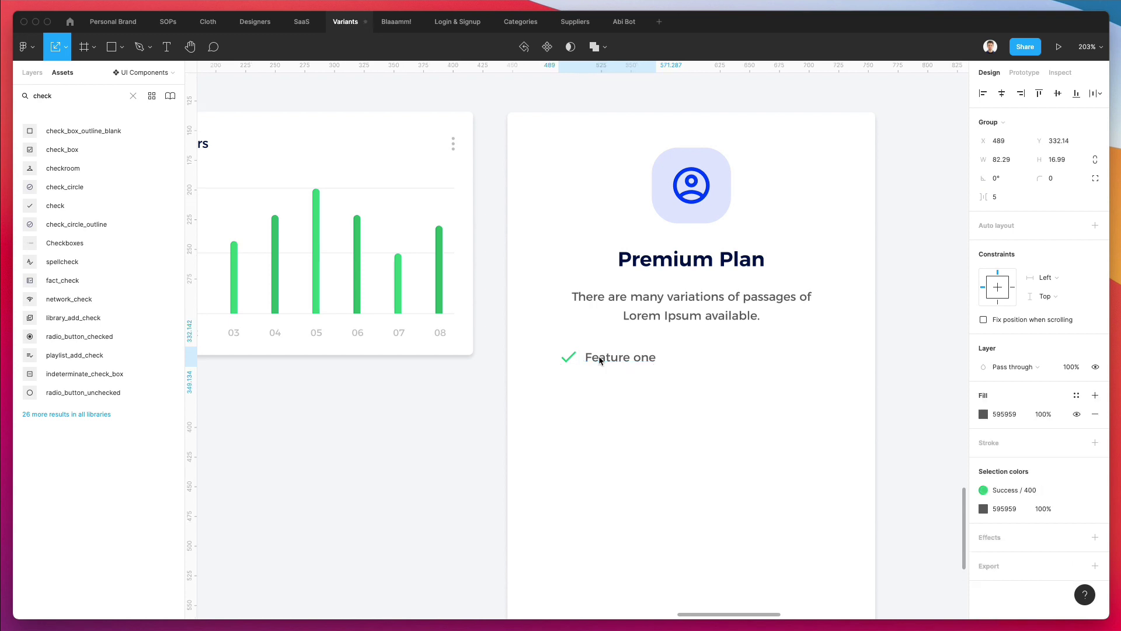
{"action": "scroll", "coordinate": [654, 399], "scroll_direction": "down", "scroll_amount": 1}
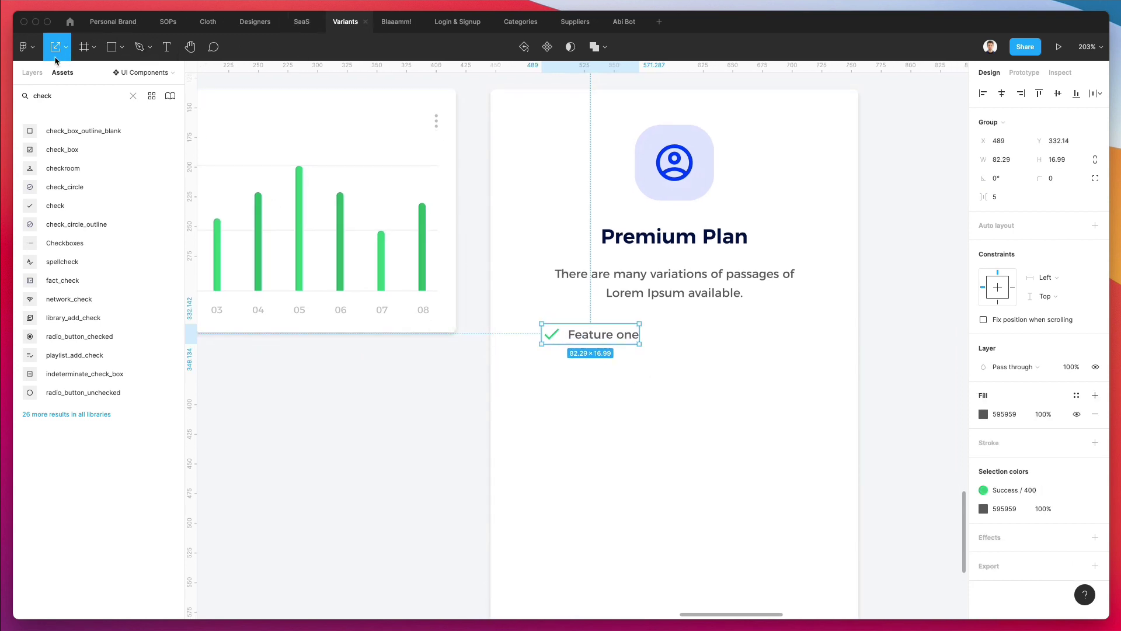
Step: Turn the group into a component named Checkmark
{"action": "left_click", "coordinate": [34, 72]}
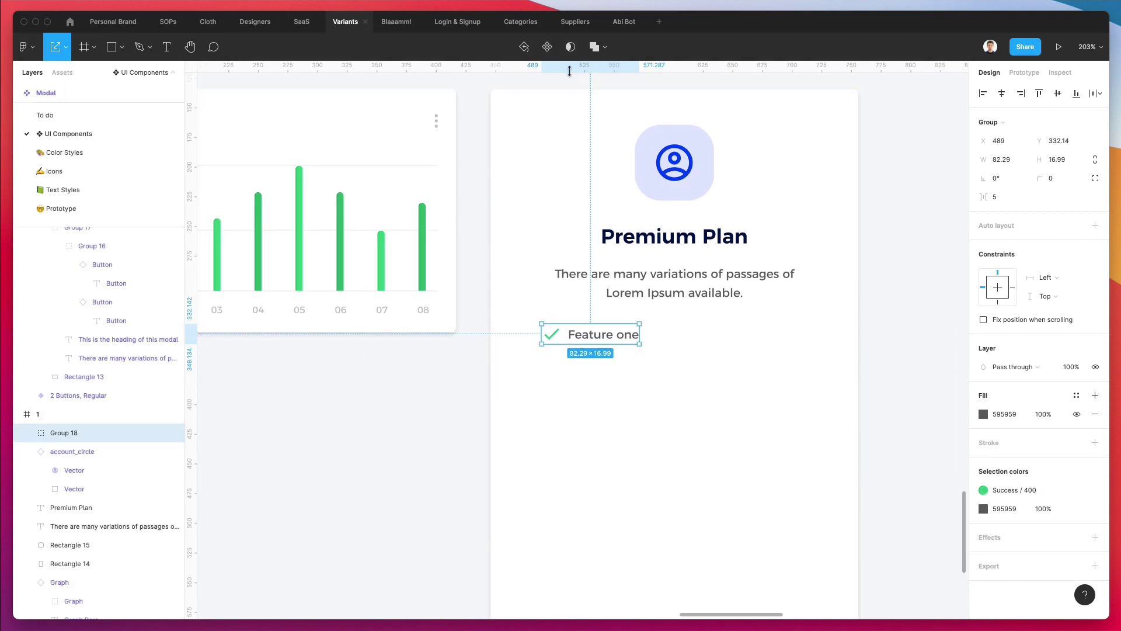
{"action": "left_click", "coordinate": [549, 47]}
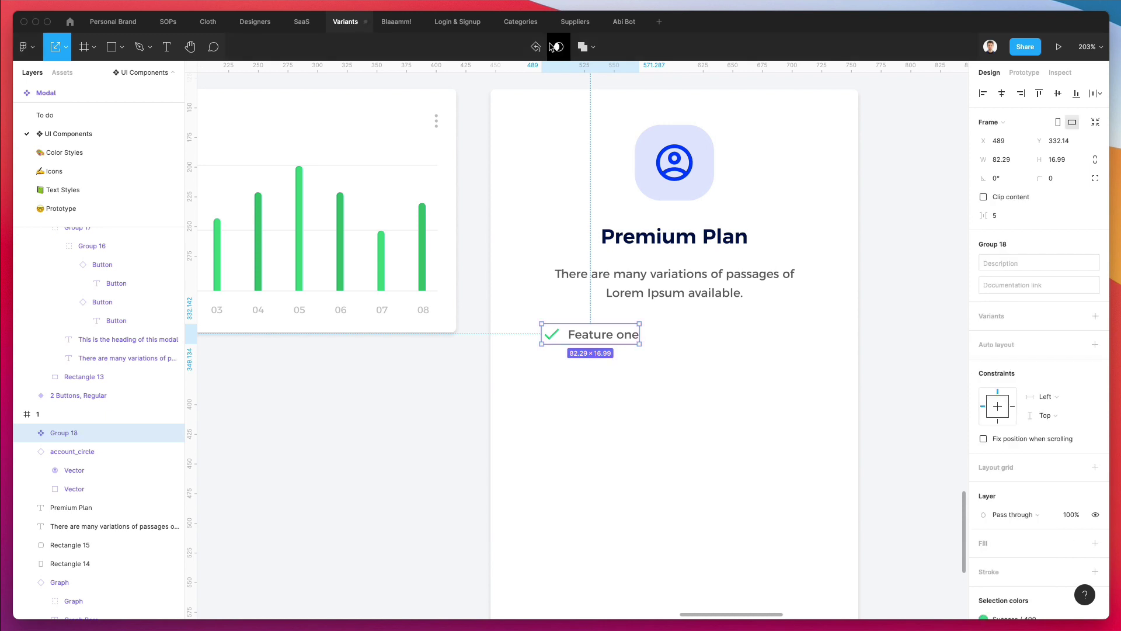
{"action": "double_click", "coordinate": [64, 433]}
{"action": "type", "text": "Checkmark"}
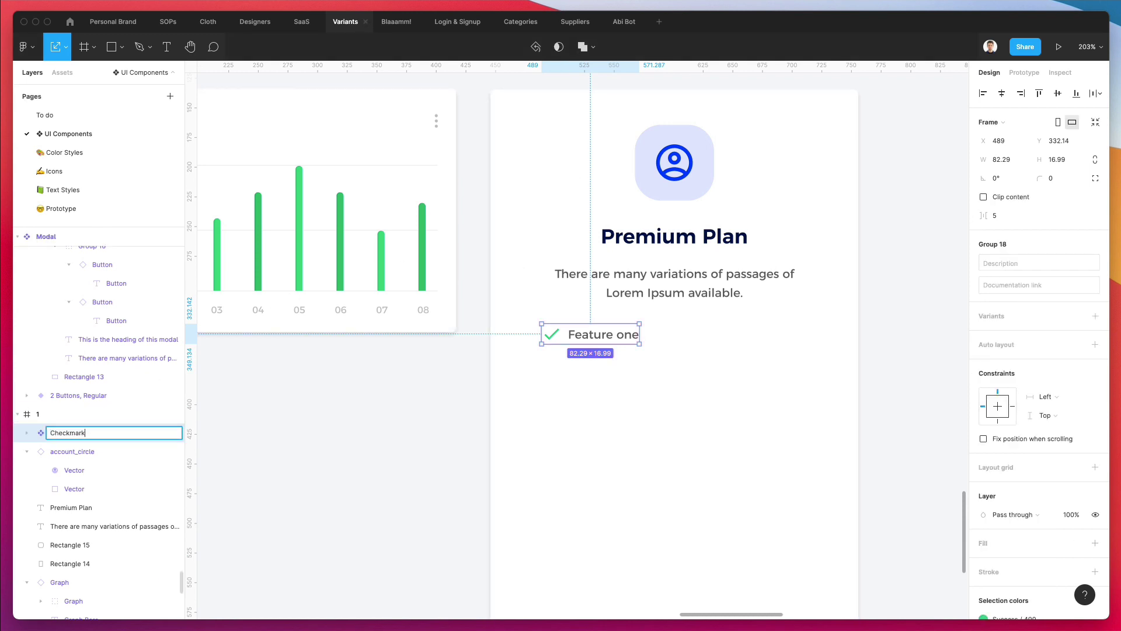
{"action": "key", "text": "Return"}
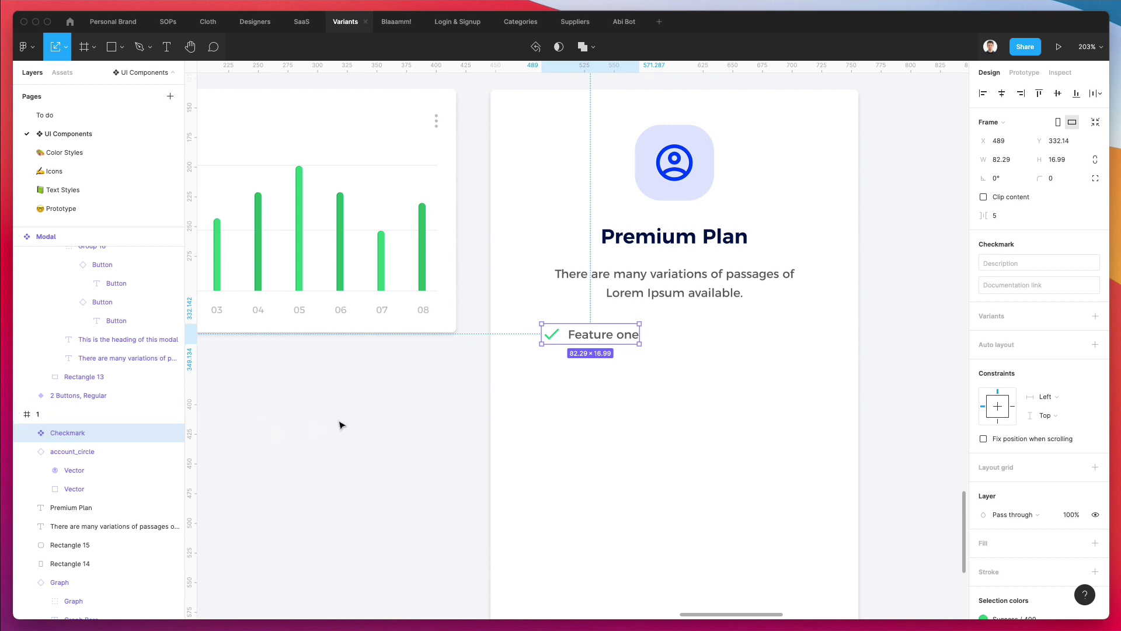
{"action": "scroll", "coordinate": [457, 385], "scroll_direction": "down", "scroll_amount": 5}
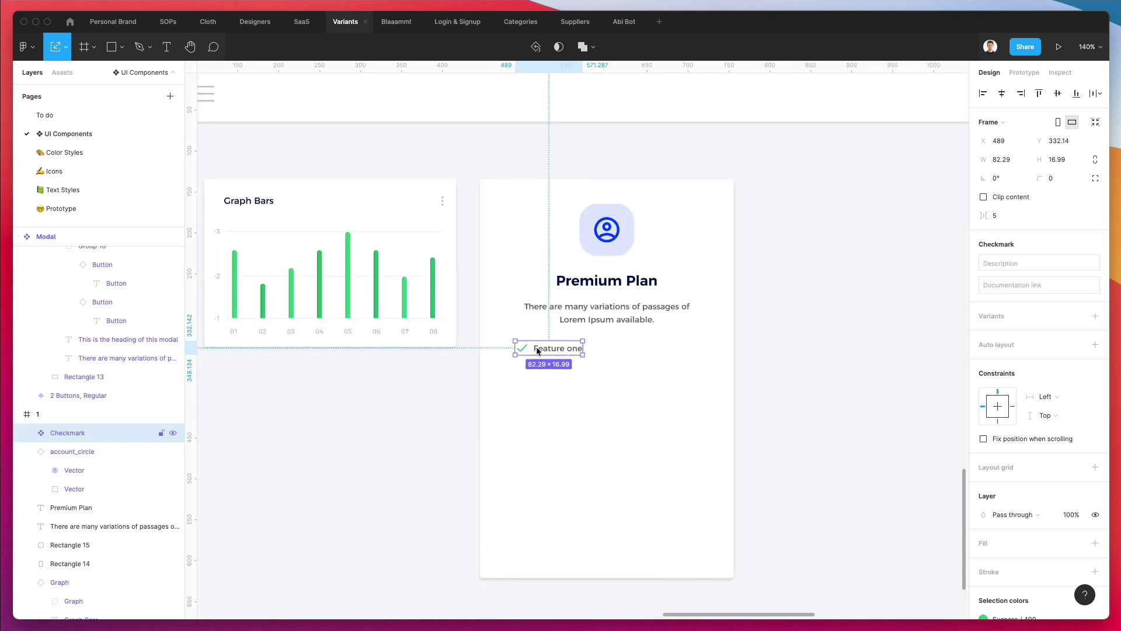
Step: Duplicate the Checkmark row into four stacked rows
{"action": "left_click_drag", "start_coordinate": [538, 350], "coordinate": [538, 375]}
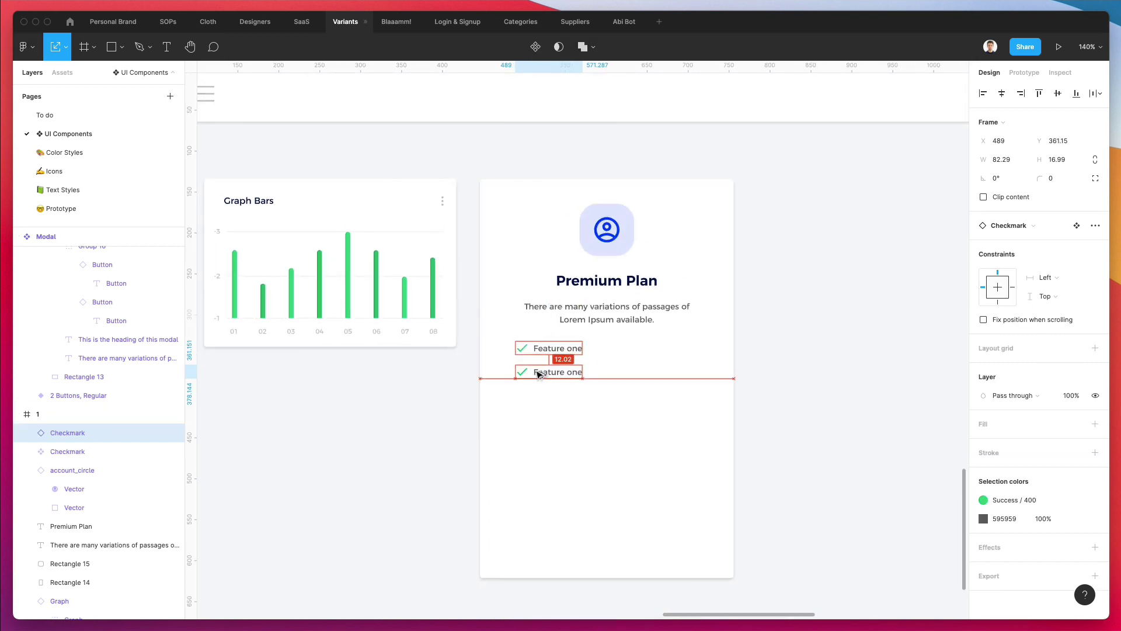
{"action": "key", "text": "super+d"}
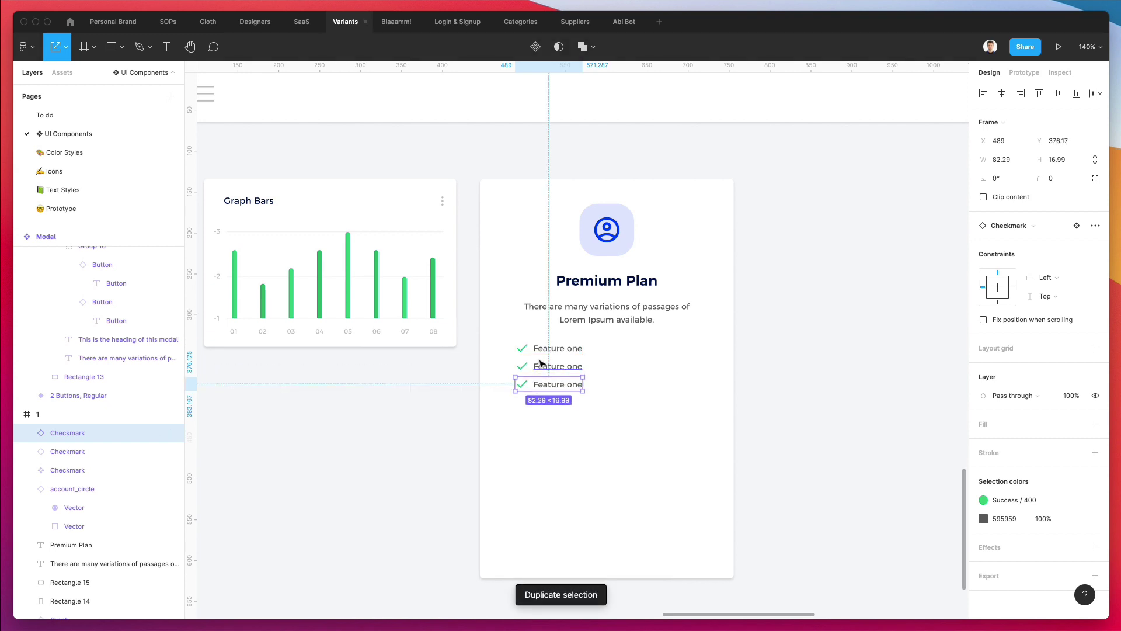
{"action": "key", "text": "super+d"}
{"action": "left_click_drag", "start_coordinate": [553, 402], "coordinate": [555, 420]}
{"action": "key", "text": "shift+Up"}
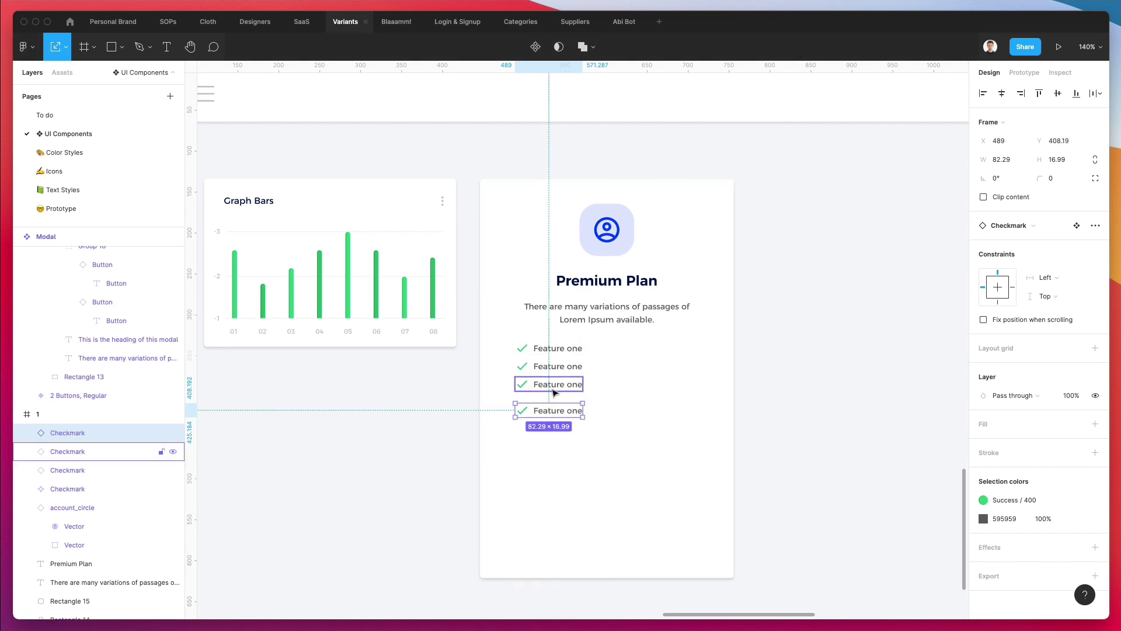
Step: Distribute the four Checkmark rows with even vertical spacing
{"action": "left_click", "coordinate": [552, 387], "text": "shift"}
{"action": "left_click", "coordinate": [553, 368], "text": "shift"}
{"action": "left_click", "coordinate": [552, 349], "text": "shift"}
{"action": "left_click", "coordinate": [1096, 93]}
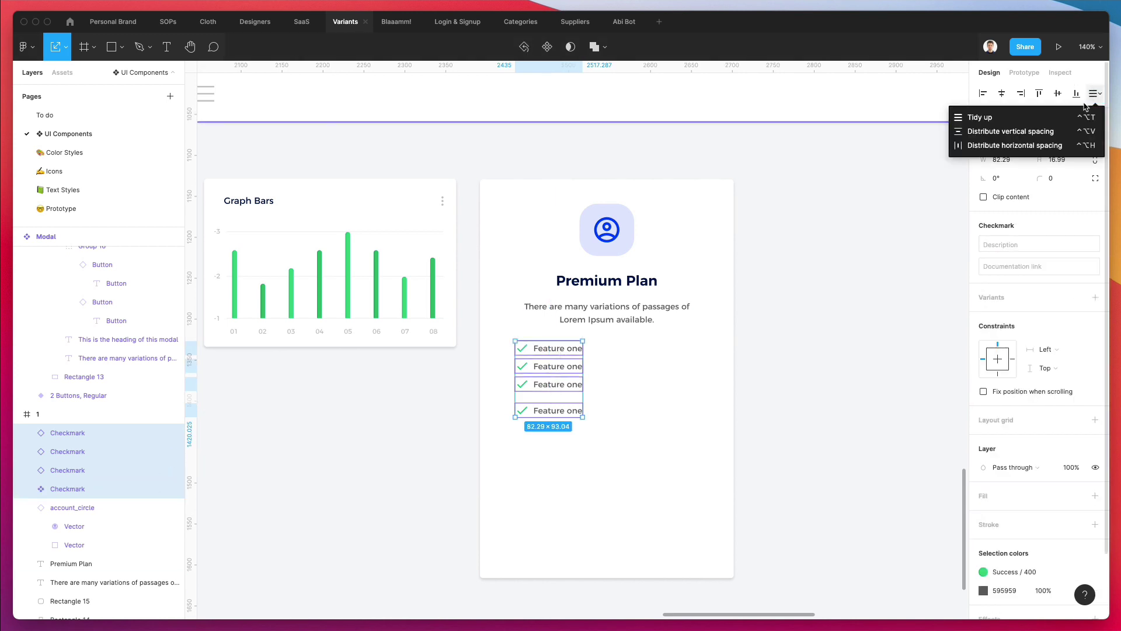
{"action": "left_click", "coordinate": [1010, 131]}
{"action": "left_click", "coordinate": [817, 407]}
{"action": "scroll", "coordinate": [817, 407], "scroll_direction": "down", "scroll_amount": 1}
Step: Copy the four-row column into a second column to the right
{"action": "left_click", "coordinate": [568, 354]}
{"action": "left_click", "coordinate": [578, 373], "text": "shift"}
{"action": "left_click", "coordinate": [583, 392], "text": "shift"}
{"action": "left_click", "coordinate": [581, 410], "text": "shift"}
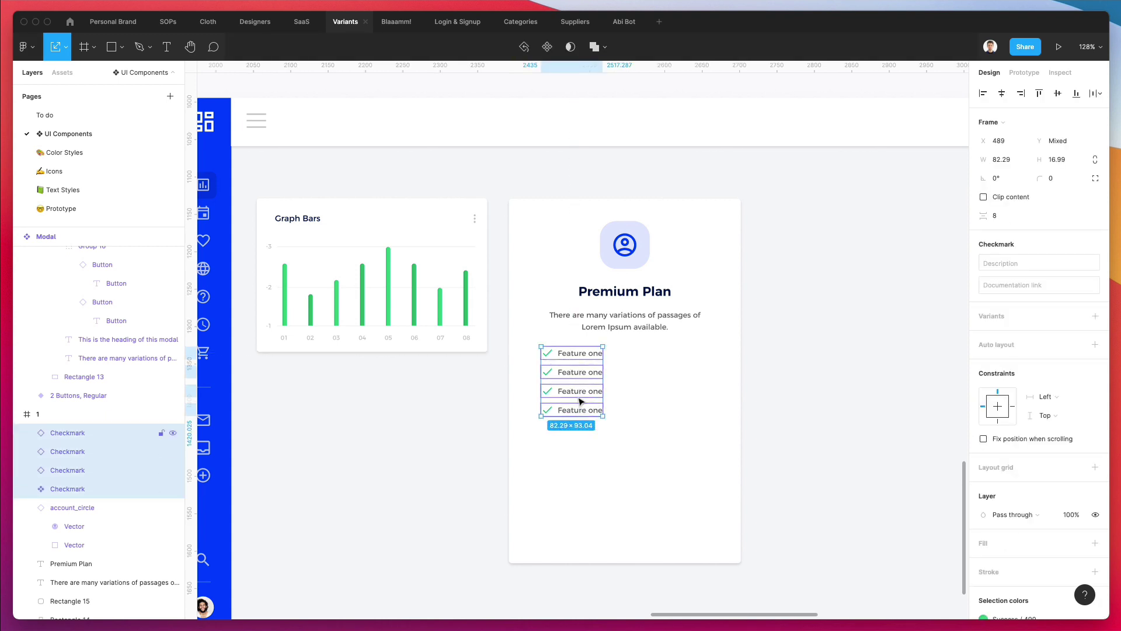
{"action": "left_click_drag", "start_coordinate": [582, 396], "coordinate": [676, 393]}
Step: Group all eight Checkmark rows and centre the group horizontally in the card
{"action": "left_click", "coordinate": [843, 358]}
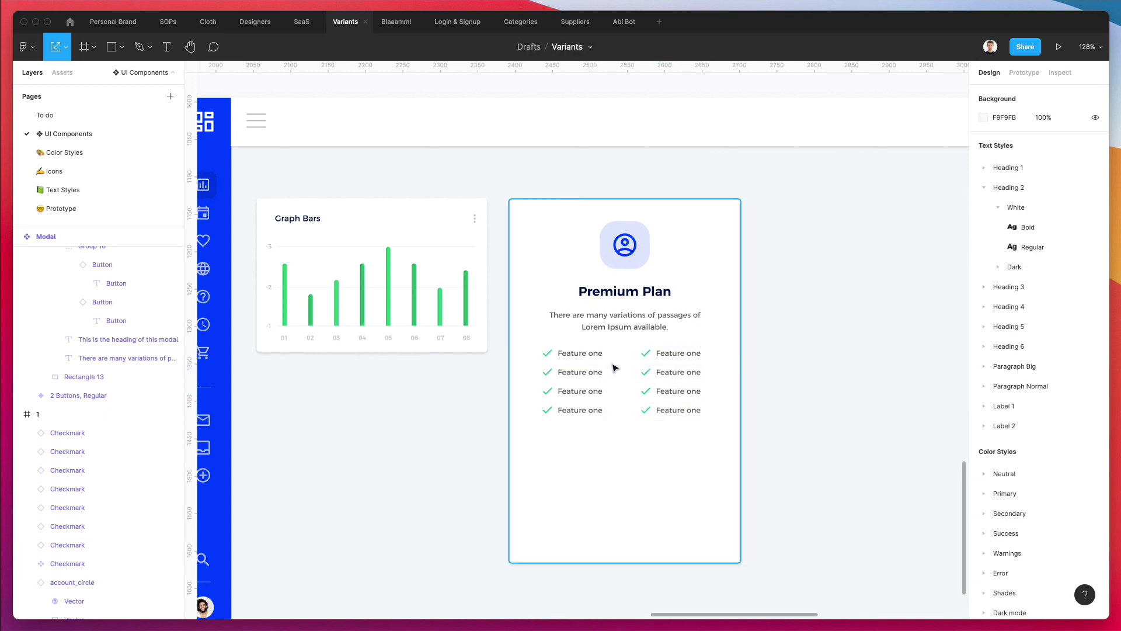
{"action": "scroll", "coordinate": [611, 362], "scroll_direction": "up", "scroll_amount": 3}
{"action": "left_click_drag", "start_coordinate": [857, 344], "coordinate": [522, 459]}
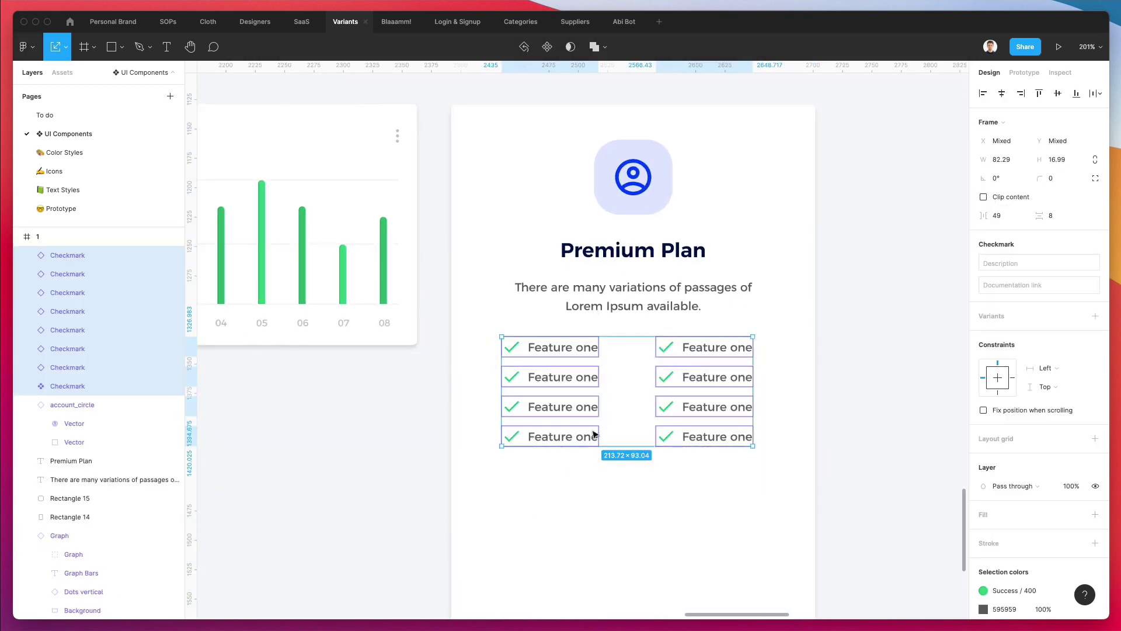
{"action": "key", "text": "ctrl+g"}
{"action": "left_click", "coordinate": [790, 293], "text": "shift"}
{"action": "left_click", "coordinate": [1002, 94]}
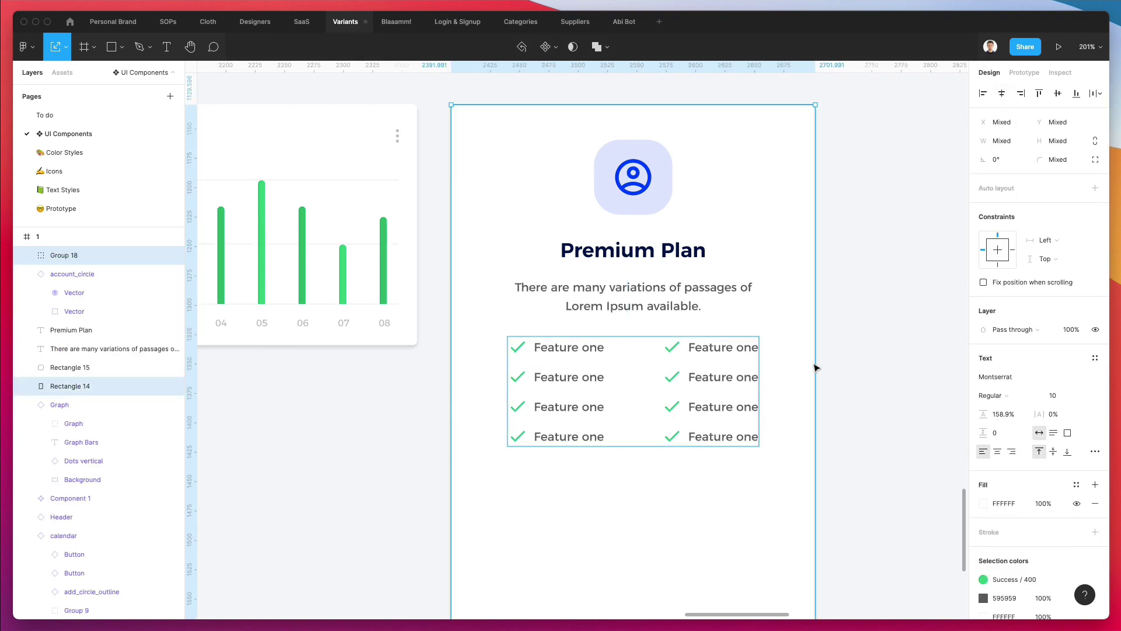
Step: Ungroup the feature rows into separate Checkmark items
{"action": "left_click", "coordinate": [739, 371]}
{"action": "key", "text": "ctrl+shift+g"}
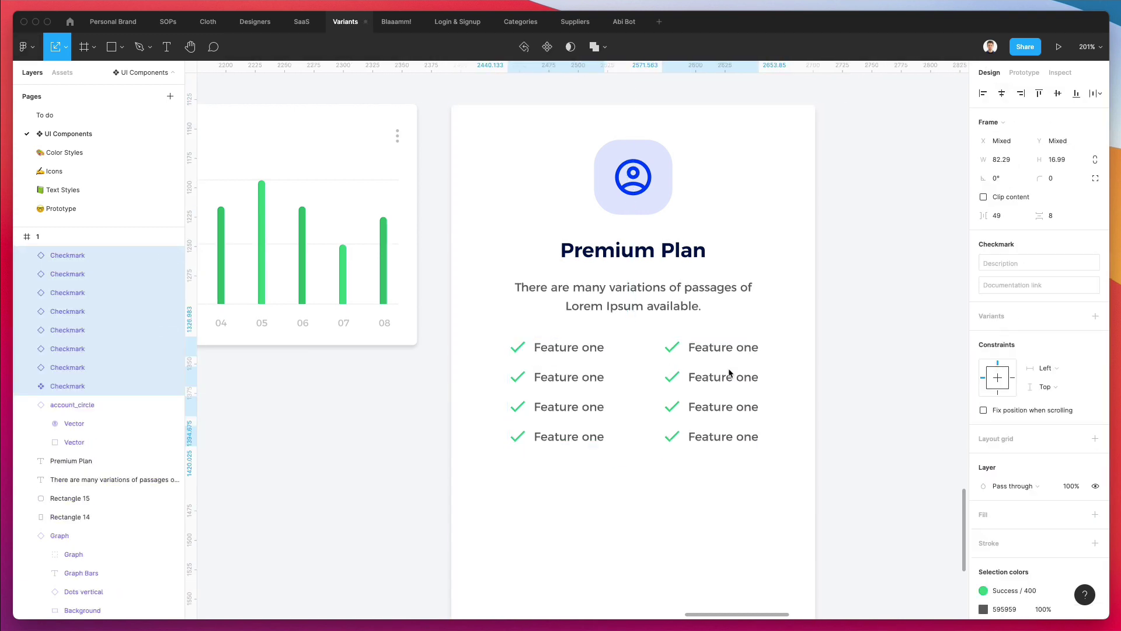
{"action": "left_click", "coordinate": [838, 368]}
{"action": "left_click", "coordinate": [720, 435]}
{"action": "left_click", "coordinate": [543, 443], "text": "shift"}
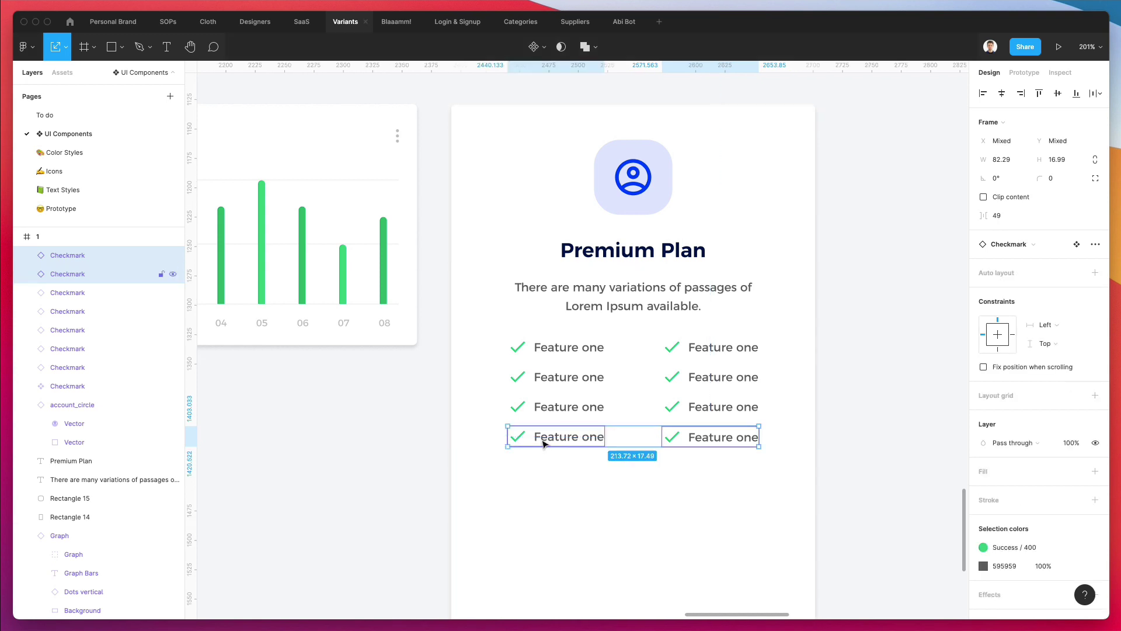
{"action": "key", "text": "shift+Down"}
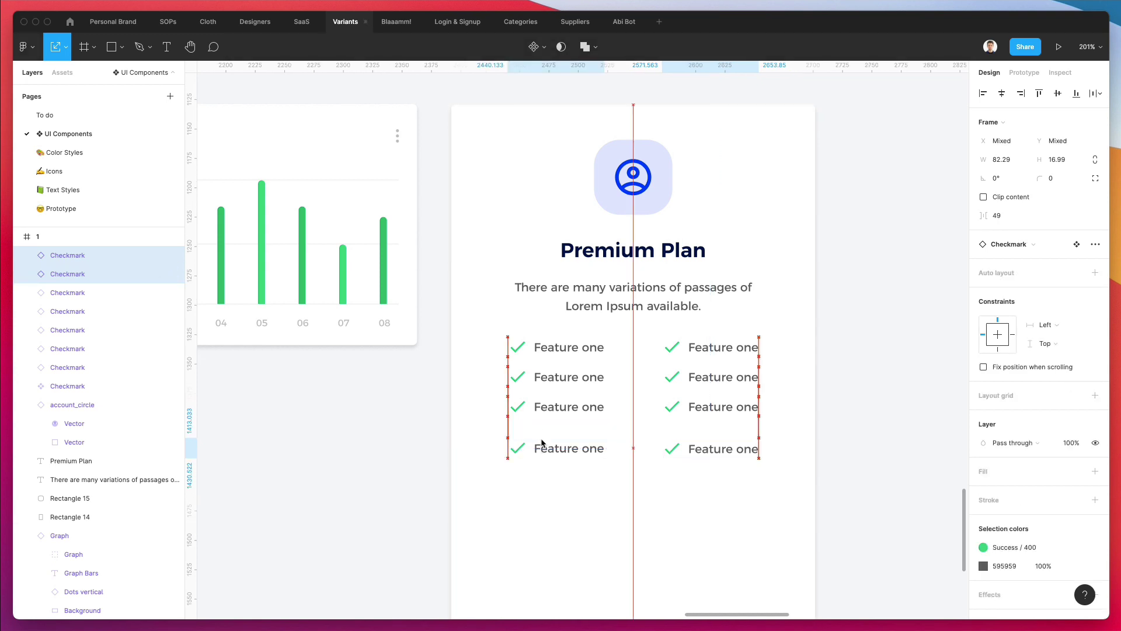
{"action": "key", "text": "ctrl+z"}
Step: Nudge rows two to four of both columns down to widen the spacing
{"action": "left_click", "coordinate": [541, 407]}
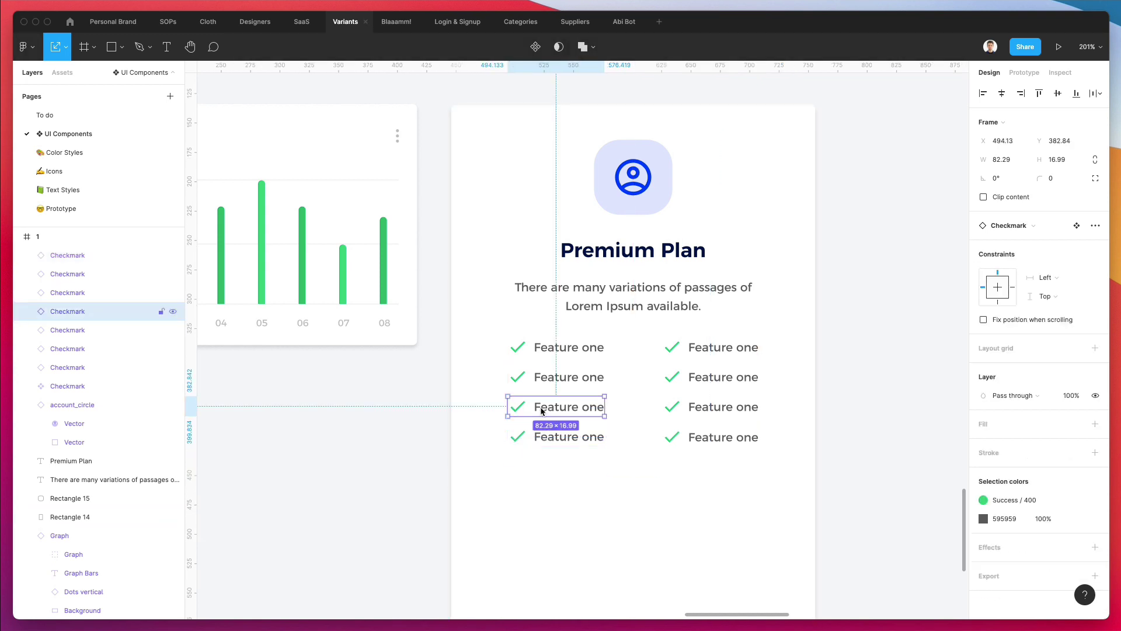
{"action": "left_click", "coordinate": [543, 378], "text": "shift"}
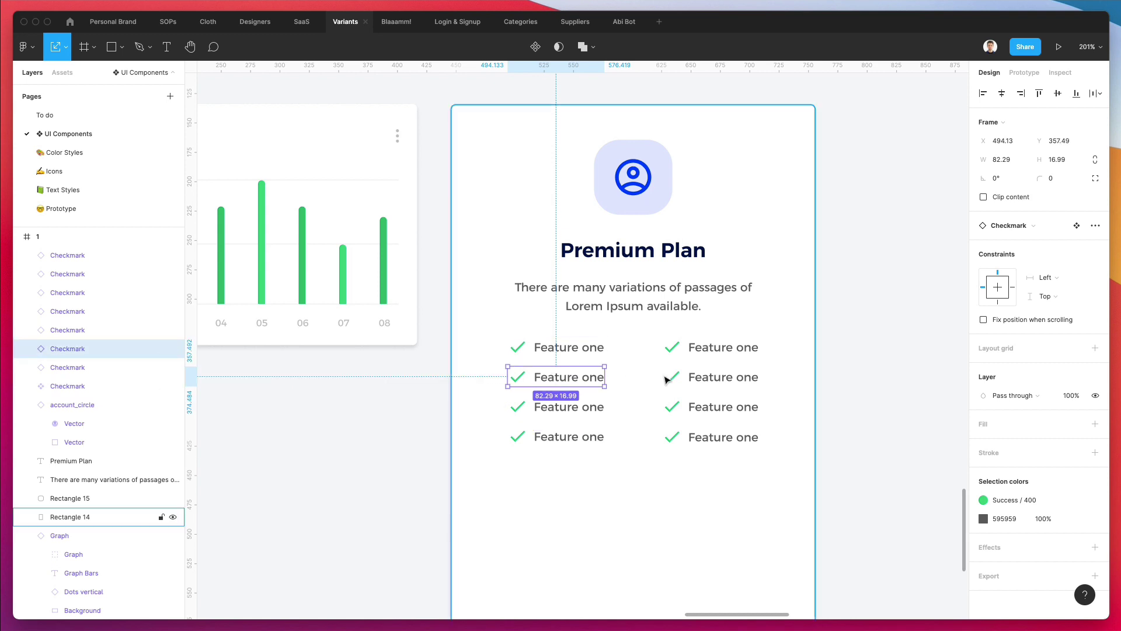
{"action": "left_click", "coordinate": [695, 378], "text": "shift"}
{"action": "left_click", "coordinate": [695, 409], "text": "shift"}
{"action": "left_click", "coordinate": [578, 436], "text": "shift"}
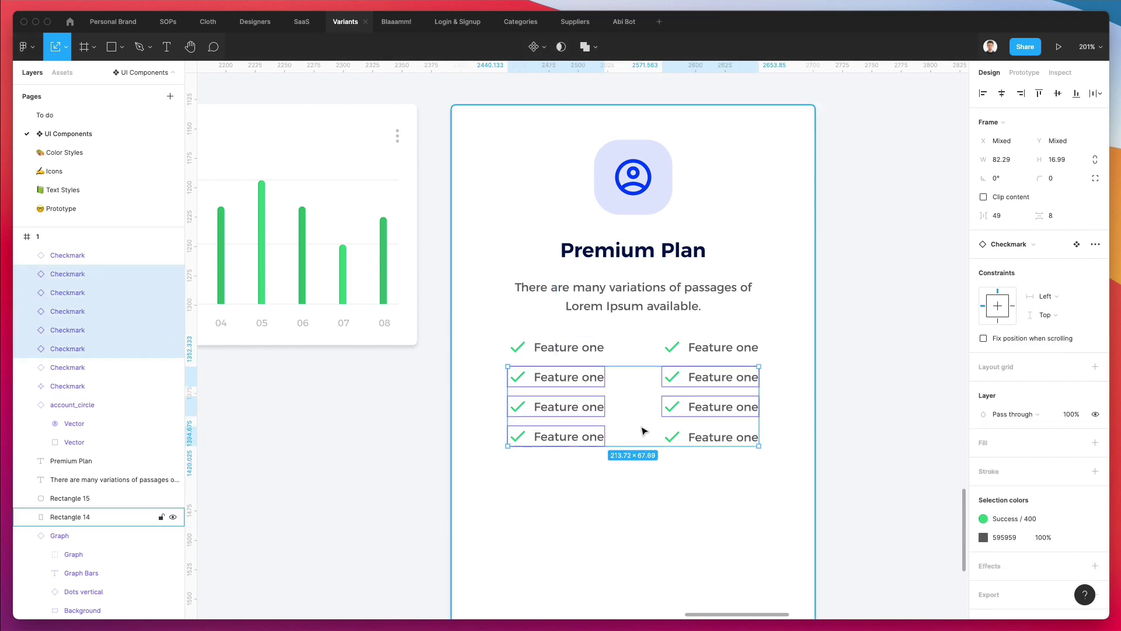
{"action": "left_click", "coordinate": [691, 436], "text": "shift"}
{"action": "key", "text": "shift+Down"}
{"action": "key", "text": "Up"}
{"action": "key", "text": "Up"}
{"action": "key", "text": "Up"}
{"action": "key", "text": "Up"}
{"action": "key", "text": "Up"}
{"action": "key", "text": "Up"}
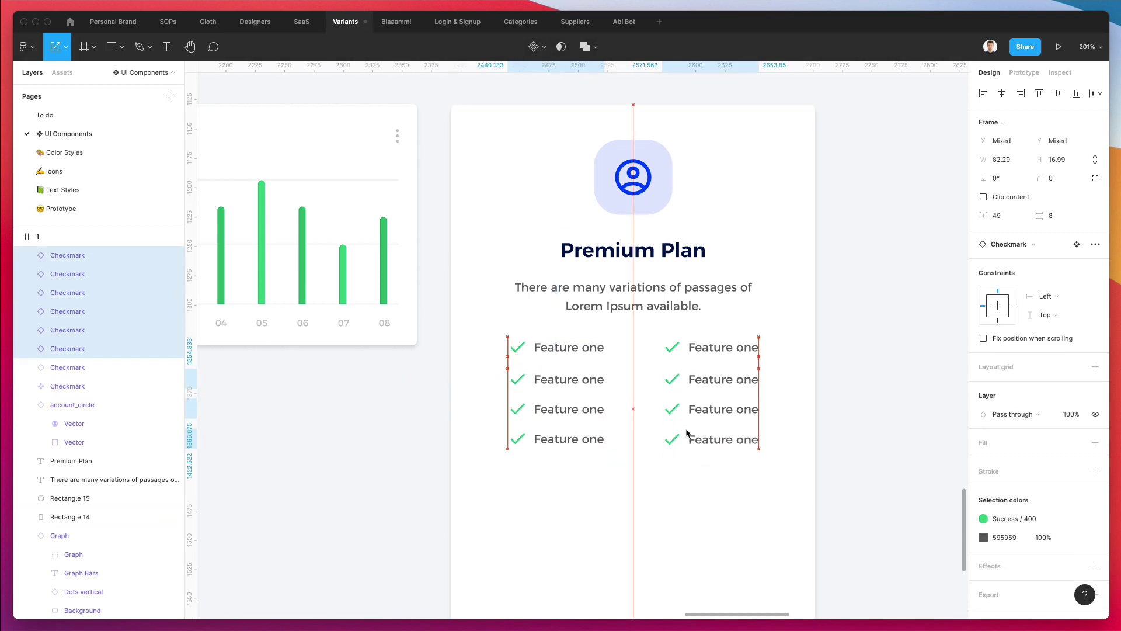
Step: Nudge rows three and four down a few more units so all rows are evenly spaced
{"action": "left_click", "coordinate": [687, 416]}
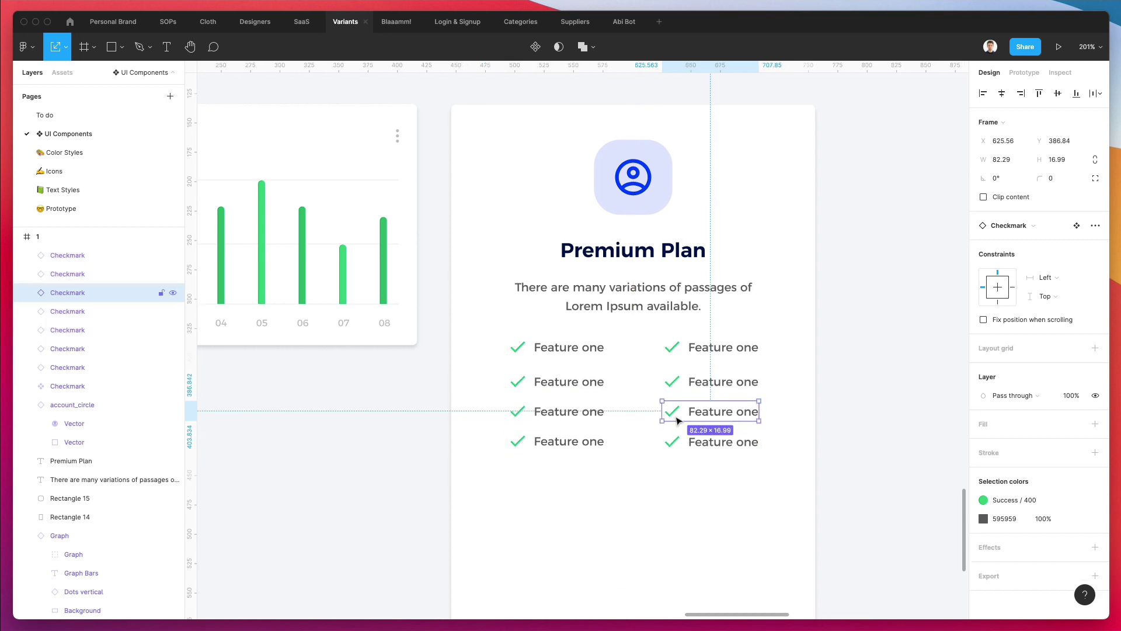
{"action": "left_click", "coordinate": [551, 418], "text": "shift"}
{"action": "left_click", "coordinate": [555, 443], "text": "shift"}
{"action": "left_click", "coordinate": [690, 447], "text": "shift"}
{"action": "key", "text": "Down"}
{"action": "key", "text": "Down"}
{"action": "key", "text": "Down"}
{"action": "left_click", "coordinate": [718, 446]}
{"action": "left_click", "coordinate": [590, 450], "text": "shift"}
{"action": "key", "text": "Down"}
{"action": "key", "text": "Down"}
{"action": "key", "text": "Down"}
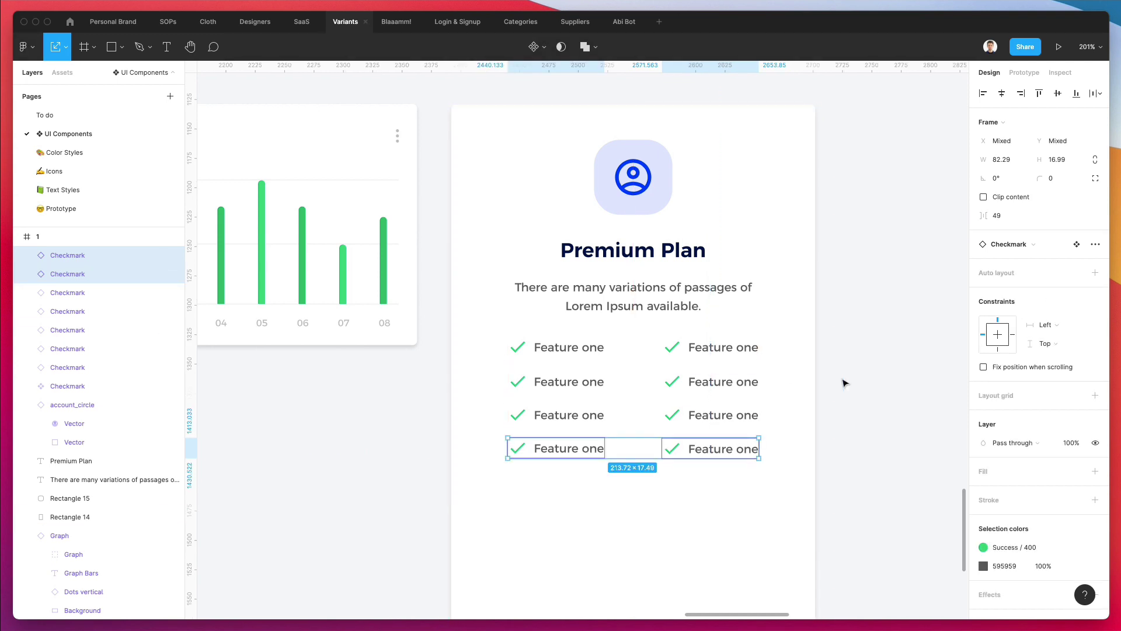
{"action": "left_click", "coordinate": [847, 383]}
Step: Relabel the checklist items as Feature two, three, four, five and six
{"action": "double_click", "coordinate": [721, 350]}
{"action": "key", "text": "Right"}
{"action": "key", "text": "BackSpace"}
{"action": "key", "text": "BackSpace"}
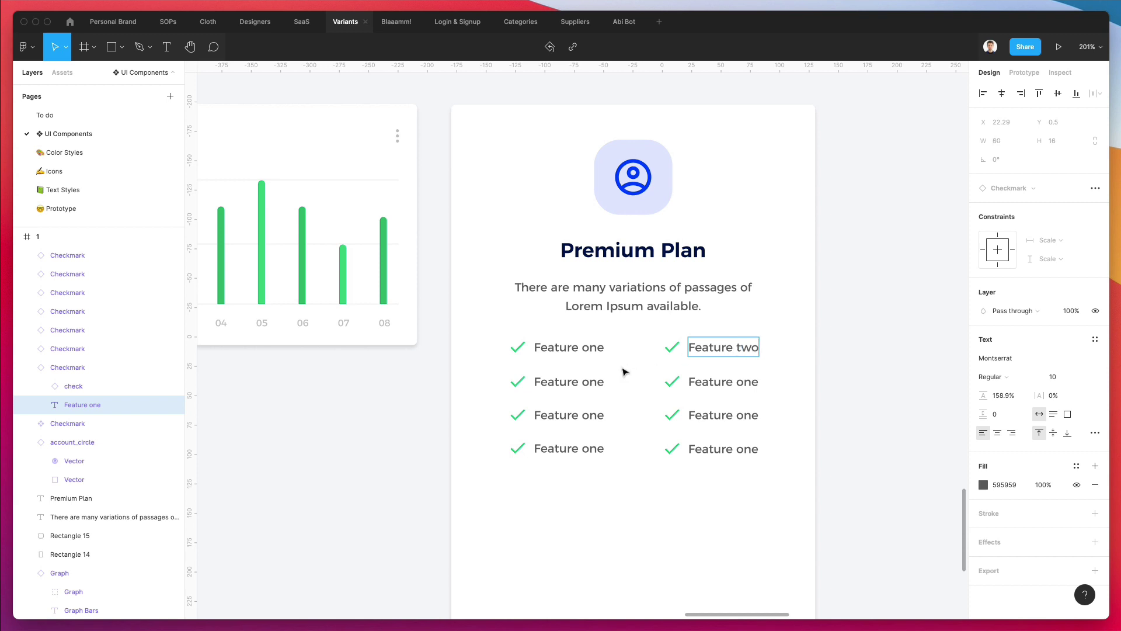
{"action": "double_click", "coordinate": [597, 378]}
{"action": "type", "text": "the"}
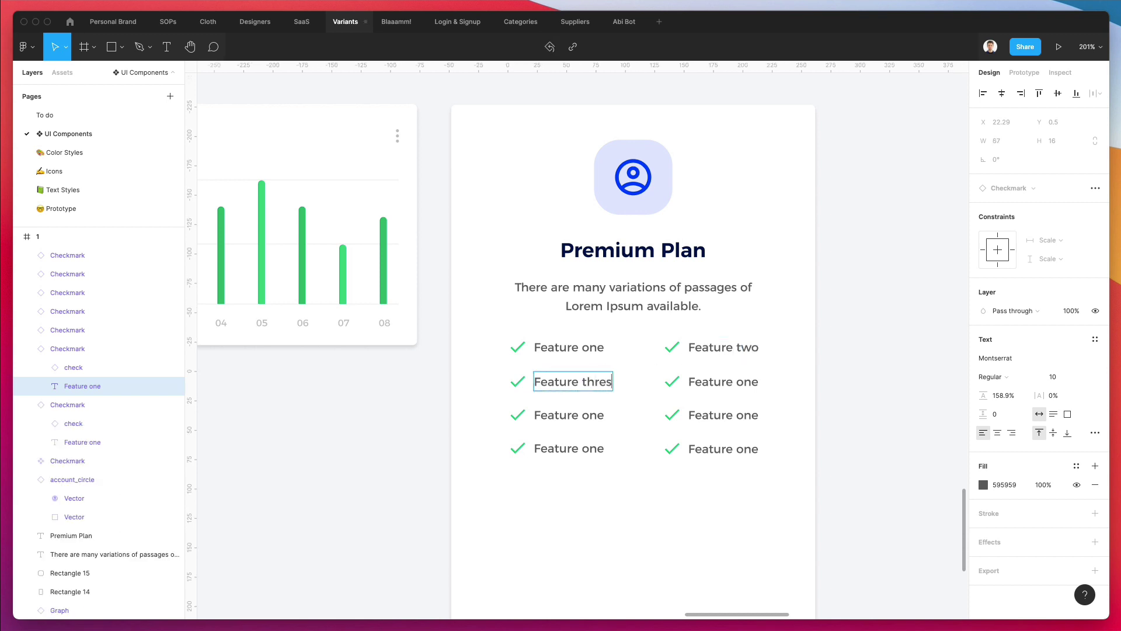
{"action": "double_click", "coordinate": [742, 379]}
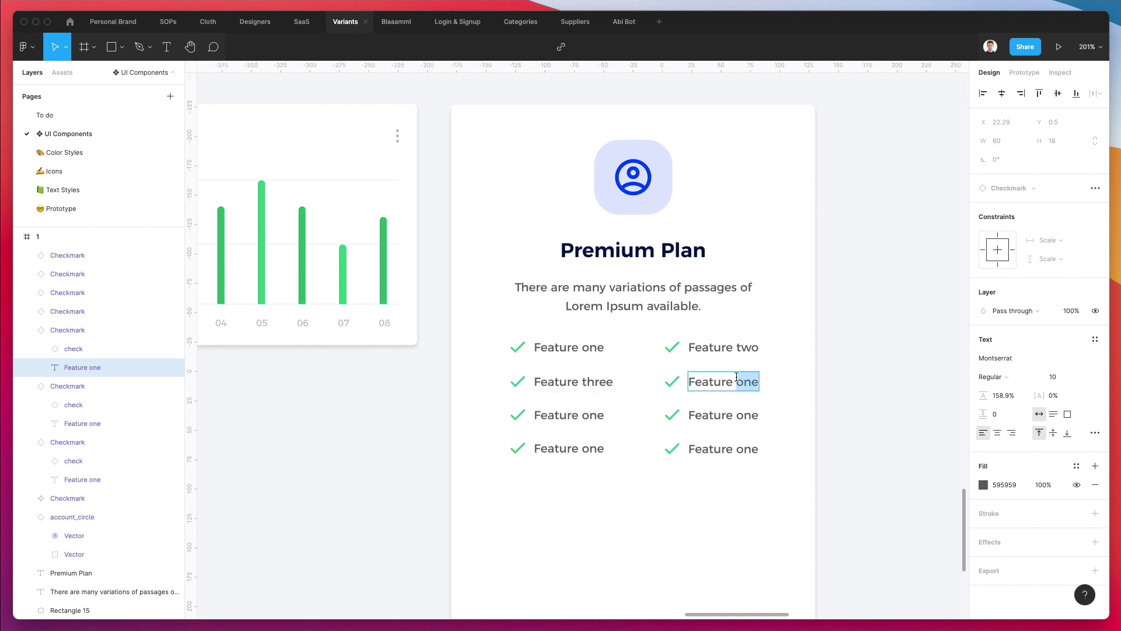
{"action": "type", "text": "four"}
{"action": "double_click", "coordinate": [587, 413]}
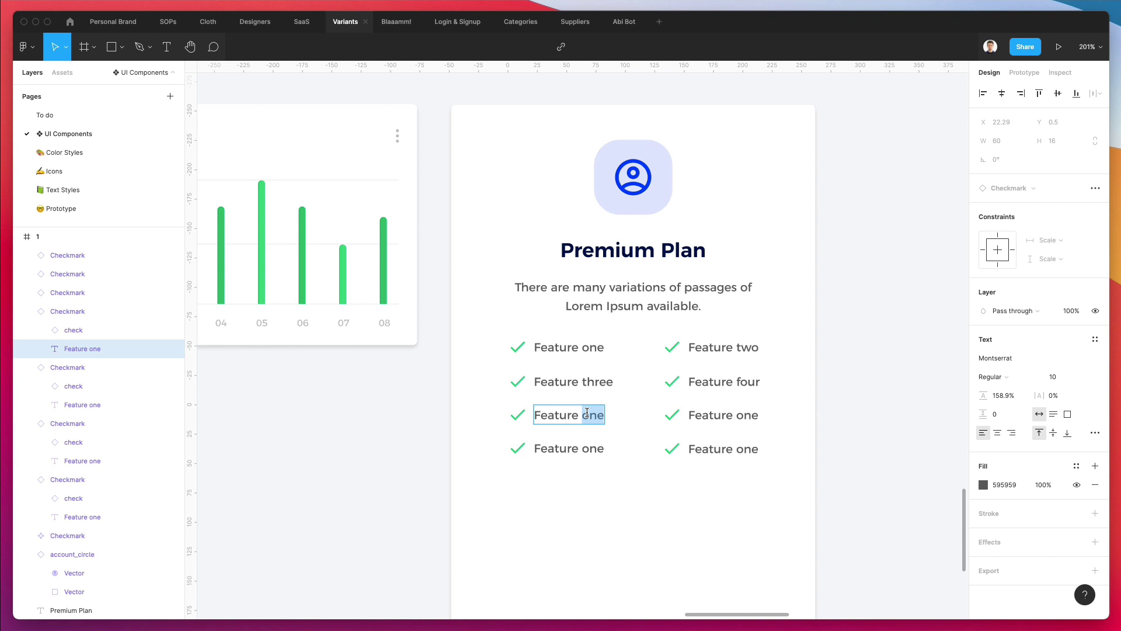
{"action": "type", "text": "five"}
{"action": "double_click", "coordinate": [741, 416]}
{"action": "type", "text": "six"}
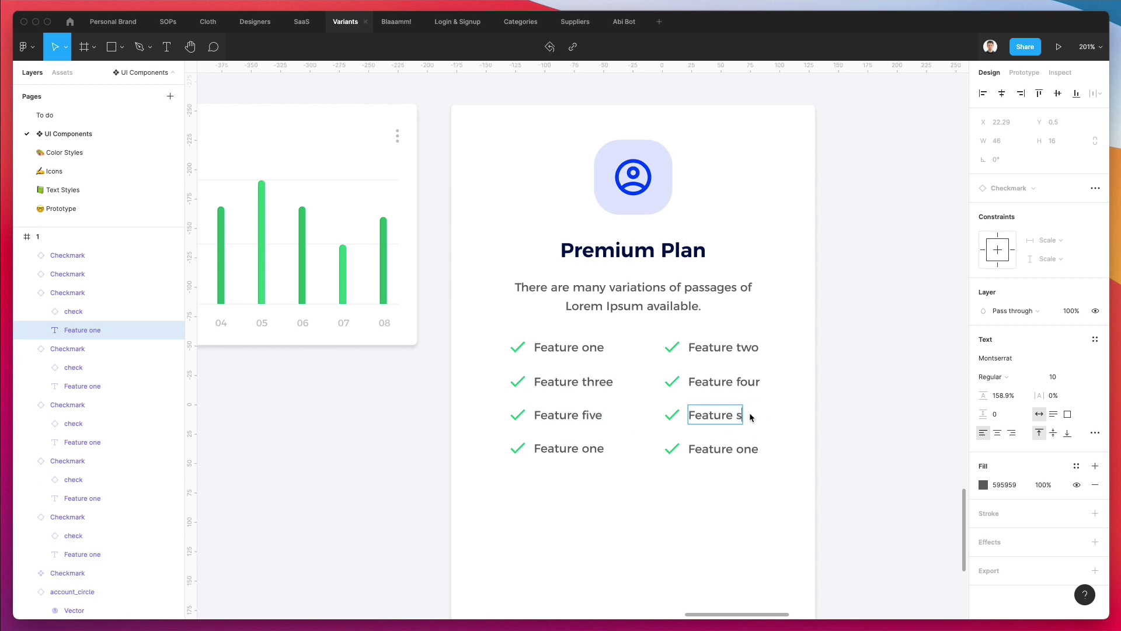
Step: Delete the leftover bottom row of Checkmarks and select the six remaining feature rows
{"action": "left_click", "coordinate": [733, 451]}
{"action": "left_click", "coordinate": [568, 454], "text": "shift"}
{"action": "key", "text": "Delete"}
{"action": "scroll", "coordinate": [717, 421], "scroll_direction": "down", "scroll_amount": 1}
{"action": "scroll", "coordinate": [717, 422], "scroll_direction": "down", "scroll_amount": 2}
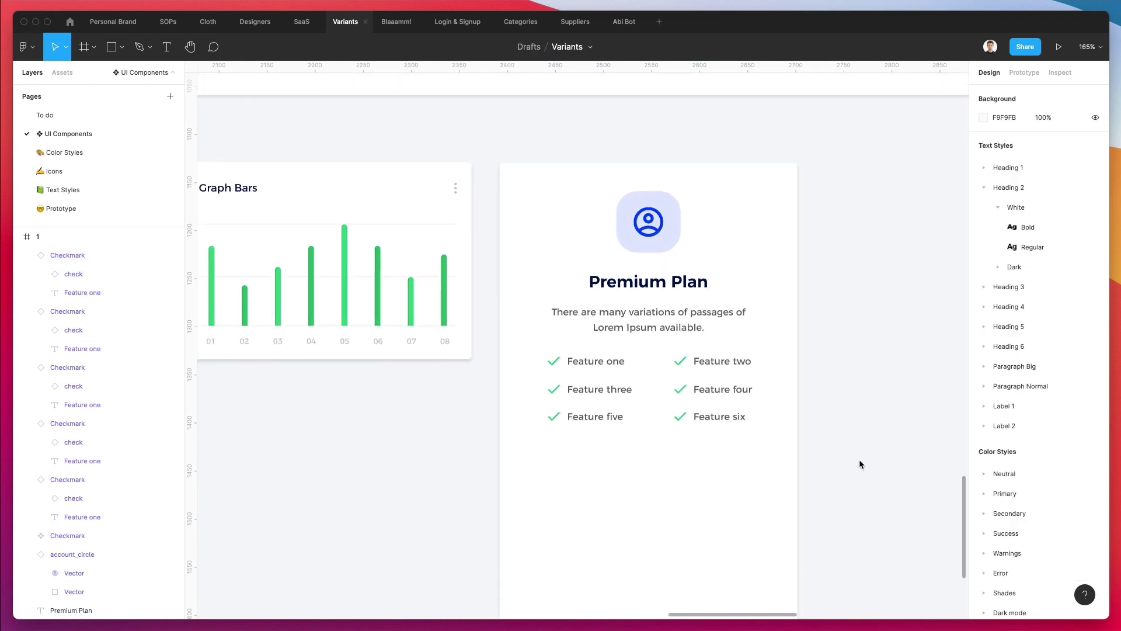
{"action": "left_click_drag", "start_coordinate": [858, 460], "coordinate": [684, 356]}
Step: Group the six feature rows and position the list lower in the card
{"action": "key", "text": "Left"}
{"action": "key", "text": "Left"}
{"action": "key", "text": "Left"}
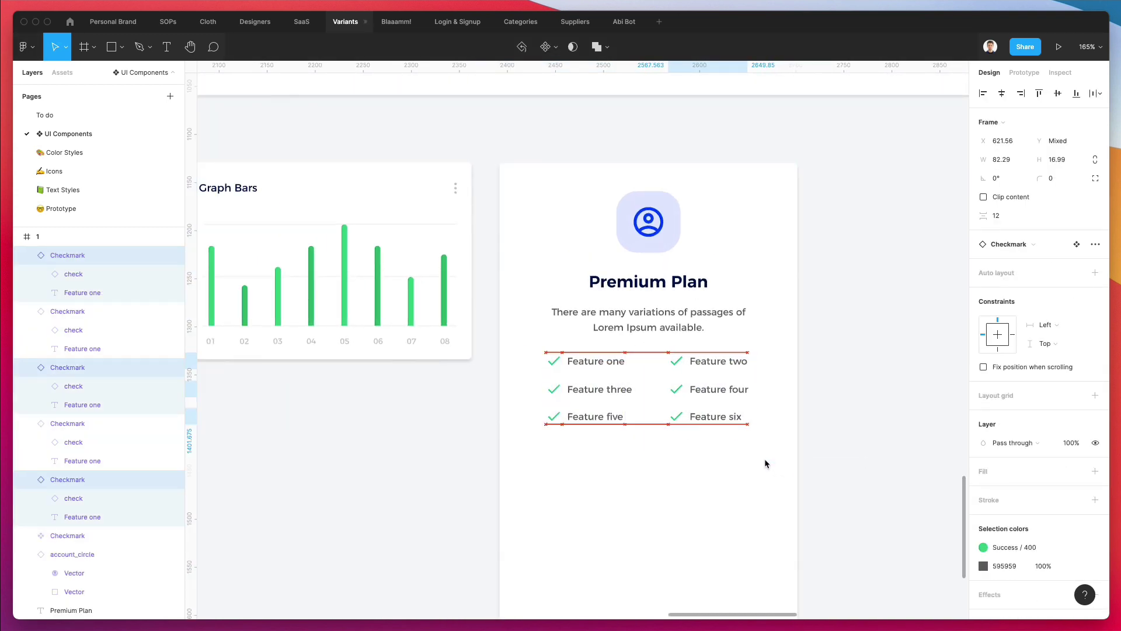
{"action": "left_click_drag", "start_coordinate": [860, 485], "coordinate": [511, 352]}
{"action": "key", "text": "super+g"}
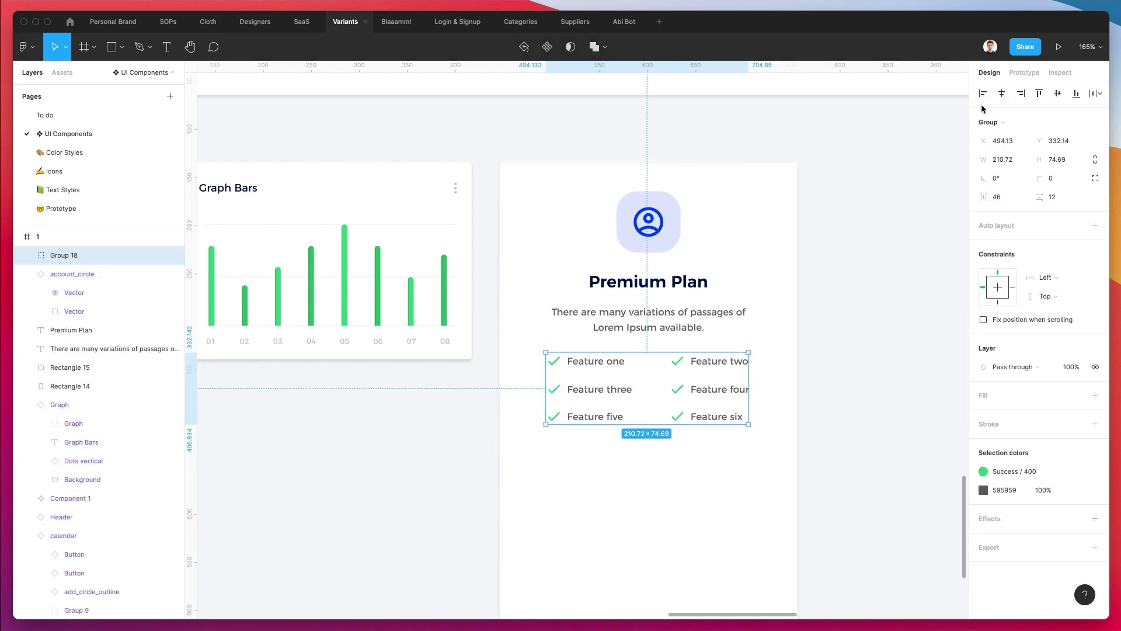
{"action": "left_click", "coordinate": [791, 322]}
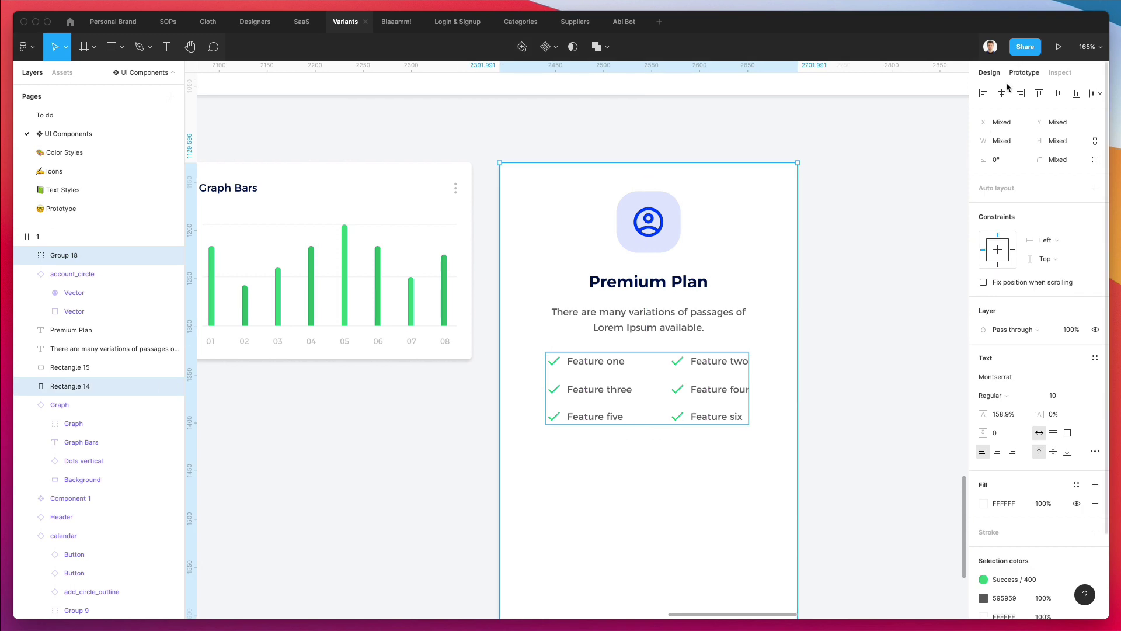
{"action": "left_click", "coordinate": [883, 320]}
{"action": "left_click", "coordinate": [669, 402]}
{"action": "left_click", "coordinate": [668, 388]}
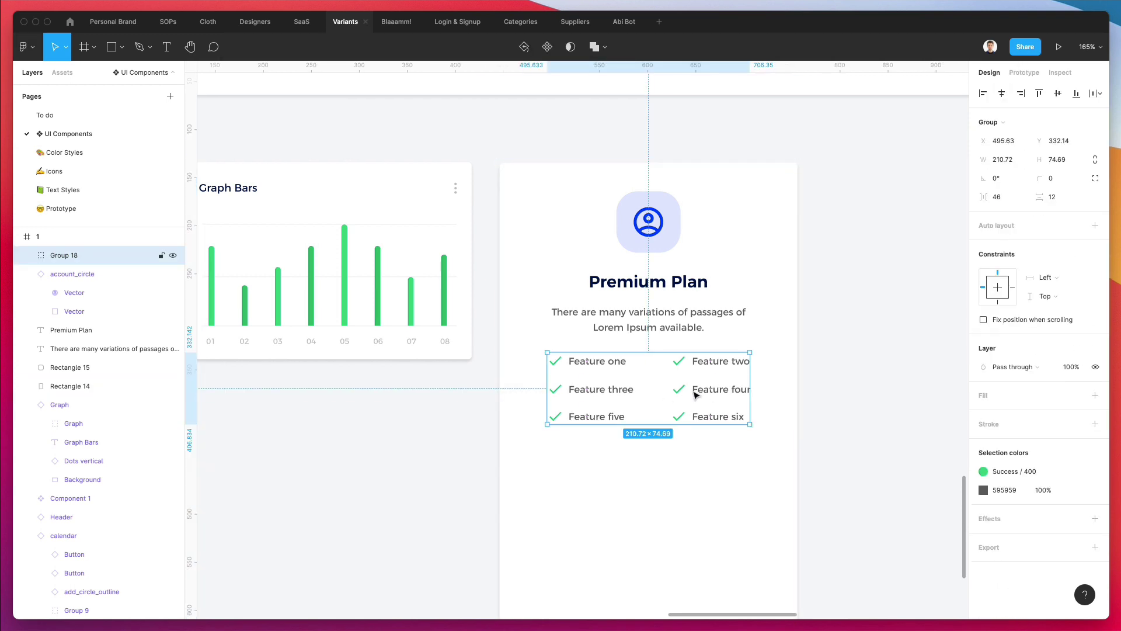
{"action": "left_click_drag", "start_coordinate": [675, 375], "coordinate": [694, 394]}
{"action": "key", "text": "Up"}
{"action": "key", "text": "Up"}
{"action": "key", "text": "Up"}
{"action": "key", "text": "Up"}
{"action": "key", "text": "Up"}
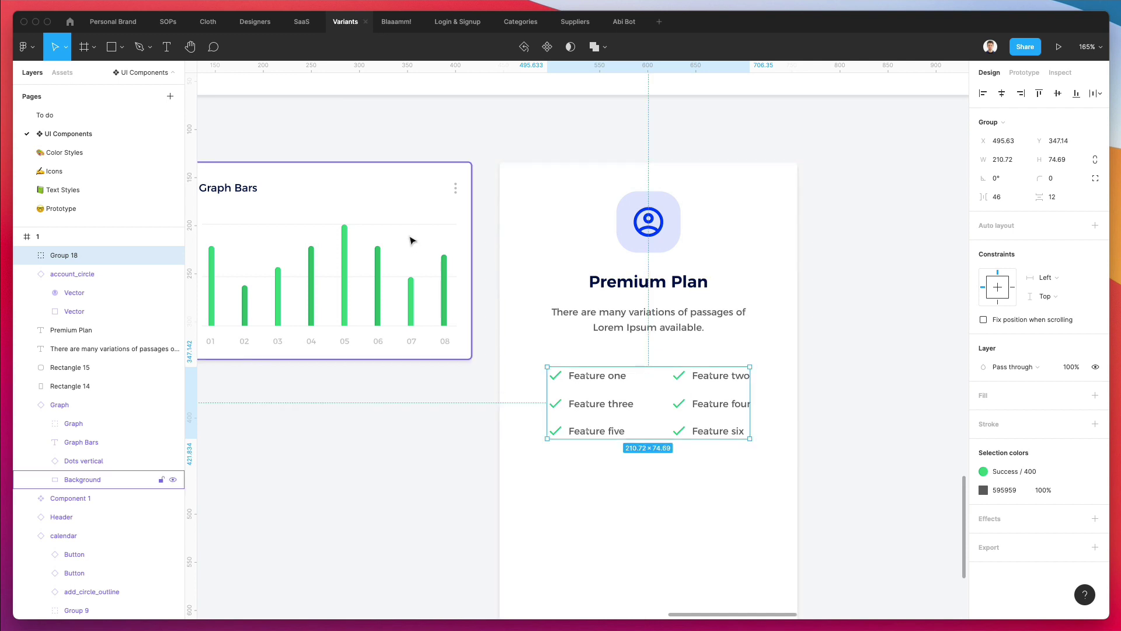
Step: Move the graph's top line onto the pricing card as a divider below the plan description
{"action": "left_click", "coordinate": [405, 225], "text": "super"}
{"action": "key", "text": "super+x"}
{"action": "left_click", "coordinate": [726, 346]}
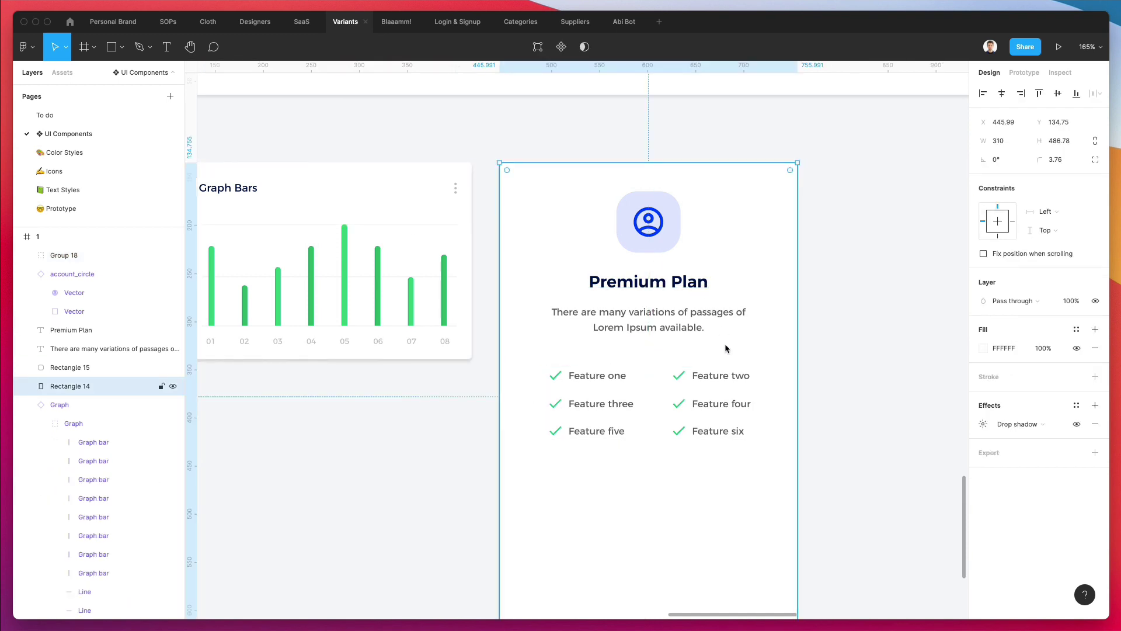
{"action": "key", "text": "super+v"}
{"action": "left_click_drag", "start_coordinate": [539, 340], "coordinate": [638, 352]}
{"action": "left_click_drag", "start_coordinate": [806, 352], "coordinate": [752, 353]}
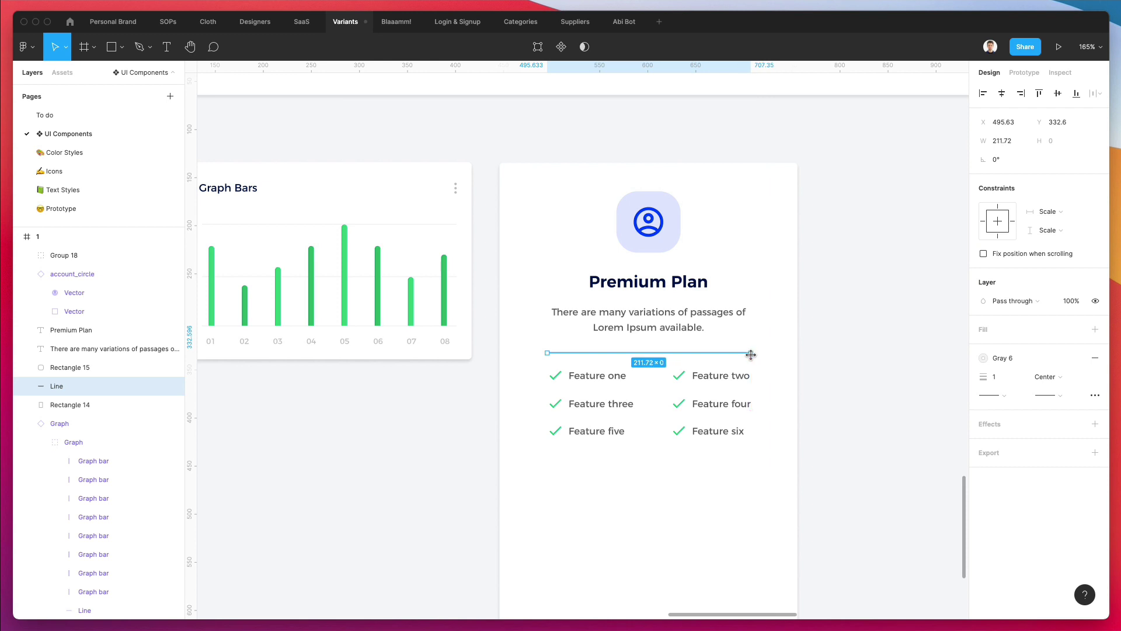
Step: Adjust the spacing so the divider and the feature list below it sit evenly
{"action": "left_click", "coordinate": [612, 384]}
{"action": "key", "text": "ctrl+z"}
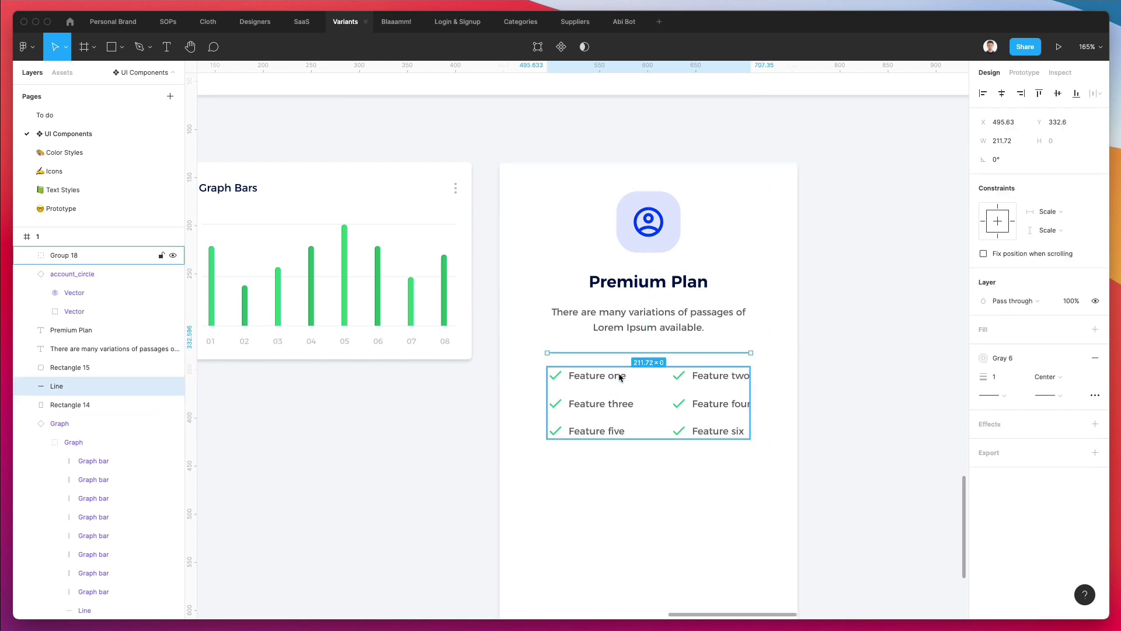
{"action": "left_click", "coordinate": [617, 380], "text": "shift"}
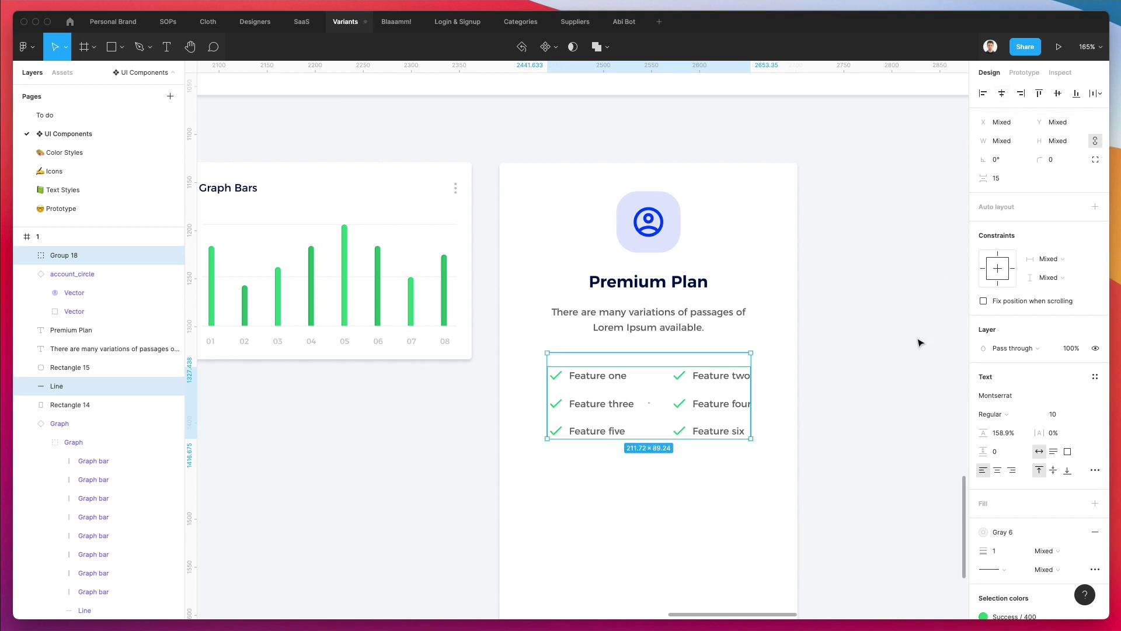
{"action": "left_click", "coordinate": [669, 369]}
{"action": "key", "text": "ctrl+z"}
{"action": "left_click", "coordinate": [610, 400], "text": "shift"}
{"action": "key", "text": "shift+Down"}
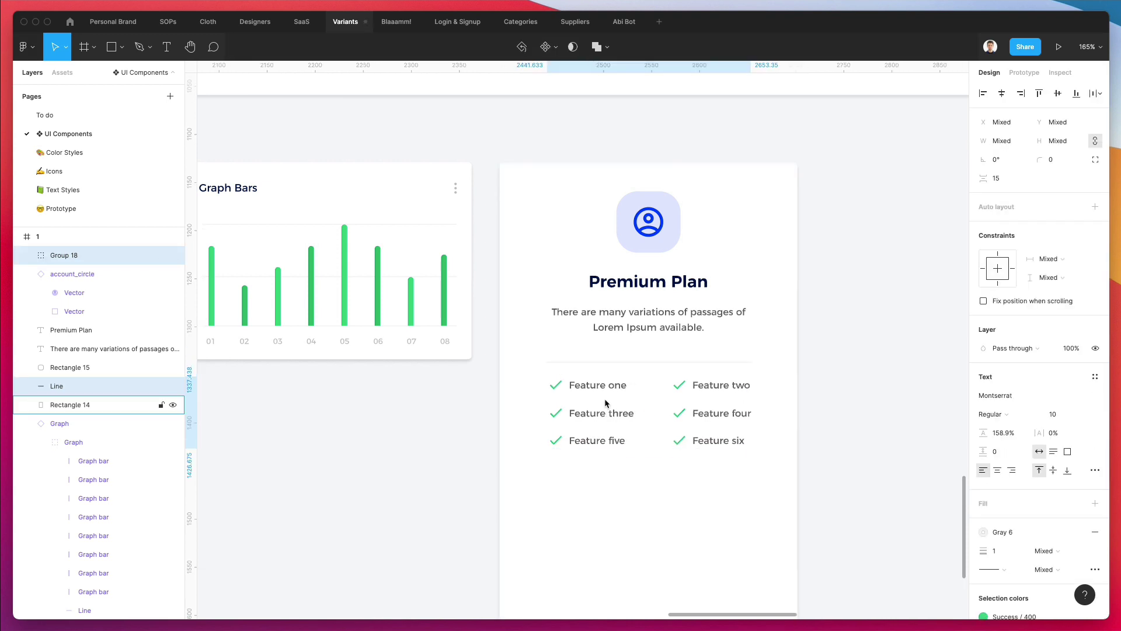
{"action": "key", "text": "Up"}
{"action": "key", "text": "Up"}
{"action": "key", "text": "Up"}
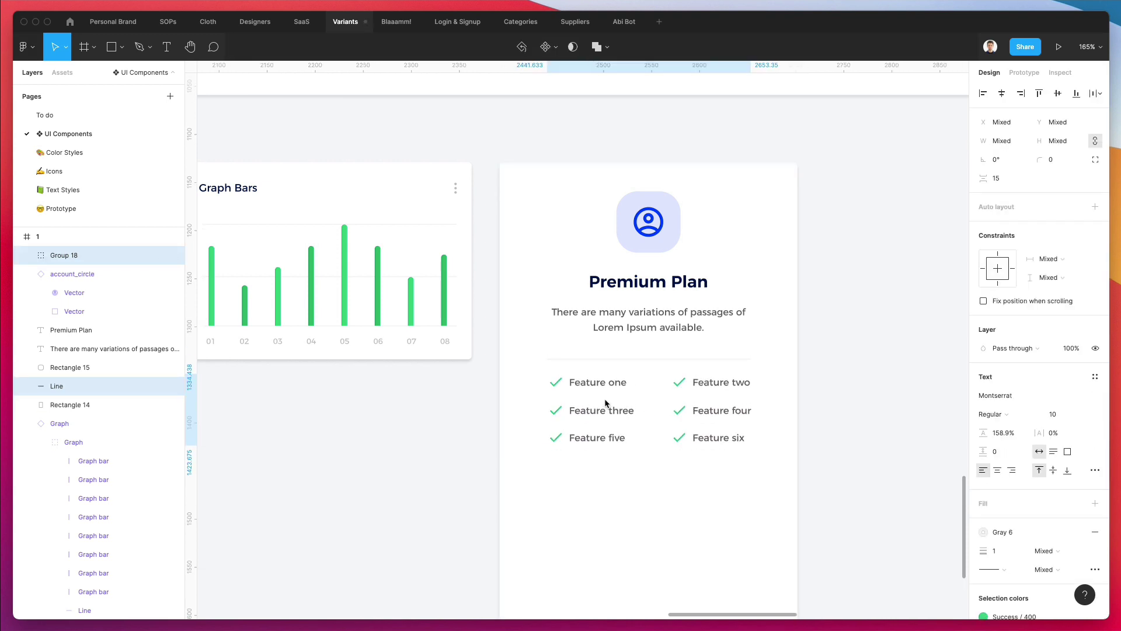
{"action": "left_click", "coordinate": [909, 380]}
{"action": "left_click", "coordinate": [723, 403]}
{"action": "key", "text": "shift+Down"}
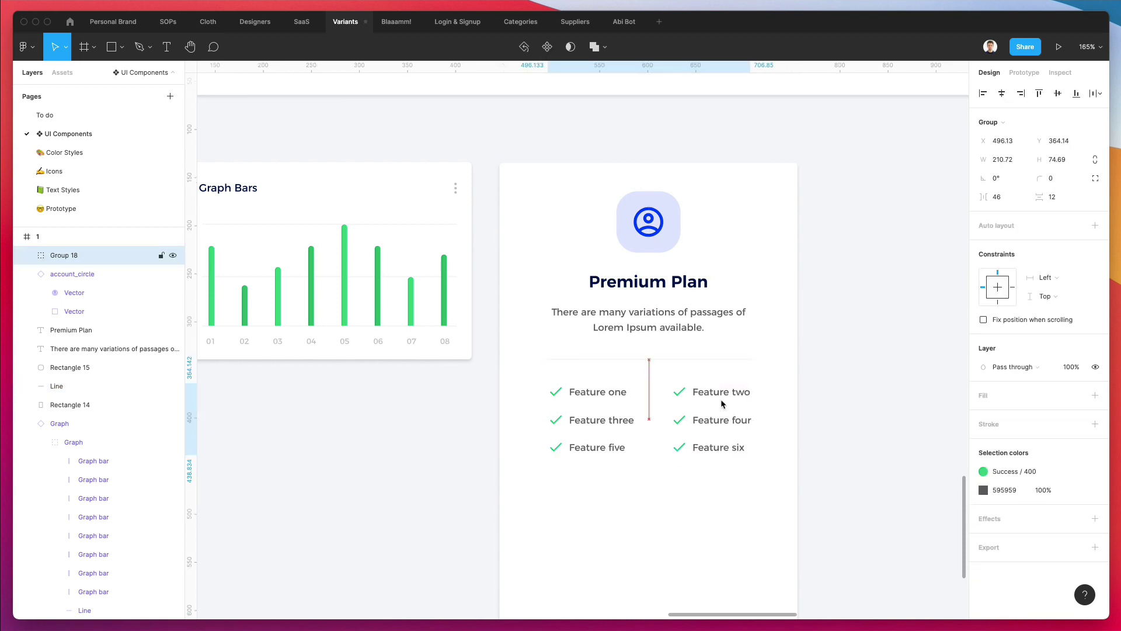
{"action": "key", "text": "Up"}
{"action": "scroll", "coordinate": [721, 399], "scroll_direction": "down", "scroll_amount": 3}
Step: Copy the divider below the feature list and widen both lines across the card
{"action": "left_click", "coordinate": [683, 285]}
{"action": "left_click_drag", "start_coordinate": [683, 285], "coordinate": [671, 406]}
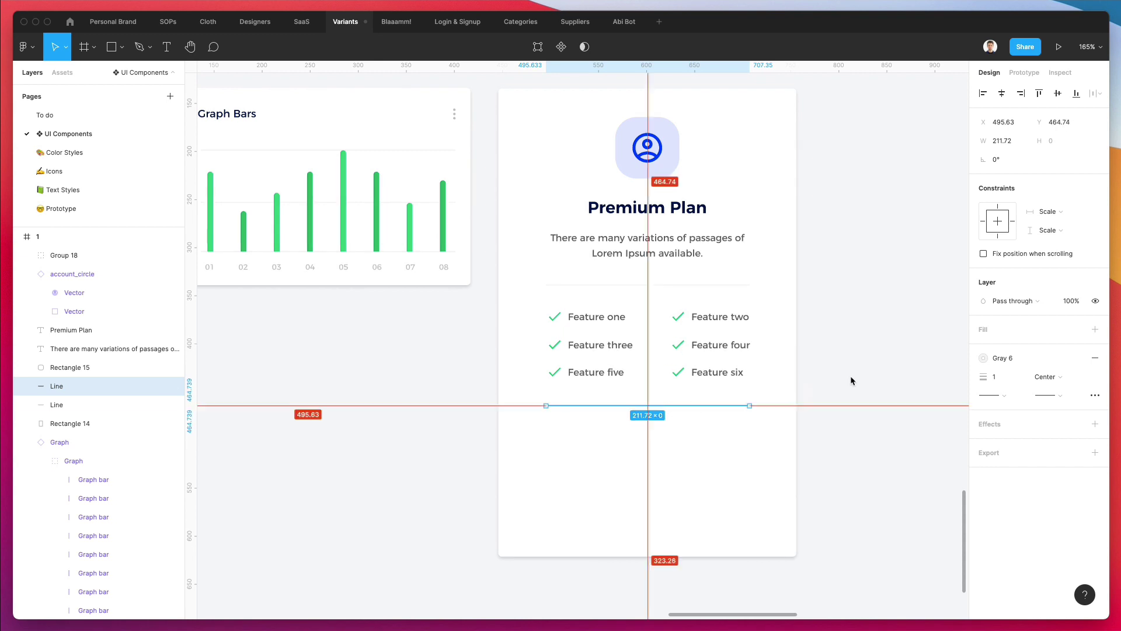
{"action": "left_click", "coordinate": [894, 363]}
{"action": "scroll", "coordinate": [889, 358], "scroll_direction": "down", "scroll_amount": 5}
{"action": "scroll", "coordinate": [889, 358], "scroll_direction": "right", "scroll_amount": 5}
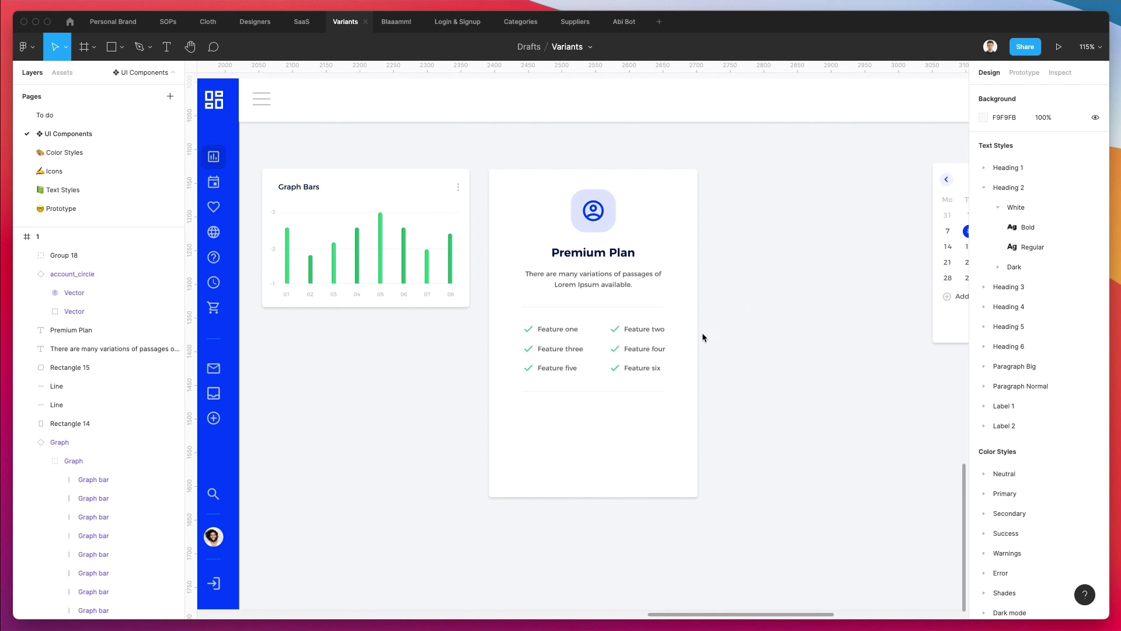
{"action": "left_click", "coordinate": [552, 307]}
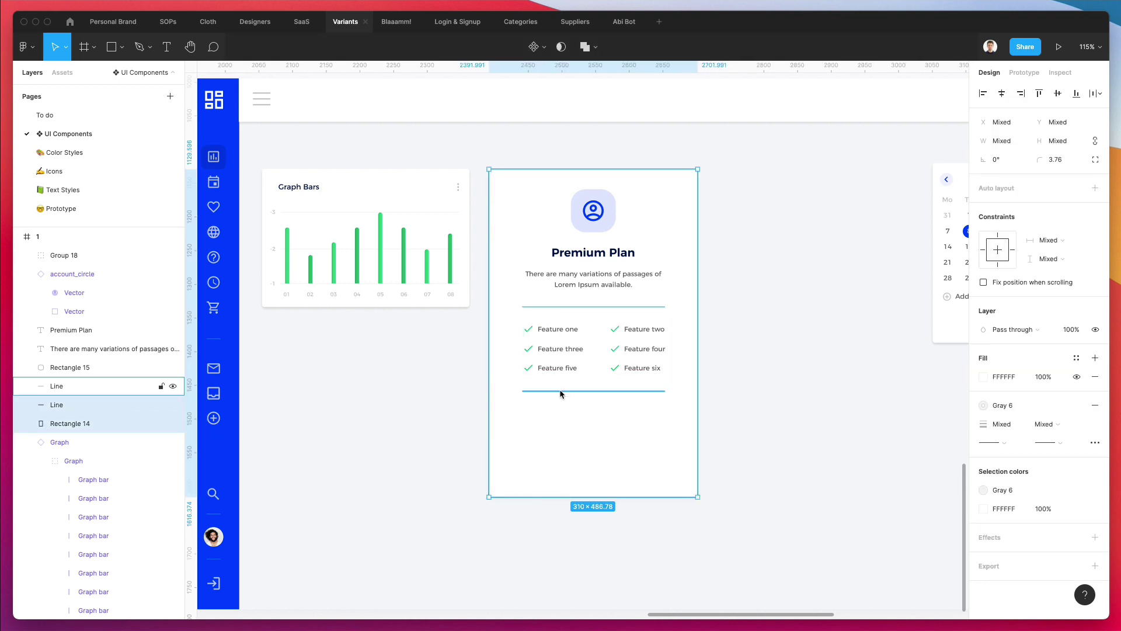
{"action": "left_click", "coordinate": [558, 390], "text": "shift"}
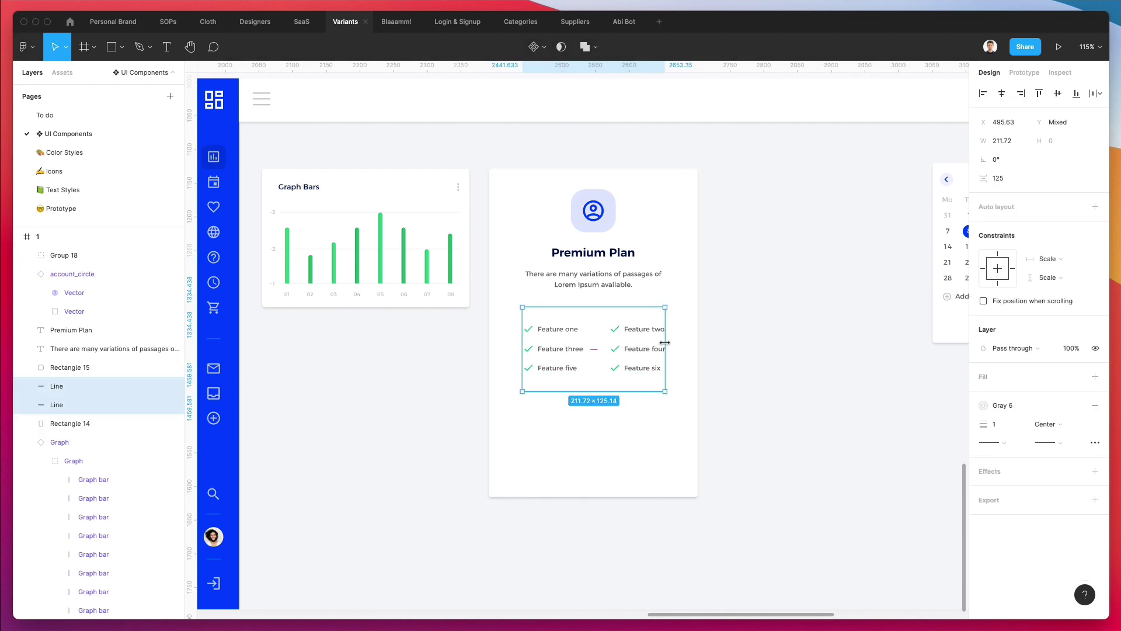
{"action": "left_click_drag", "start_coordinate": [666, 341], "coordinate": [692, 341]}
{"action": "left_click", "coordinate": [758, 341]}
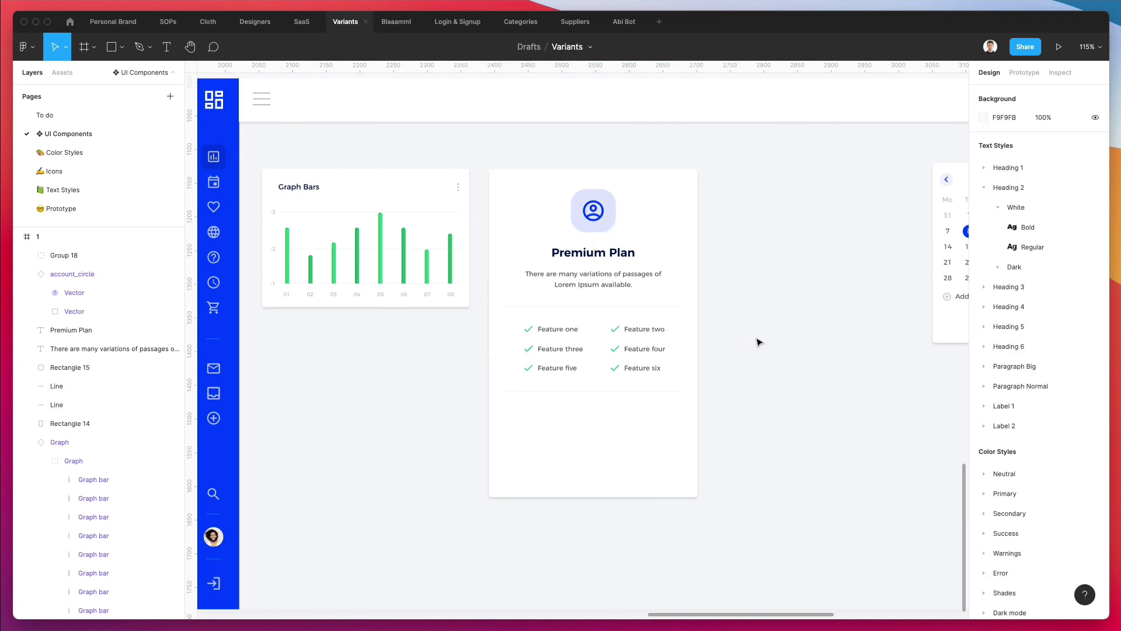
Step: Duplicate the Premium Plan heading below the feature list and retype it as $99.97
{"action": "scroll", "coordinate": [755, 335], "scroll_direction": "up", "scroll_amount": 1}
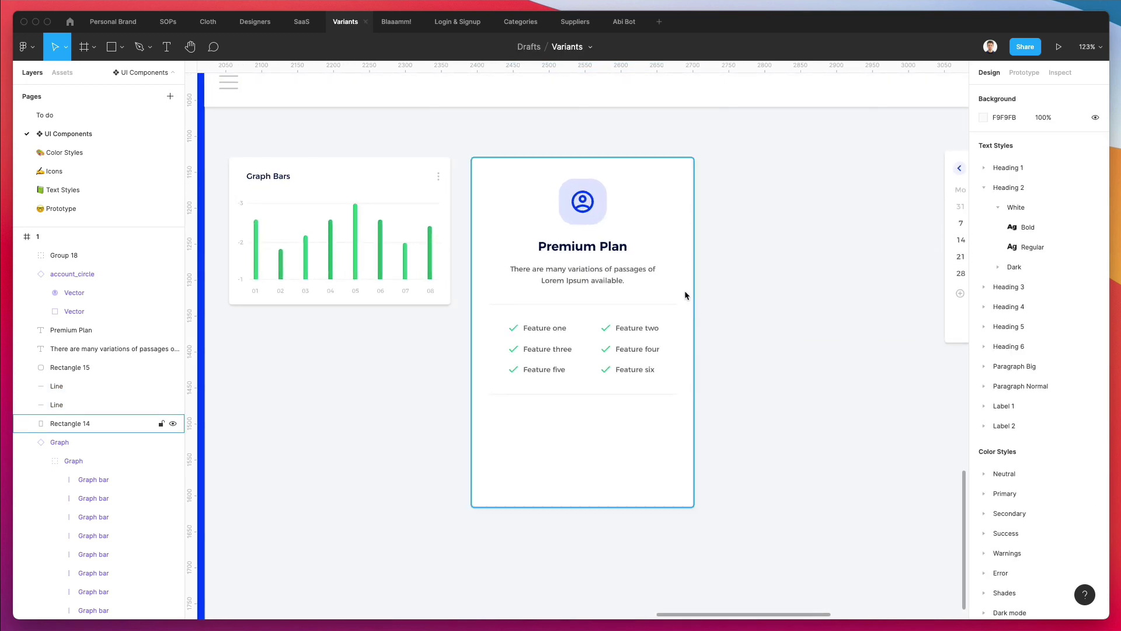
{"action": "scroll", "coordinate": [684, 288], "scroll_direction": "up", "scroll_amount": 3}
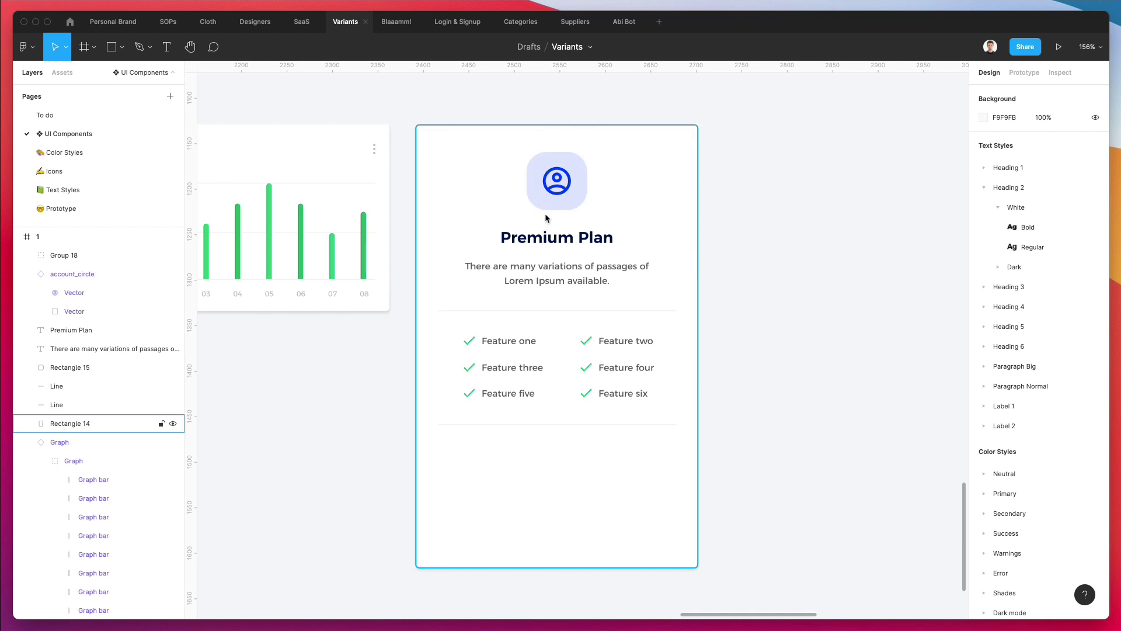
{"action": "scroll", "coordinate": [550, 212], "scroll_direction": "down", "scroll_amount": 2}
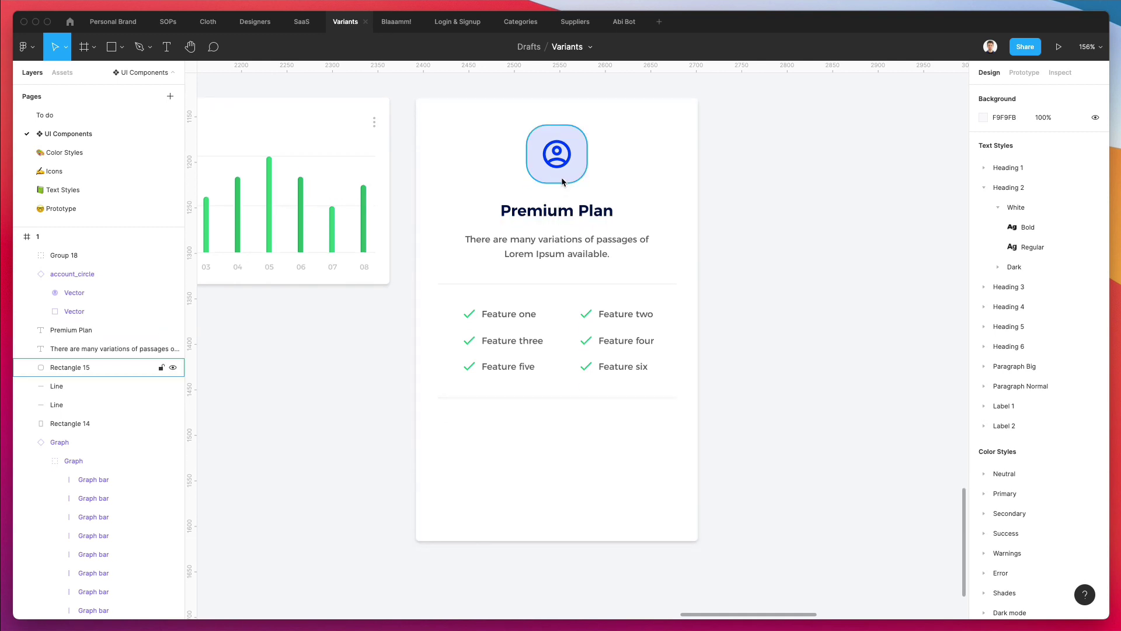
{"action": "scroll", "coordinate": [587, 263], "scroll_direction": "right", "scroll_amount": 1}
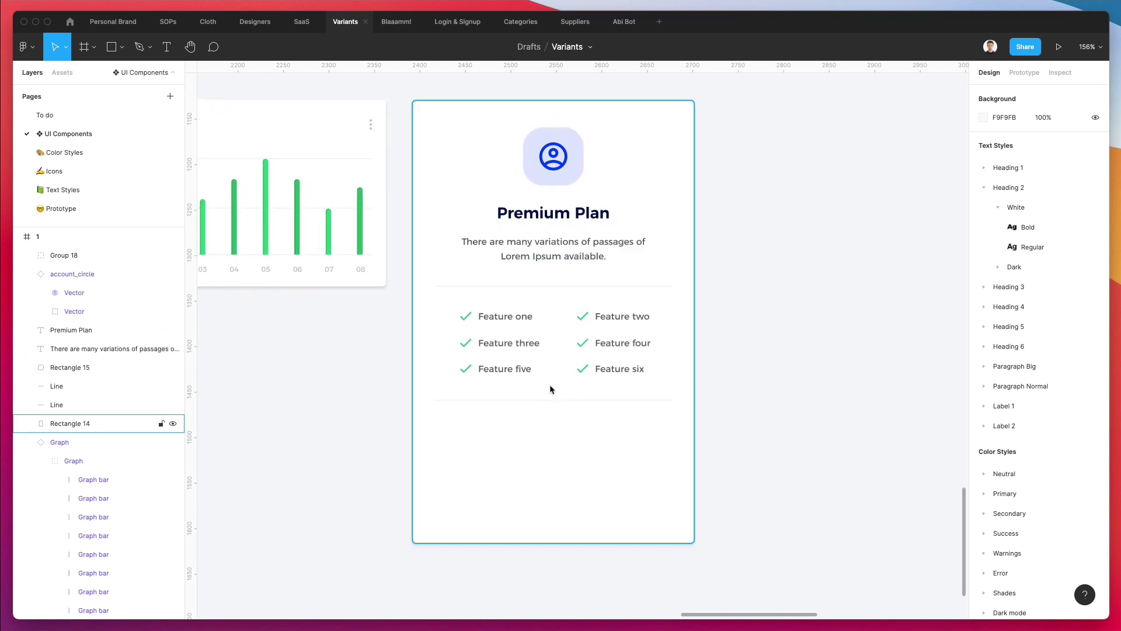
{"action": "scroll", "coordinate": [559, 269], "scroll_direction": "up", "scroll_amount": 1}
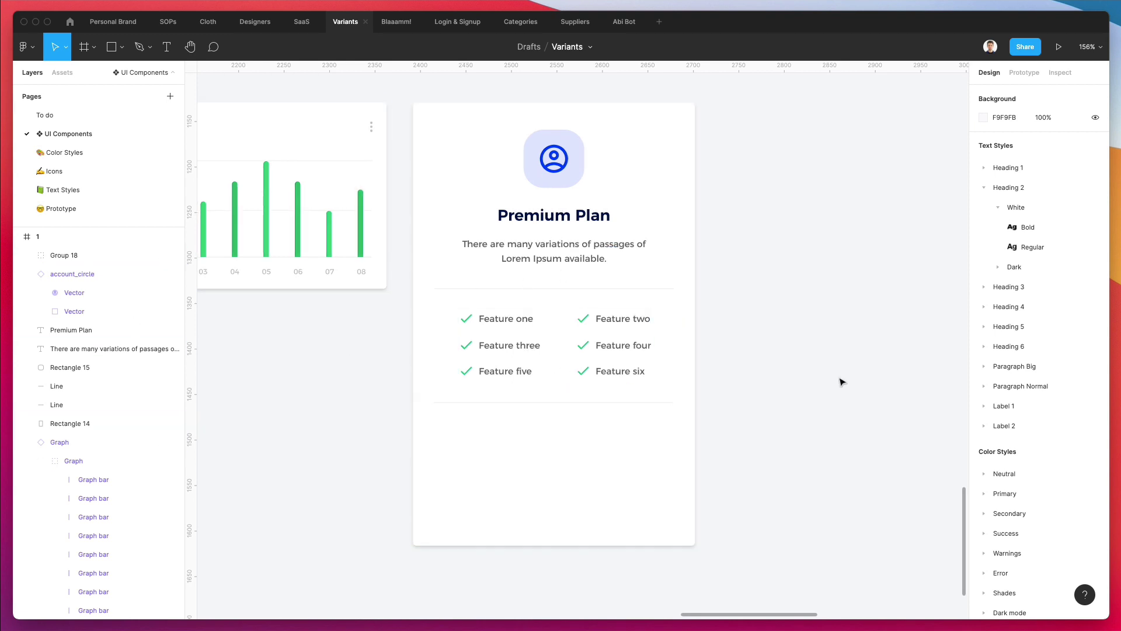
{"action": "scroll", "coordinate": [628, 231], "scroll_direction": "right", "scroll_amount": 1}
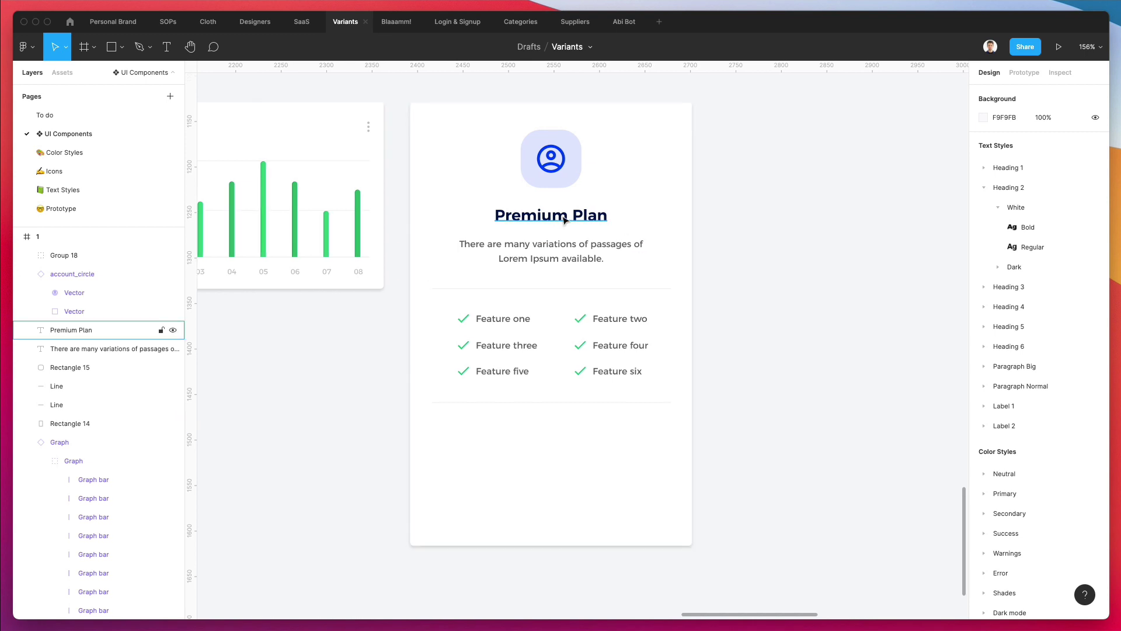
{"action": "left_click_drag", "start_coordinate": [565, 220], "coordinate": [542, 447]}
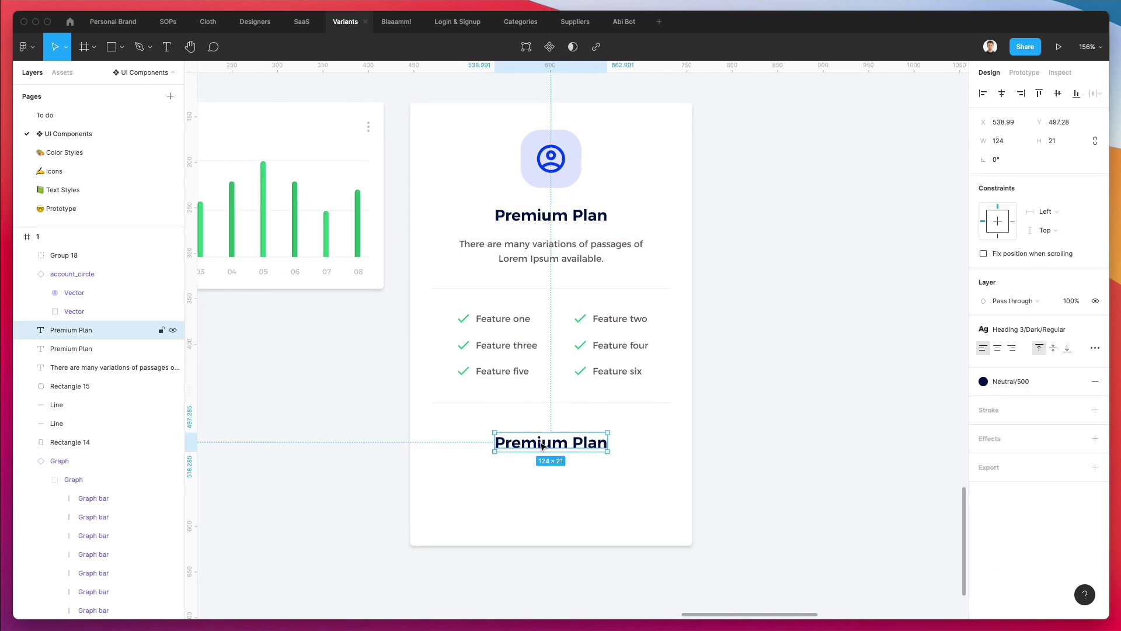
{"action": "double_click", "coordinate": [541, 444]}
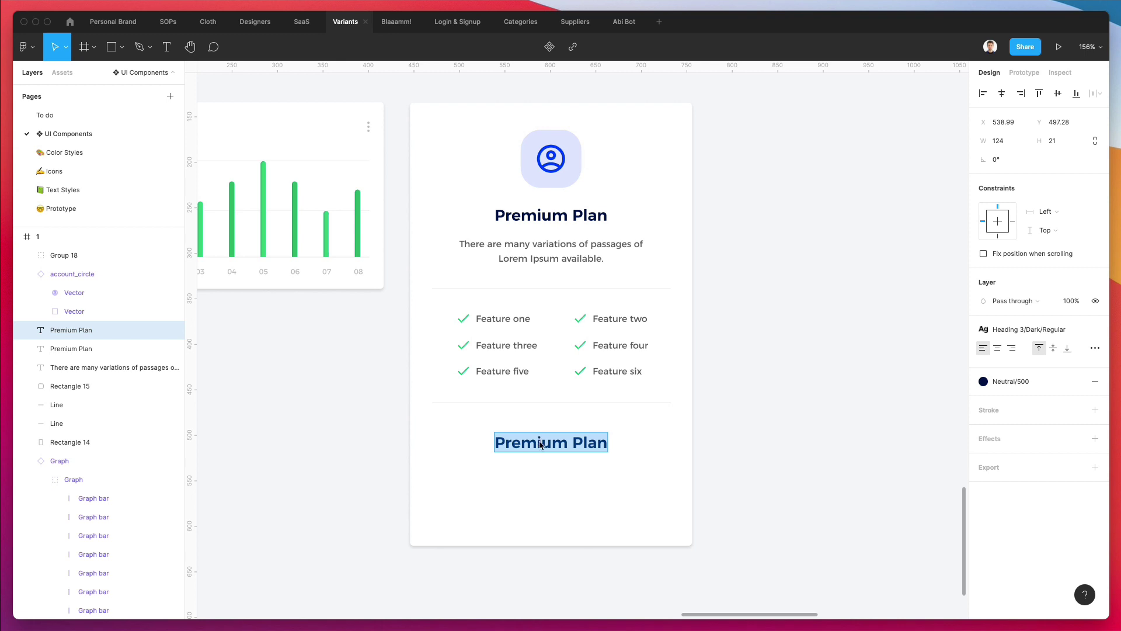
{"action": "type", "text": "$99"}
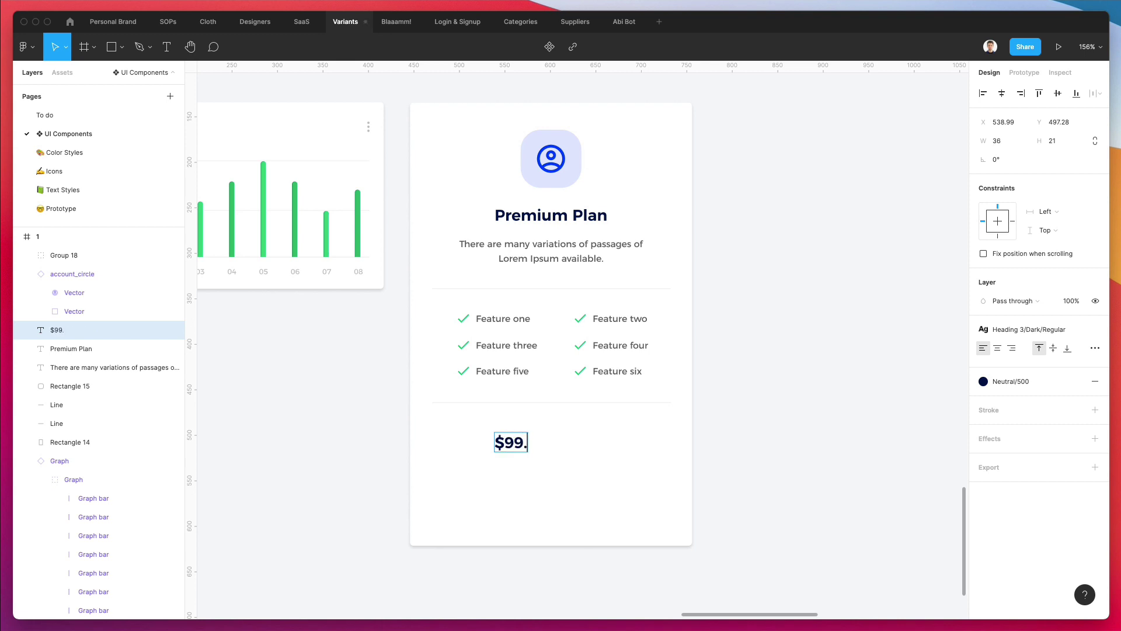
{"action": "type", "text": ".97"}
{"action": "key", "text": "Escape"}
Step: Style the price Heading 1/Dark/Regular and centre it horizontally in the card
{"action": "left_click", "coordinate": [1035, 329]}
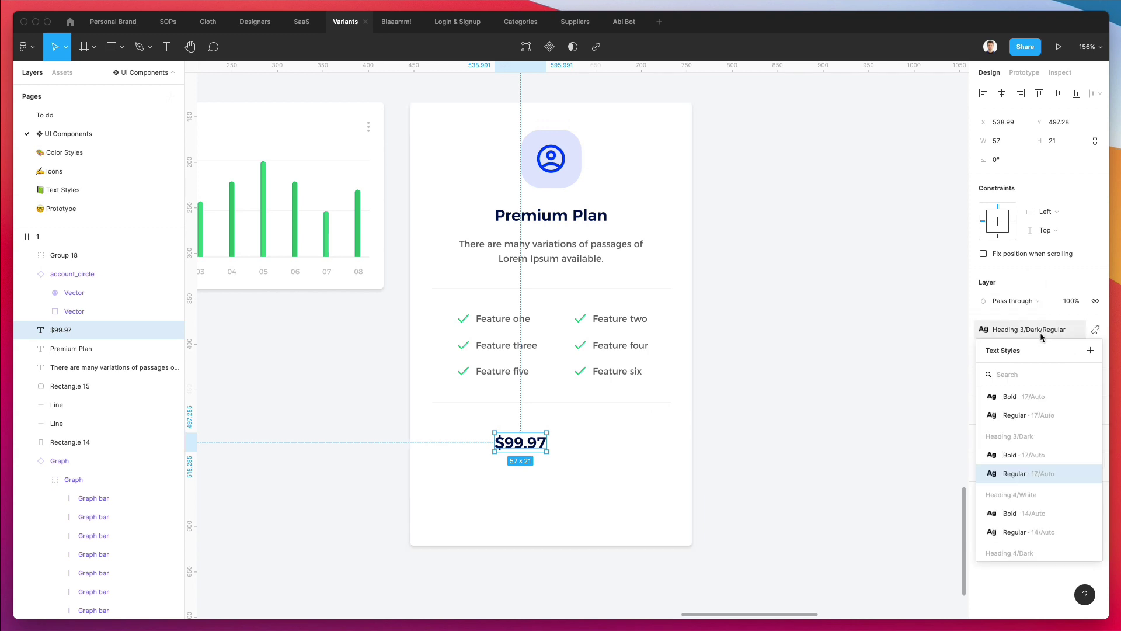
{"action": "scroll", "coordinate": [1033, 409], "scroll_direction": "up", "scroll_amount": 5}
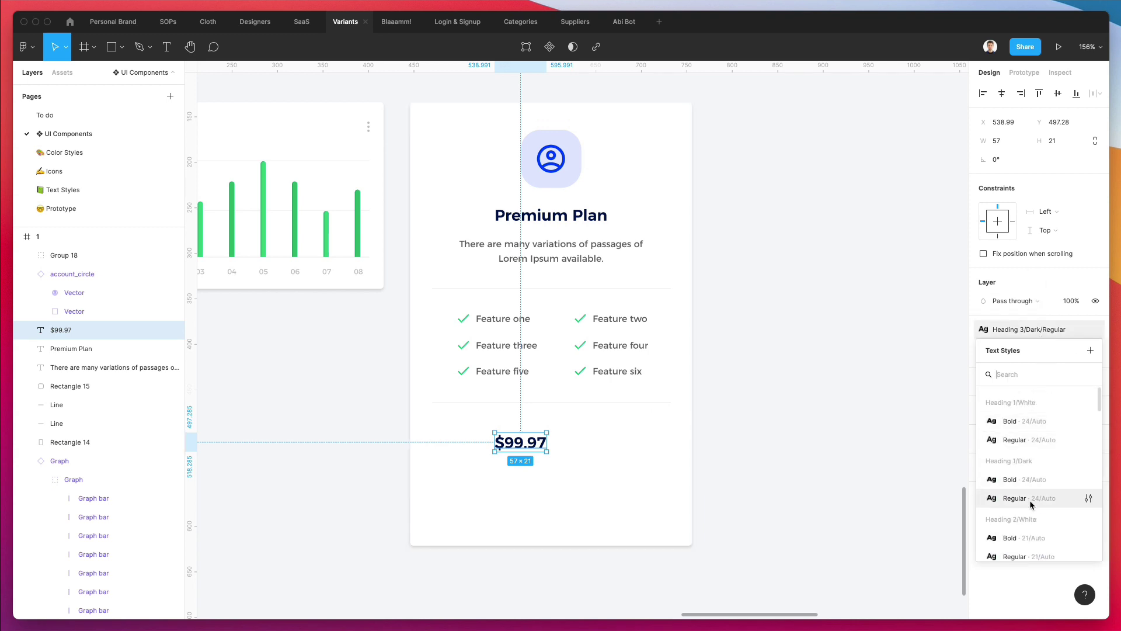
{"action": "left_click", "coordinate": [1032, 500]}
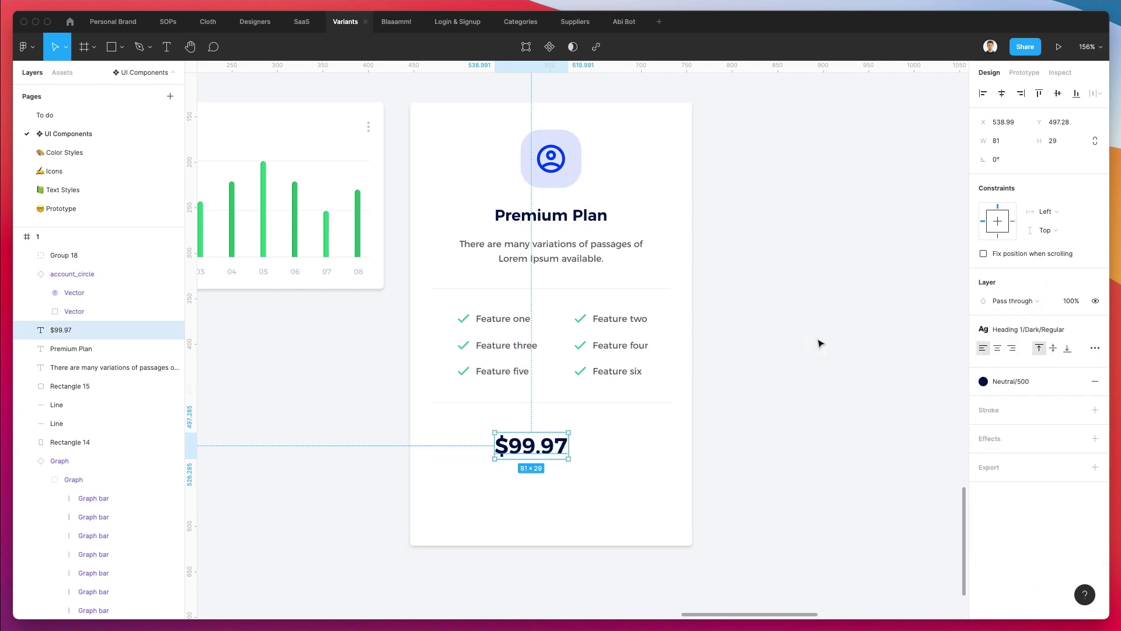
{"action": "left_click", "coordinate": [1031, 329]}
{"action": "left_click", "coordinate": [1032, 461]}
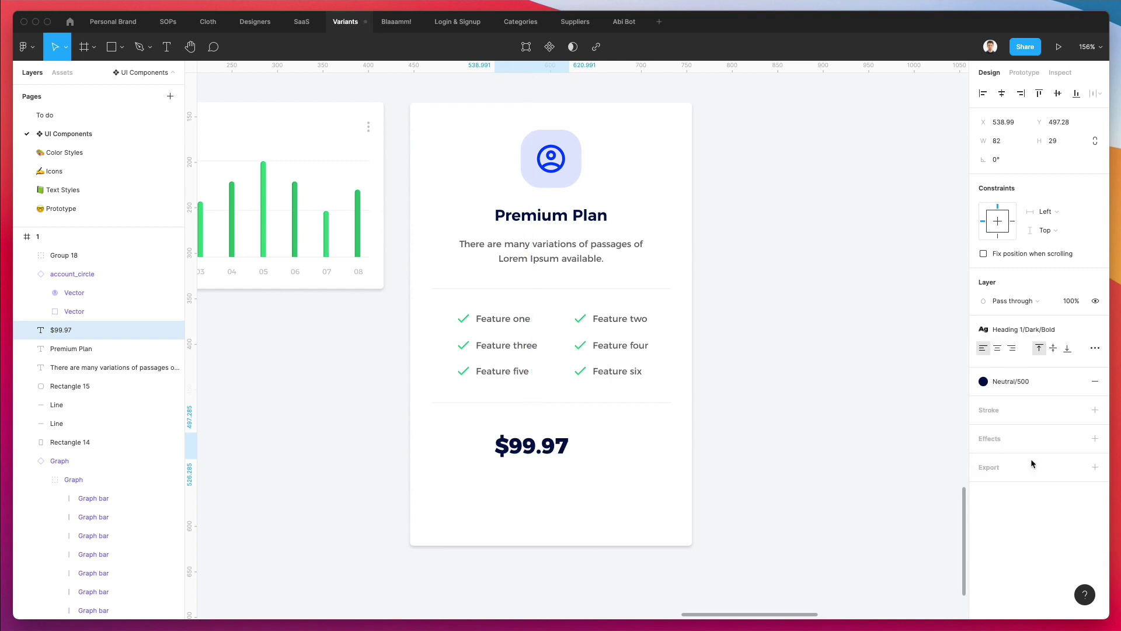
{"action": "left_click", "coordinate": [1031, 333]}
{"action": "left_click", "coordinate": [1021, 496]}
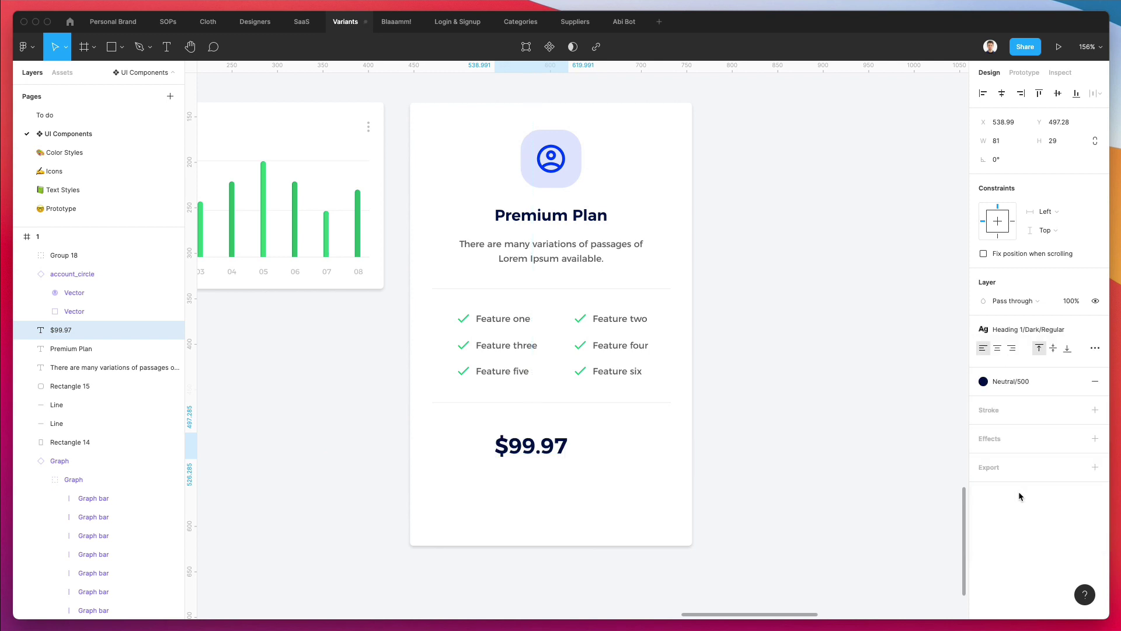
{"action": "left_click", "coordinate": [624, 437], "text": "shift"}
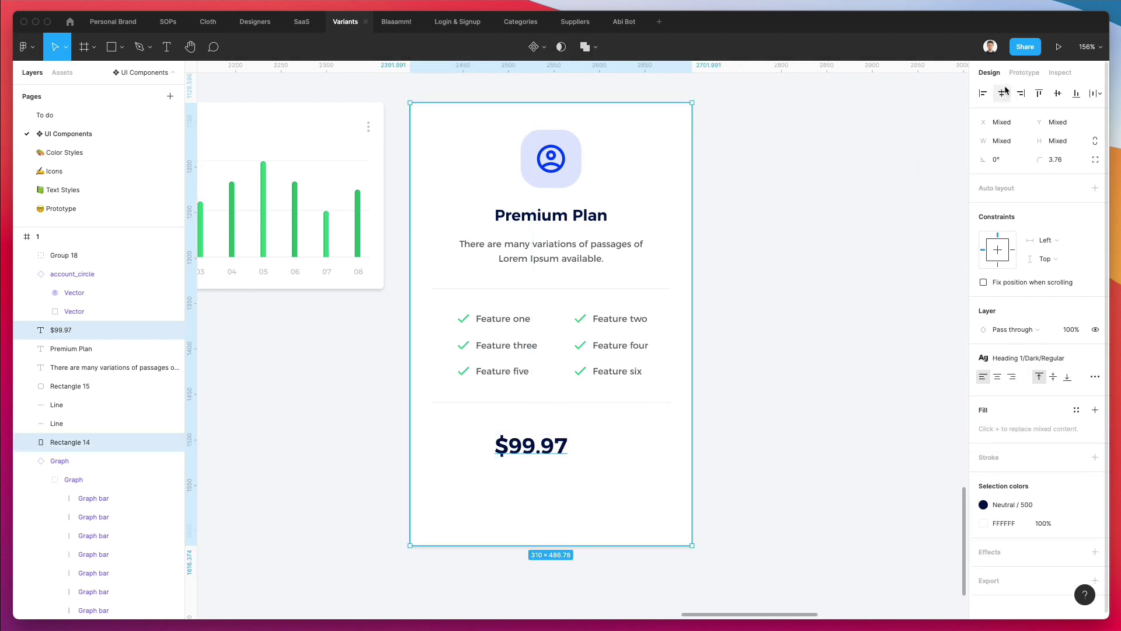
Step: Duplicate the plan description as a 'Price:' label placed above the $99.97 price
{"action": "key", "text": "alt+h"}
{"action": "left_click", "coordinate": [784, 408]}
{"action": "left_click_drag", "start_coordinate": [592, 448], "coordinate": [592, 439]}
{"action": "left_click", "coordinate": [534, 250]}
{"action": "left_click_drag", "start_coordinate": [534, 250], "coordinate": [534, 433]}
{"action": "type", "text": "Price:"}
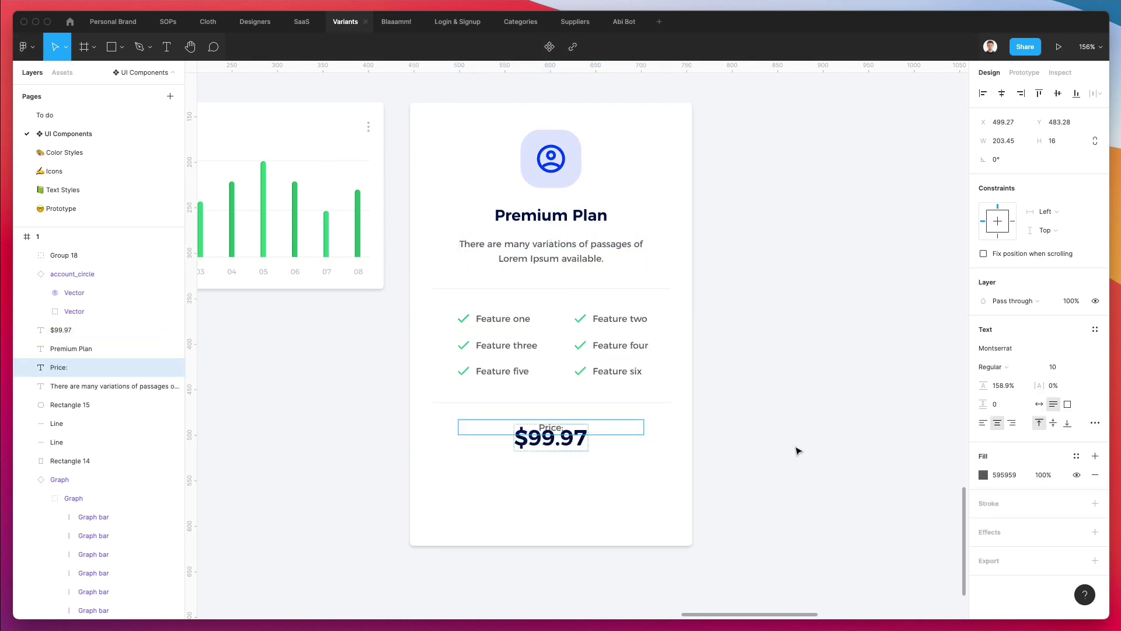
{"action": "key", "text": "Escape"}
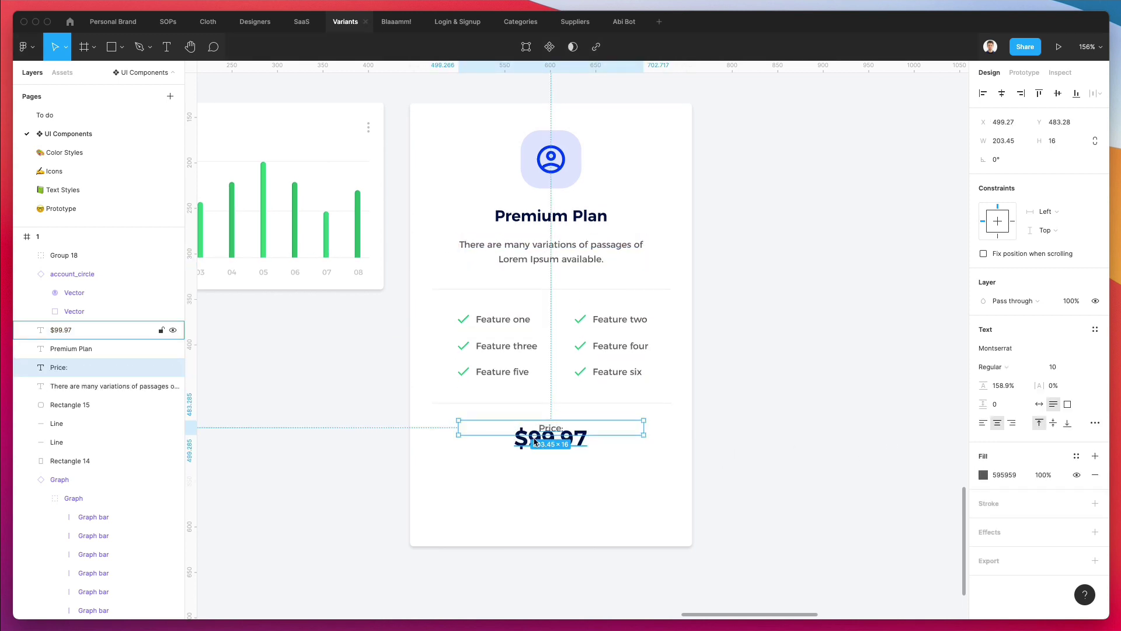
{"action": "left_click_drag", "start_coordinate": [532, 437], "coordinate": [533, 448]}
Step: Change the label to '/month' with auto width and place it beside the price
{"action": "left_click", "coordinate": [552, 426]}
{"action": "double_click", "coordinate": [553, 425]}
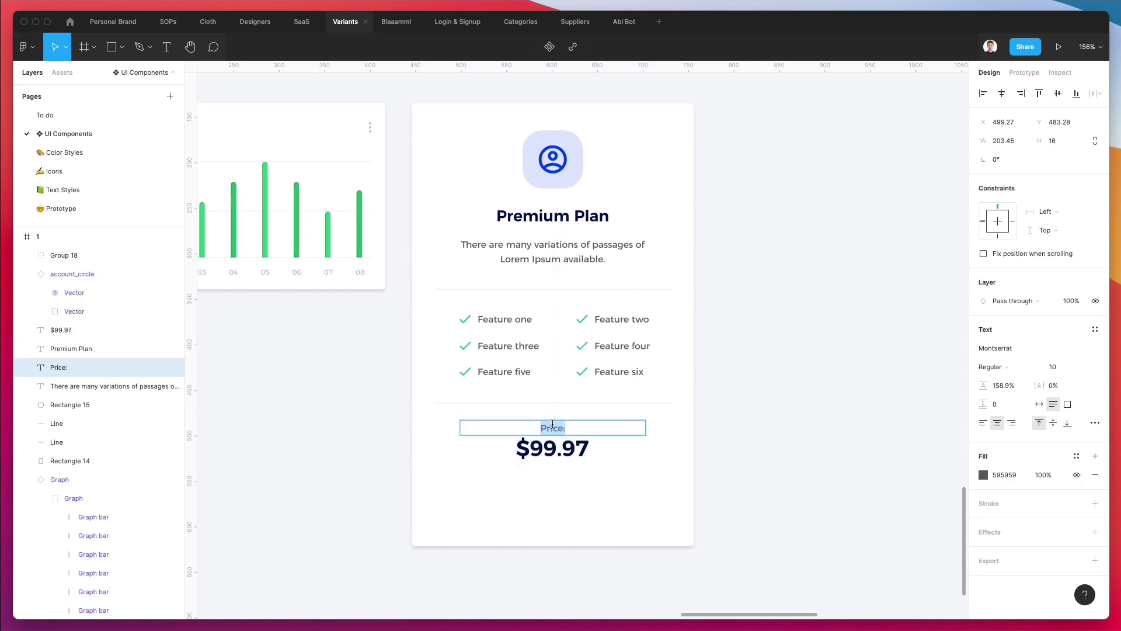
{"action": "left_click", "coordinate": [566, 426]}
{"action": "scroll", "coordinate": [566, 426], "scroll_direction": "left", "scroll_amount": 2}
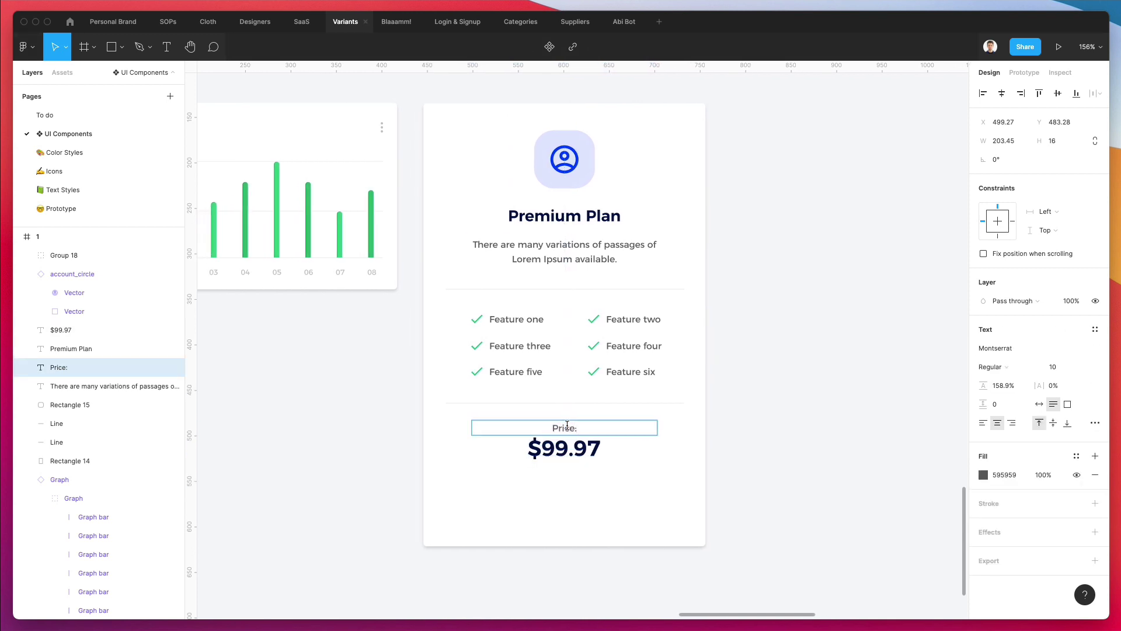
{"action": "key", "text": "super+a"}
{"action": "type", "text": "/month"}
{"action": "left_click", "coordinate": [1039, 404]}
{"action": "left_click_drag", "start_coordinate": [563, 431], "coordinate": [616, 453]}
Step: Group $99.97 with /month and centre the group horizontally in the card
{"action": "left_click", "coordinate": [575, 450]}
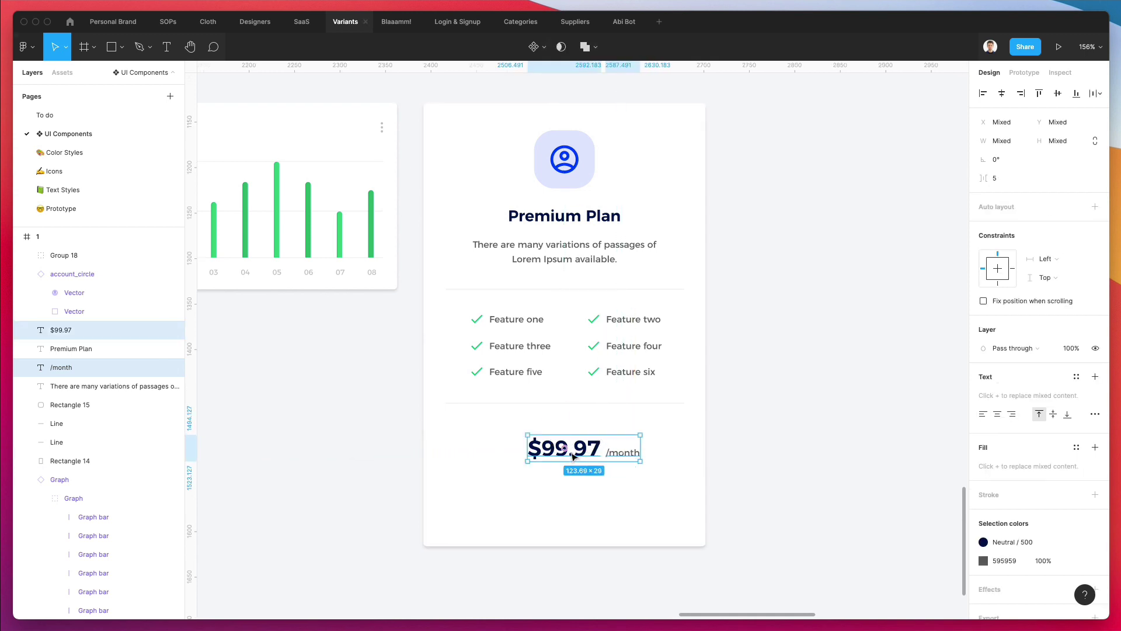
{"action": "left_click", "coordinate": [618, 454], "text": "shift"}
{"action": "key", "text": "super+g"}
{"action": "left_click", "coordinate": [666, 441], "text": "shift"}
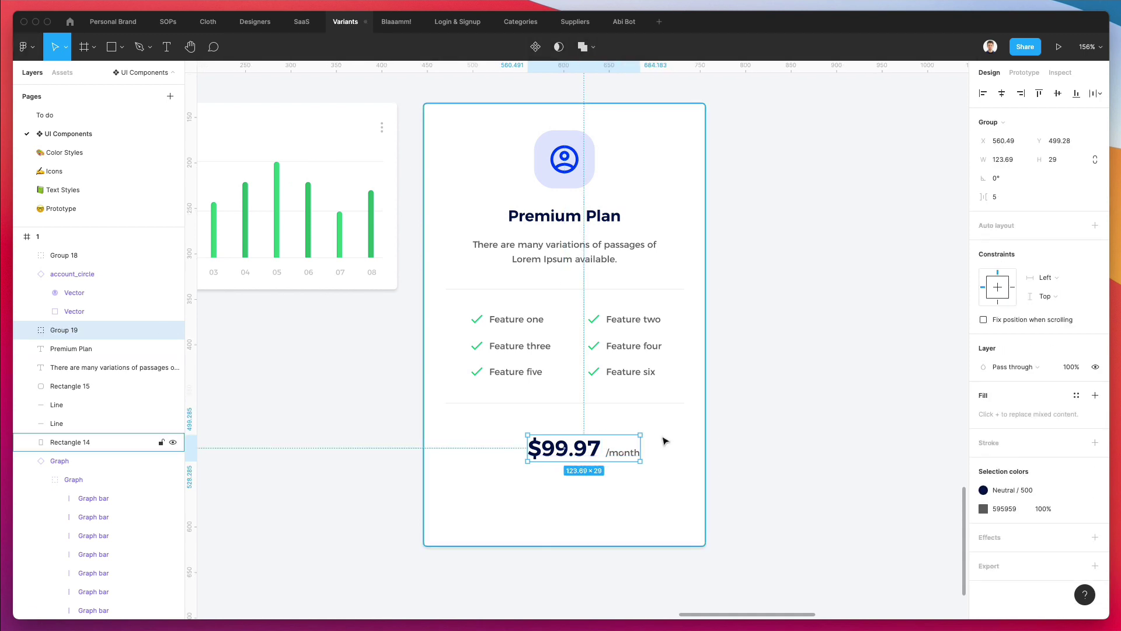
{"action": "left_click", "coordinate": [1000, 94]}
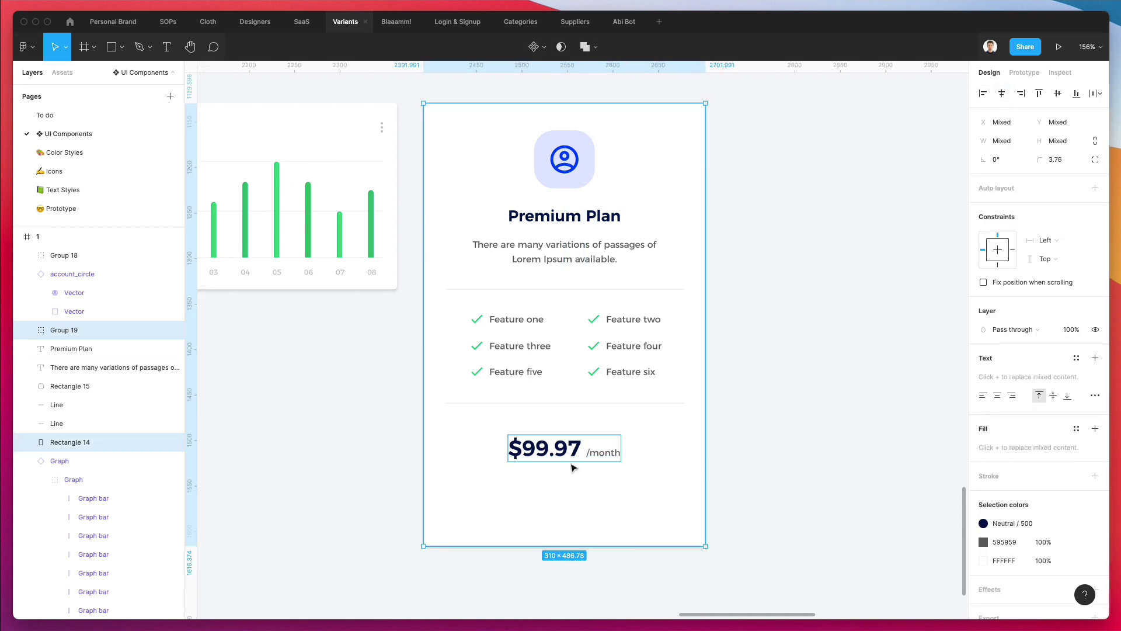
{"action": "left_click", "coordinate": [618, 450]}
{"action": "left_click_drag", "start_coordinate": [618, 451], "coordinate": [605, 450]}
Step: Drag the card's bottom edge down to make the card taller
{"action": "left_click", "coordinate": [746, 453]}
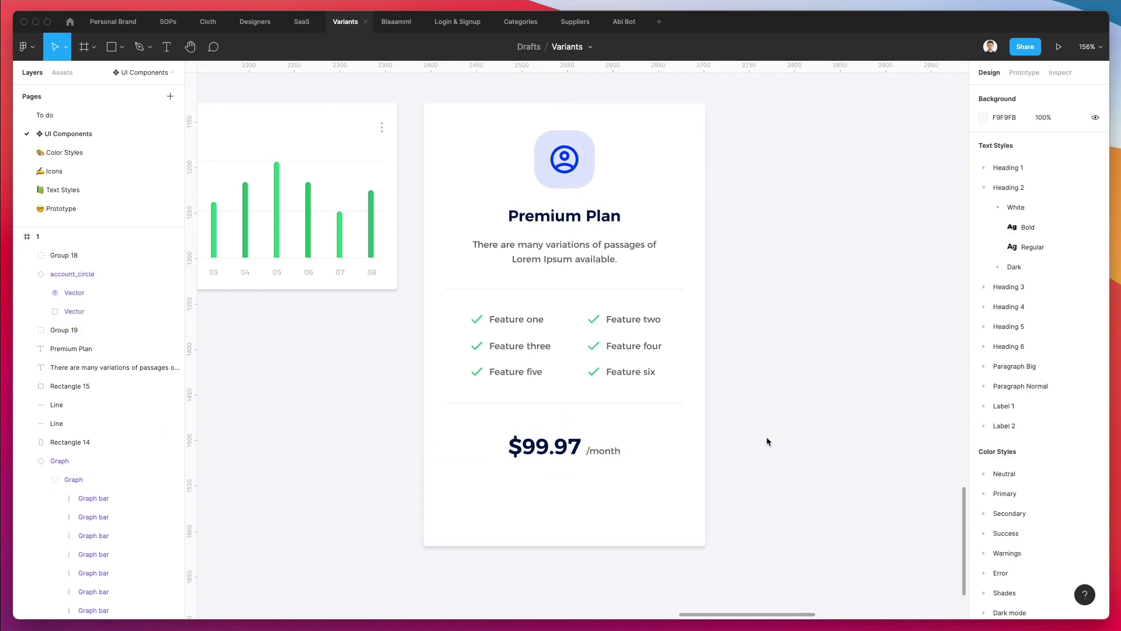
{"action": "left_click", "coordinate": [616, 507]}
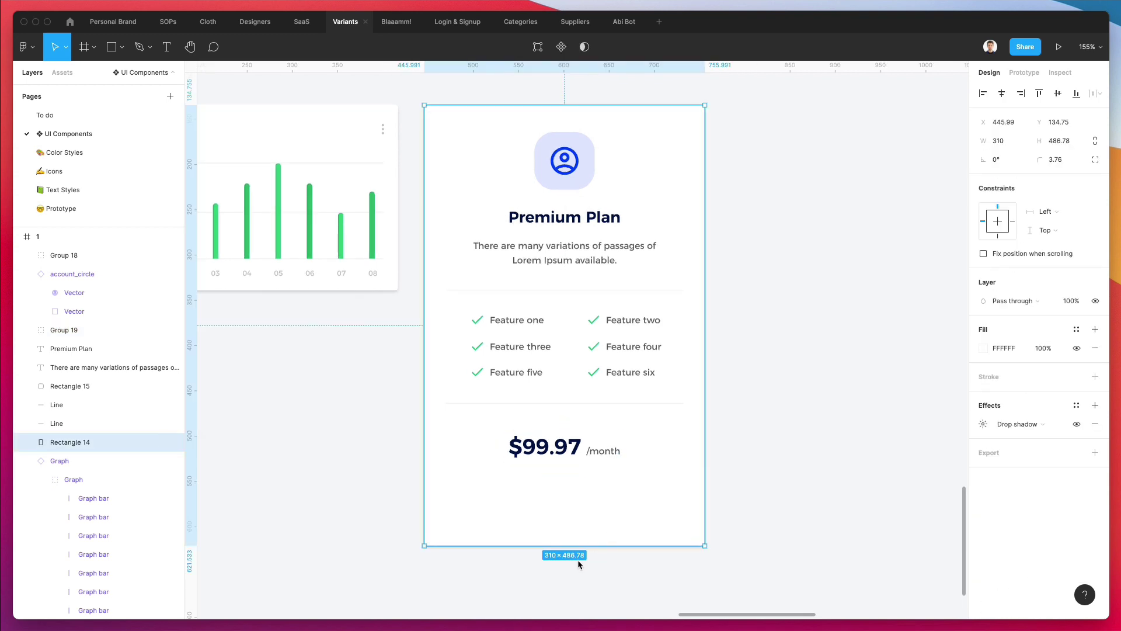
{"action": "left_click_drag", "start_coordinate": [581, 546], "coordinate": [581, 571]}
{"action": "left_click", "coordinate": [755, 496]}
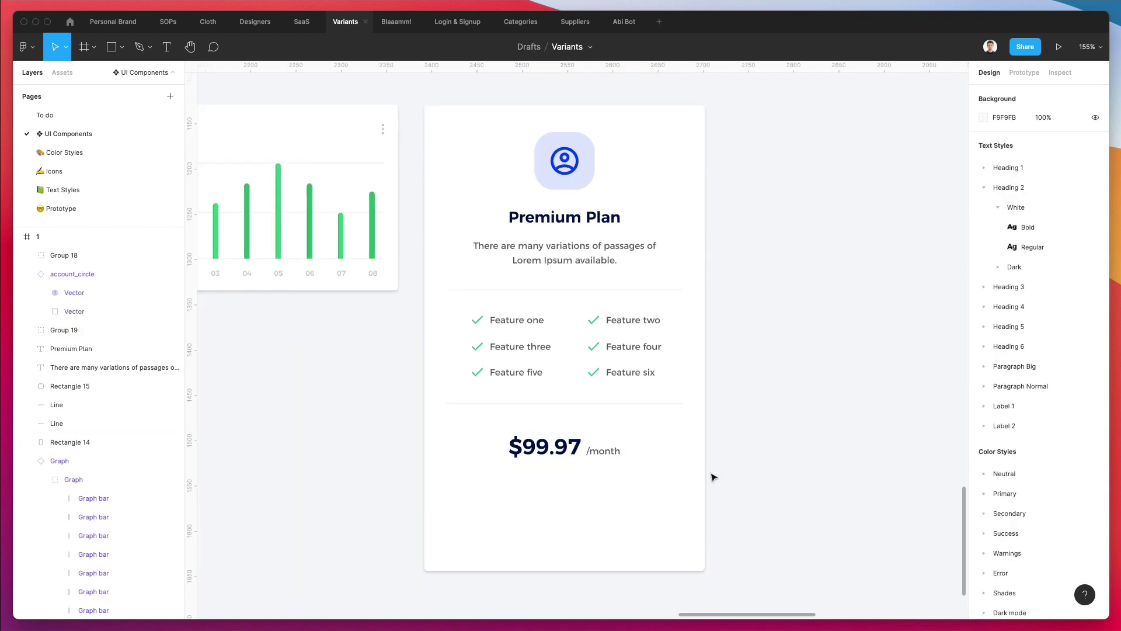
Step: Place a Button component from the library in the card below the price
{"action": "left_click", "coordinate": [56, 74]}
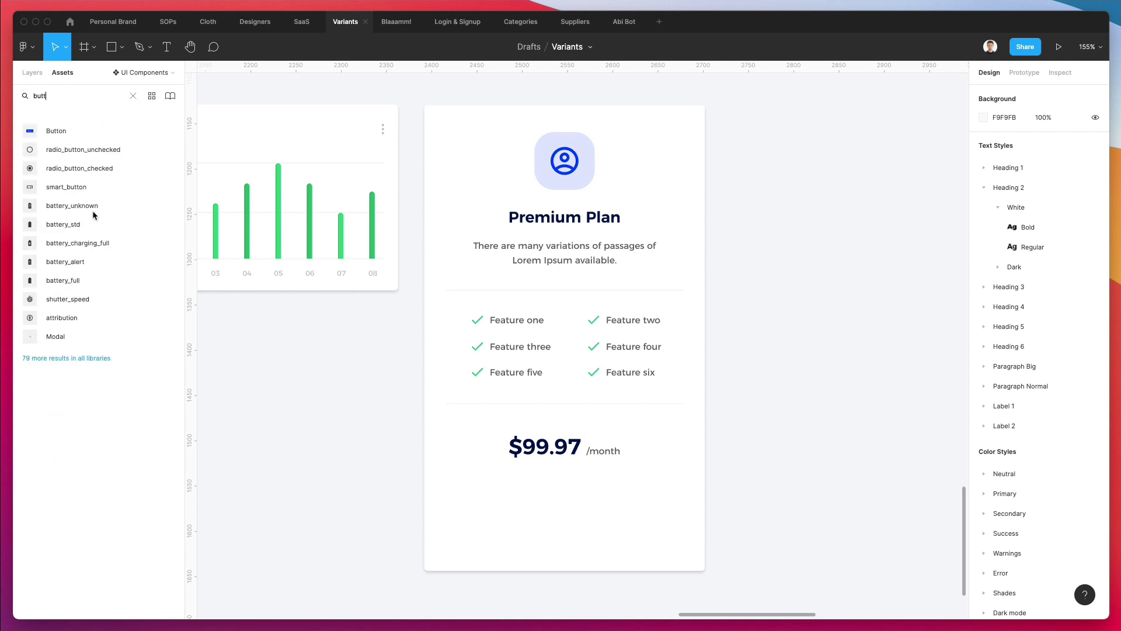
{"action": "left_click_drag", "start_coordinate": [41, 123], "coordinate": [663, 506]}
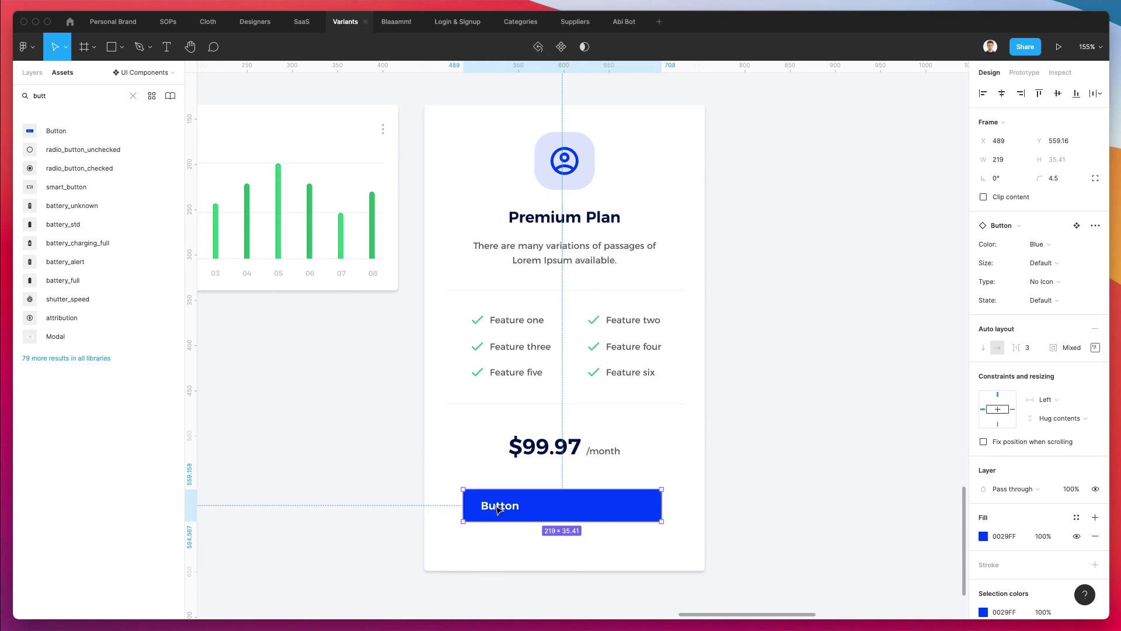
{"action": "key", "text": "super+z"}
Step: Relabel the button 'Start your 30 Day Free Trial' and select it together with the card
{"action": "double_click", "coordinate": [560, 508]}
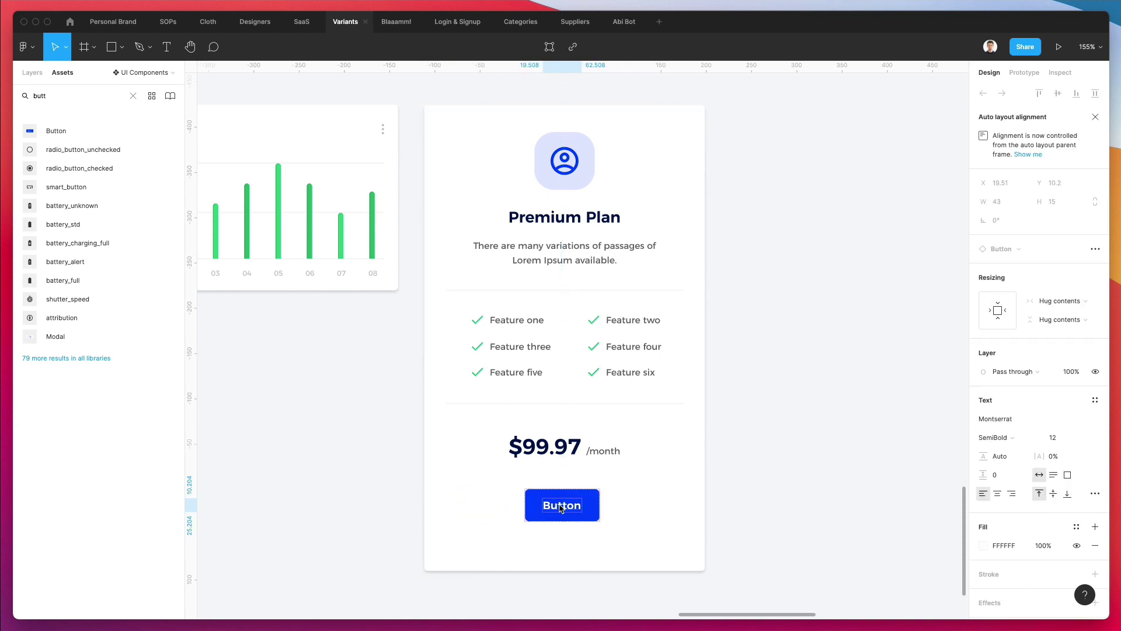
{"action": "double_click", "coordinate": [560, 507]}
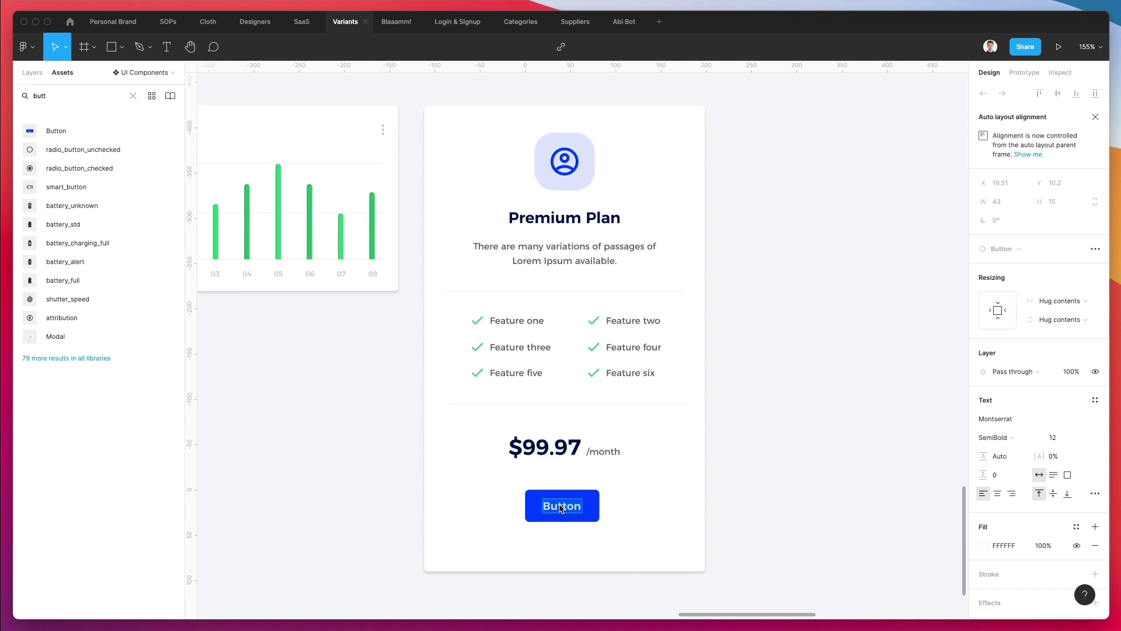
{"action": "type", "text": "F"}
{"action": "key", "text": "BackSpace"}
{"action": "type", "text": "30 Day"}
{"action": "type", "text": " Free STri"}
{"action": "type", "text": "al"}
{"action": "type", "text": "Start "}
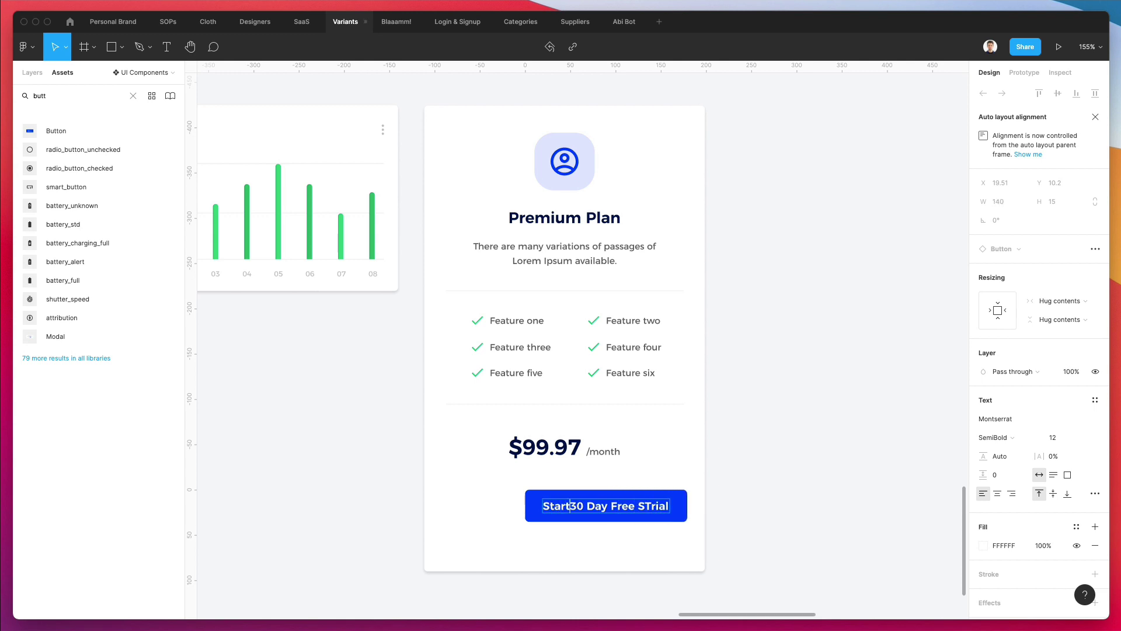
{"action": "type", "text": "your"}
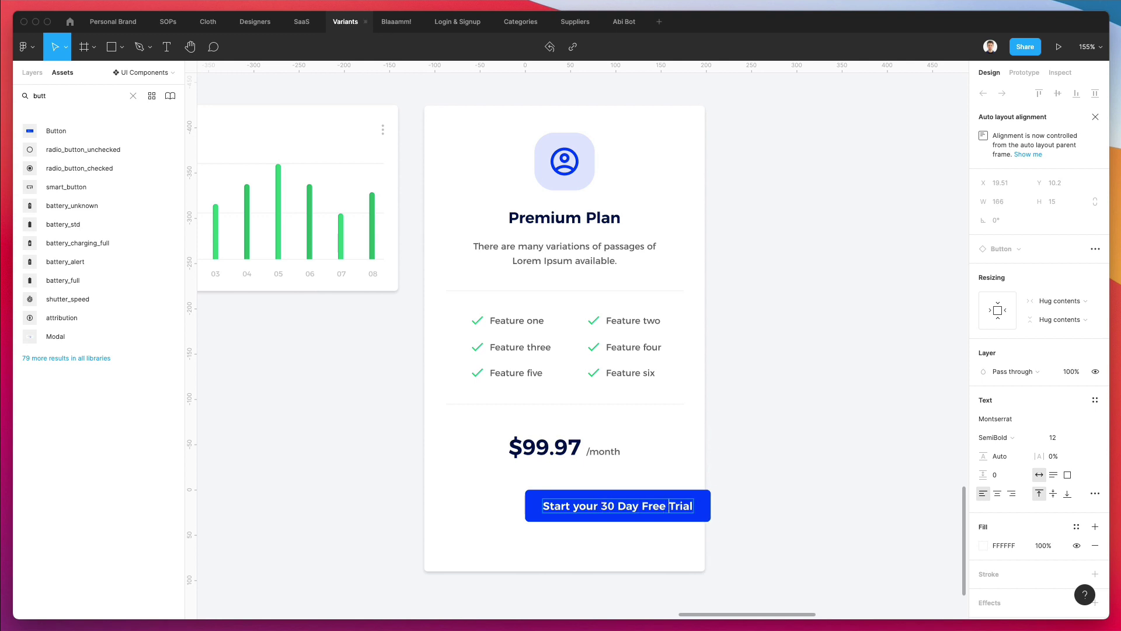
{"action": "key", "text": "Escape"}
{"action": "left_click", "coordinate": [765, 466]}
{"action": "left_click", "coordinate": [672, 507]}
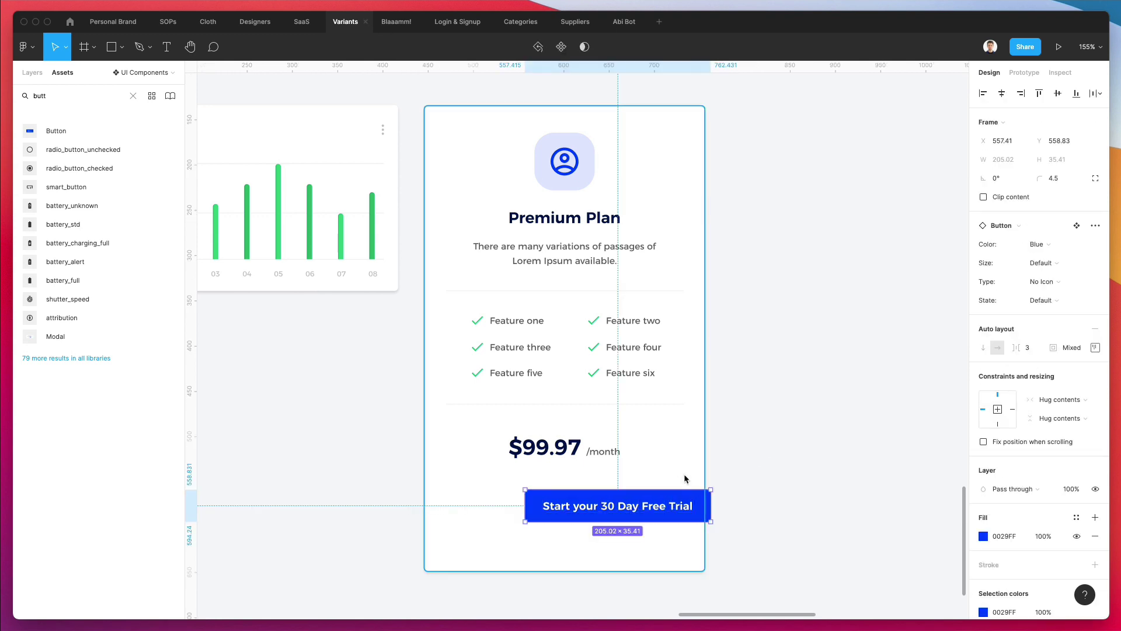
{"action": "left_click", "coordinate": [684, 477], "text": "shift"}
Step: Centre the trial button in the card and duplicate it downward
{"action": "left_click", "coordinate": [1003, 94]}
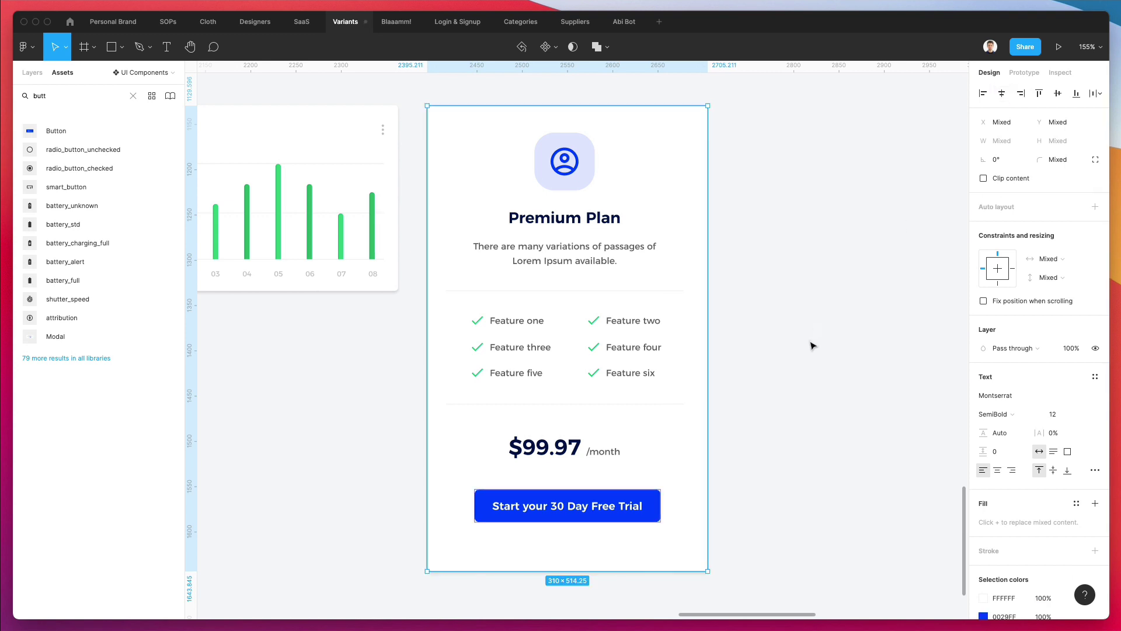
{"action": "left_click", "coordinate": [756, 504]}
{"action": "scroll", "coordinate": [753, 499], "scroll_direction": "down", "scroll_amount": 2}
{"action": "left_click_drag", "start_coordinate": [593, 465], "coordinate": [593, 505]}
Step: Relabel the duplicate button 'Contact Sales' and centre it horizontally in the card
{"action": "double_click", "coordinate": [593, 505]}
{"action": "key", "text": "Return"}
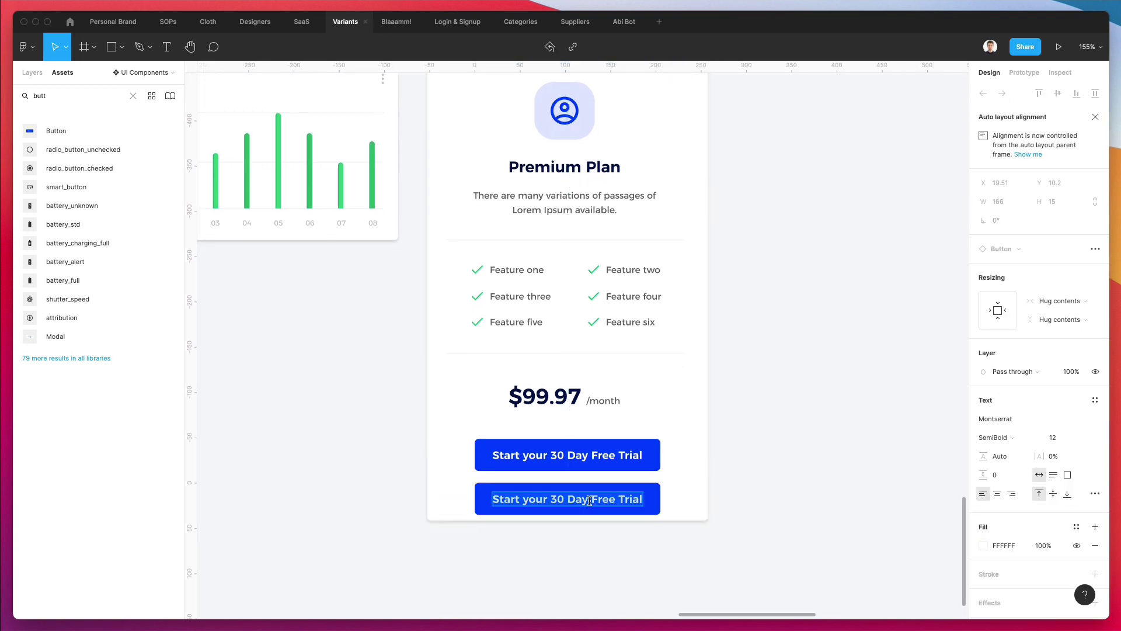
{"action": "type", "text": "Contact "}
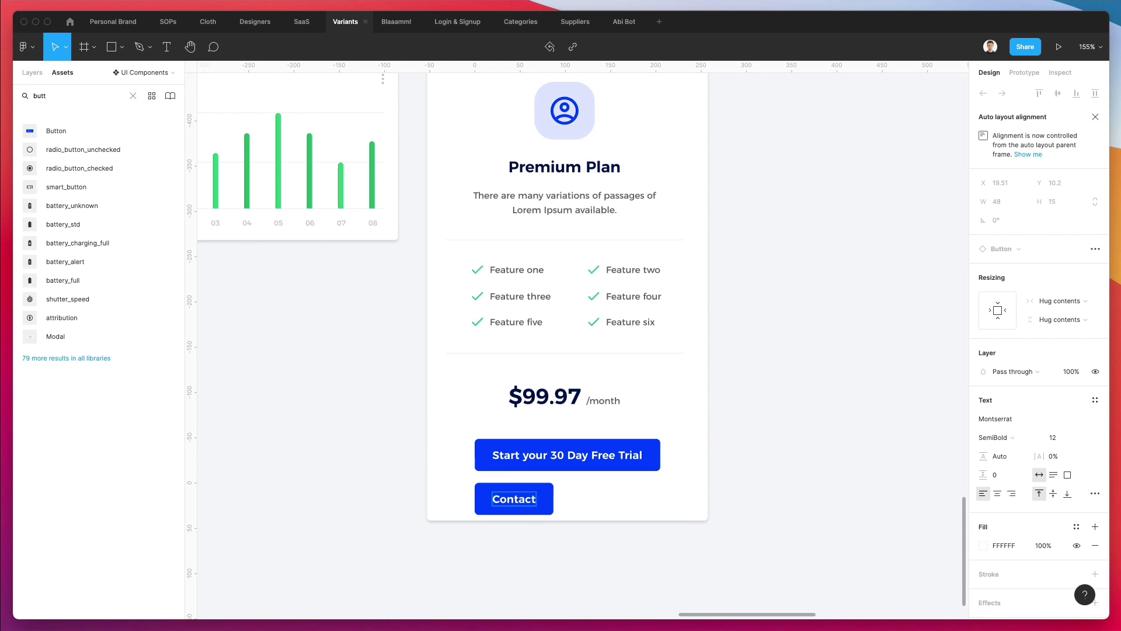
{"action": "type", "text": "Sales"}
{"action": "key", "text": "Escape"}
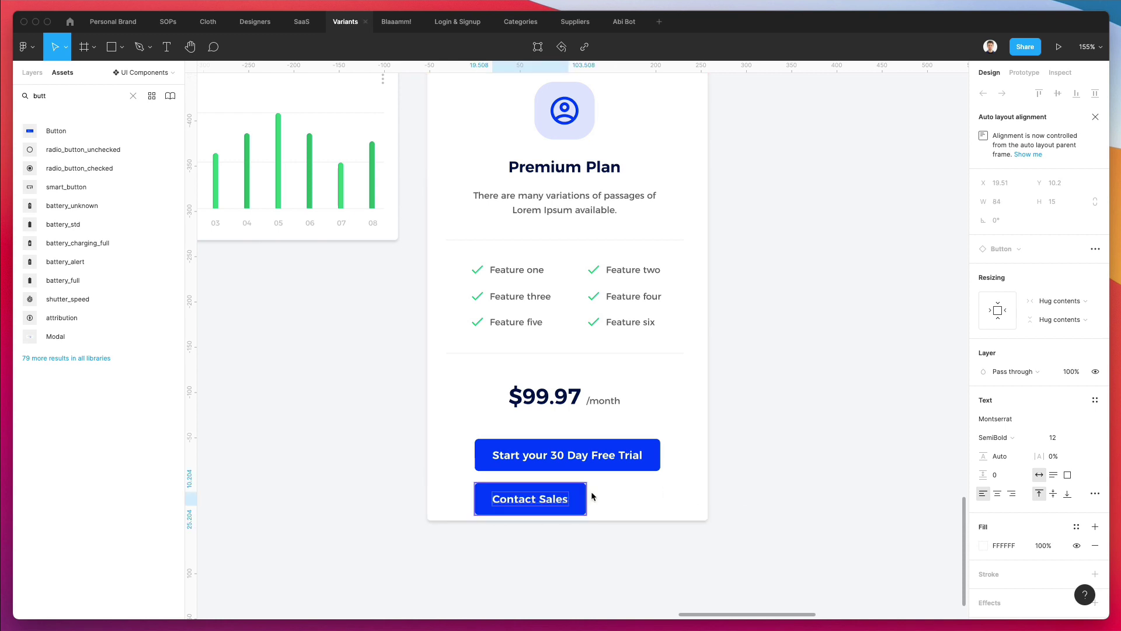
{"action": "key", "text": "Escape"}
{"action": "key", "text": "super+a"}
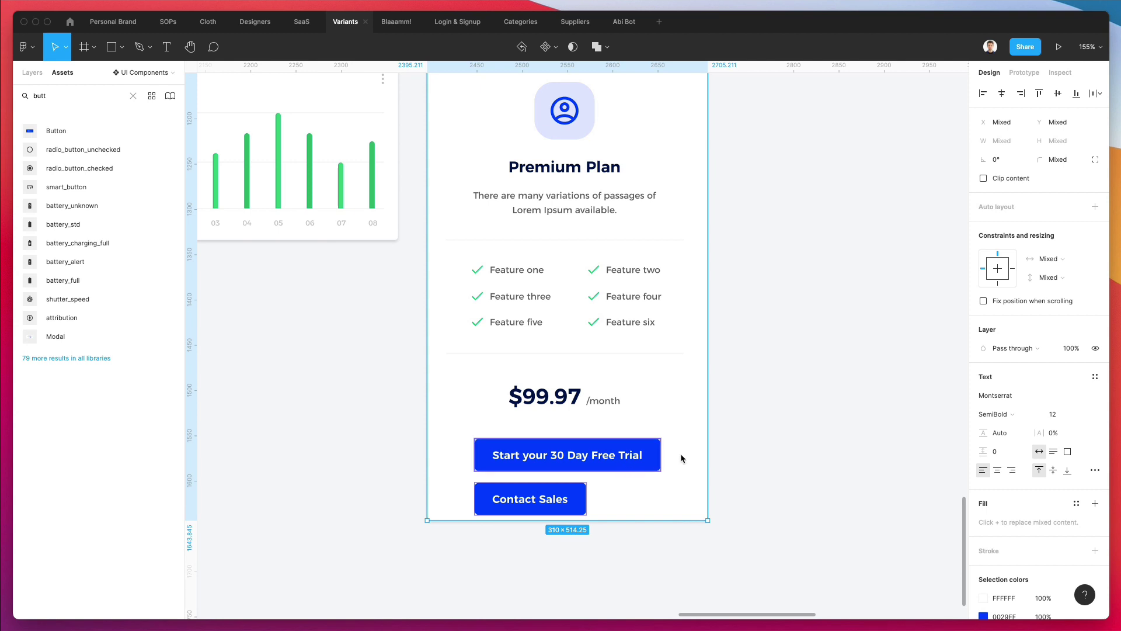
{"action": "left_click", "coordinate": [1003, 94]}
Step: Make Contact Sales the Baby Blue variant and extend the card to fit both buttons
{"action": "left_click", "coordinate": [904, 380]}
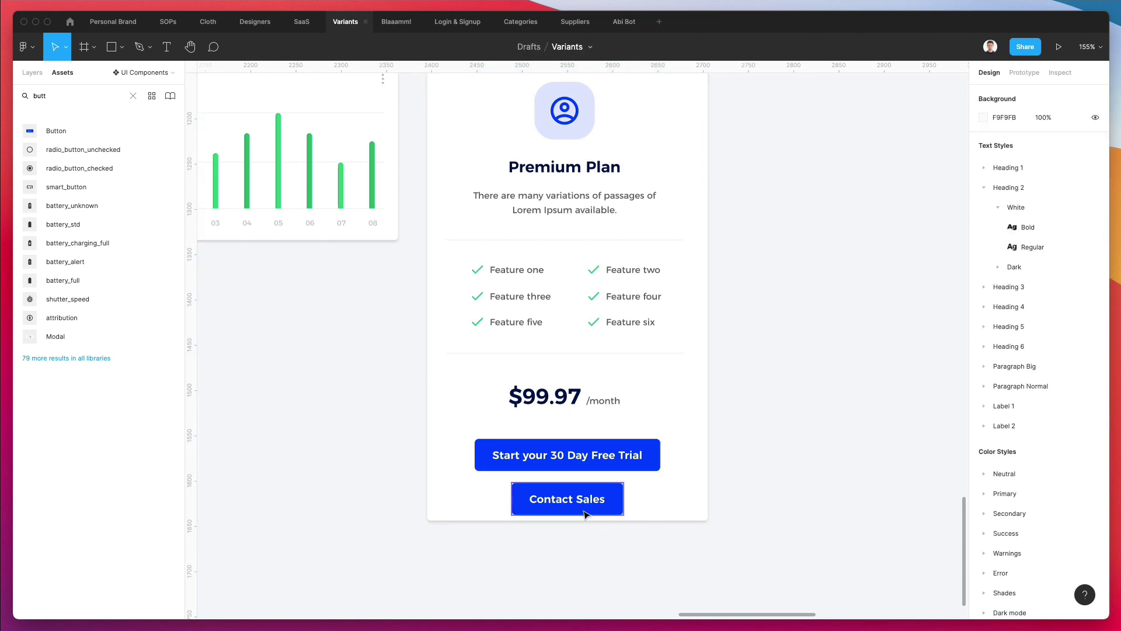
{"action": "left_click", "coordinate": [582, 508]}
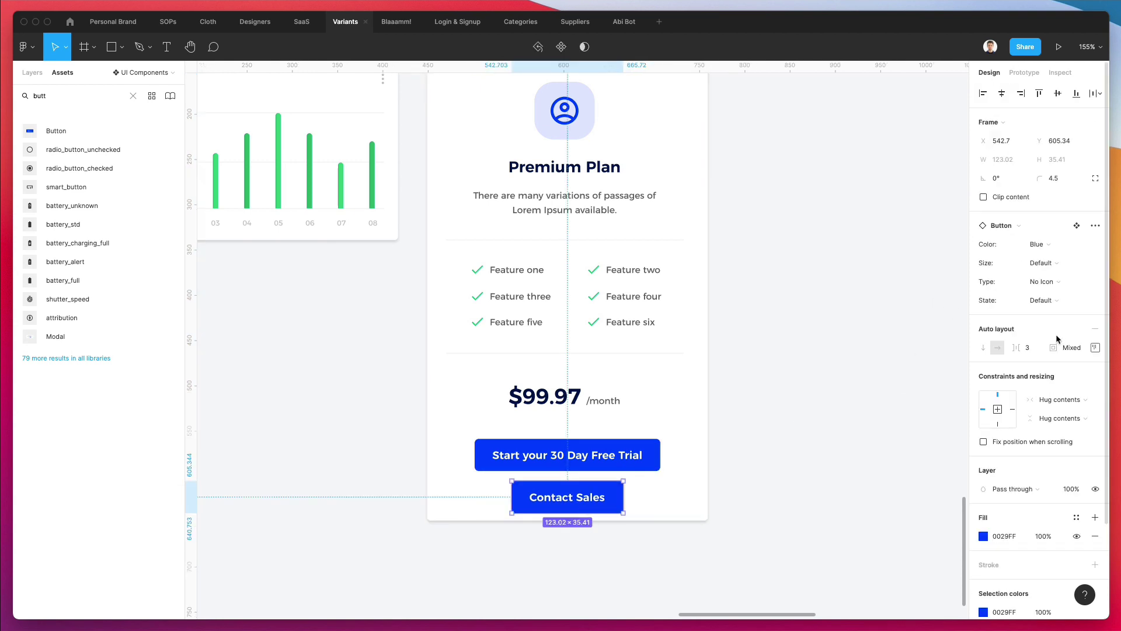
{"action": "left_click", "coordinate": [1050, 252]}
{"action": "left_click", "coordinate": [1050, 257]}
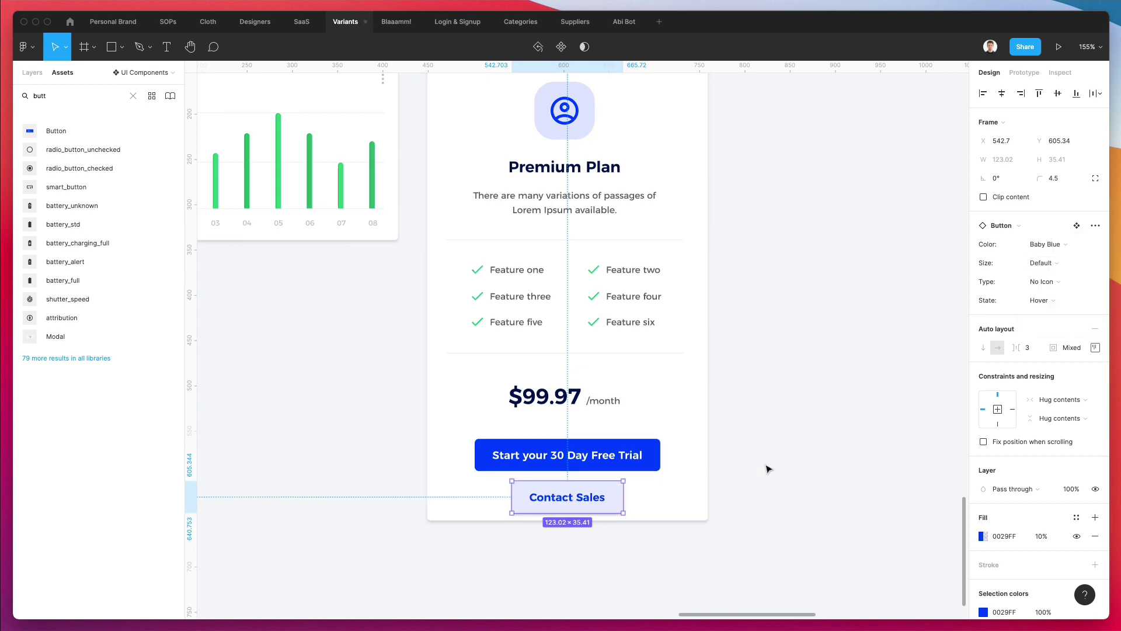
{"action": "left_click", "coordinate": [702, 489]}
{"action": "left_click_drag", "start_coordinate": [633, 526], "coordinate": [629, 551]}
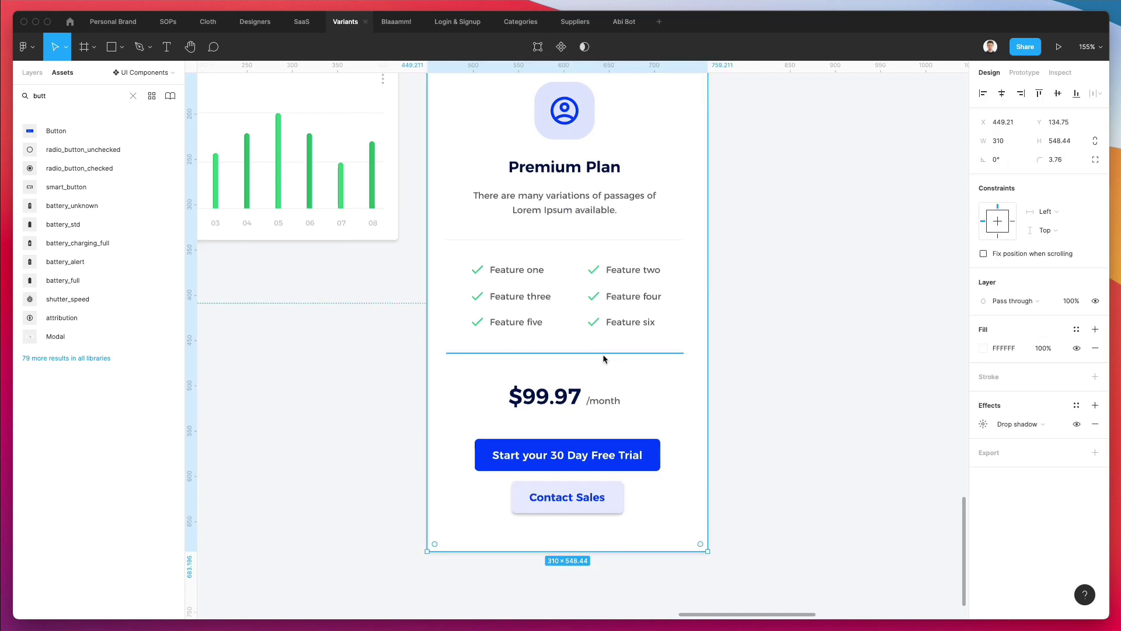
{"action": "left_click_drag", "start_coordinate": [603, 354], "coordinate": [662, 476]}
{"action": "left_click", "coordinate": [823, 383]}
Step: Check the Contact Sales button's padding and alignment settings against the trial button
{"action": "scroll", "coordinate": [668, 431], "scroll_direction": "down", "scroll_amount": 5}
{"action": "left_click", "coordinate": [594, 482]}
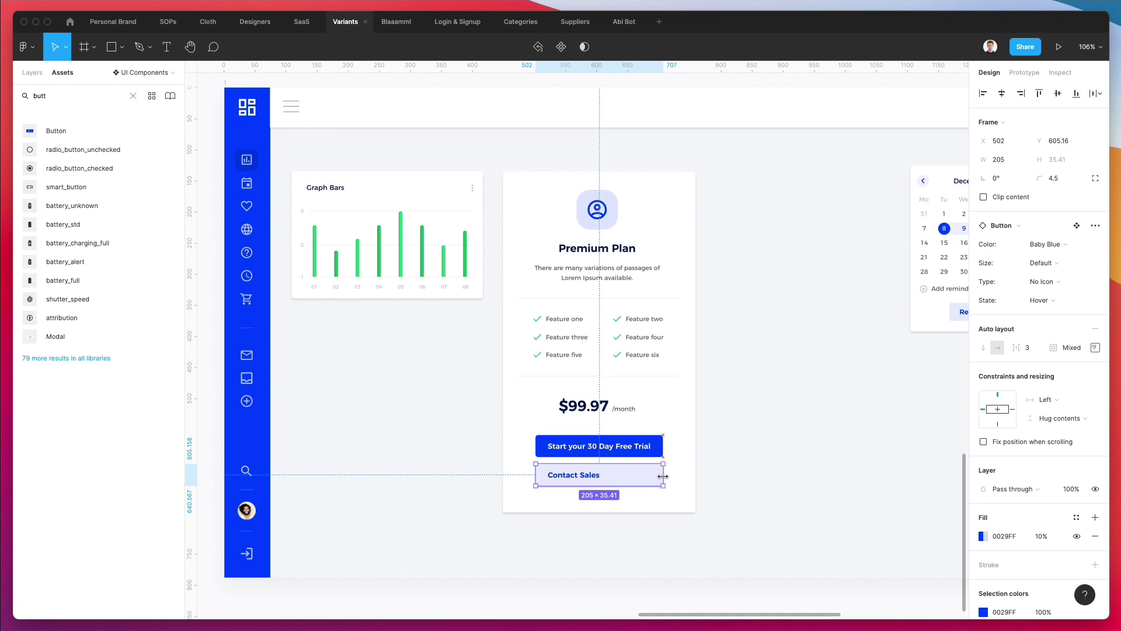
{"action": "double_click", "coordinate": [574, 477]}
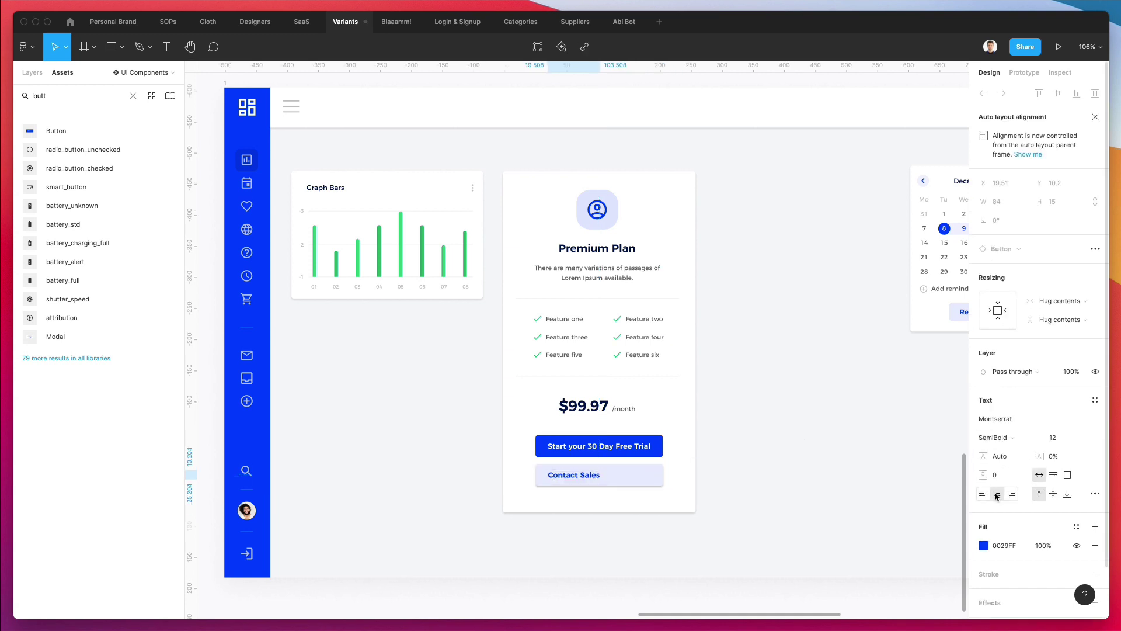
{"action": "key", "text": "Escape"}
{"action": "left_click", "coordinate": [593, 477]}
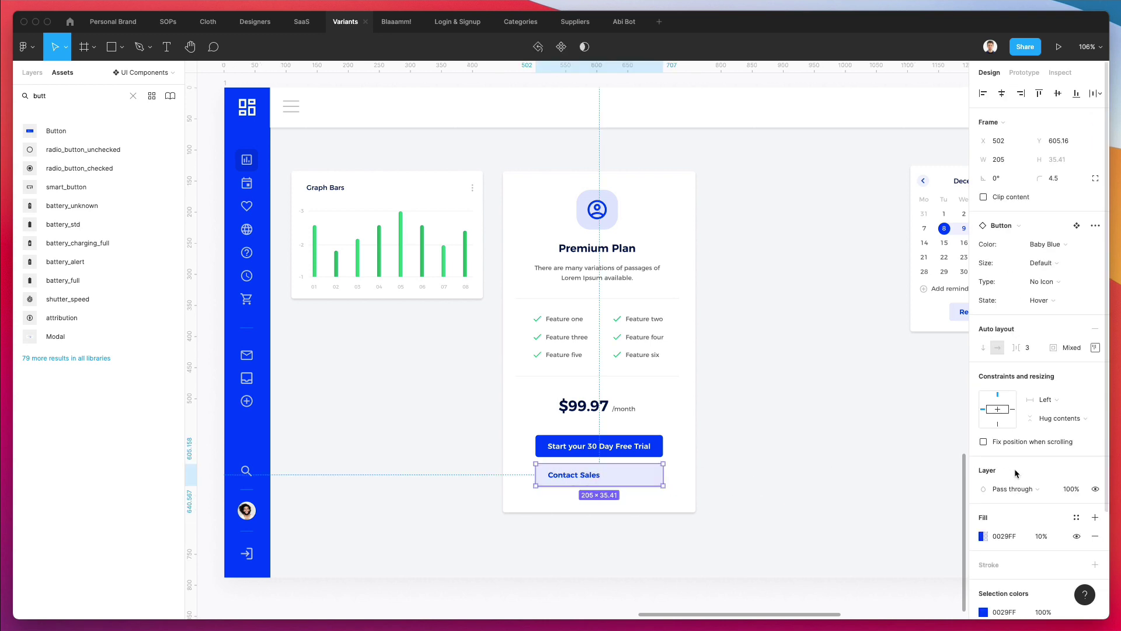
{"action": "scroll", "coordinate": [1023, 405], "scroll_direction": "down", "scroll_amount": 1}
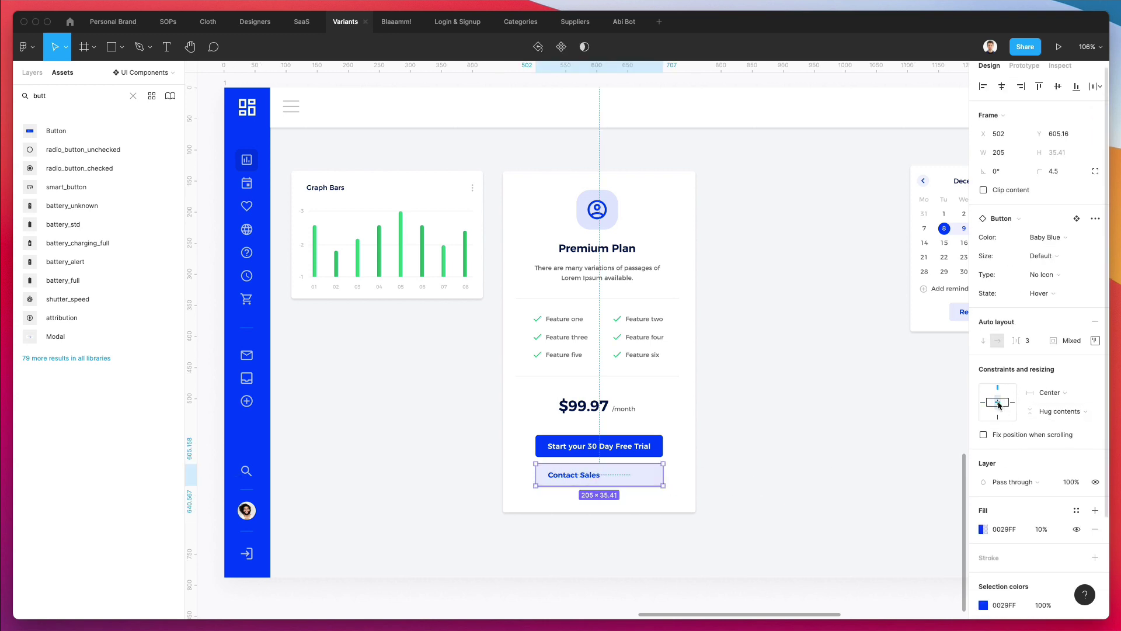
{"action": "left_click", "coordinate": [1096, 341]}
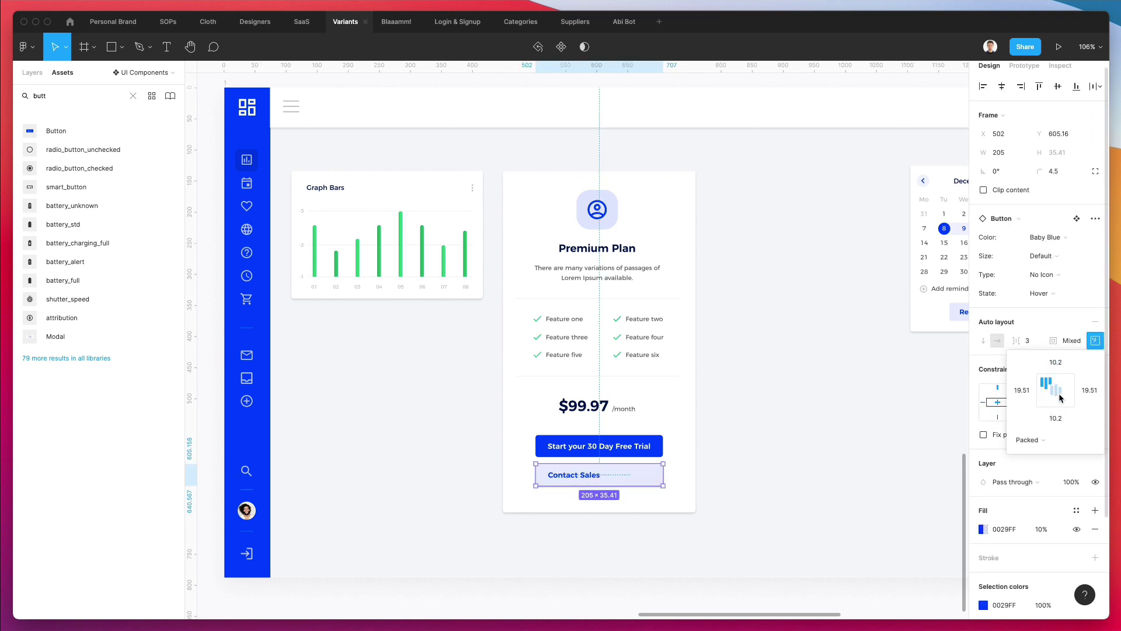
{"action": "left_click", "coordinate": [792, 464]}
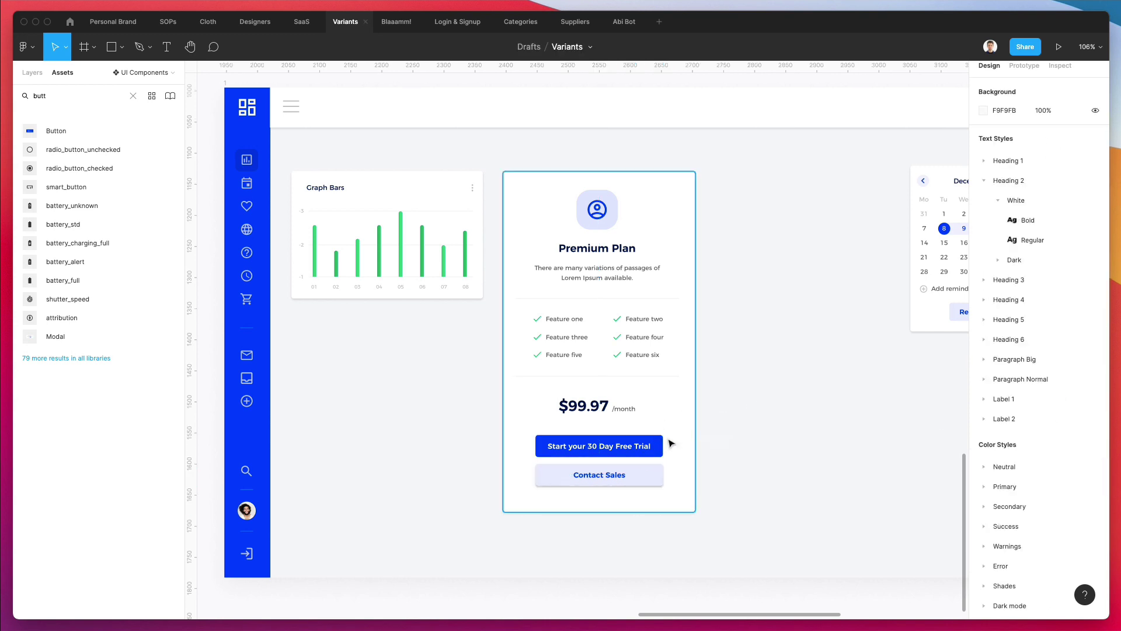
{"action": "left_click", "coordinate": [639, 444]}
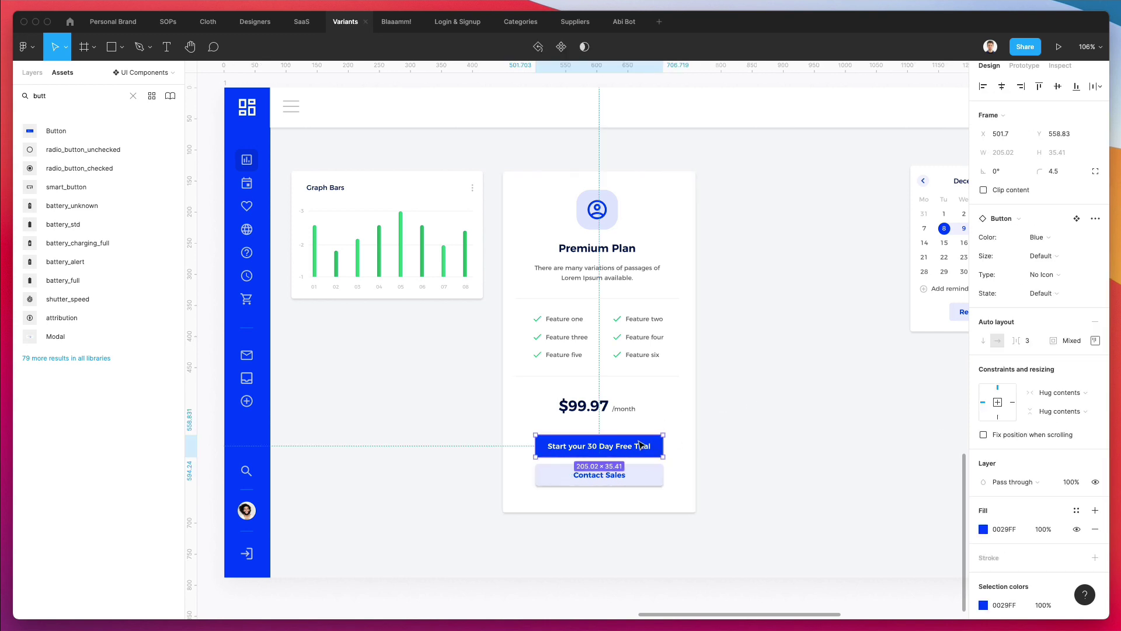
Step: Move the $99.97/month price up to the Premium Plan heading
{"action": "left_click", "coordinate": [736, 428]}
{"action": "scroll", "coordinate": [688, 412], "scroll_direction": "up", "scroll_amount": 3}
{"action": "scroll", "coordinate": [623, 409], "scroll_direction": "up", "scroll_amount": 2}
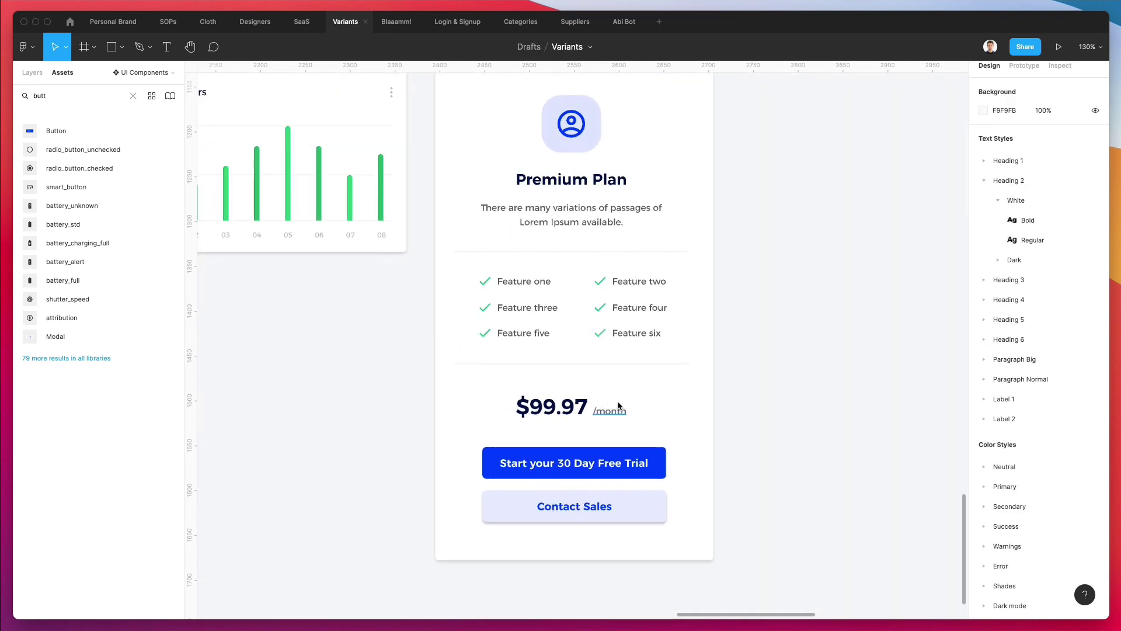
{"action": "scroll", "coordinate": [584, 280], "scroll_direction": "up", "scroll_amount": 2}
{"action": "scroll", "coordinate": [596, 332], "scroll_direction": "up", "scroll_amount": 1}
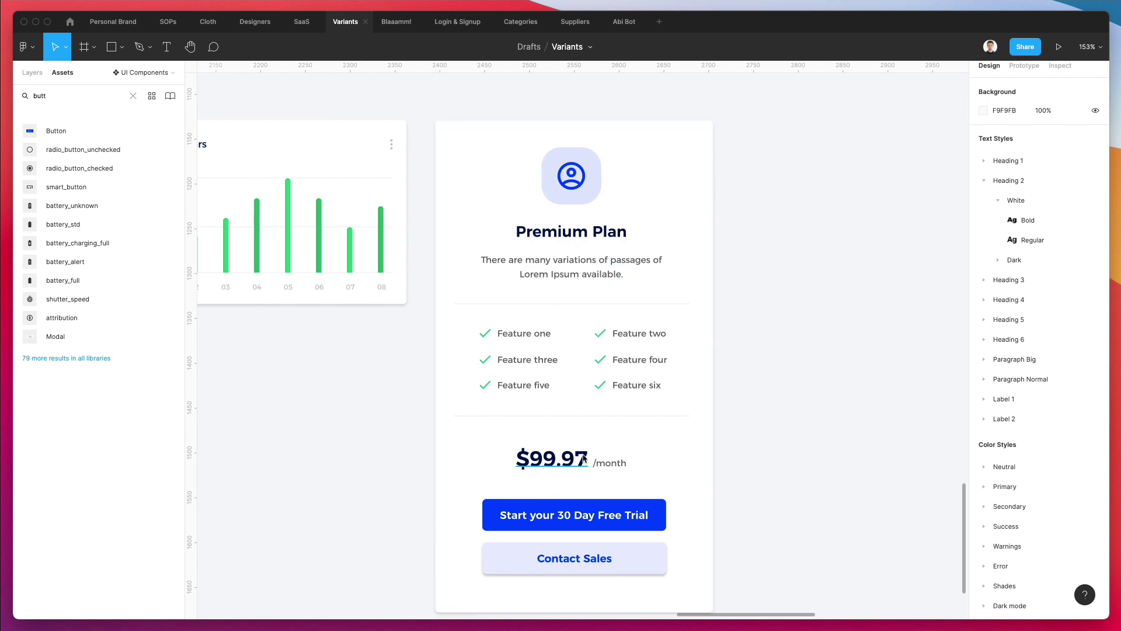
{"action": "left_click_drag", "start_coordinate": [583, 459], "coordinate": [577, 214]}
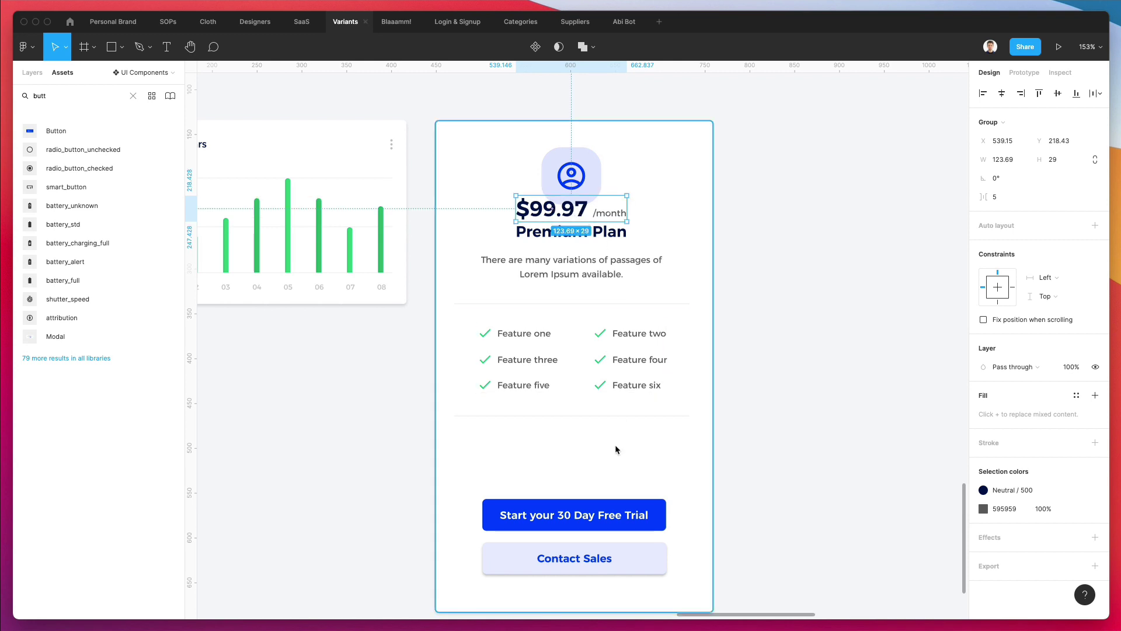
{"action": "scroll", "coordinate": [615, 449], "scroll_direction": "up", "scroll_amount": 2}
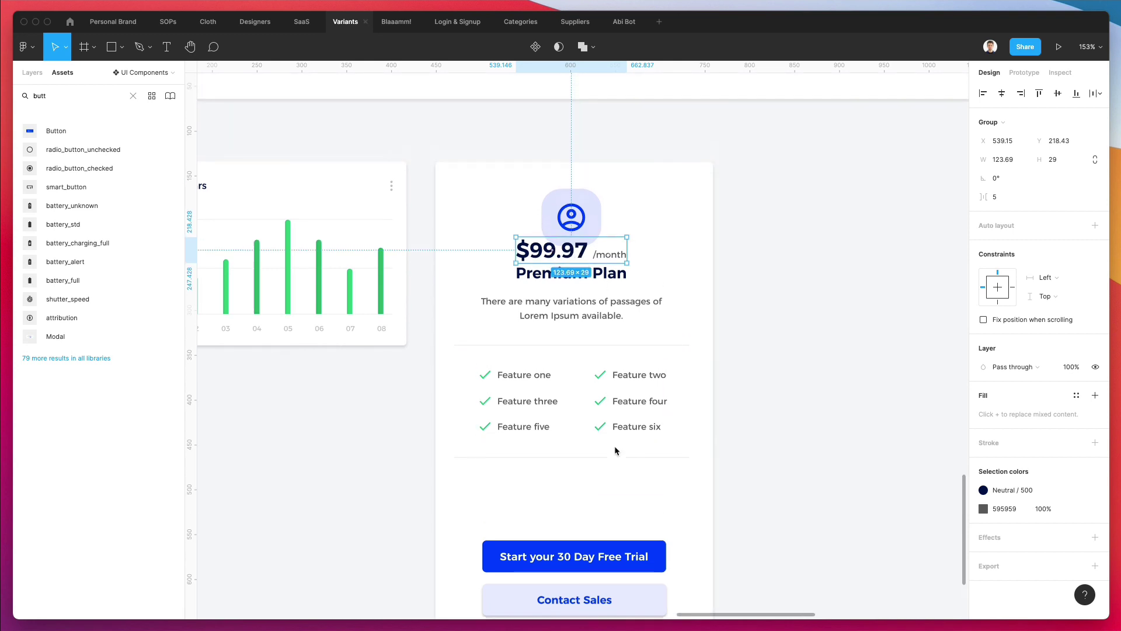
Step: Apply the Heading 5/Dark/Regular text style to the Premium Plan heading
{"action": "left_click", "coordinate": [590, 276]}
{"action": "left_click", "coordinate": [1024, 329]}
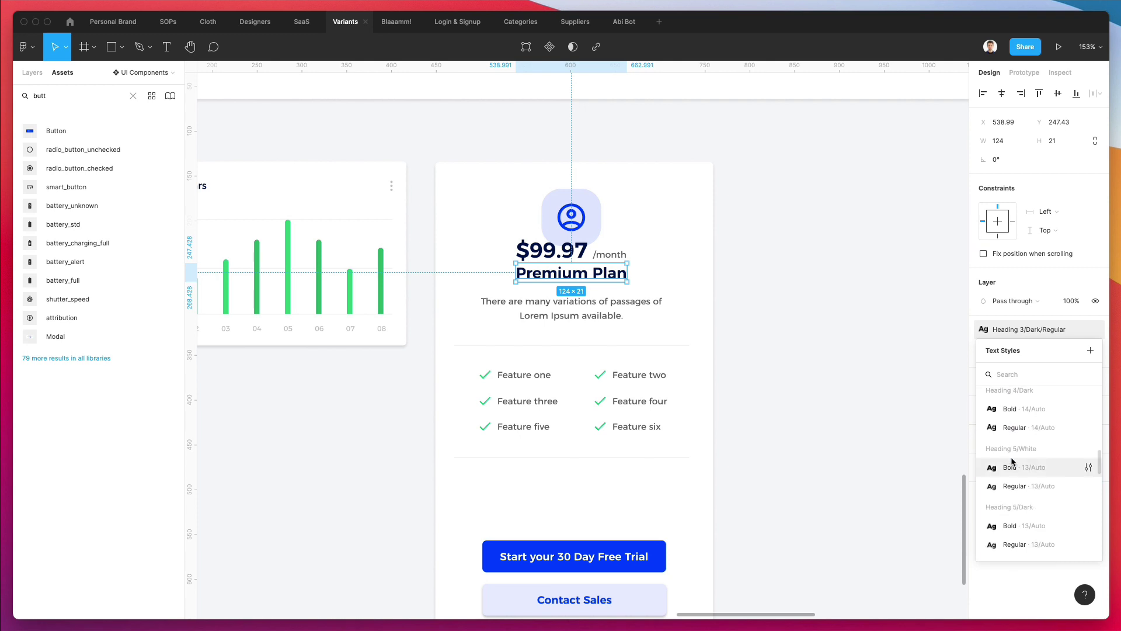
{"action": "scroll", "coordinate": [1012, 461], "scroll_direction": "down", "scroll_amount": 3}
{"action": "left_click", "coordinate": [1013, 478]}
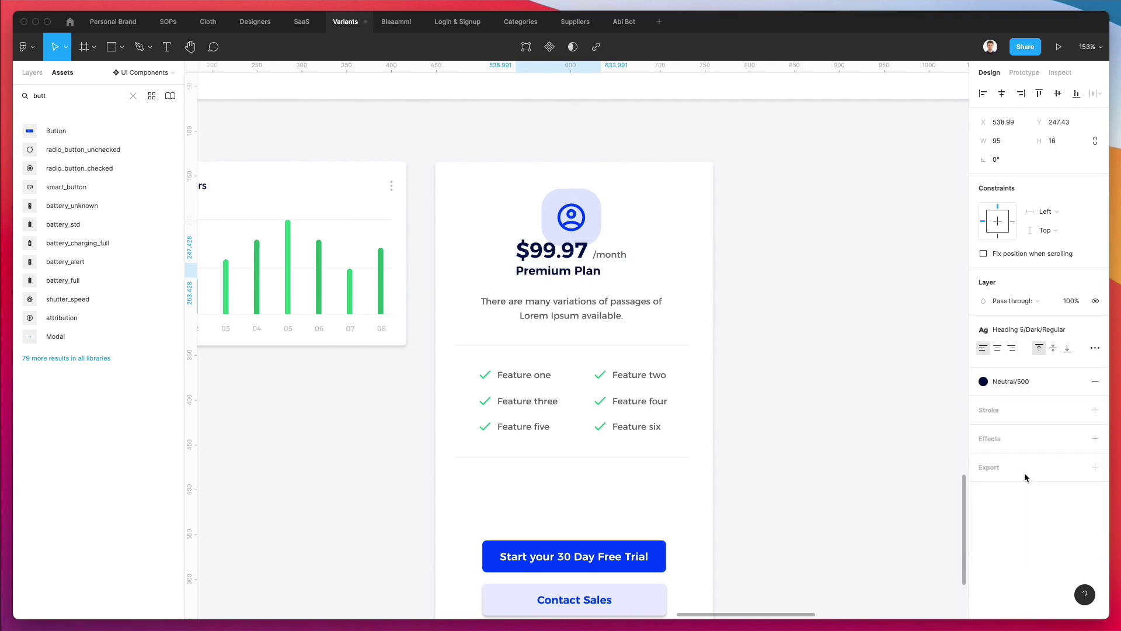
Step: Reposition the price group directly below the Premium Plan heading, undoing an accidental card move
{"action": "key", "text": "super+a"}
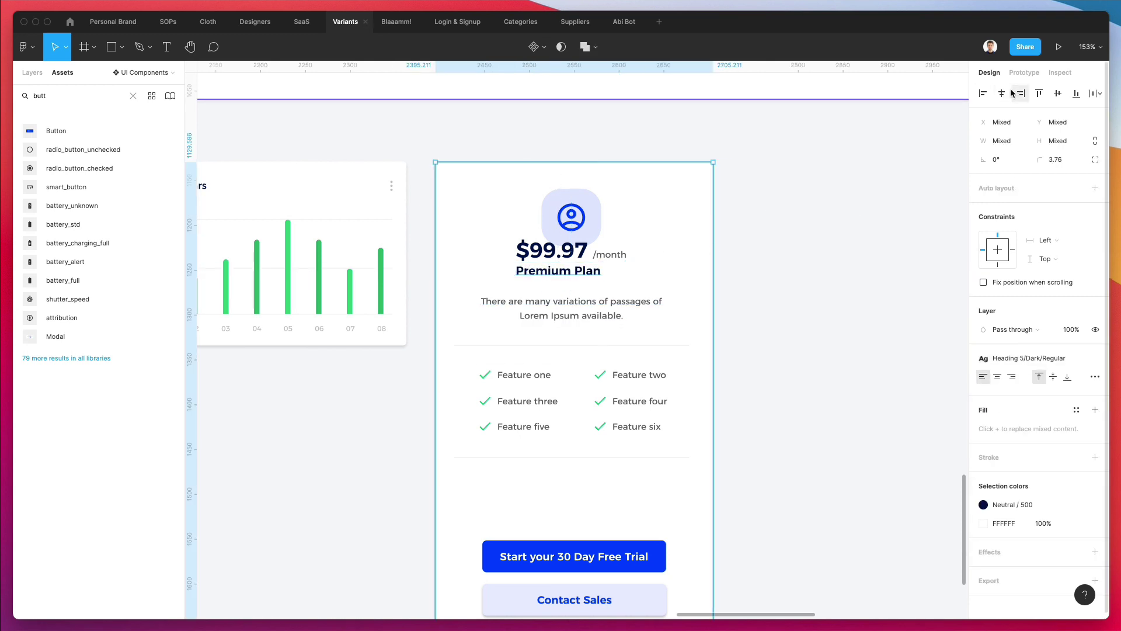
{"action": "left_click", "coordinate": [770, 257]}
{"action": "left_click_drag", "start_coordinate": [579, 262], "coordinate": [582, 248]}
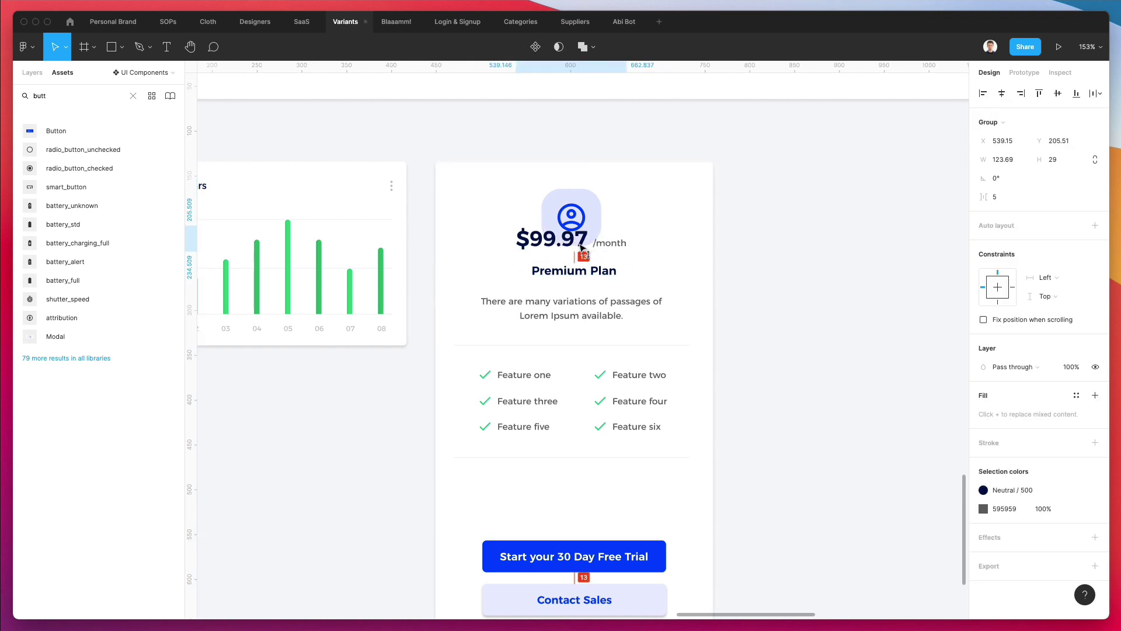
{"action": "left_click", "coordinate": [589, 272], "text": "shift"}
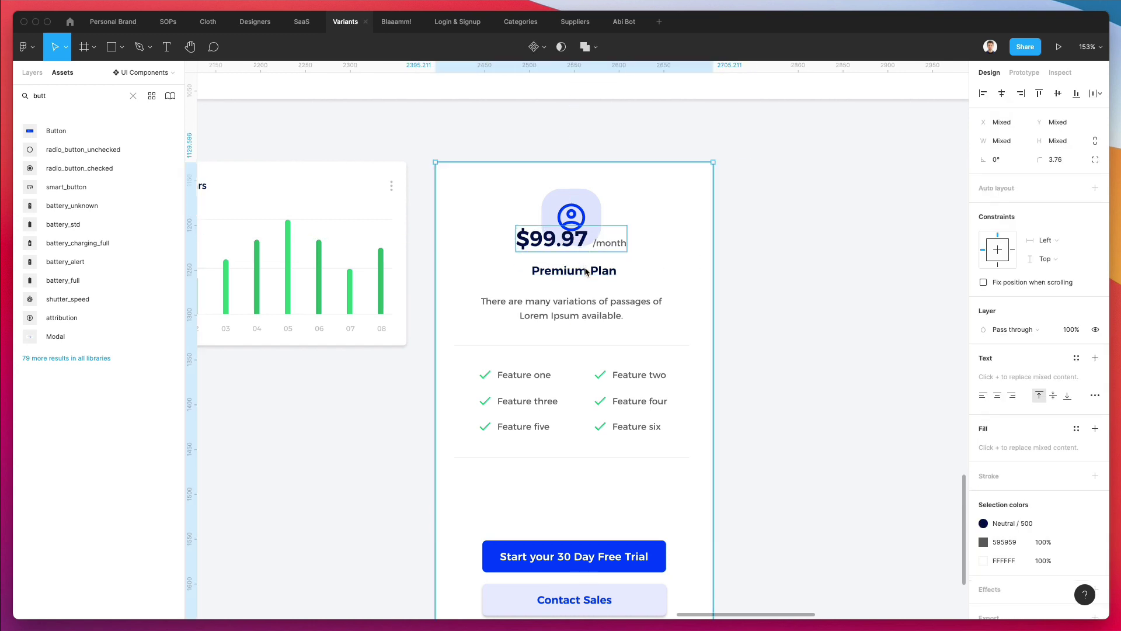
{"action": "left_click", "coordinate": [647, 229]}
{"action": "left_click_drag", "start_coordinate": [583, 250], "coordinate": [582, 300]}
{"action": "key", "text": "super+z"}
{"action": "left_click_drag", "start_coordinate": [562, 242], "coordinate": [563, 300]}
Step: Shift the description, dividers and feature list to sit just below the price
{"action": "left_click", "coordinate": [643, 319]}
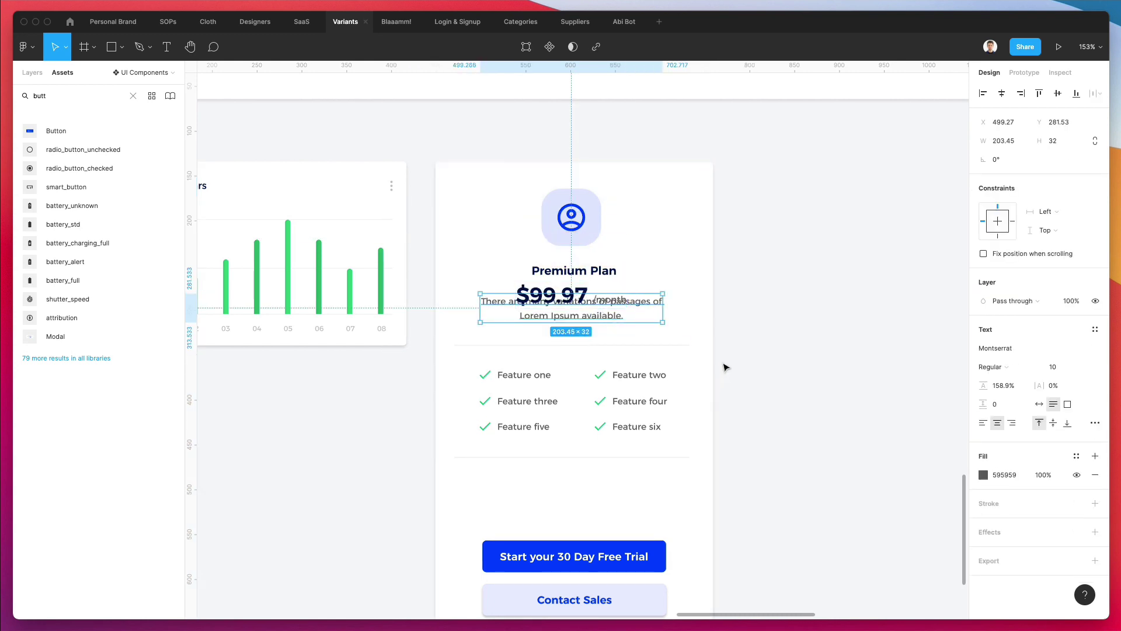
{"action": "left_click_drag", "start_coordinate": [749, 330], "coordinate": [477, 496]}
{"action": "key", "text": "shift+Down"}
{"action": "key", "text": "shift+Down"}
{"action": "key", "text": "shift+Down"}
{"action": "key", "text": "shift+Down"}
{"action": "key", "text": "Up"}
{"action": "key", "text": "Up"}
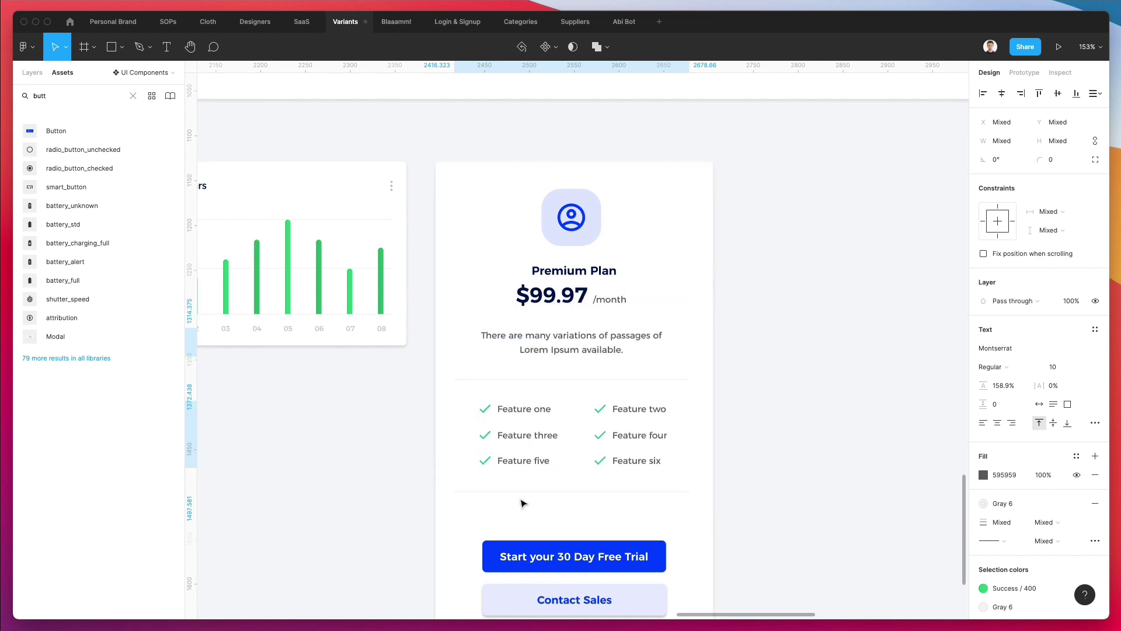
Step: Switch the Premium Plan heading to the Heading 6/Dark/Regular text style
{"action": "left_click", "coordinate": [587, 270]}
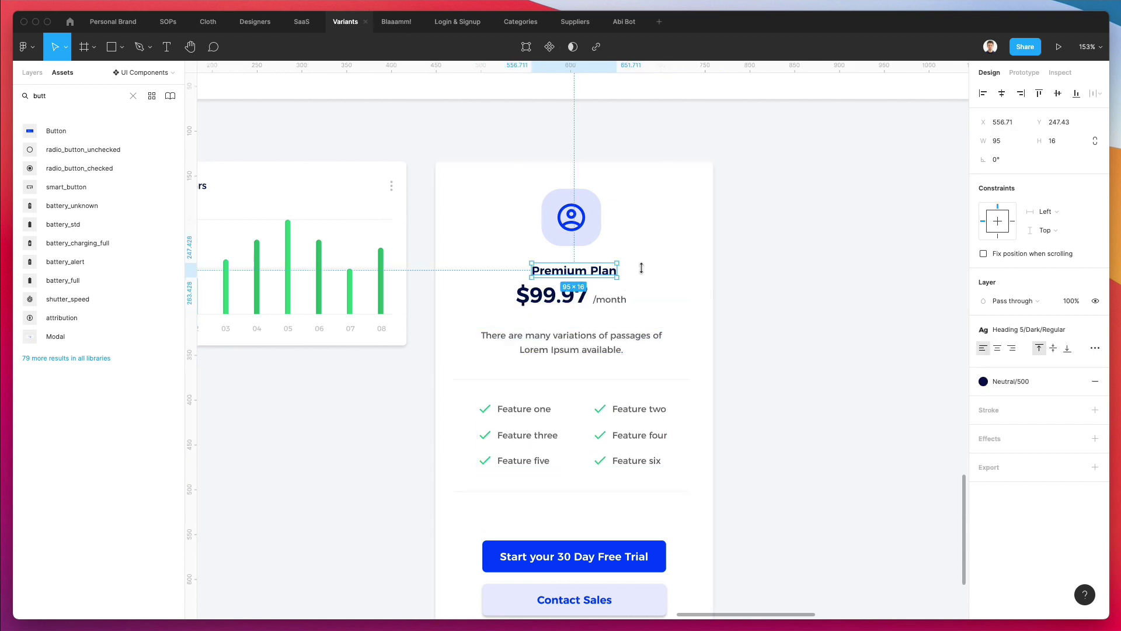
{"action": "left_click", "coordinate": [1055, 329]}
{"action": "scroll", "coordinate": [1037, 456], "scroll_direction": "down", "scroll_amount": 1}
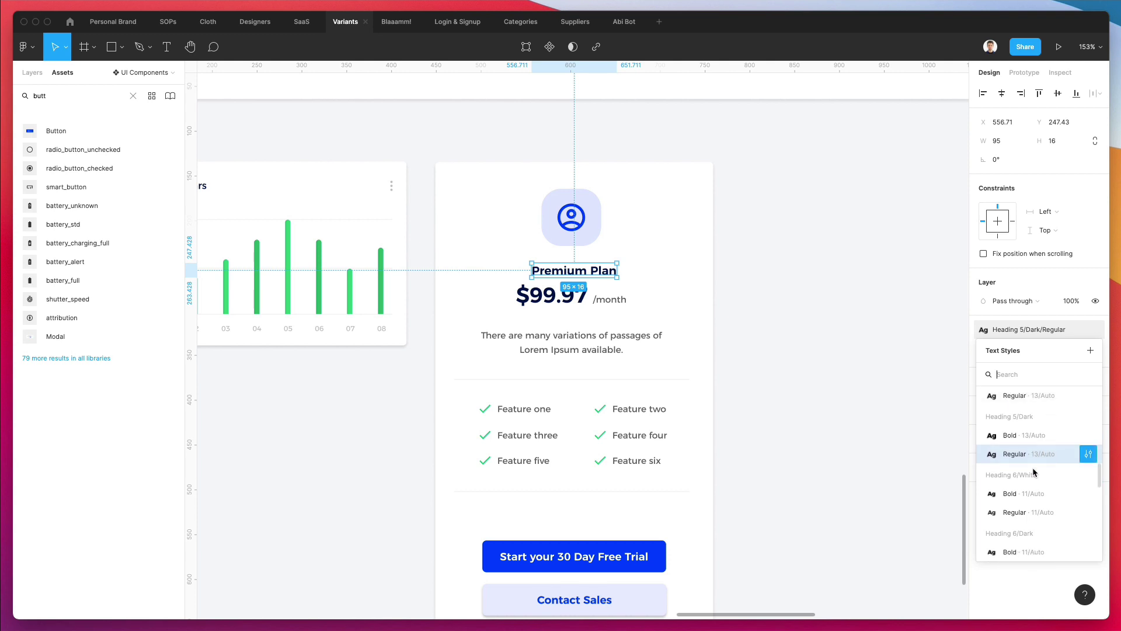
{"action": "scroll", "coordinate": [1020, 516], "scroll_direction": "down", "scroll_amount": 1}
{"action": "left_click", "coordinate": [1020, 523]}
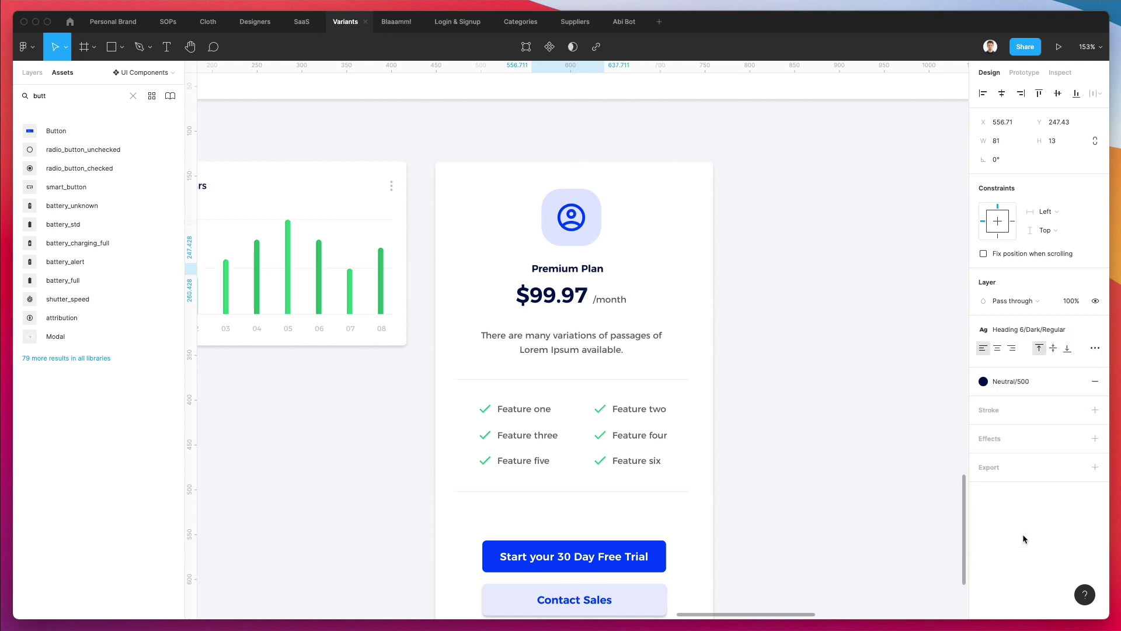
{"action": "key", "text": "super+a"}
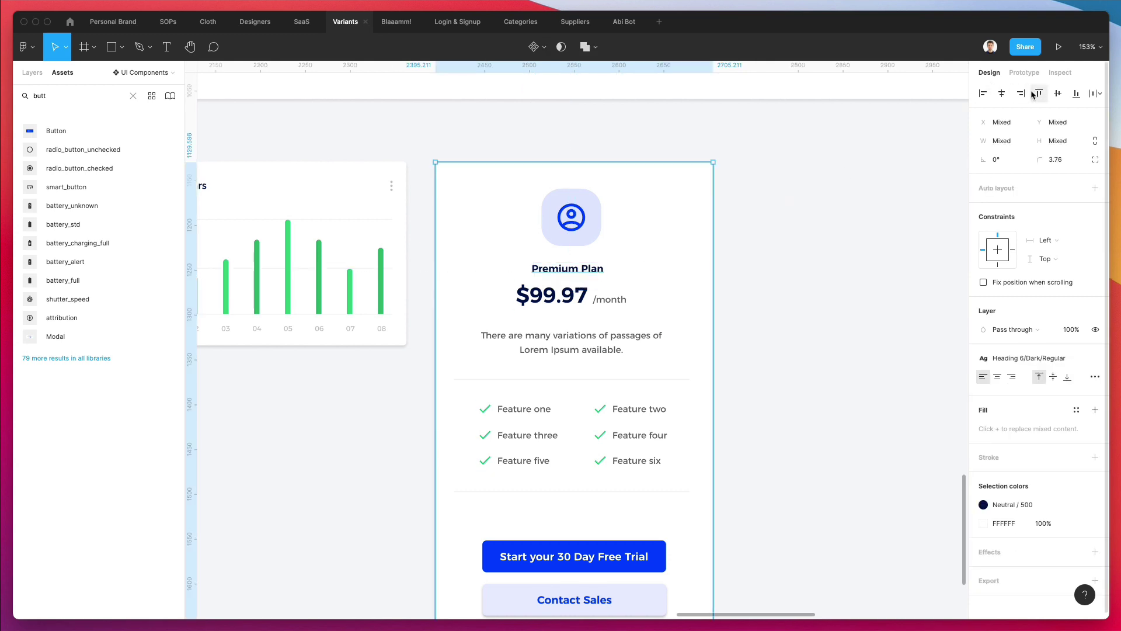
{"action": "left_click", "coordinate": [856, 239]}
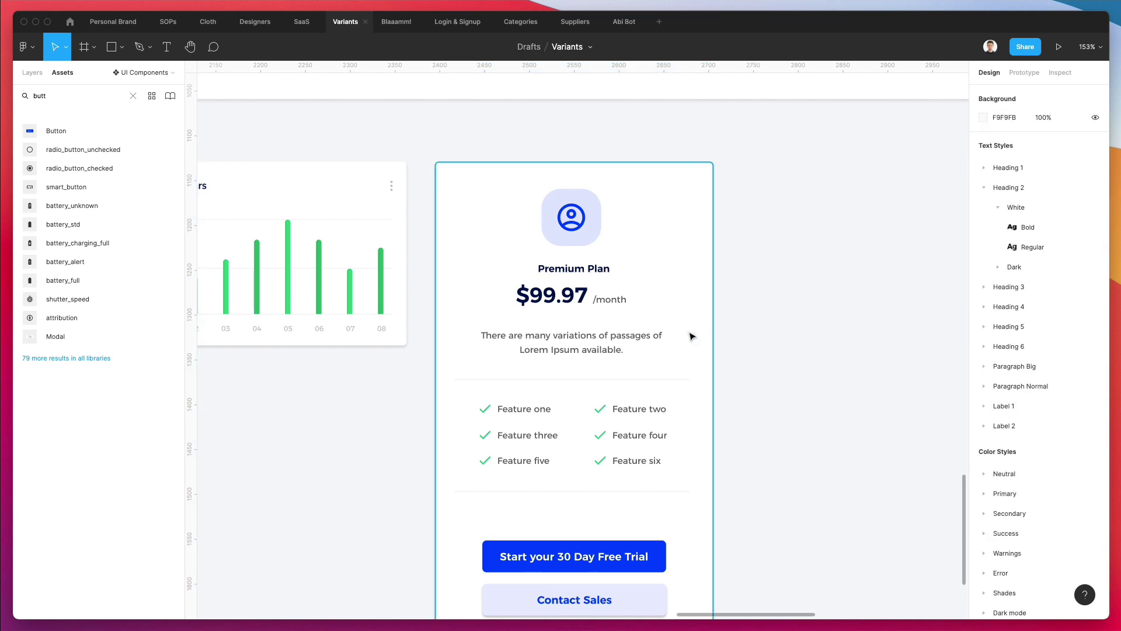
Step: Nudge the $99.97 price group down and detach the title's text style
{"action": "left_click", "coordinate": [605, 296]}
{"action": "key", "text": "Down"}
{"action": "key", "text": "Down"}
{"action": "key", "text": "Down"}
{"action": "key", "text": "Down"}
{"action": "key", "text": "Down"}
{"action": "key", "text": "Down"}
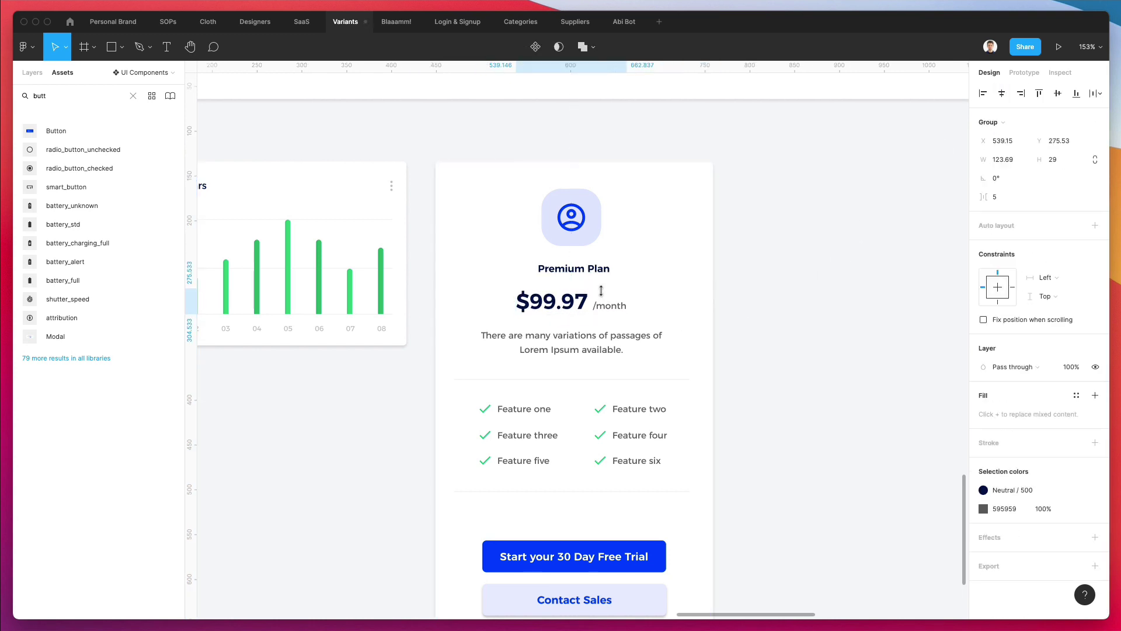
{"action": "left_click", "coordinate": [581, 270]}
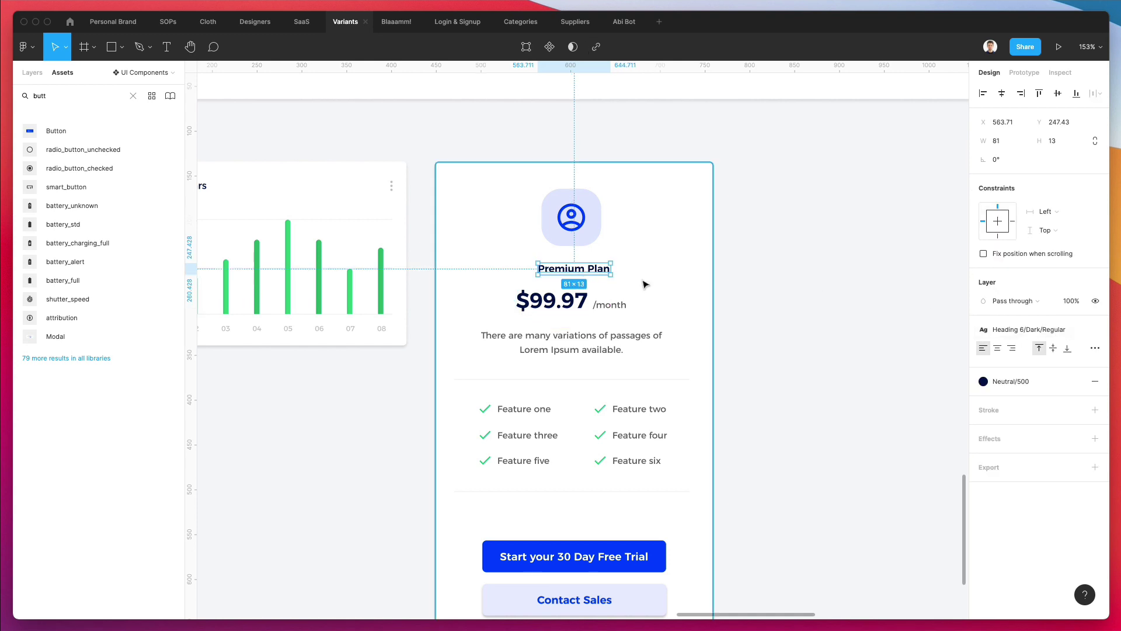
{"action": "left_click", "coordinate": [1096, 330]}
{"action": "double_click", "coordinate": [591, 270]}
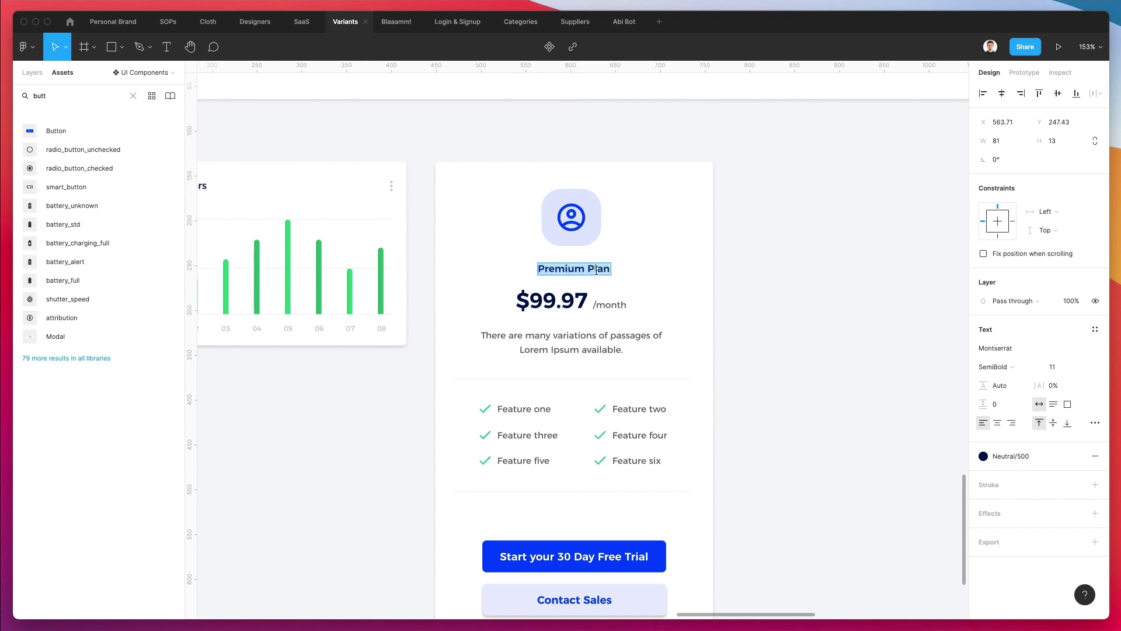
{"action": "key", "text": "Escape"}
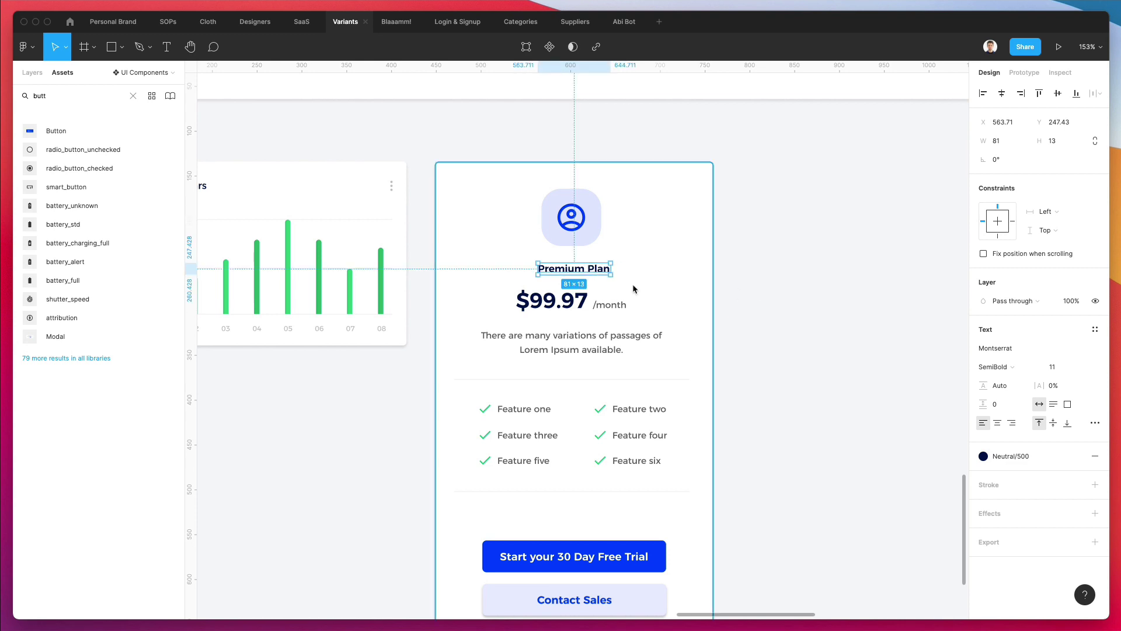
Step: Make the title uppercase with 19.5% letter spacing and Neutral/400 colour
{"action": "left_click", "coordinate": [1096, 423]}
{"action": "left_click", "coordinate": [914, 523]}
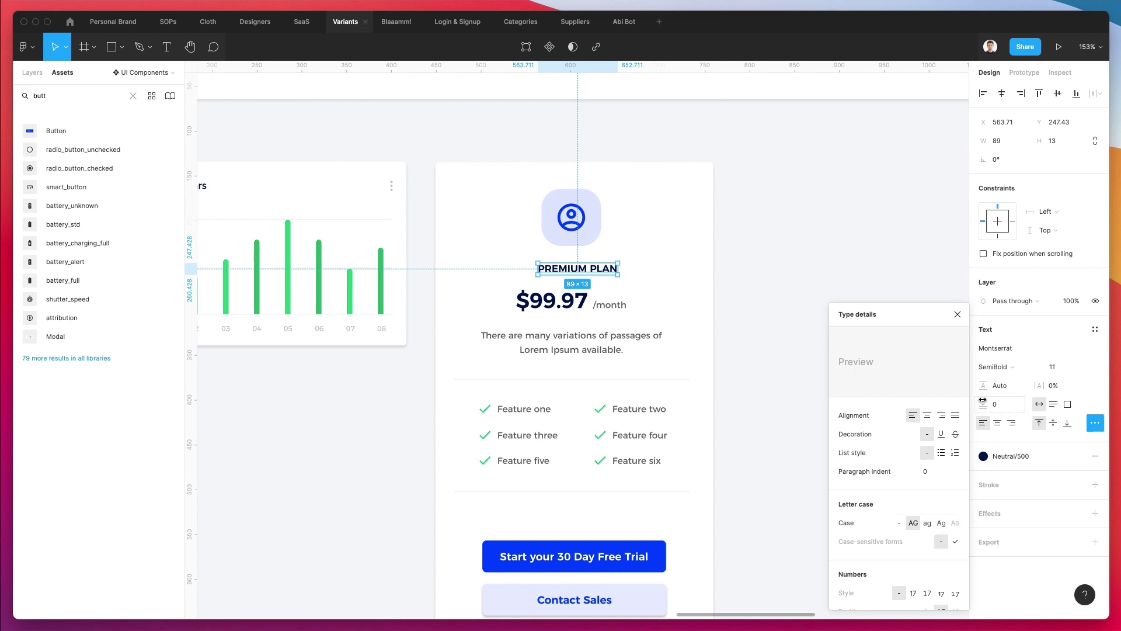
{"action": "left_click_drag", "start_coordinate": [1036, 385], "coordinate": [1058, 383]}
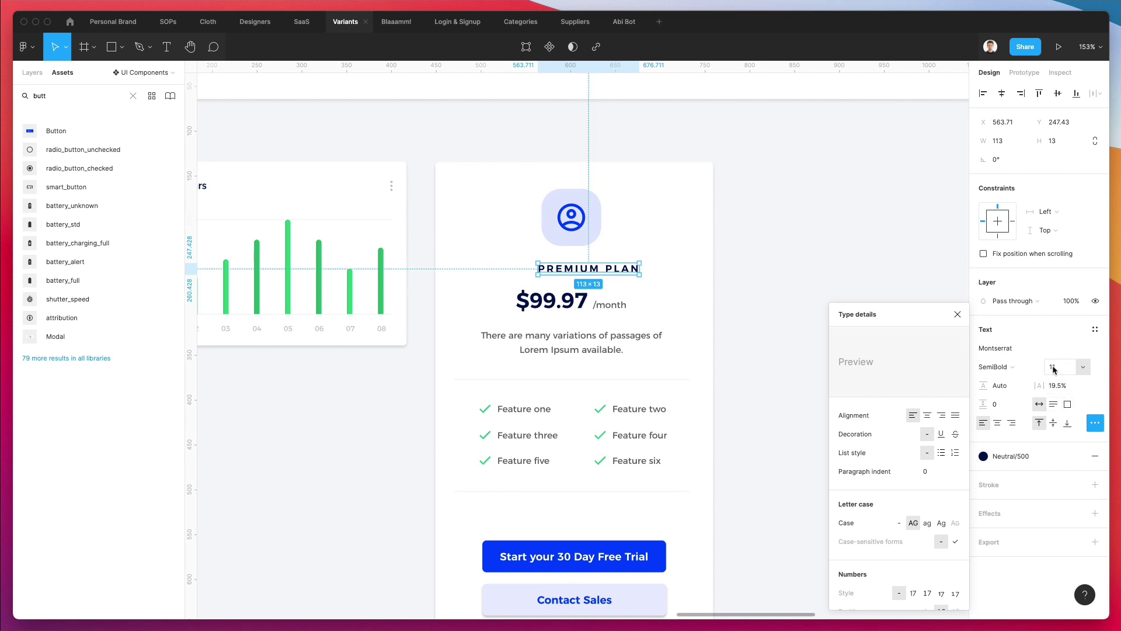
{"action": "left_click", "coordinate": [1005, 456]}
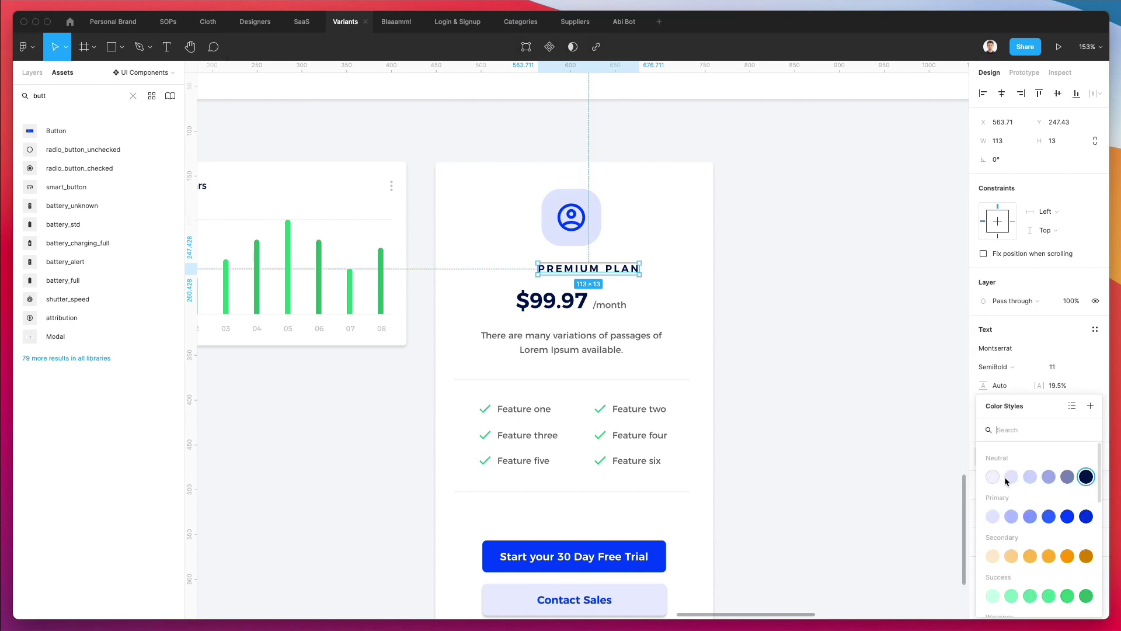
{"action": "left_click", "coordinate": [1068, 477]}
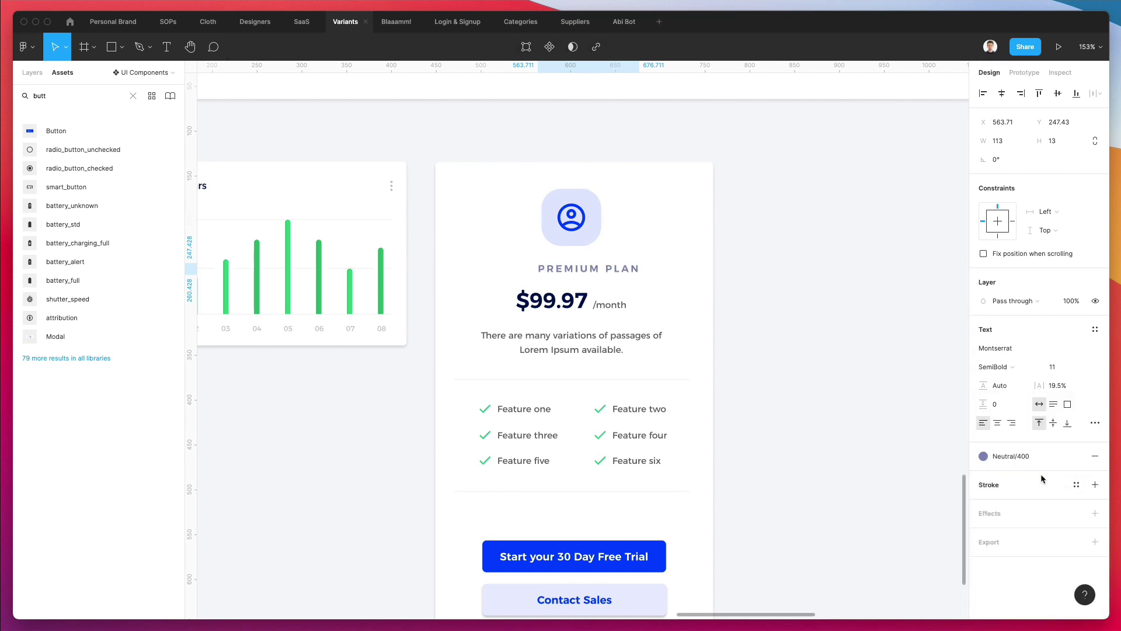
Step: Nudge the PREMIUM PLAN title 1 px to the left
{"action": "key", "text": "super+a"}
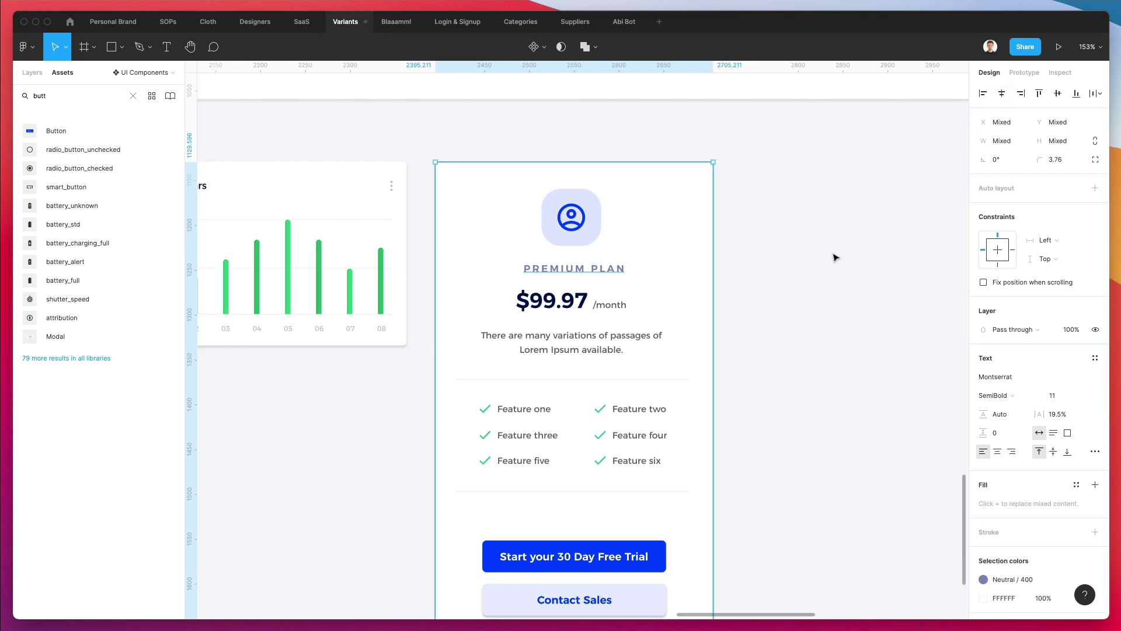
{"action": "left_click", "coordinate": [823, 325]}
{"action": "scroll", "coordinate": [794, 374], "scroll_direction": "down", "scroll_amount": 2}
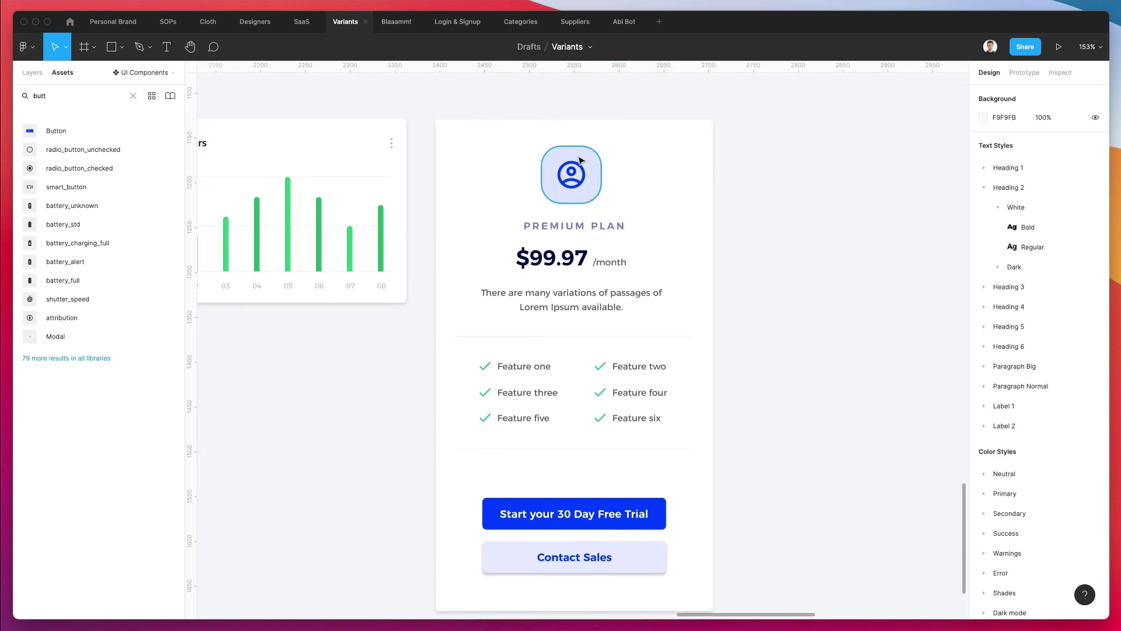
{"action": "left_click", "coordinate": [609, 230]}
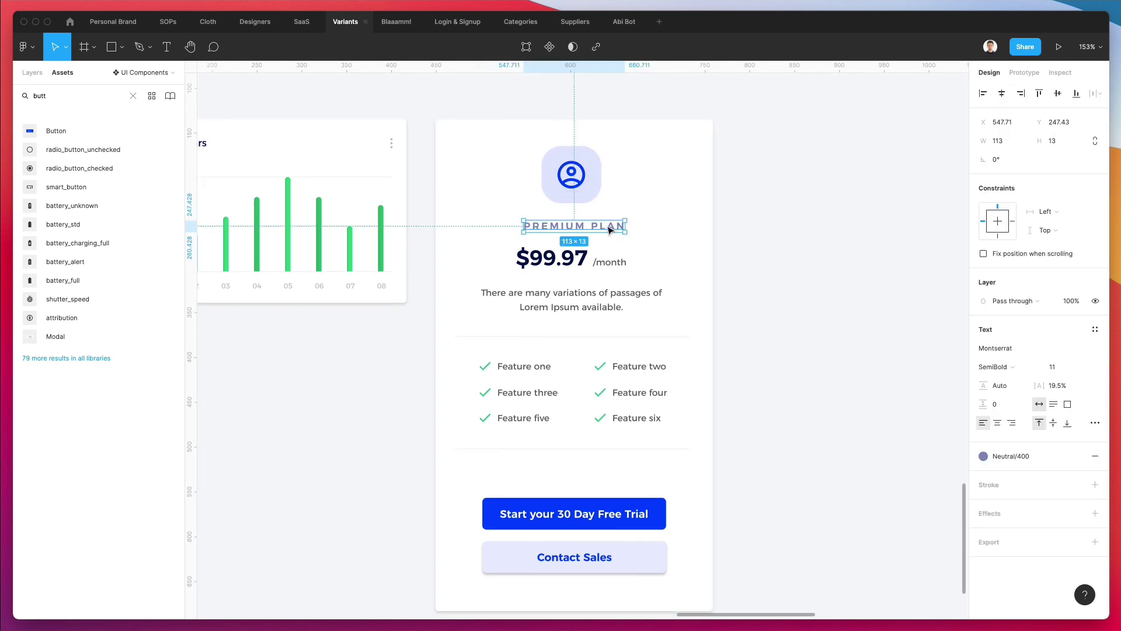
{"action": "key", "text": "Left"}
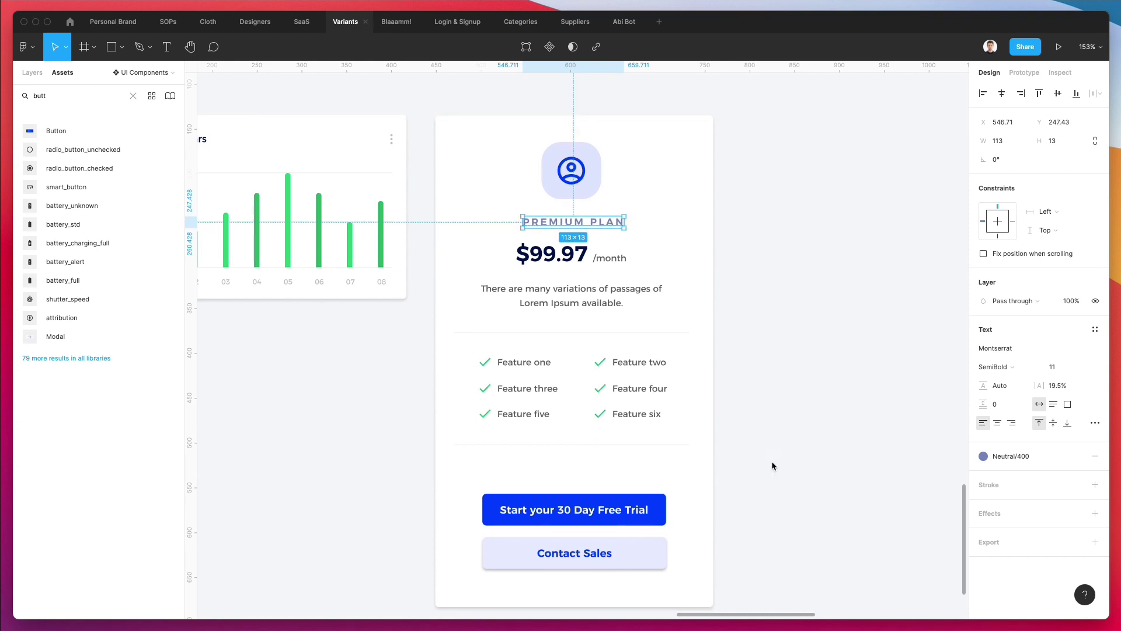
Step: Move the card's two buttons up
{"action": "left_click_drag", "start_coordinate": [796, 458], "coordinate": [446, 613]}
{"action": "left_click_drag", "start_coordinate": [780, 504], "coordinate": [711, 529]}
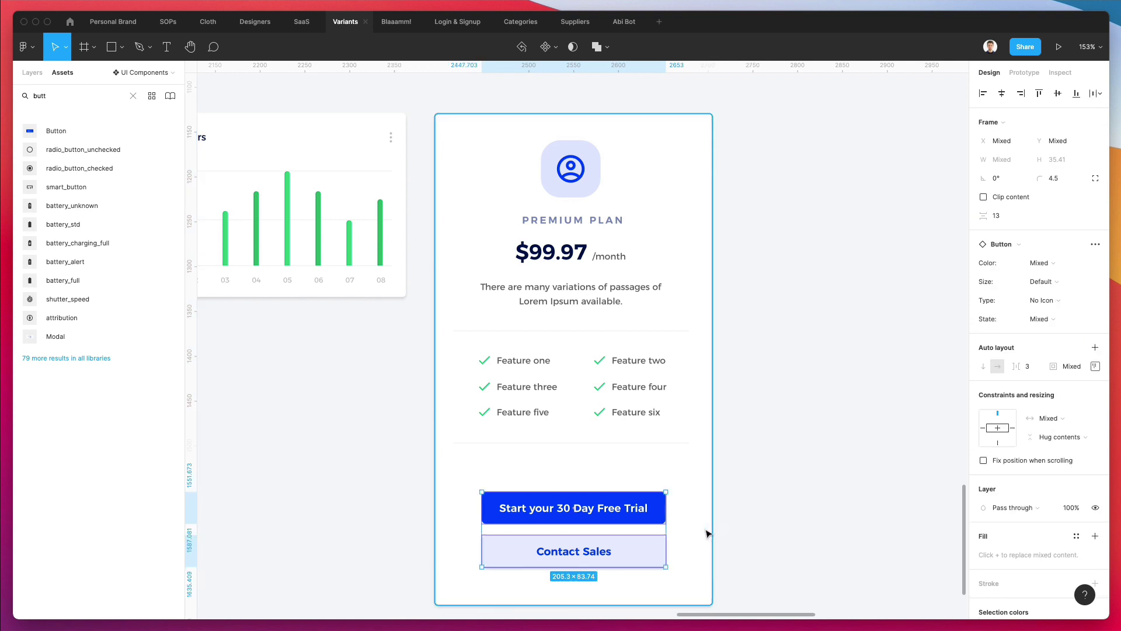
{"action": "key", "text": "shift+Up"}
{"action": "key", "text": "shift+Up"}
{"action": "key", "text": "Up"}
{"action": "key", "text": "Up"}
{"action": "key", "text": "Up"}
{"action": "key", "text": "Up"}
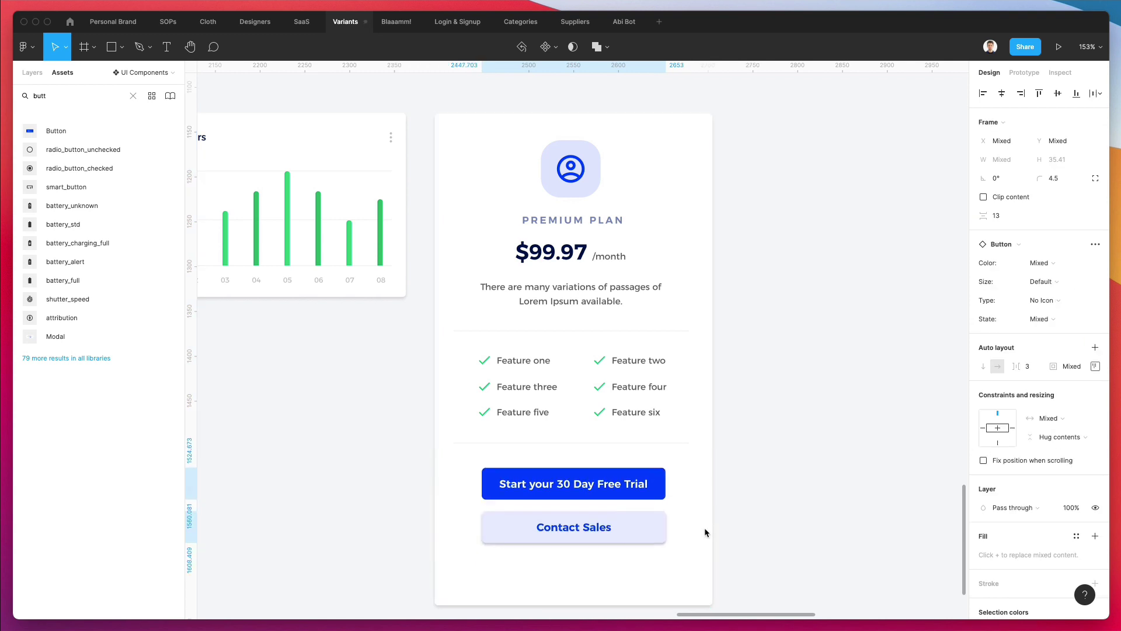
Step: Shorten the pricing card frame to 517.78 tall
{"action": "left_click", "coordinate": [629, 573]}
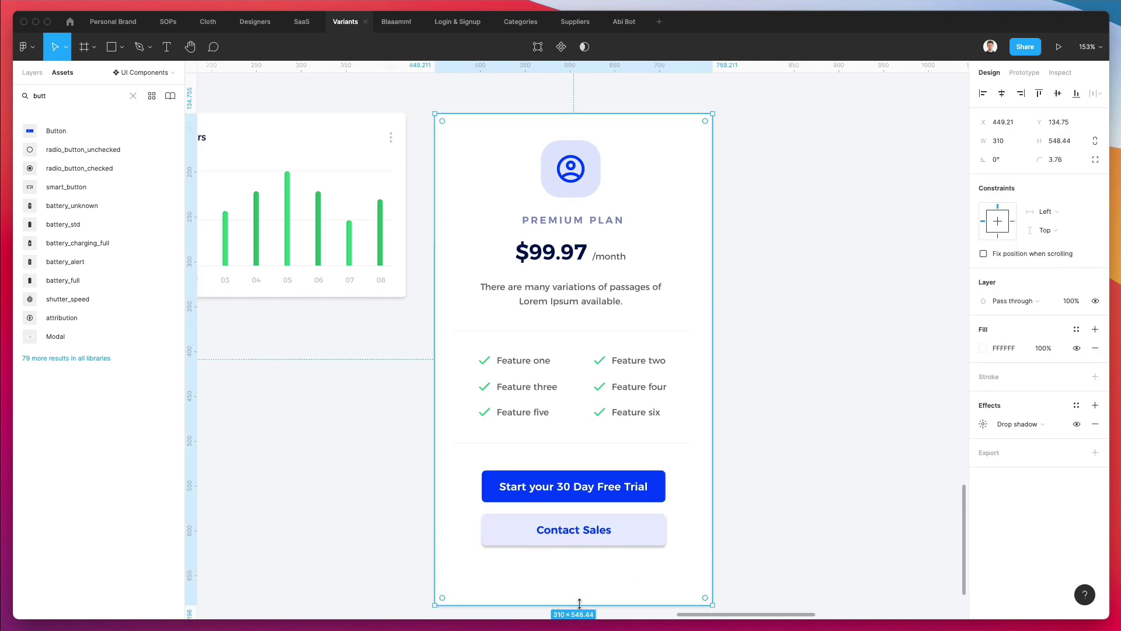
{"action": "left_click_drag", "start_coordinate": [579, 603], "coordinate": [577, 578]}
{"action": "left_click", "coordinate": [773, 471]}
{"action": "scroll", "coordinate": [774, 471], "scroll_direction": "down", "scroll_amount": 3}
Step: Group the card's layers, make it a component, and add a second variant
{"action": "left_click_drag", "start_coordinate": [782, 563], "coordinate": [543, 221]}
{"action": "key", "text": "super+g"}
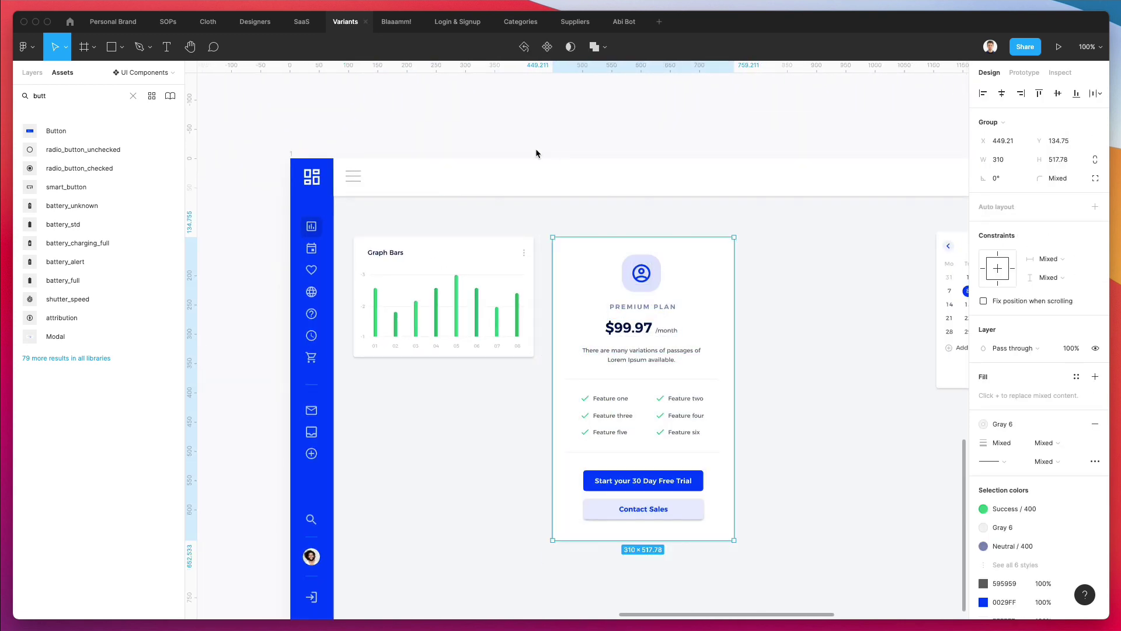
{"action": "left_click", "coordinate": [547, 47]}
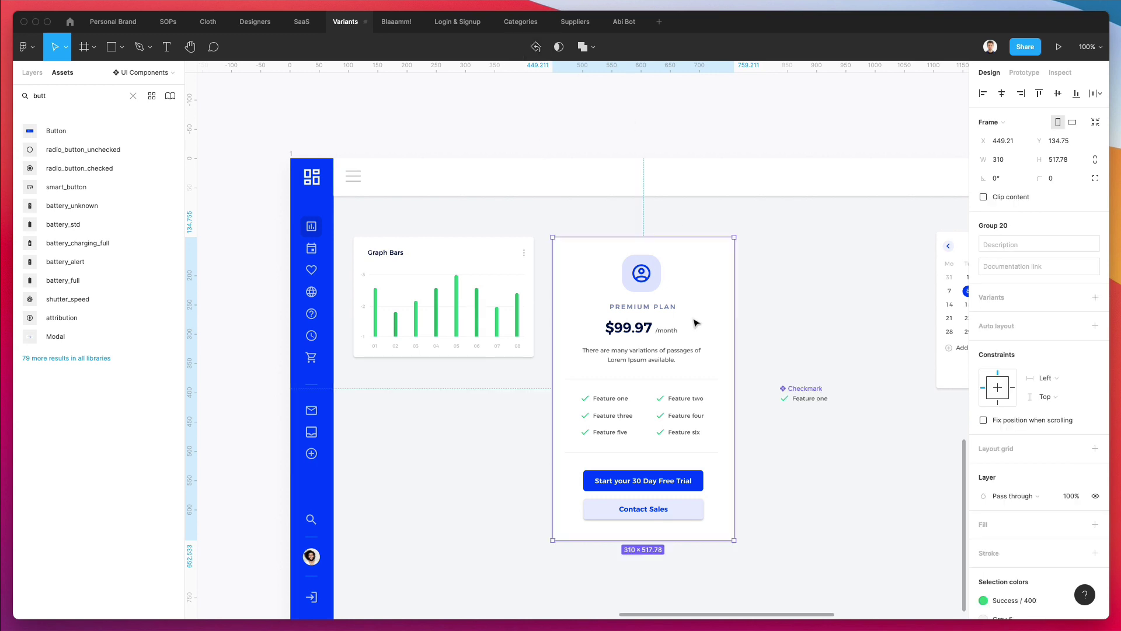
{"action": "left_click", "coordinate": [1095, 297]}
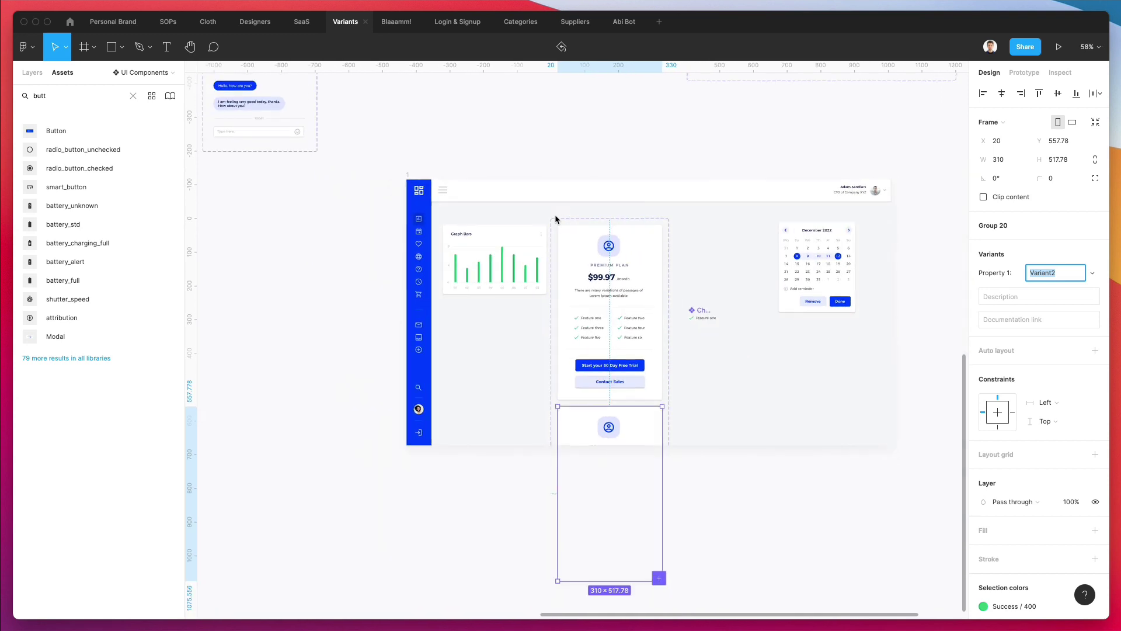
{"action": "left_click_drag", "start_coordinate": [563, 225], "coordinate": [870, 167]}
{"action": "scroll", "coordinate": [887, 195], "scroll_direction": "right", "scroll_amount": 4}
{"action": "scroll", "coordinate": [887, 195], "scroll_direction": "up", "scroll_amount": 3}
{"action": "left_click_drag", "start_coordinate": [680, 440], "coordinate": [691, 198]}
{"action": "scroll", "coordinate": [692, 198], "scroll_direction": "up", "scroll_amount": 5}
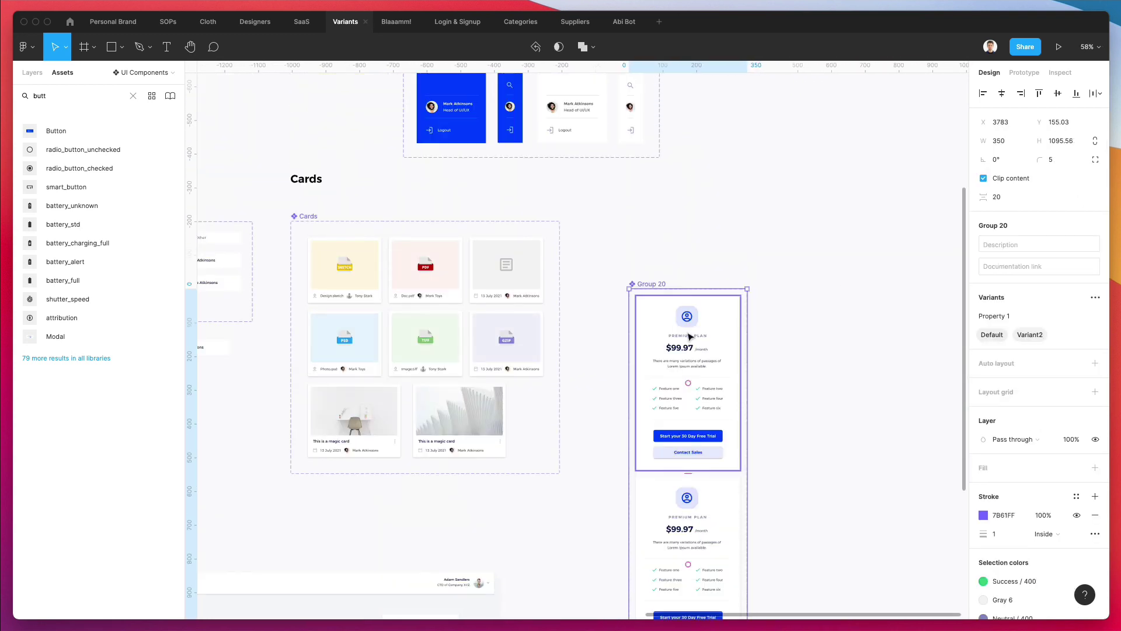
{"action": "left_click_drag", "start_coordinate": [694, 386], "coordinate": [651, 312]}
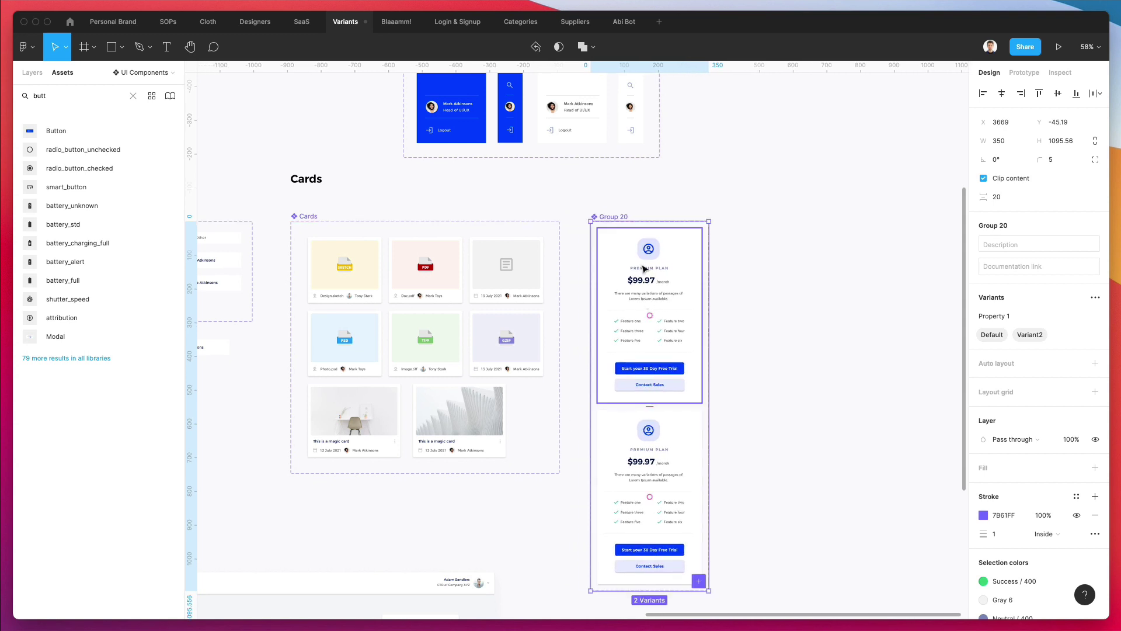
{"action": "left_click", "coordinate": [23, 71]}
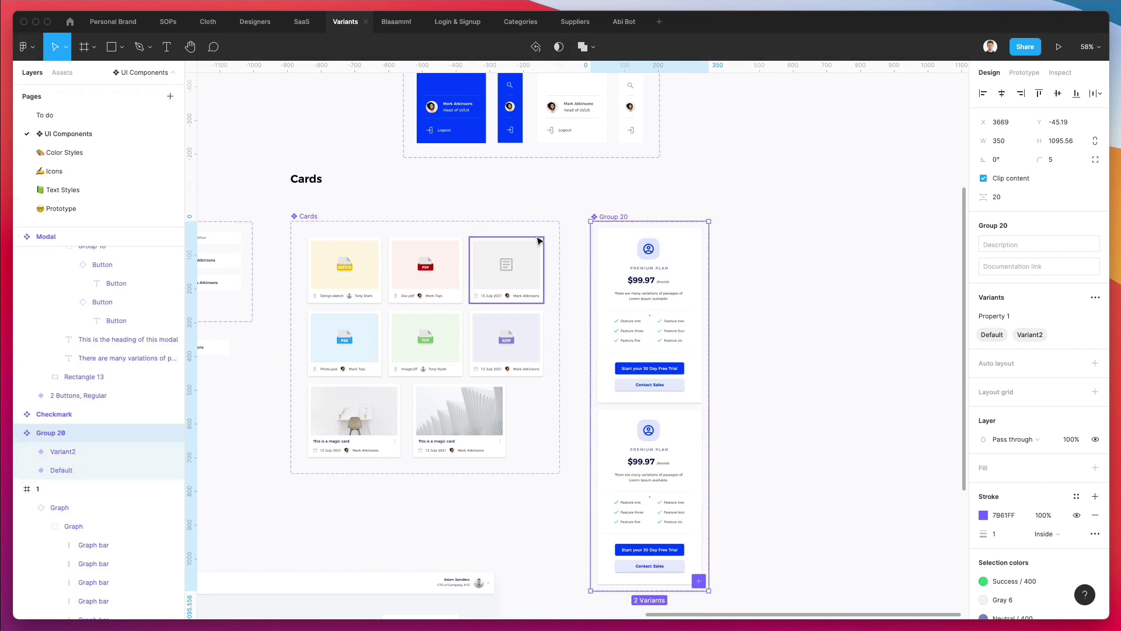
{"action": "key", "text": "super+r"}
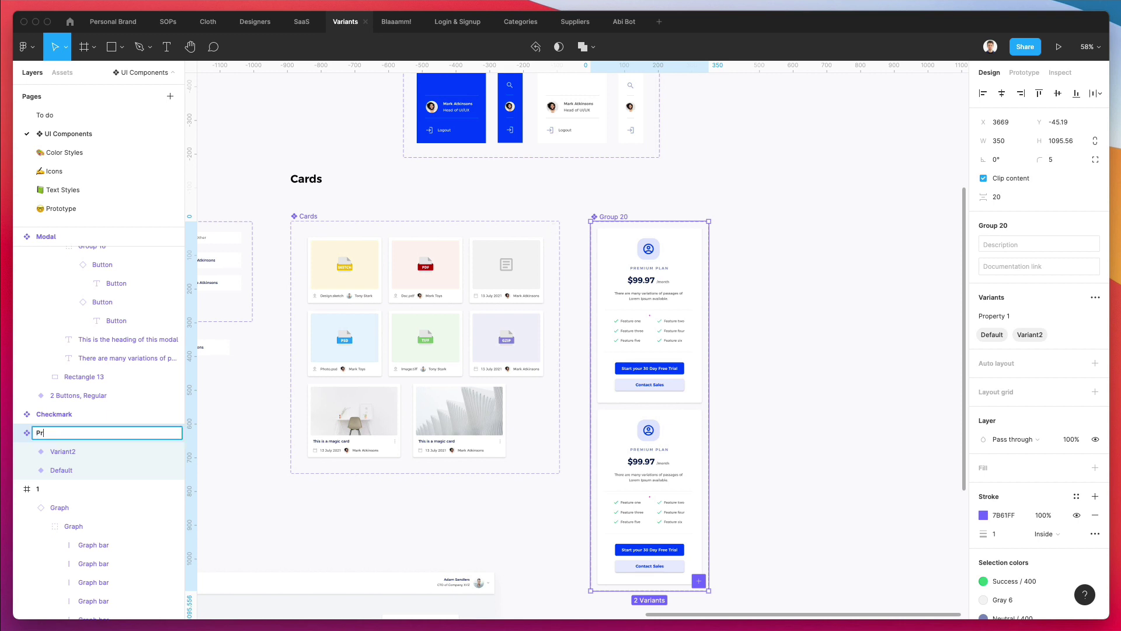
{"action": "key", "text": "Return"}
{"action": "left_click", "coordinate": [909, 259]}
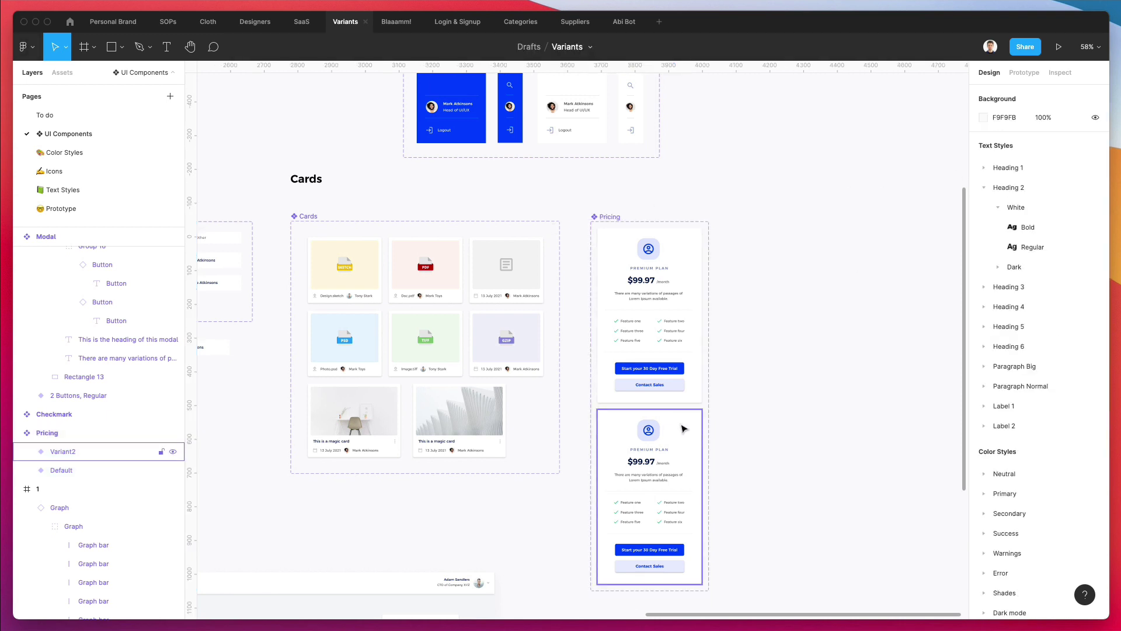
{"action": "left_click", "coordinate": [646, 227]}
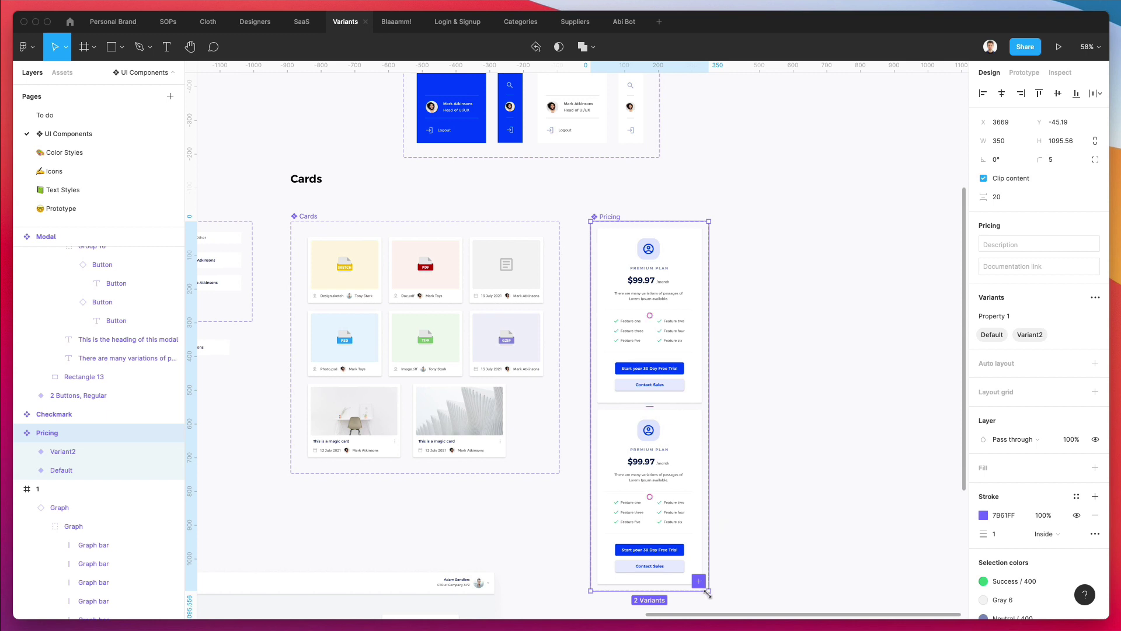
{"action": "left_click_drag", "start_coordinate": [712, 568], "coordinate": [858, 569]}
{"action": "left_click", "coordinate": [886, 516]}
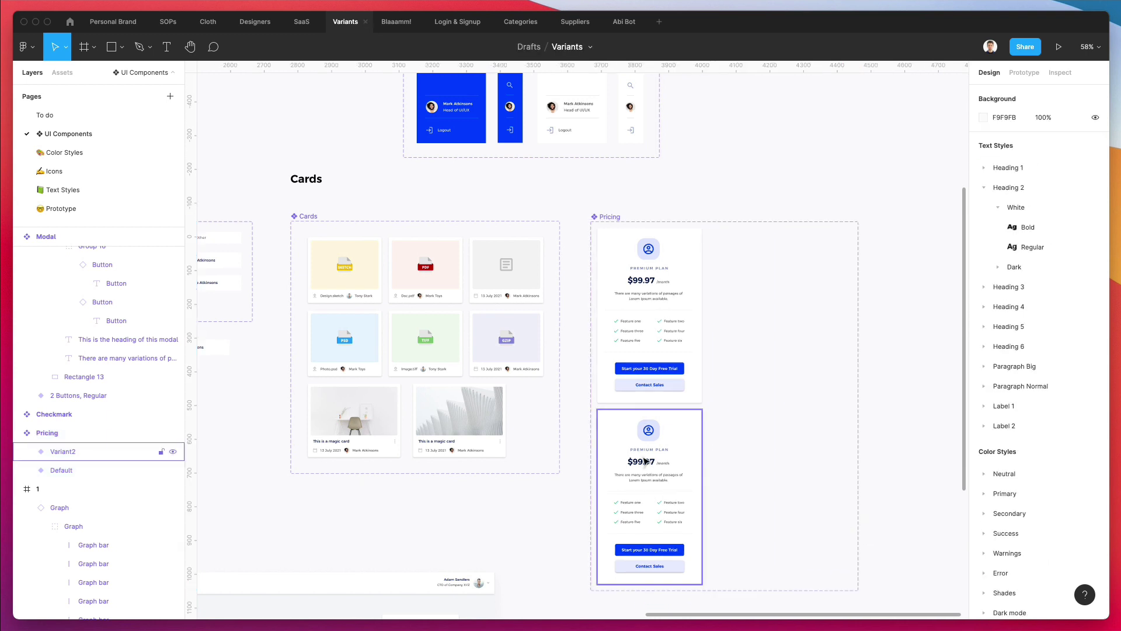
{"action": "left_click_drag", "start_coordinate": [649, 461], "coordinate": [791, 267]}
{"action": "scroll", "coordinate": [790, 263], "scroll_direction": "up", "scroll_amount": 5}
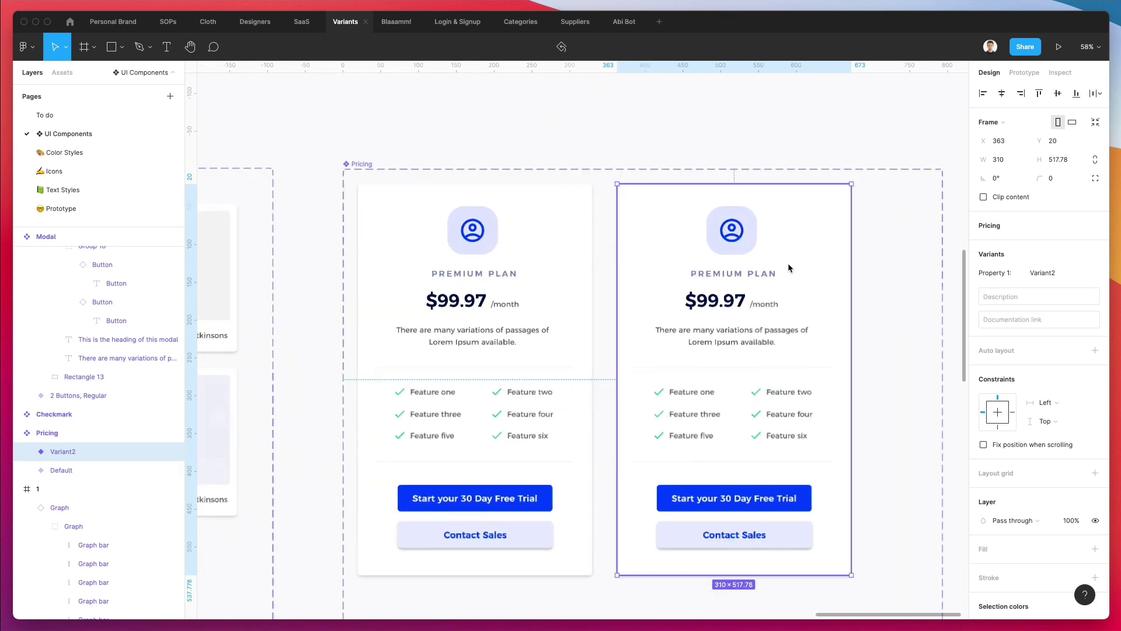
{"action": "scroll", "coordinate": [742, 275], "scroll_direction": "up", "scroll_amount": 3}
Step: Retitle the second card LUXURY PLAN
{"action": "left_click", "coordinate": [742, 277]}
{"action": "double_click", "coordinate": [717, 278]}
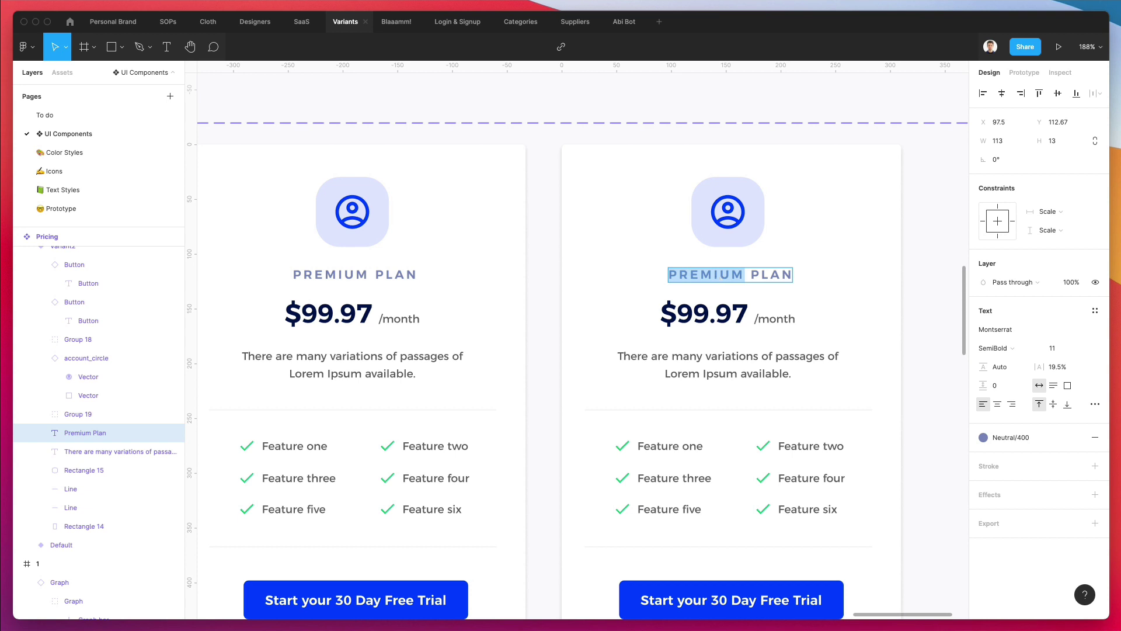
{"action": "type", "text": "LUXURY"}
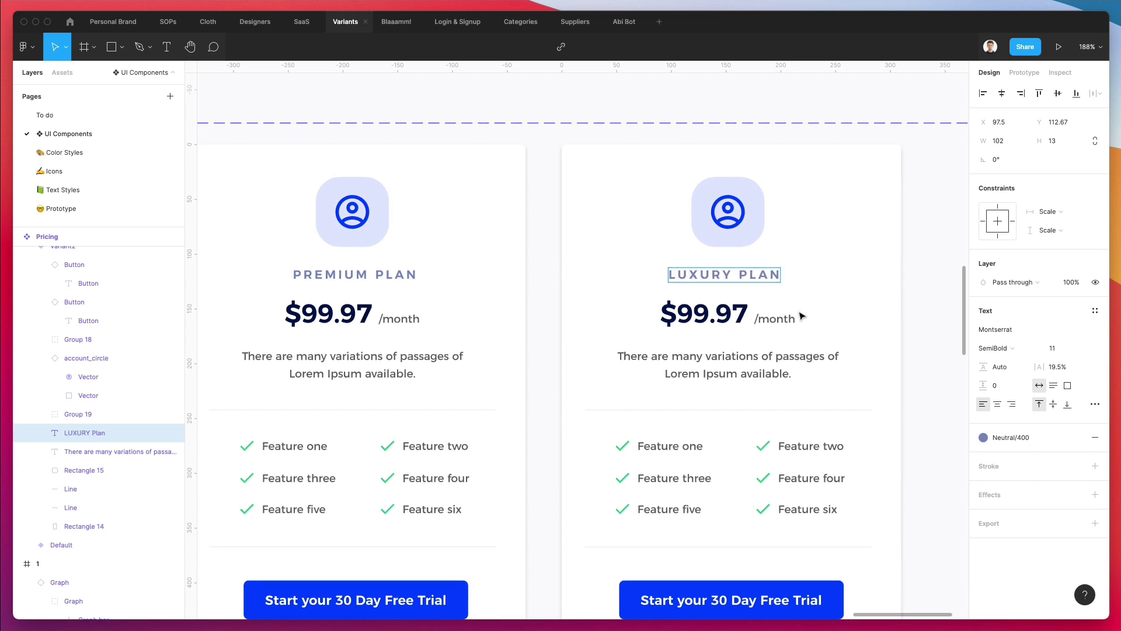
{"action": "key", "text": "Escape"}
Step: Swap the second card's account_circle icon for the analytics icon
{"action": "left_click", "coordinate": [735, 211]}
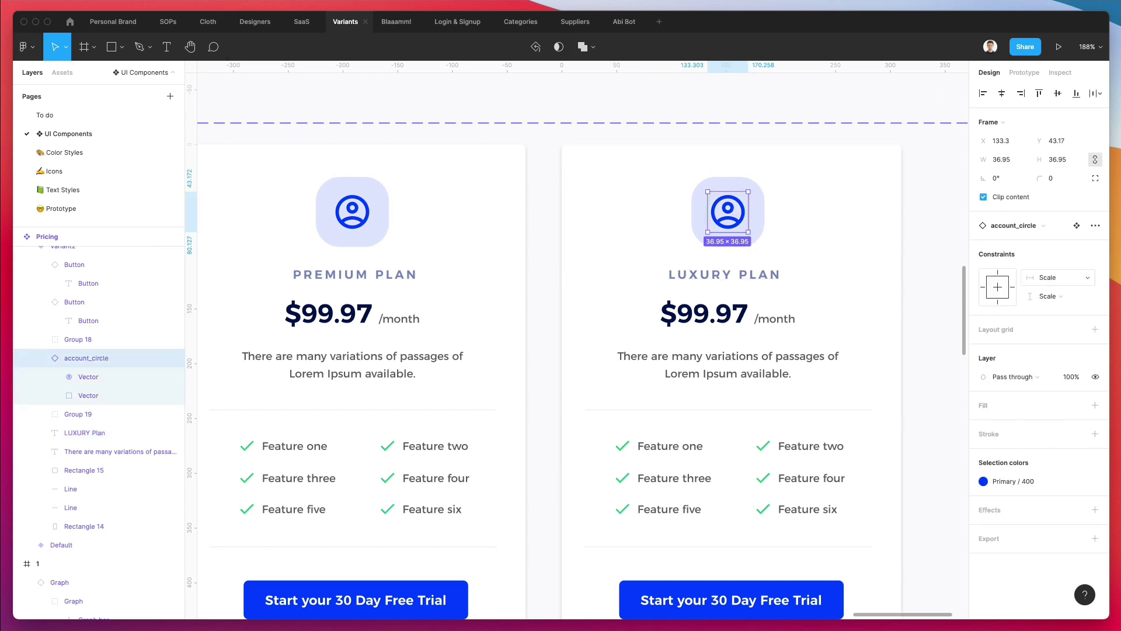
{"action": "left_click", "coordinate": [1054, 229]}
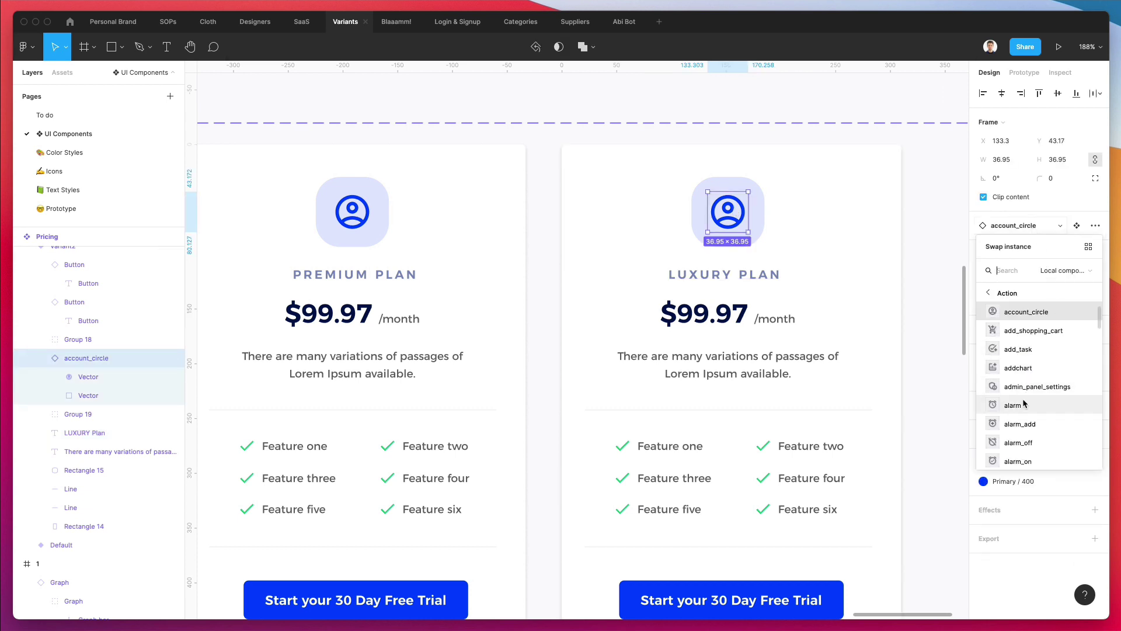
{"action": "scroll", "coordinate": [1024, 403], "scroll_direction": "down", "scroll_amount": 5}
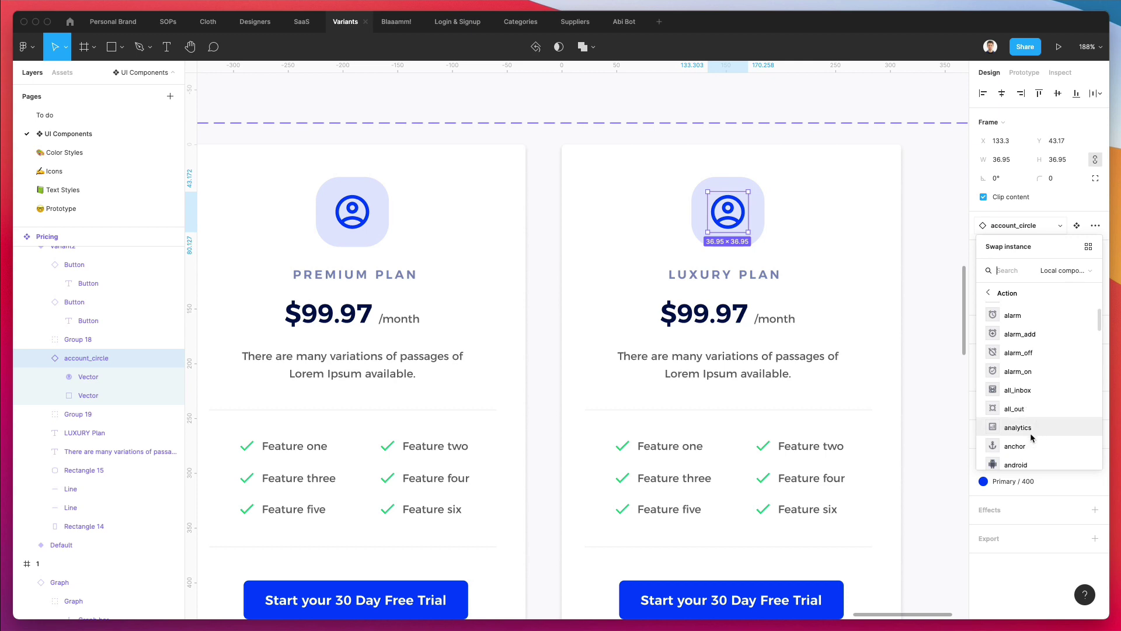
{"action": "left_click", "coordinate": [1031, 431]}
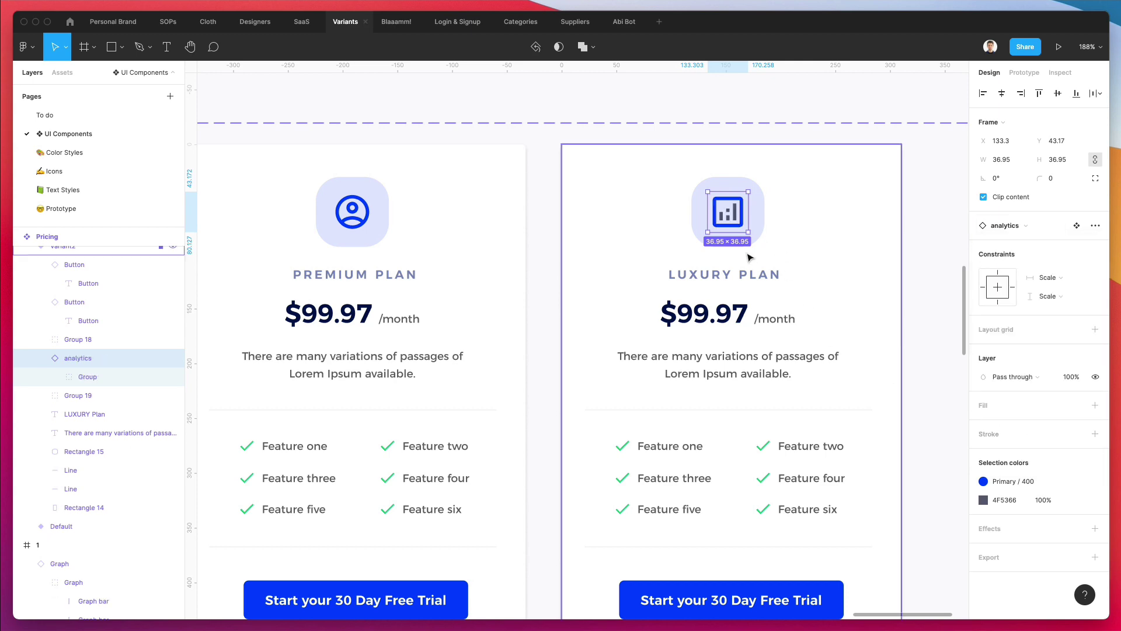
Step: Recolour the analytics icon's shapes with the Success green colour style
{"action": "double_click", "coordinate": [735, 211]}
{"action": "scroll", "coordinate": [724, 206], "scroll_direction": "up", "scroll_amount": 10}
{"action": "left_click", "coordinate": [723, 205], "text": "shift"}
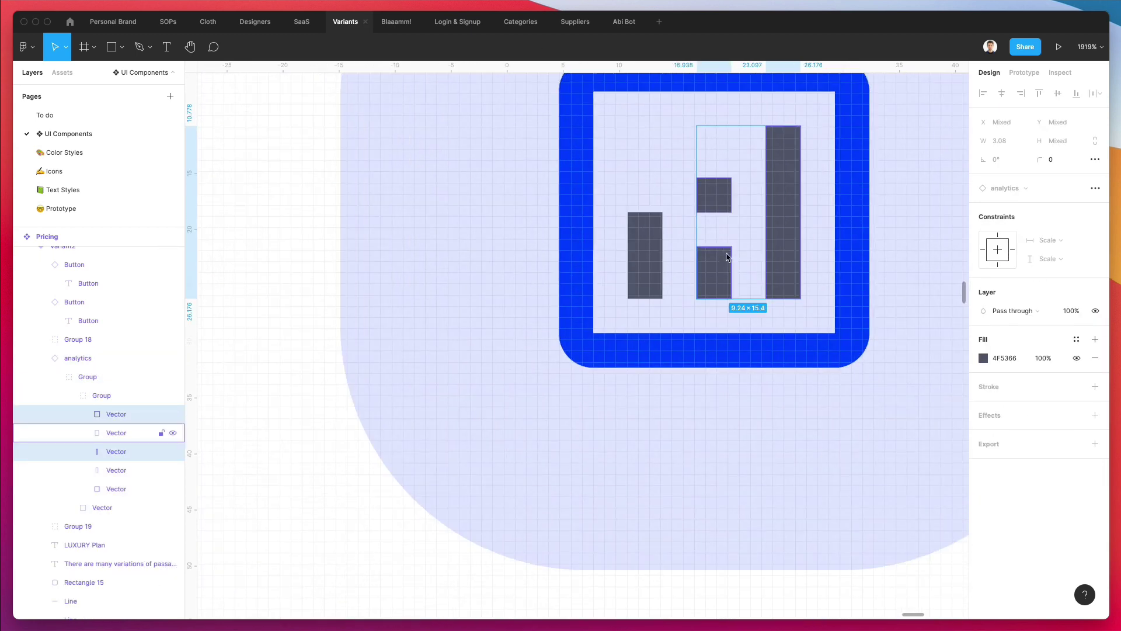
{"action": "left_click", "coordinate": [713, 272], "text": "shift"}
{"action": "left_click", "coordinate": [642, 258], "text": "shift"}
{"action": "left_click", "coordinate": [620, 256], "text": "shift"}
{"action": "scroll", "coordinate": [620, 256], "scroll_direction": "down", "scroll_amount": 10}
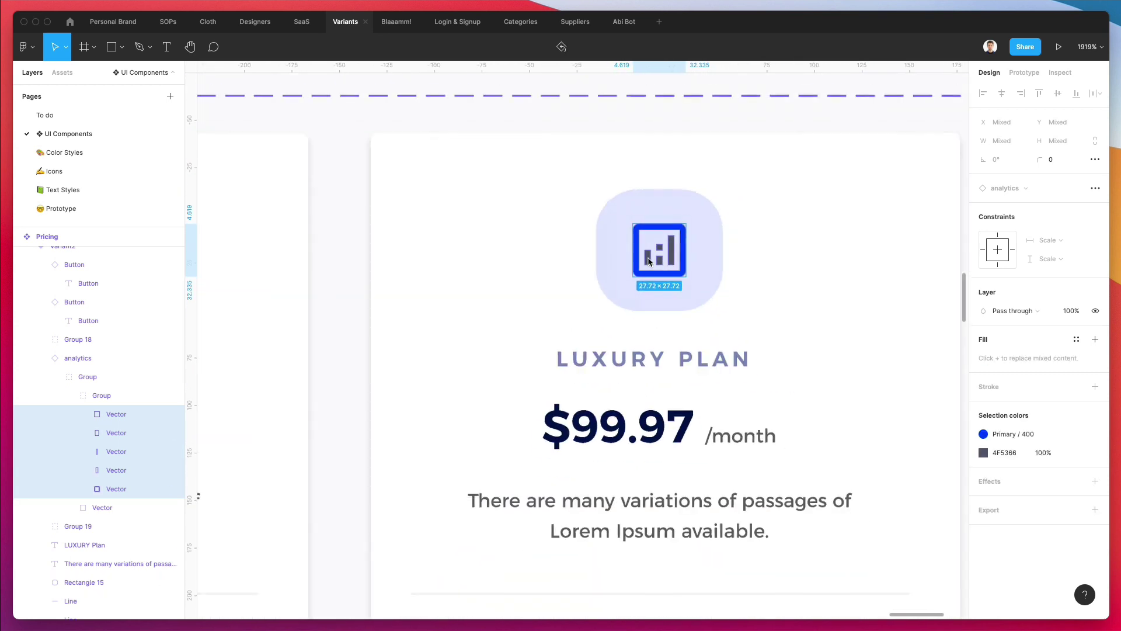
{"action": "left_click", "coordinate": [1000, 437]}
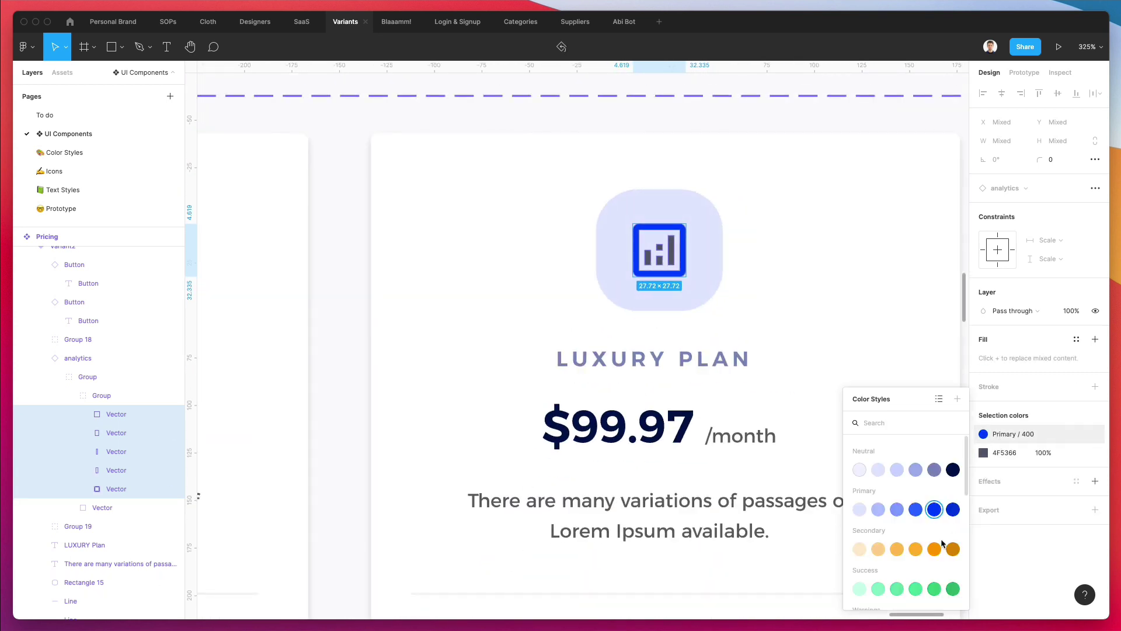
{"action": "left_click", "coordinate": [934, 589]}
{"action": "scroll", "coordinate": [751, 321], "scroll_direction": "down", "scroll_amount": 3}
{"action": "left_click", "coordinate": [701, 270]}
{"action": "key", "text": "Escape"}
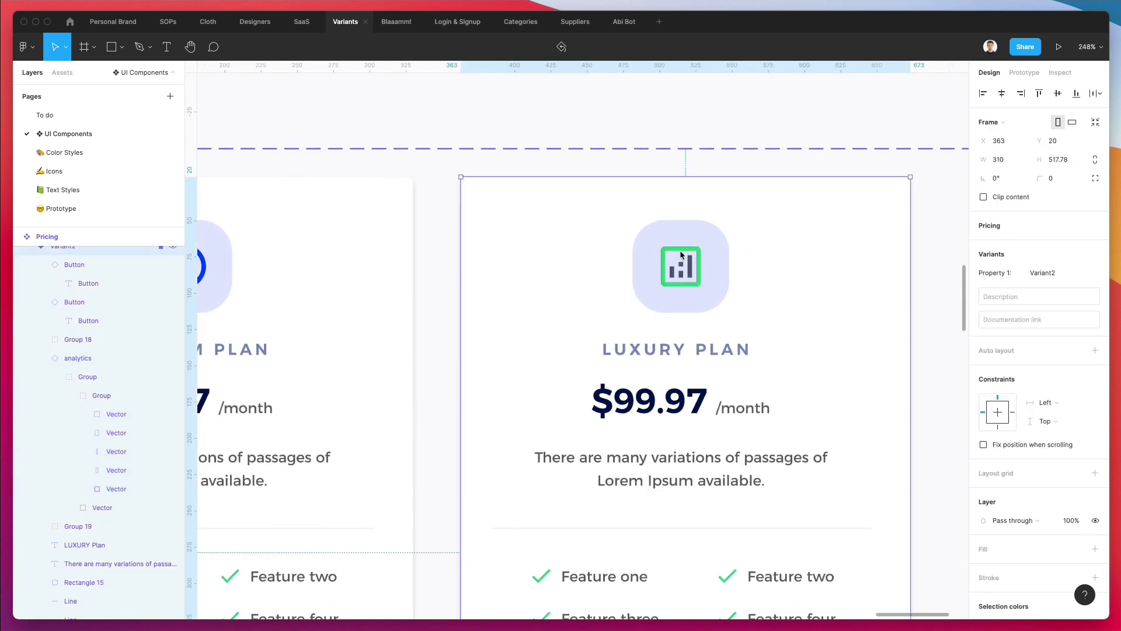
{"action": "left_click", "coordinate": [681, 256]}
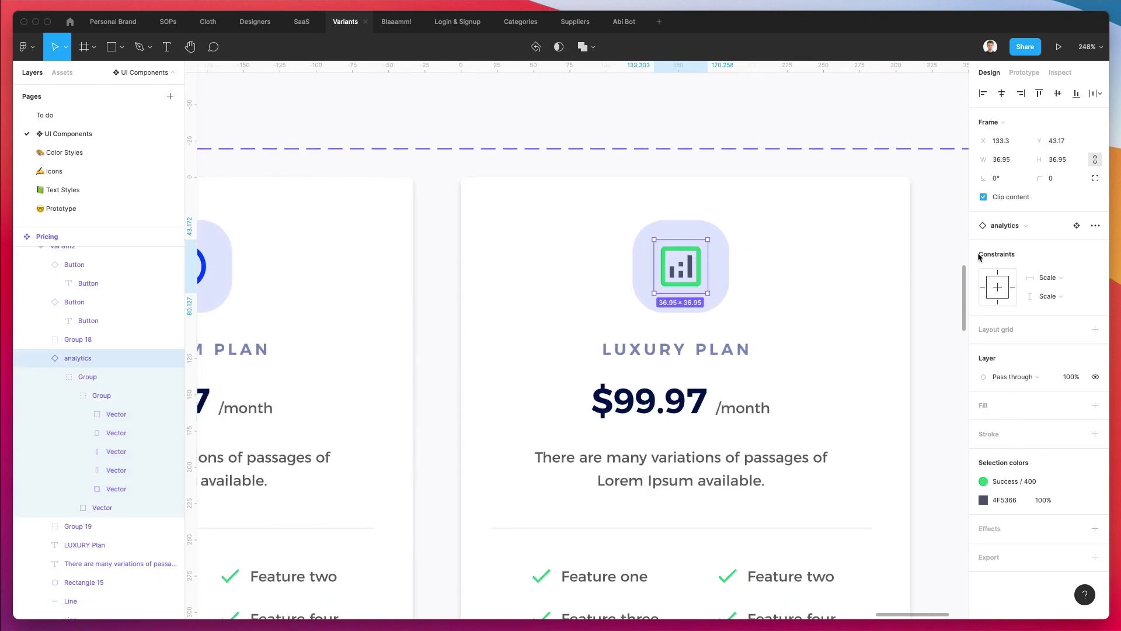
Step: Swap the Luxury card's analytics icon for check_circle, then pick a fill style for its tile
{"action": "left_click", "coordinate": [1014, 228]}
{"action": "scroll", "coordinate": [1022, 404], "scroll_direction": "down", "scroll_amount": 4}
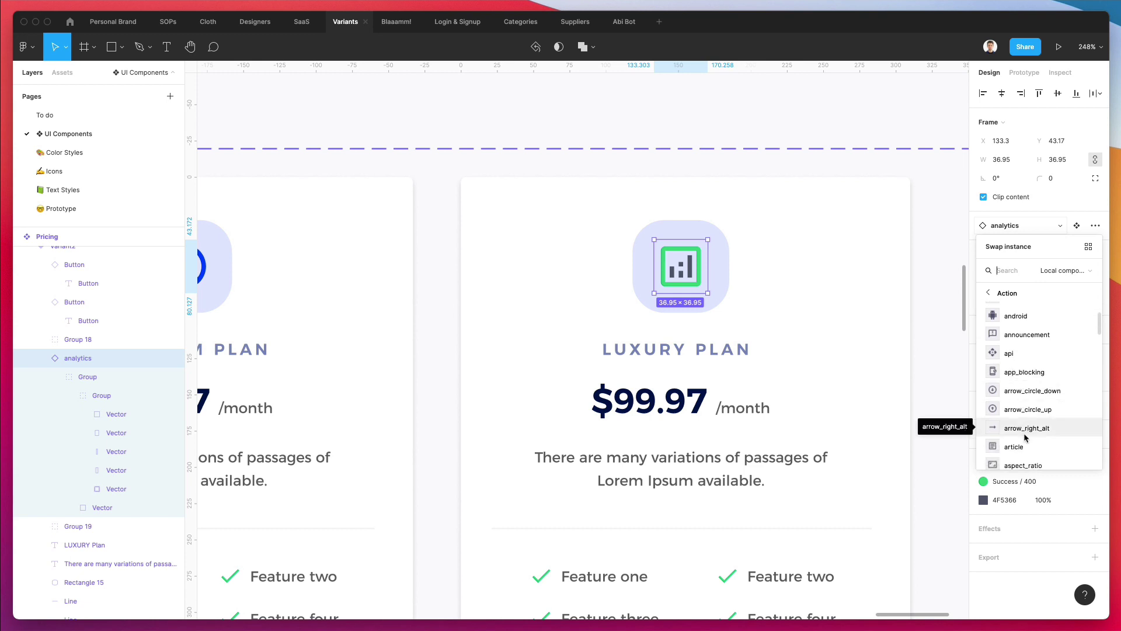
{"action": "scroll", "coordinate": [1025, 432], "scroll_direction": "down", "scroll_amount": 2}
{"action": "scroll", "coordinate": [1025, 437], "scroll_direction": "down", "scroll_amount": 2}
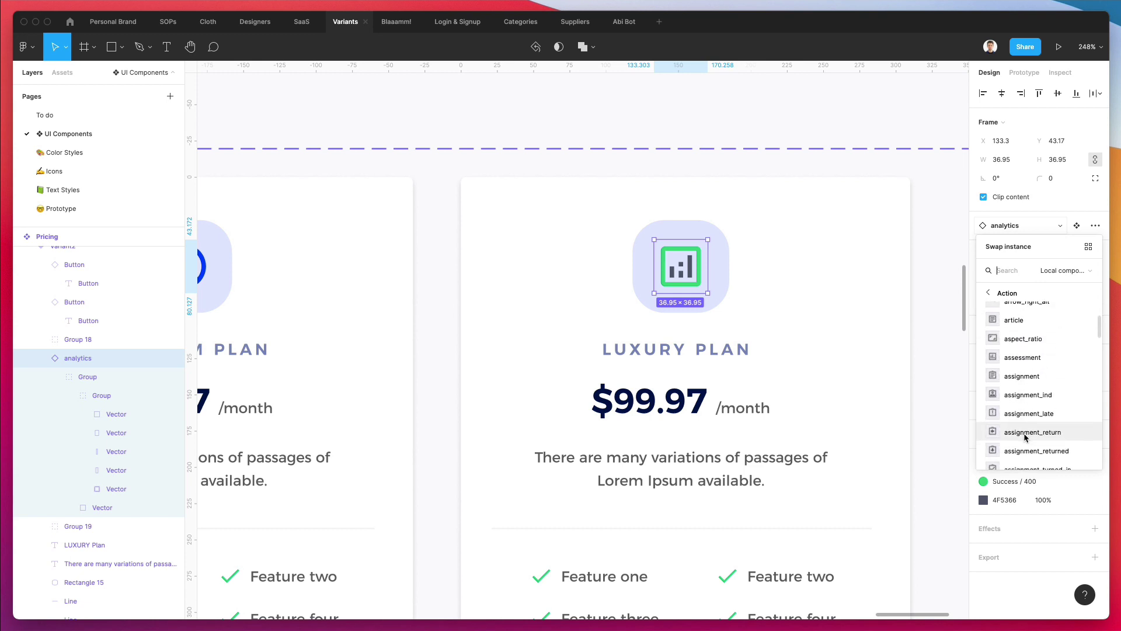
{"action": "scroll", "coordinate": [1025, 438], "scroll_direction": "down", "scroll_amount": 10}
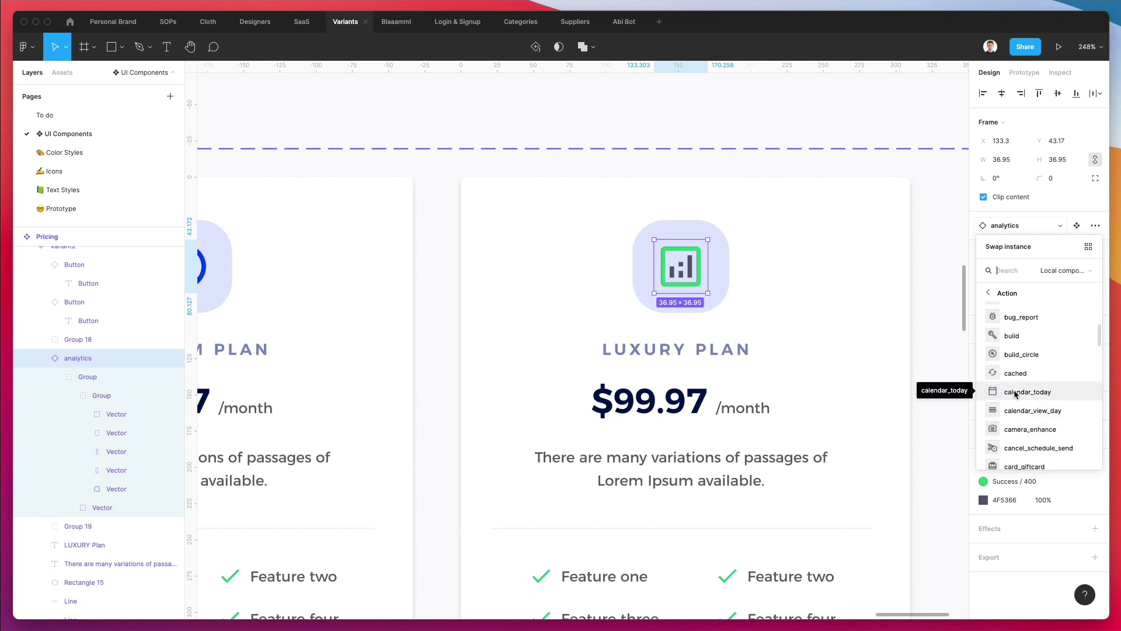
{"action": "scroll", "coordinate": [1015, 391], "scroll_direction": "down", "scroll_amount": 5}
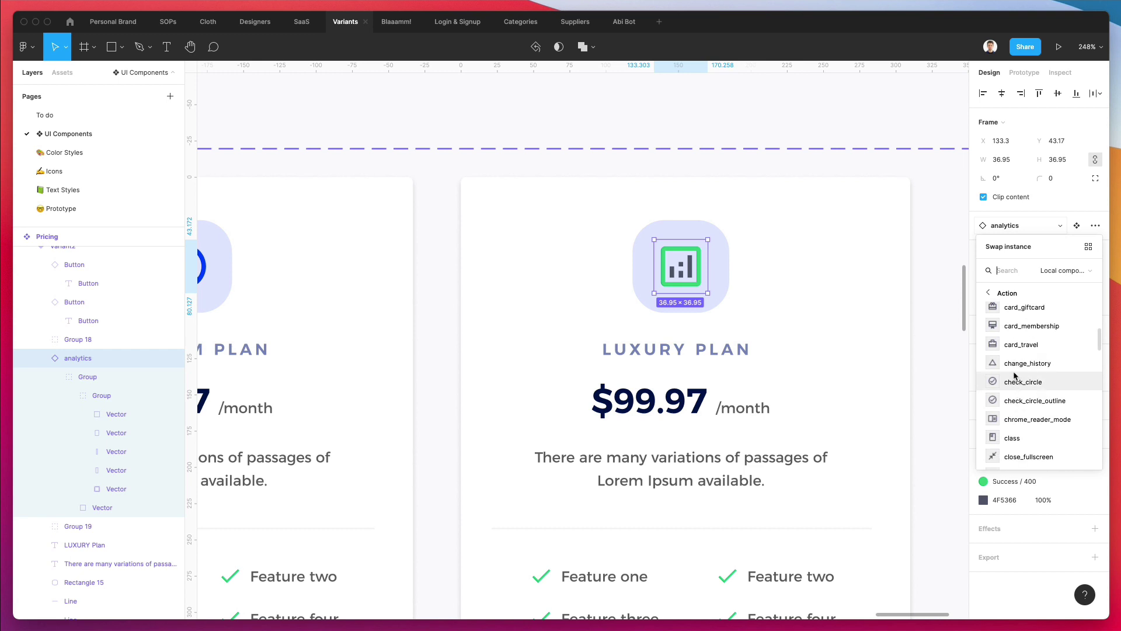
{"action": "left_click", "coordinate": [1013, 383]}
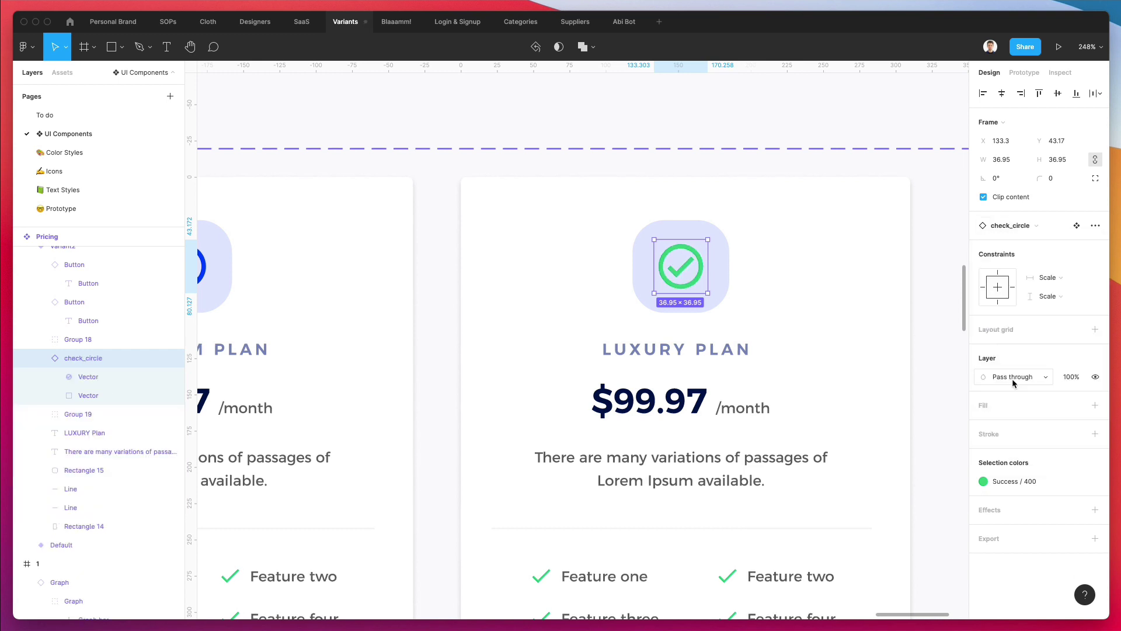
{"action": "left_click", "coordinate": [707, 234]}
{"action": "left_click", "coordinate": [1031, 310]}
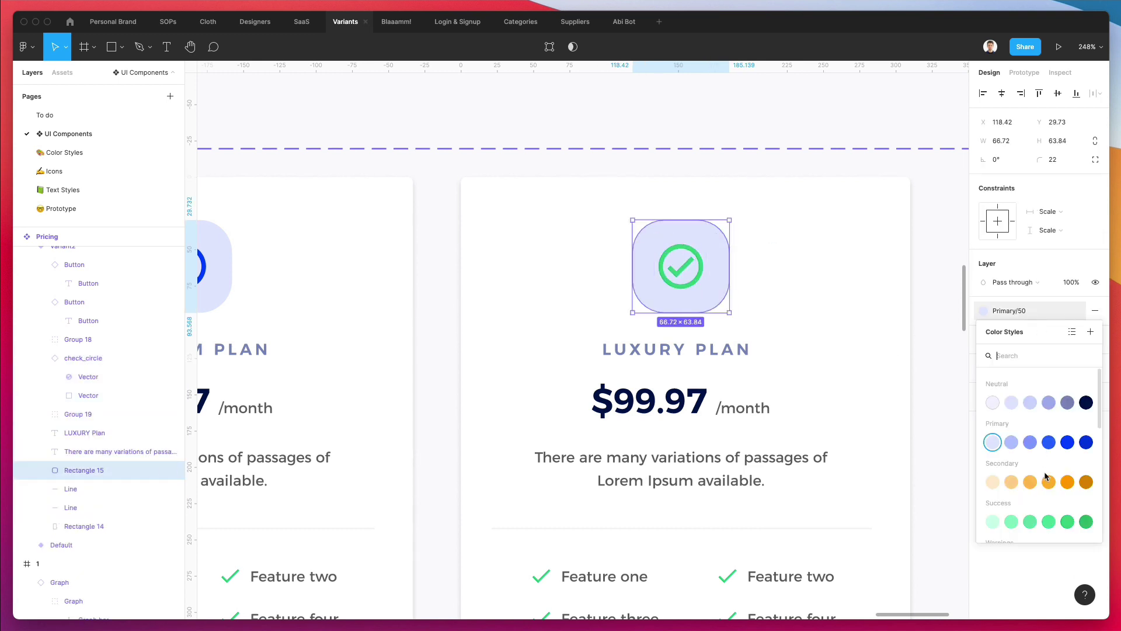
Step: Fill the Luxury card's icon tile with Success/50 light green
{"action": "left_click", "coordinate": [993, 522]}
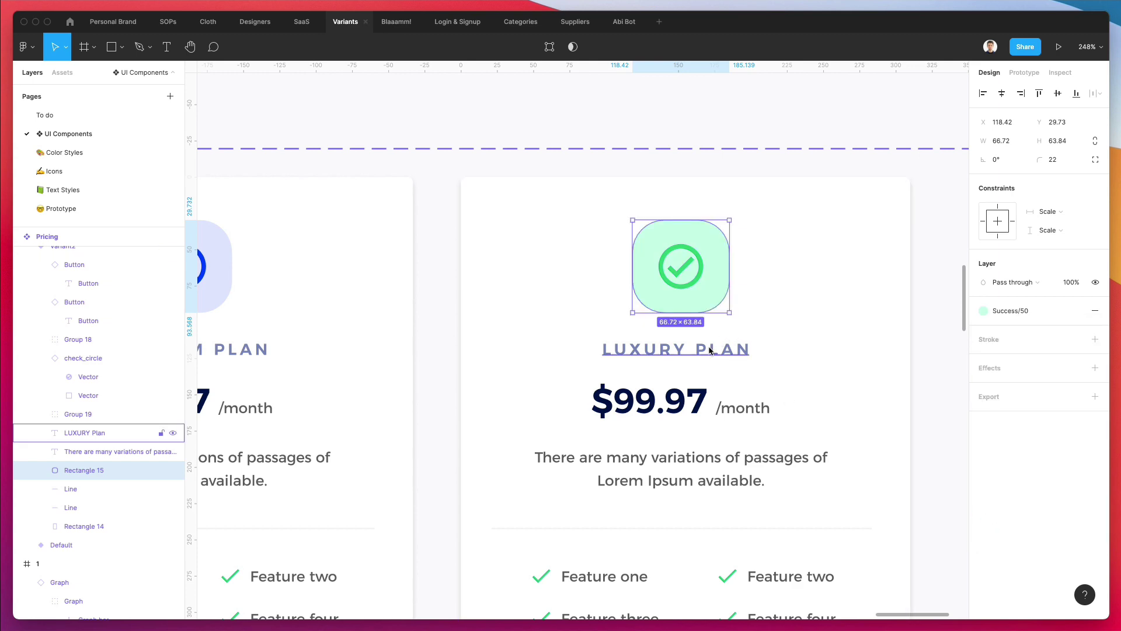
{"action": "scroll", "coordinate": [730, 342], "scroll_direction": "down", "scroll_amount": 5}
{"action": "scroll", "coordinate": [710, 350], "scroll_direction": "down", "scroll_amount": 2}
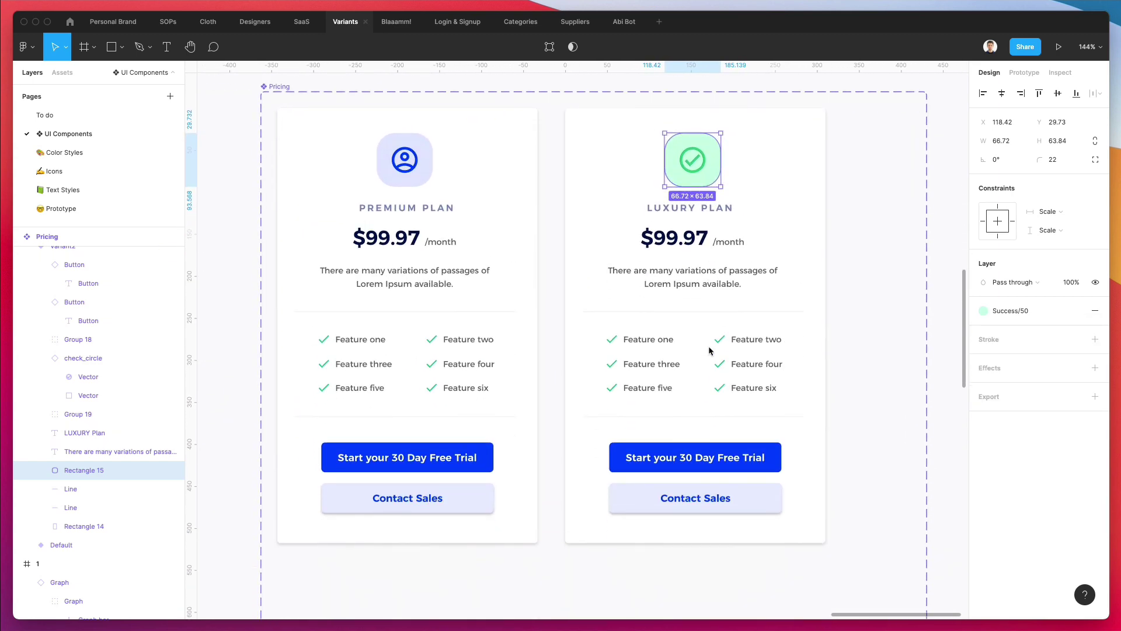
{"action": "left_click", "coordinate": [877, 318]}
Step: Change the Luxury price to $199.97/month and recentre it under the title
{"action": "scroll", "coordinate": [878, 318], "scroll_direction": "down", "scroll_amount": 3}
{"action": "double_click", "coordinate": [716, 255]}
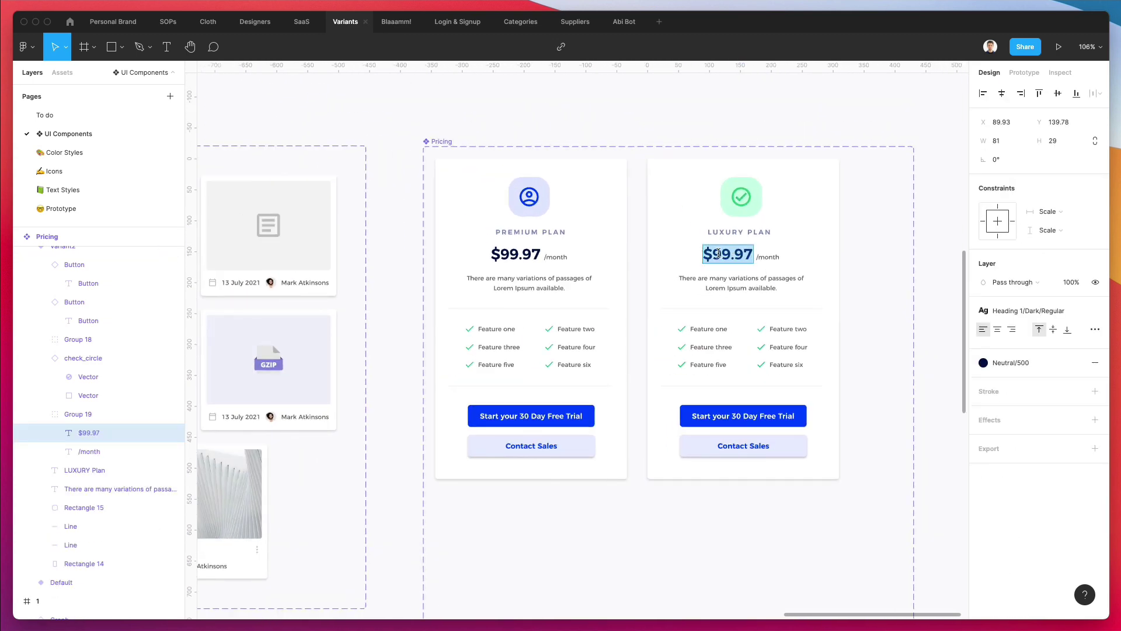
{"action": "left_click", "coordinate": [716, 255]}
{"action": "type", "text": "1"}
{"action": "key", "text": "Escape"}
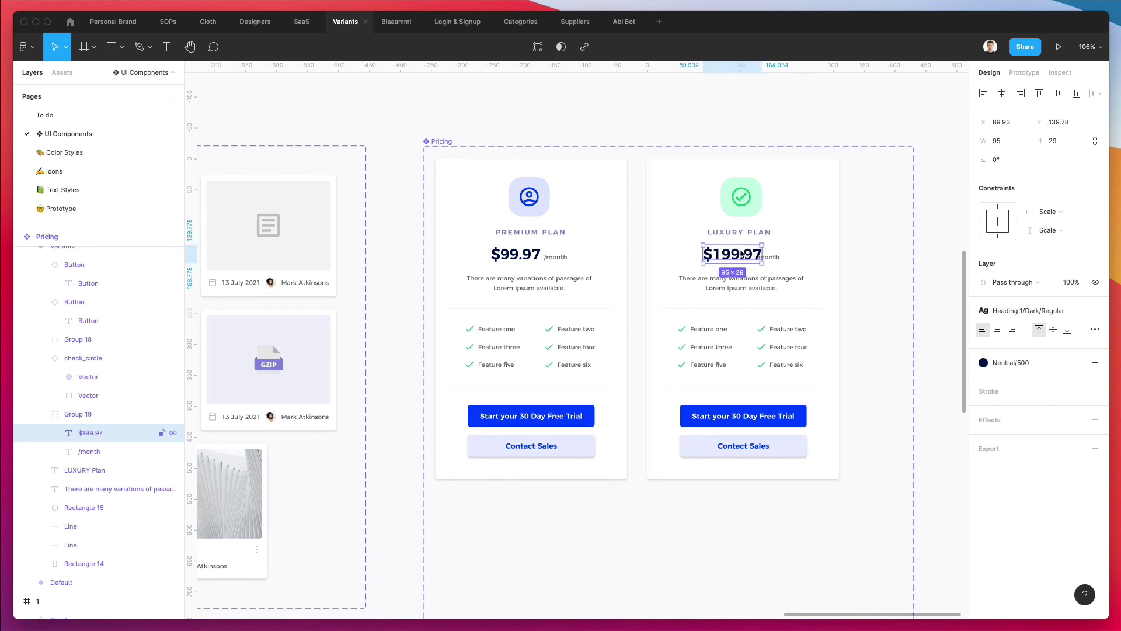
{"action": "left_click_drag", "start_coordinate": [742, 254], "coordinate": [737, 257]}
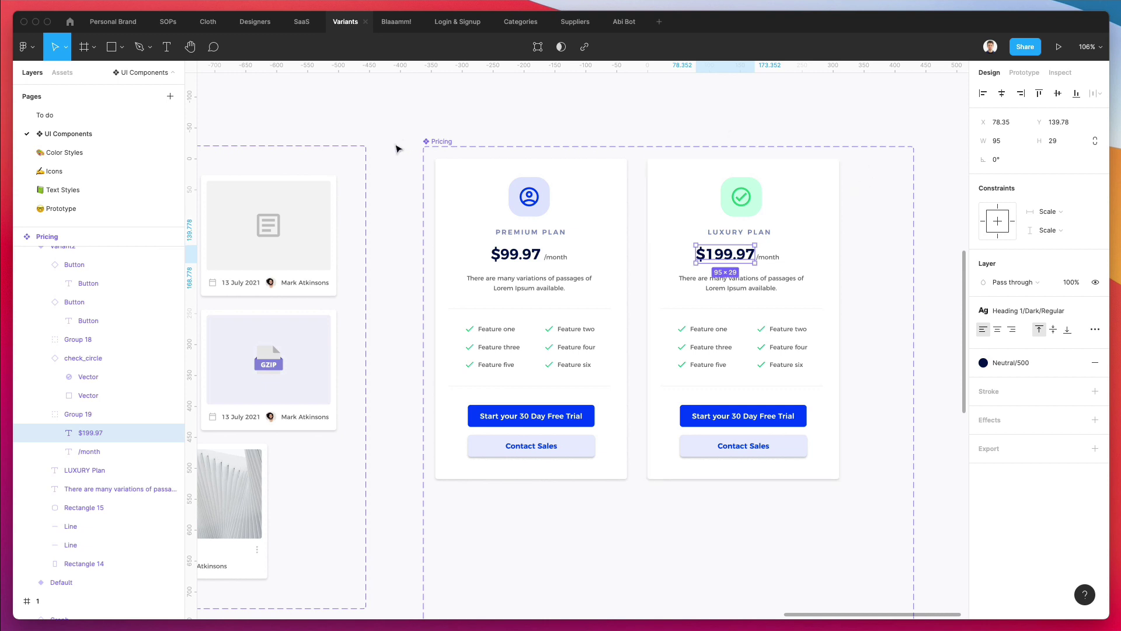
Step: Widen the Pricing component set and duplicate the Luxury card to its right
{"action": "left_click", "coordinate": [438, 141]}
{"action": "scroll", "coordinate": [818, 280], "scroll_direction": "right", "scroll_amount": 5}
{"action": "left_click_drag", "start_coordinate": [764, 299], "coordinate": [956, 303]}
{"action": "left_click", "coordinate": [751, 108]}
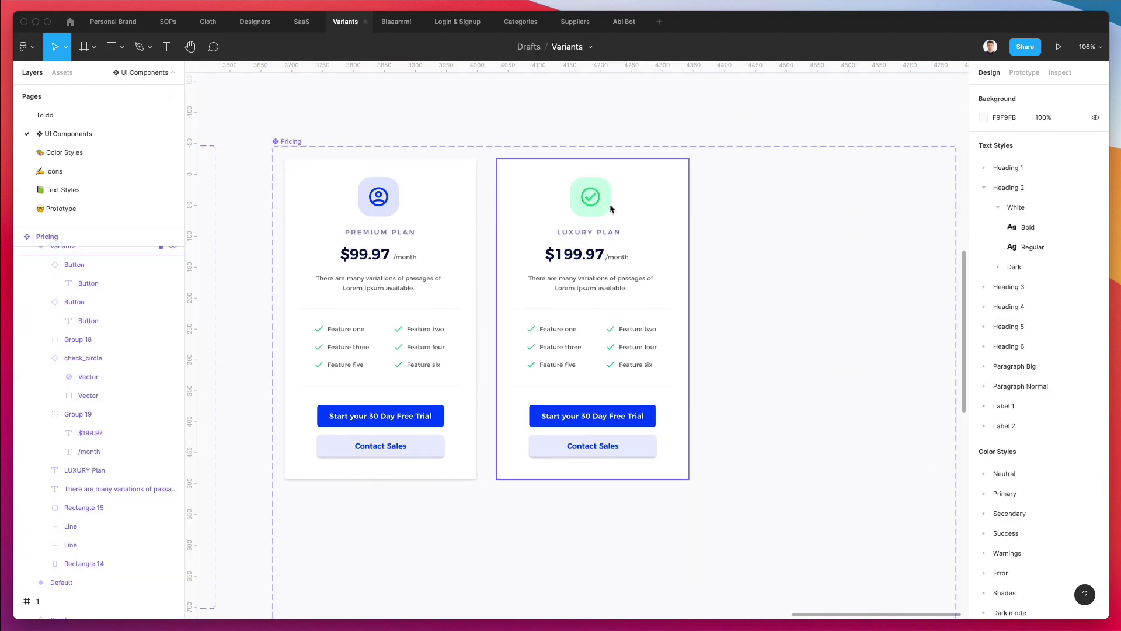
{"action": "left_click_drag", "start_coordinate": [608, 208], "coordinate": [825, 219]}
Step: Retitle the third card VIP PLAN and recentre the title
{"action": "left_click", "coordinate": [787, 234]}
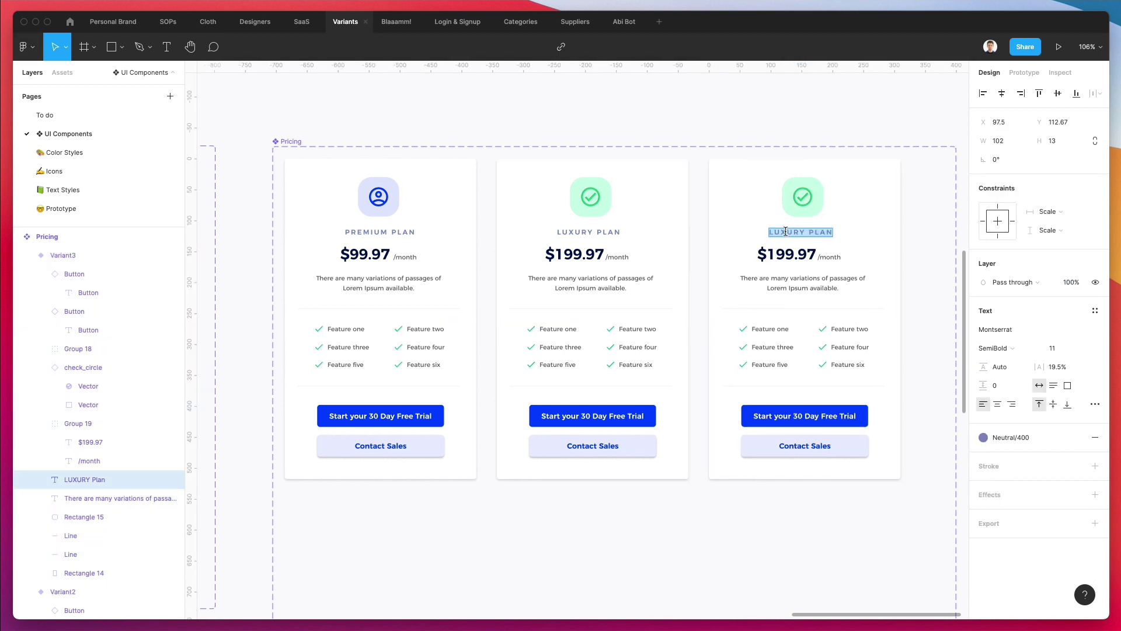
{"action": "type", "text": "VIP"}
{"action": "key", "text": "Escape"}
{"action": "left_click", "coordinate": [871, 237]}
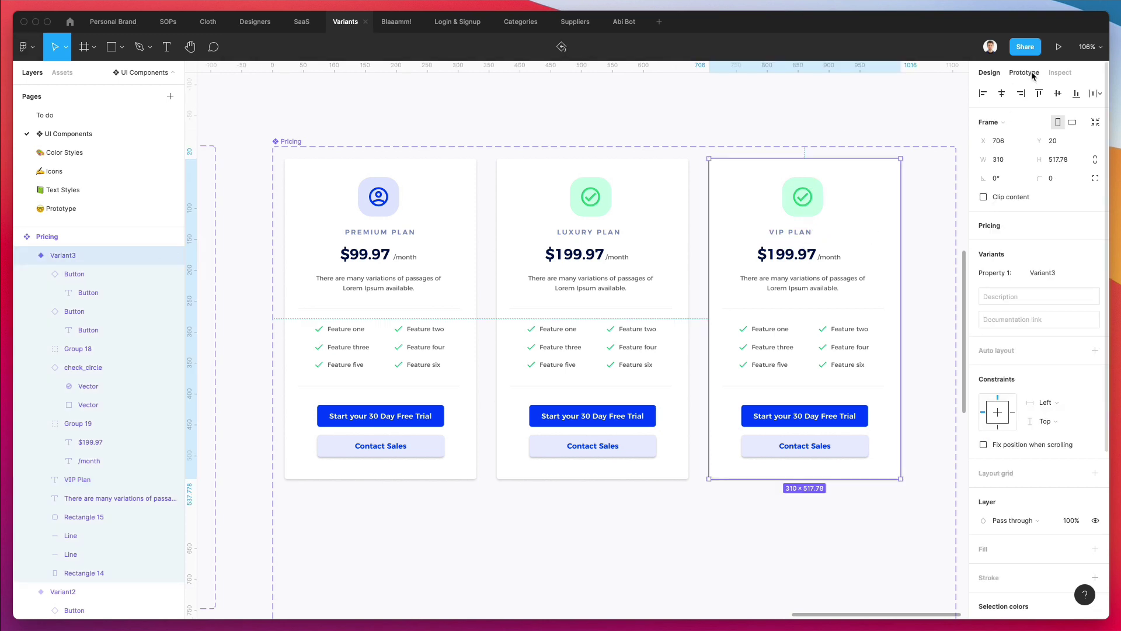
{"action": "left_click", "coordinate": [853, 137]}
{"action": "left_click", "coordinate": [832, 145]}
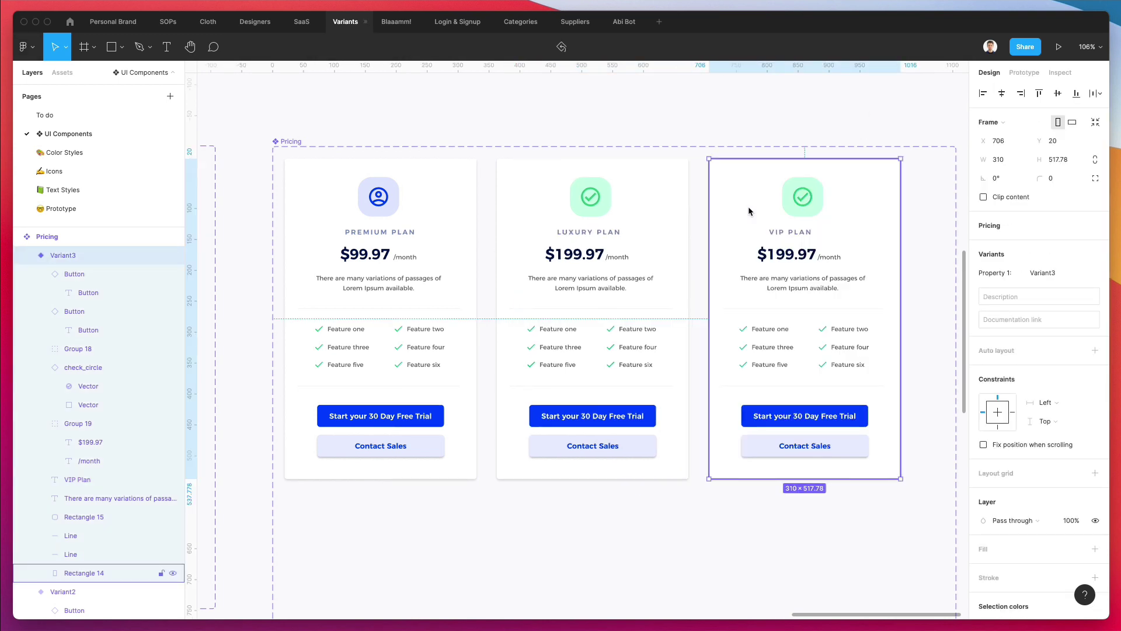
{"action": "left_click", "coordinate": [793, 235]}
{"action": "left_click_drag", "start_coordinate": [793, 235], "coordinate": [809, 234]}
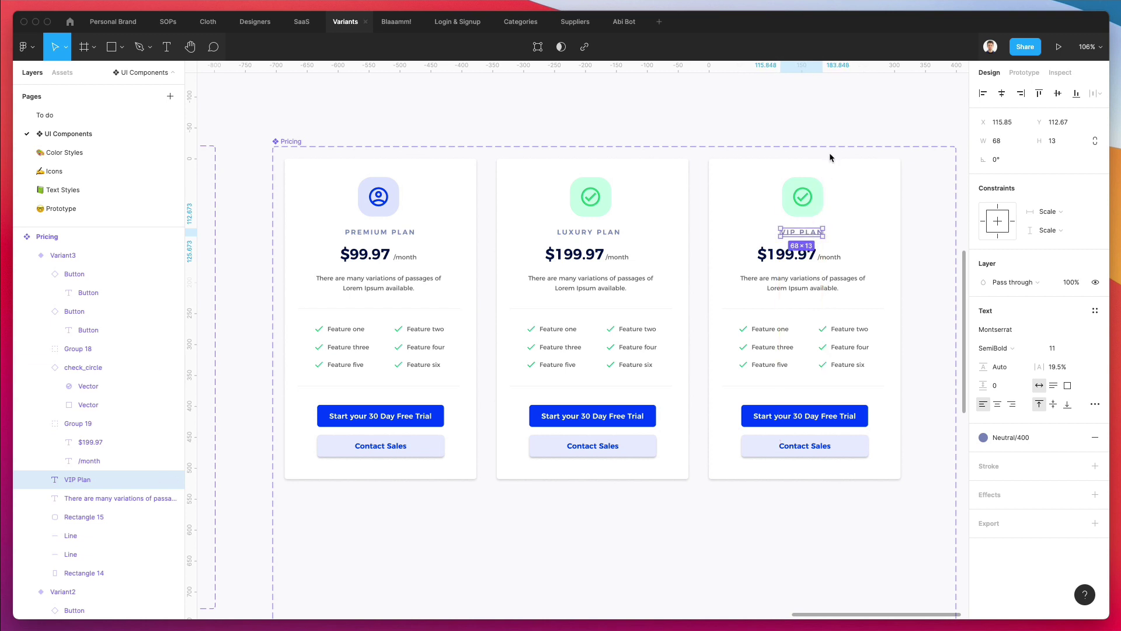
Step: Swap the VIP card's check_circle icon for event_seat
{"action": "left_click", "coordinate": [807, 196]}
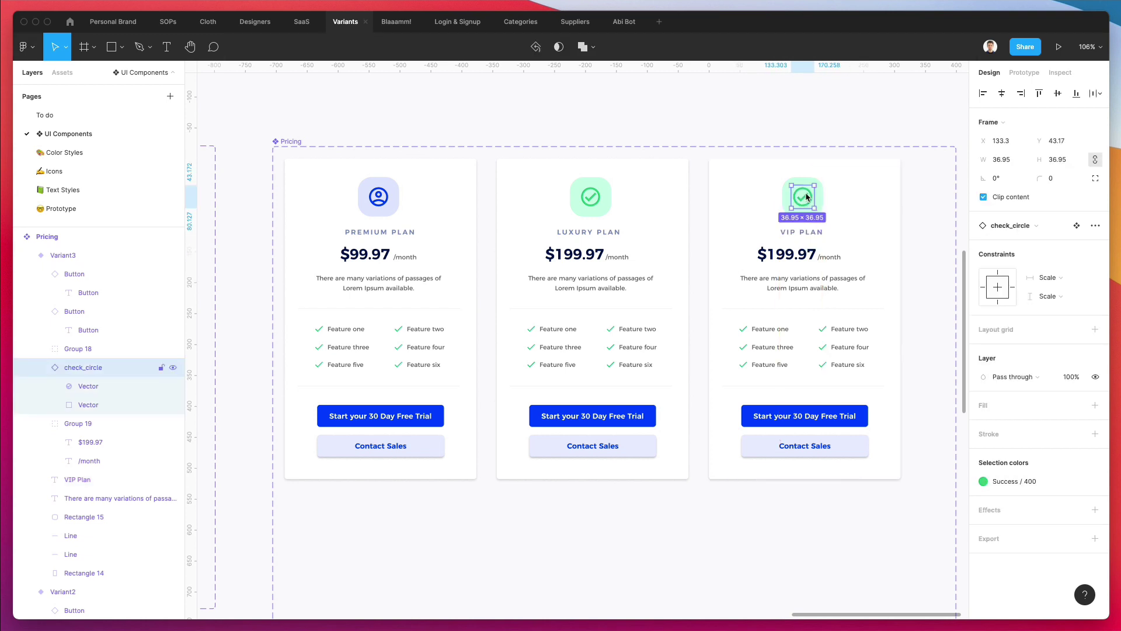
{"action": "left_click", "coordinate": [1020, 225]}
{"action": "scroll", "coordinate": [1034, 362], "scroll_direction": "down", "scroll_amount": 5}
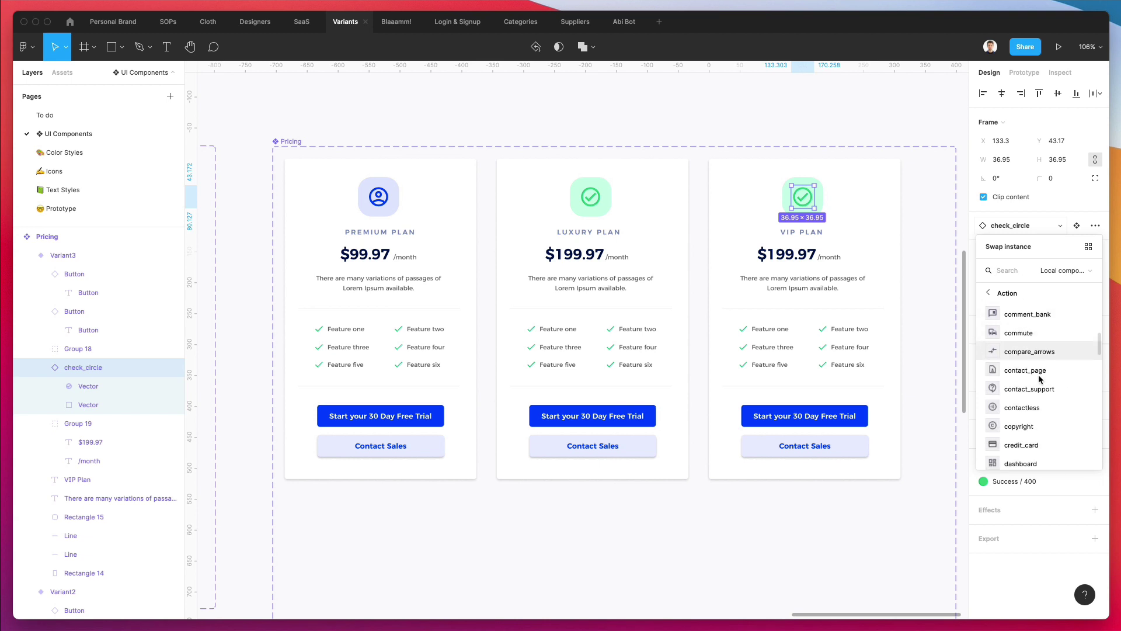
{"action": "scroll", "coordinate": [1040, 379], "scroll_direction": "down", "scroll_amount": 3}
{"action": "scroll", "coordinate": [1039, 380], "scroll_direction": "down", "scroll_amount": 5}
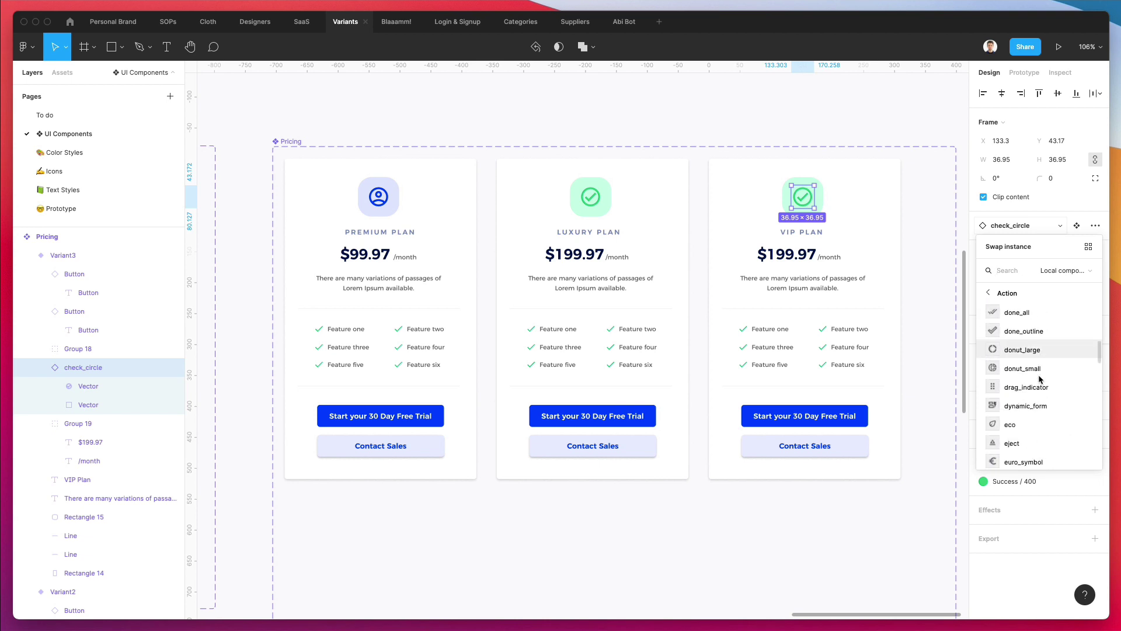
{"action": "scroll", "coordinate": [1033, 372], "scroll_direction": "up", "scroll_amount": 1}
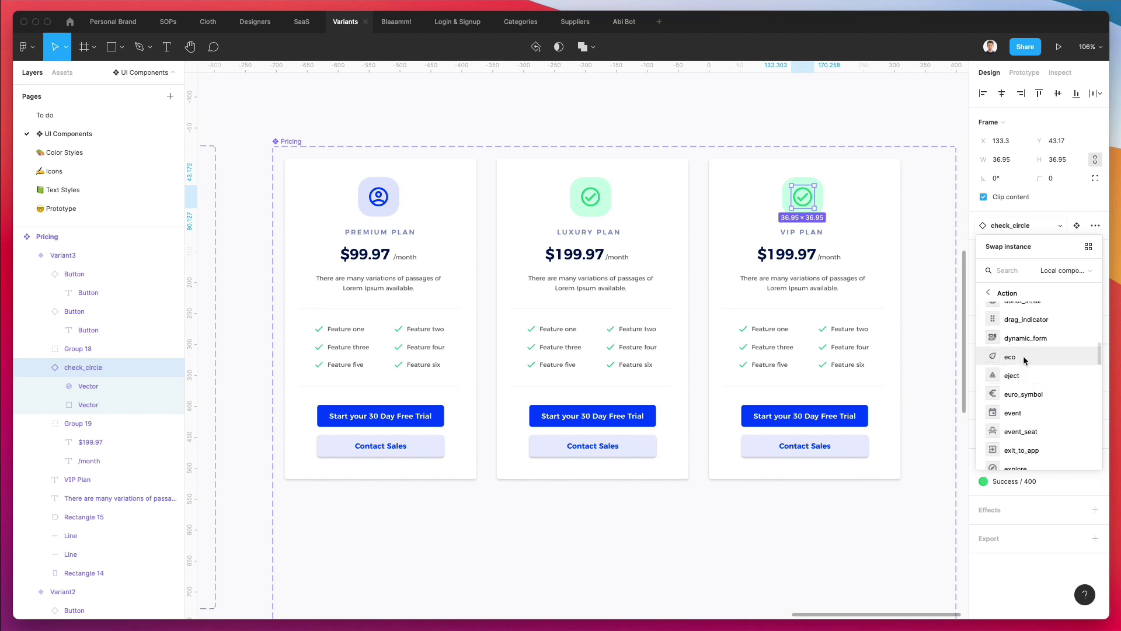
{"action": "scroll", "coordinate": [1023, 356], "scroll_direction": "down", "scroll_amount": 2}
{"action": "left_click", "coordinate": [1022, 380]}
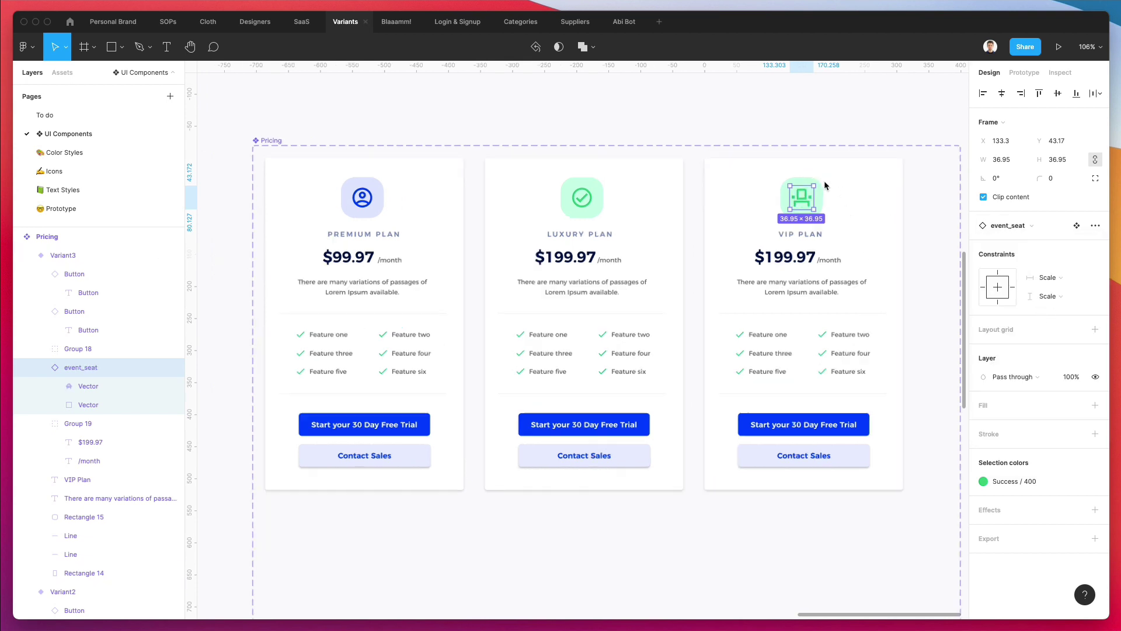
{"action": "scroll", "coordinate": [826, 183], "scroll_direction": "up", "scroll_amount": 5}
Step: Colour the seat icon Secondary/400 orange and its background tile light orange
{"action": "left_click", "coordinate": [809, 201]}
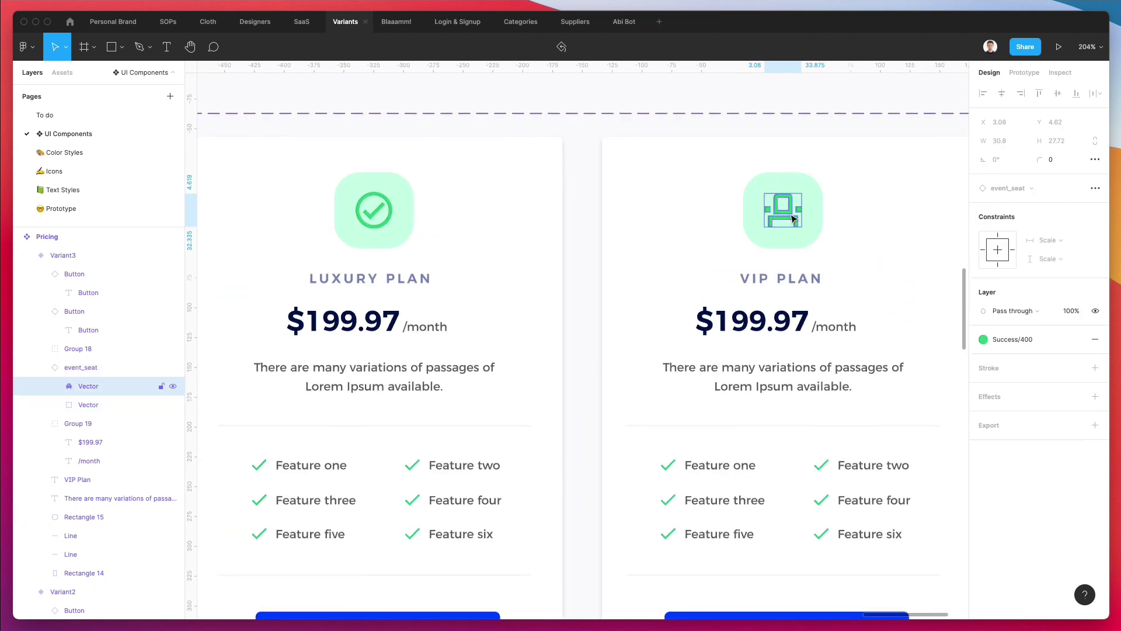
{"action": "left_click", "coordinate": [1029, 339]}
{"action": "left_click", "coordinate": [1067, 442]}
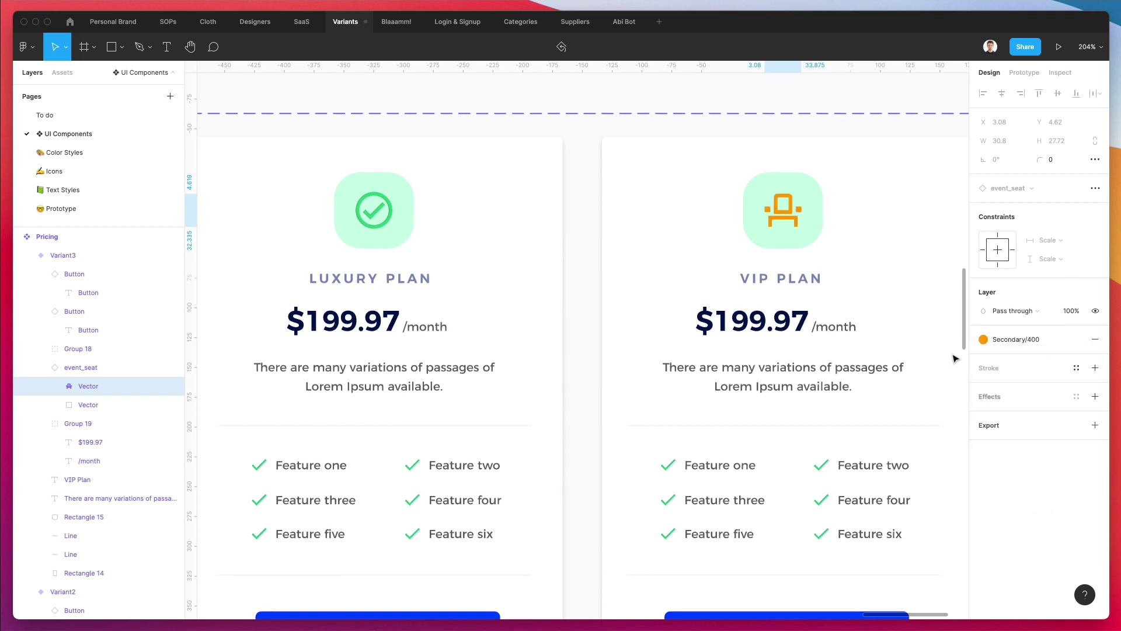
{"action": "left_click", "coordinate": [791, 177]}
{"action": "left_click", "coordinate": [1030, 311]}
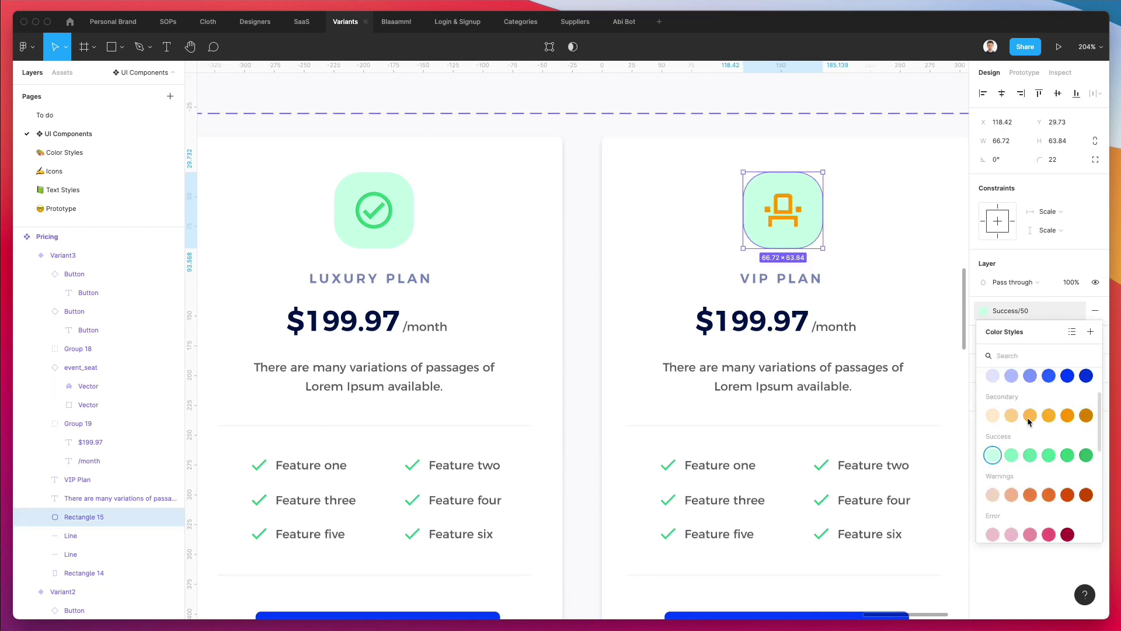
{"action": "left_click", "coordinate": [993, 418]}
{"action": "scroll", "coordinate": [853, 370], "scroll_direction": "down", "scroll_amount": 5}
Step: Marquee-select the Premium, Luxury and VIP cards and shift them slightly right and down
{"action": "left_click", "coordinate": [798, 180]}
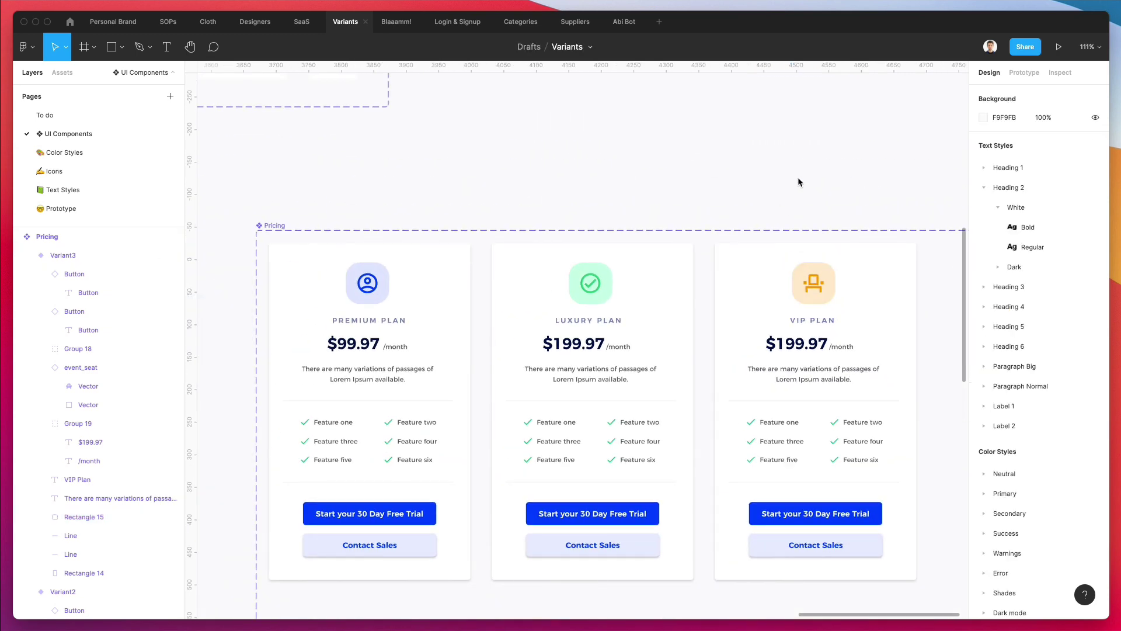
{"action": "scroll", "coordinate": [800, 202], "scroll_direction": "down", "scroll_amount": 4}
{"action": "scroll", "coordinate": [801, 202], "scroll_direction": "right", "scroll_amount": 2}
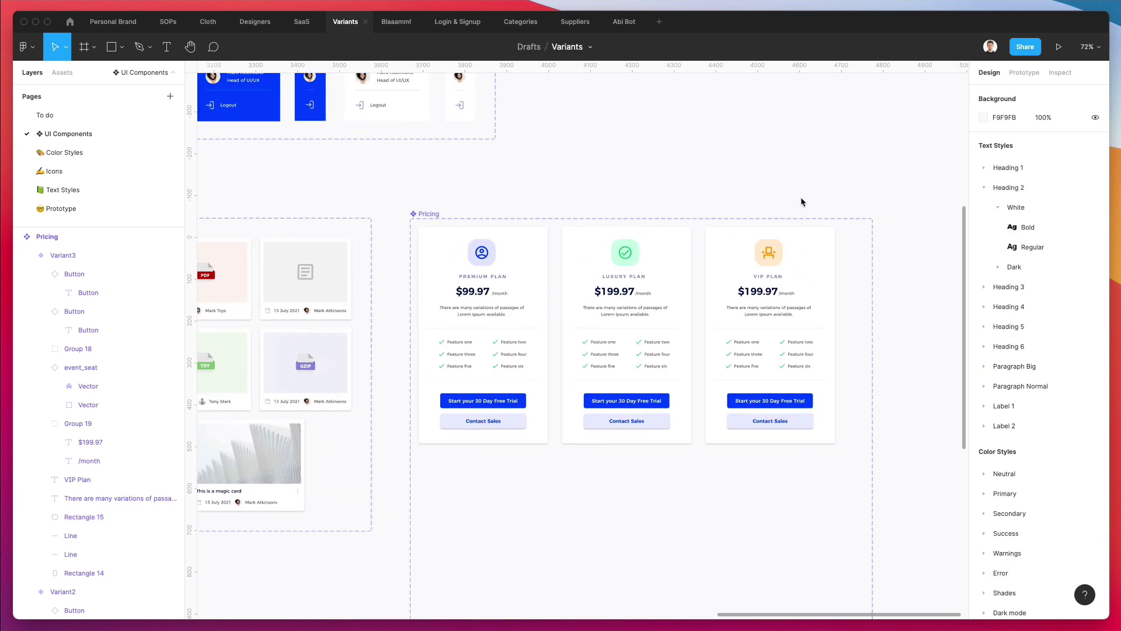
{"action": "scroll", "coordinate": [800, 195], "scroll_direction": "right", "scroll_amount": 1}
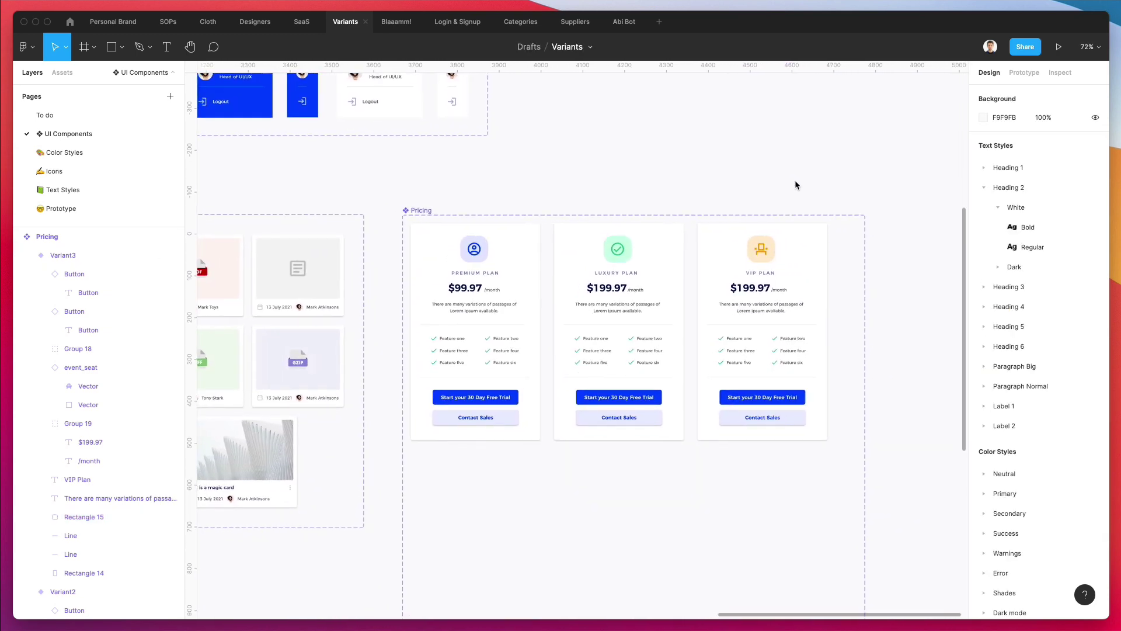
{"action": "scroll", "coordinate": [794, 181], "scroll_direction": "left", "scroll_amount": 2}
{"action": "scroll", "coordinate": [795, 182], "scroll_direction": "down", "scroll_amount": 1}
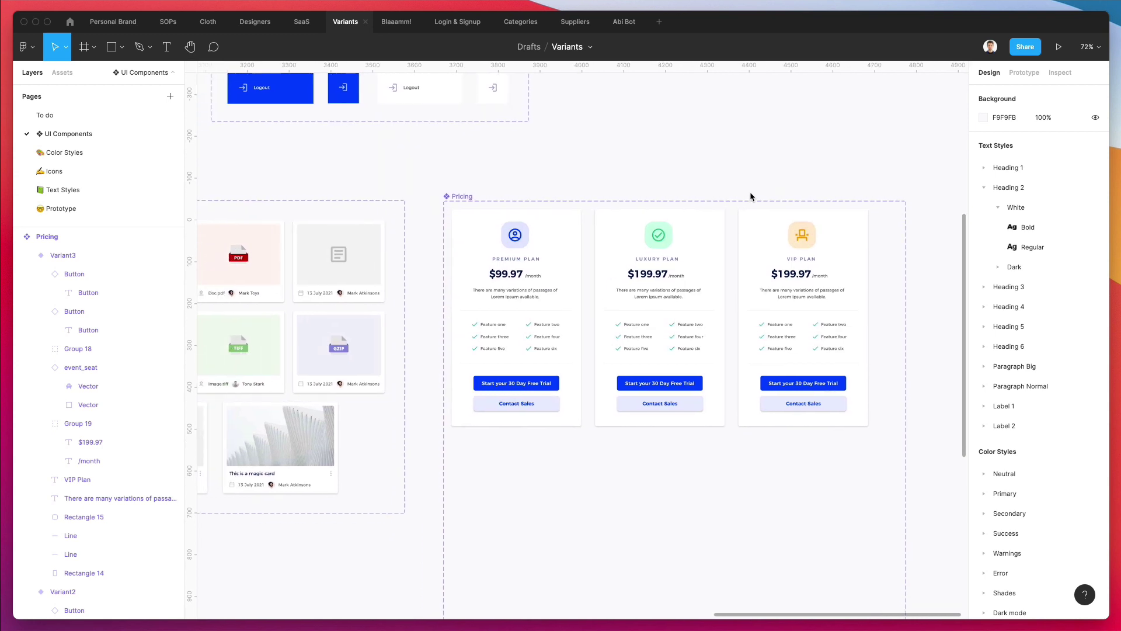
{"action": "left_click_drag", "start_coordinate": [448, 205], "coordinate": [903, 470]}
{"action": "left_click_drag", "start_coordinate": [783, 395], "coordinate": [792, 406]}
Step: Rename the Premium Plan variant to 'Plan Type=Premium'
{"action": "left_click", "coordinate": [773, 173]}
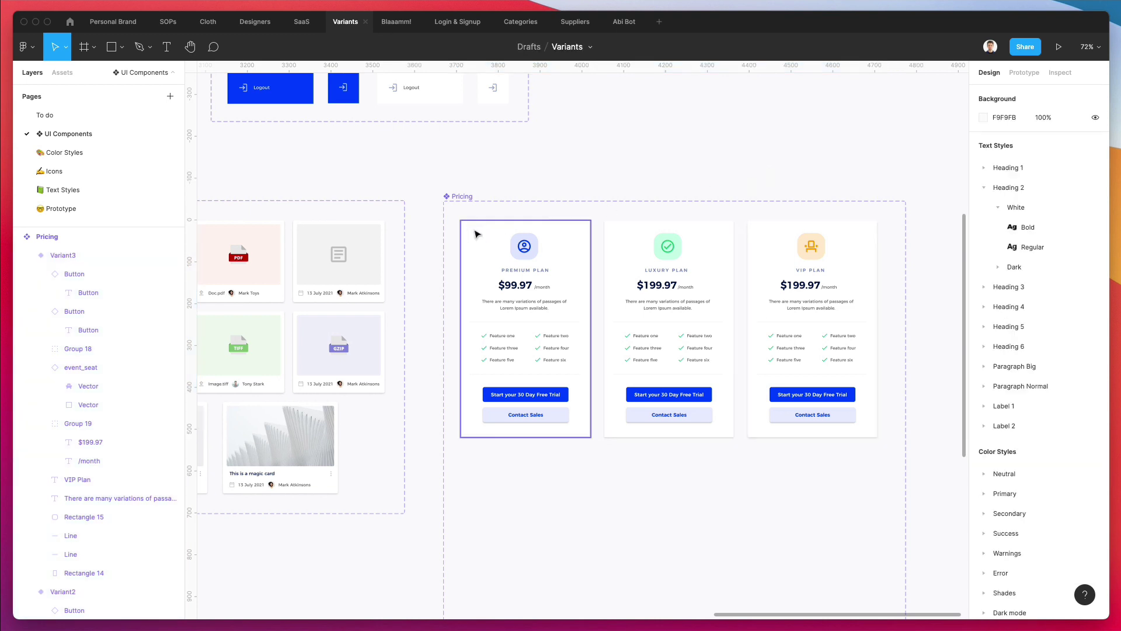
{"action": "left_click", "coordinate": [478, 235]}
{"action": "key", "text": "super+r"}
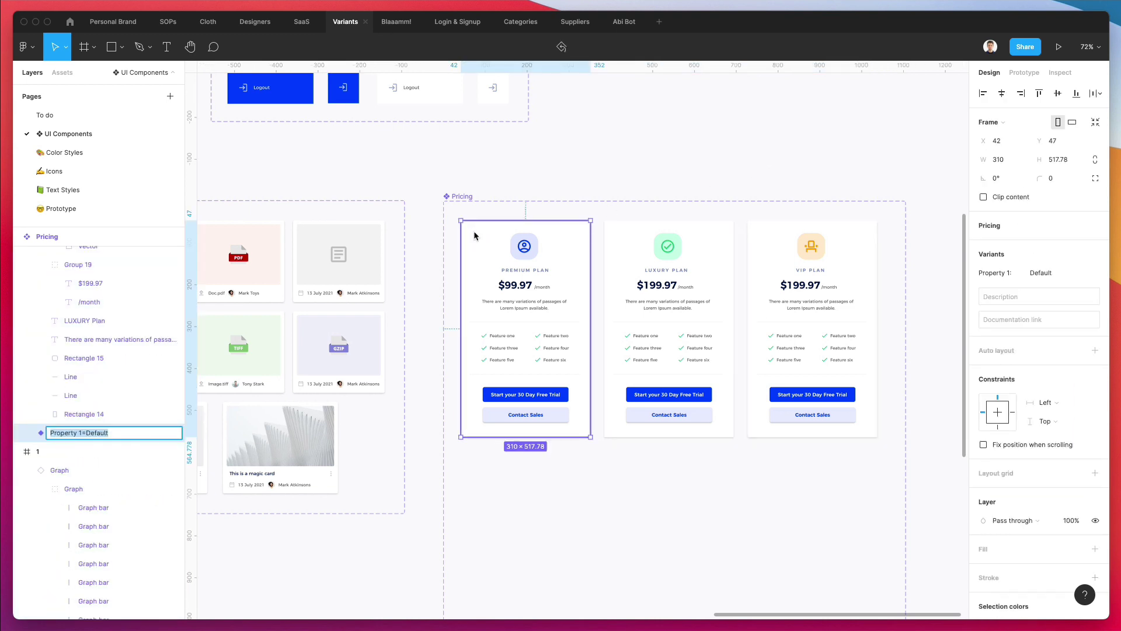
{"action": "key", "text": "Left"}
{"action": "key", "text": "alt+shift+Right"}
{"action": "type", "text": "T"}
{"action": "type", "text": "P"}
{"action": "key", "text": "super+a"}
{"action": "key", "text": "super+c"}
{"action": "key", "text": "Return"}
Step: Rename the Luxury and VIP Plan variants to 'Plan Type=Luxury' and 'Plan Type=VIP'
{"action": "left_click", "coordinate": [685, 262]}
{"action": "key", "text": "super+r"}
{"action": "key", "text": "super+v"}
{"action": "key", "text": "alt+shift+Left"}
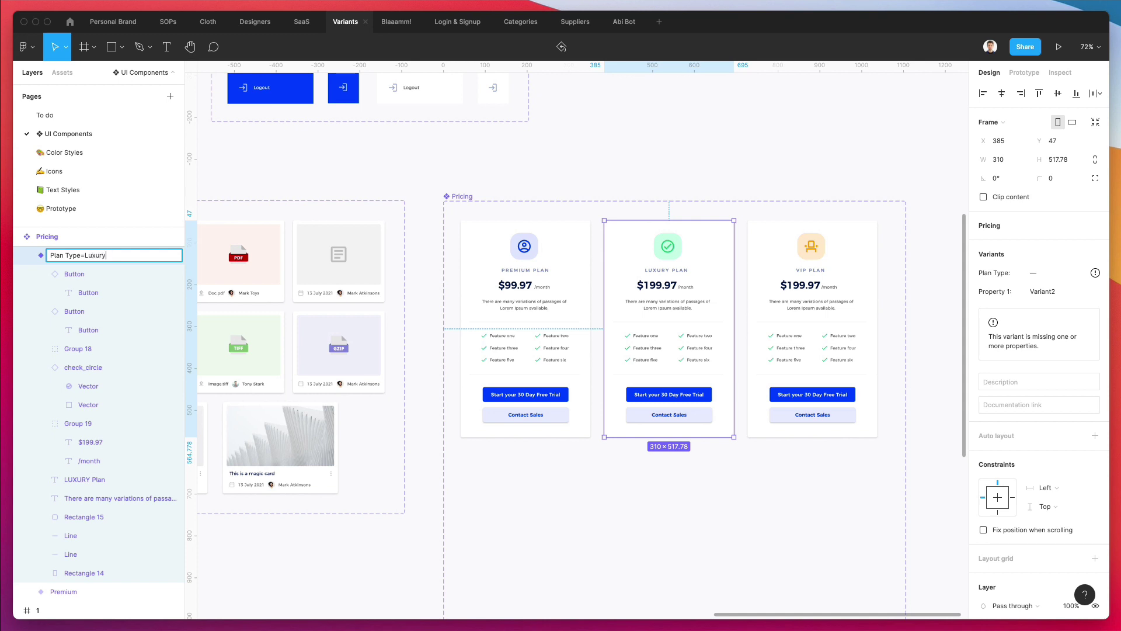
{"action": "type", "text": "Luxury"}
{"action": "key", "text": "Return"}
{"action": "left_click", "coordinate": [801, 290]}
{"action": "key", "text": "super+r"}
{"action": "key", "text": "super+v"}
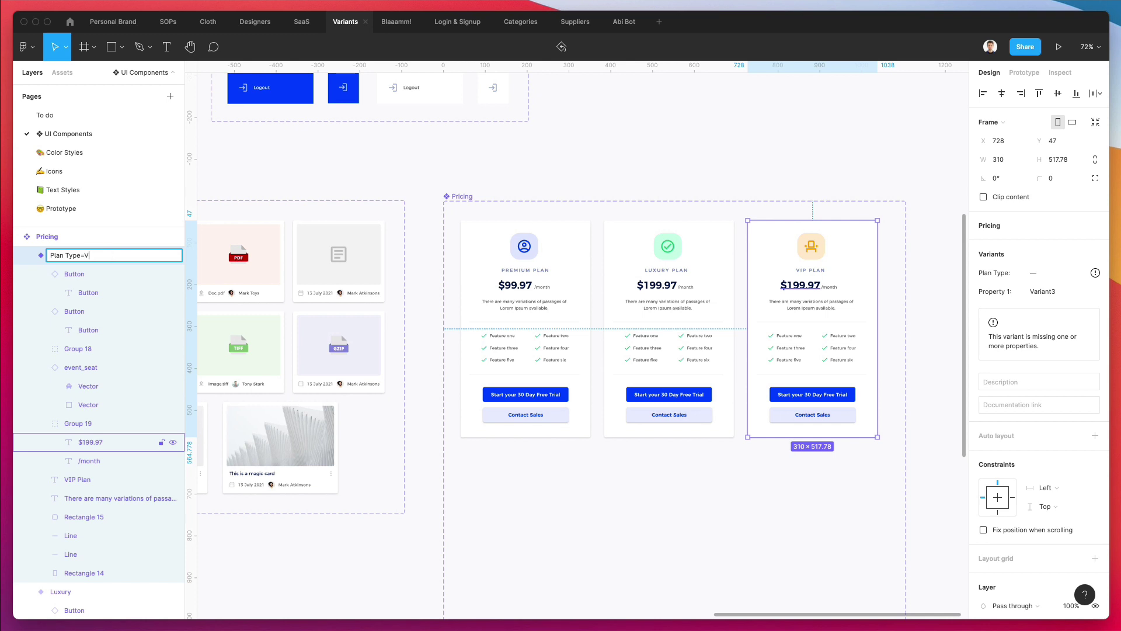
{"action": "type", "text": "VIP"}
{"action": "key", "text": "Return"}
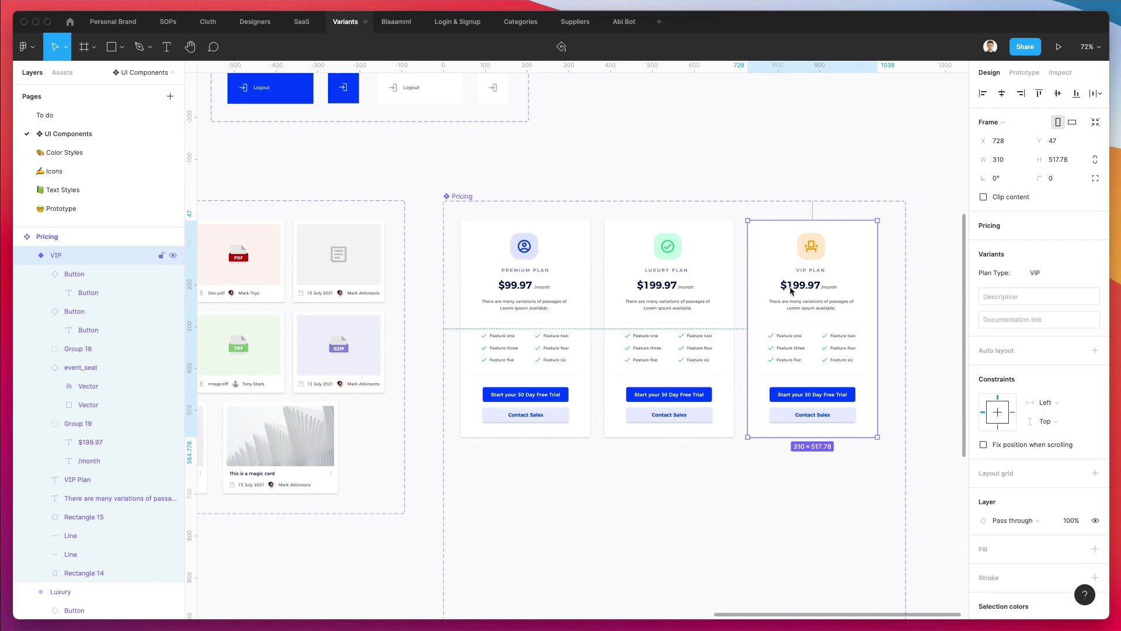
{"action": "left_click", "coordinate": [458, 196]}
Step: Drag the Pricing component set's bottom edge up so it fits the cards
{"action": "scroll", "coordinate": [629, 314], "scroll_direction": "down", "scroll_amount": 5}
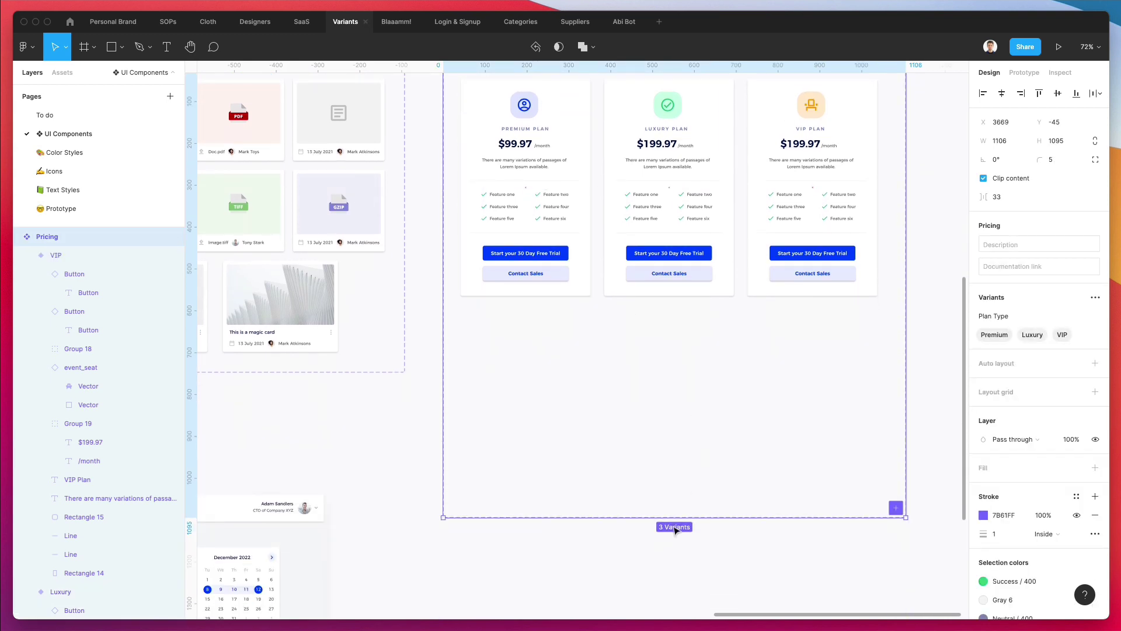
{"action": "left_click_drag", "start_coordinate": [670, 504], "coordinate": [638, 311]}
{"action": "scroll", "coordinate": [639, 316], "scroll_direction": "up", "scroll_amount": 2}
{"action": "left_click", "coordinate": [594, 436]}
Step: Move the Checkmark component lower and to the right
{"action": "scroll", "coordinate": [593, 435], "scroll_direction": "left", "scroll_amount": 10}
{"action": "scroll", "coordinate": [594, 435], "scroll_direction": "down", "scroll_amount": 5}
{"action": "scroll", "coordinate": [593, 436], "scroll_direction": "left", "scroll_amount": 5}
{"action": "scroll", "coordinate": [594, 435], "scroll_direction": "down", "scroll_amount": 4}
{"action": "scroll", "coordinate": [668, 268], "scroll_direction": "up", "scroll_amount": 1}
{"action": "scroll", "coordinate": [668, 268], "scroll_direction": "up", "scroll_amount": 5}
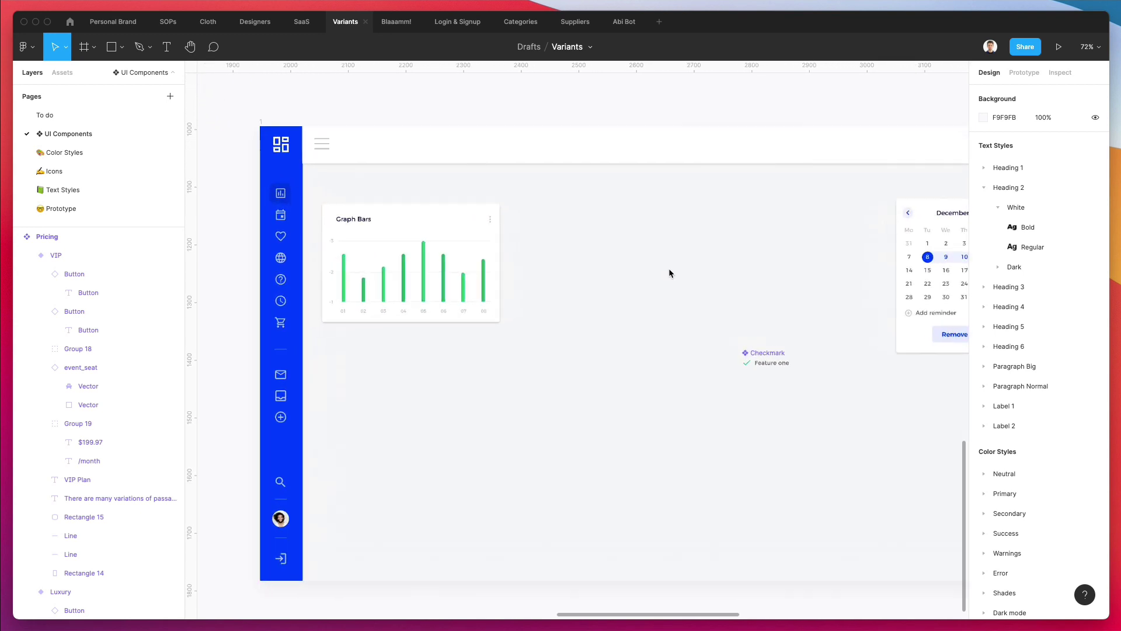
{"action": "left_click_drag", "start_coordinate": [659, 276], "coordinate": [930, 417]}
{"action": "left_click", "coordinate": [676, 337]}
Step: Drag a Pricing instance from the Assets panel into the centre of the dashboard
{"action": "left_click", "coordinate": [71, 71]}
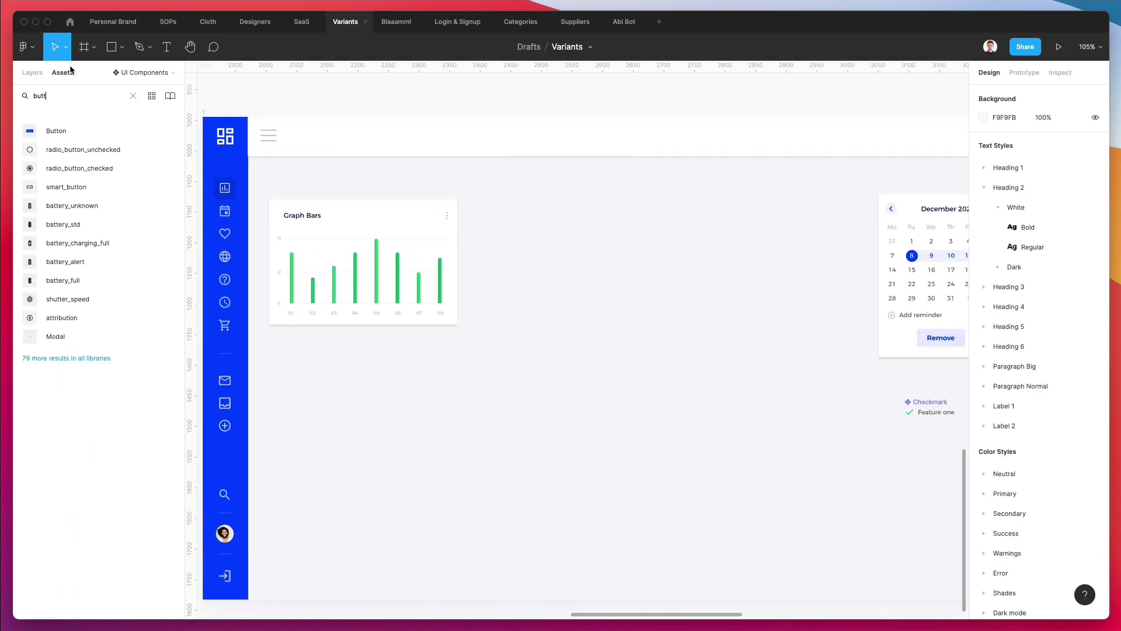
{"action": "left_click", "coordinate": [131, 96]}
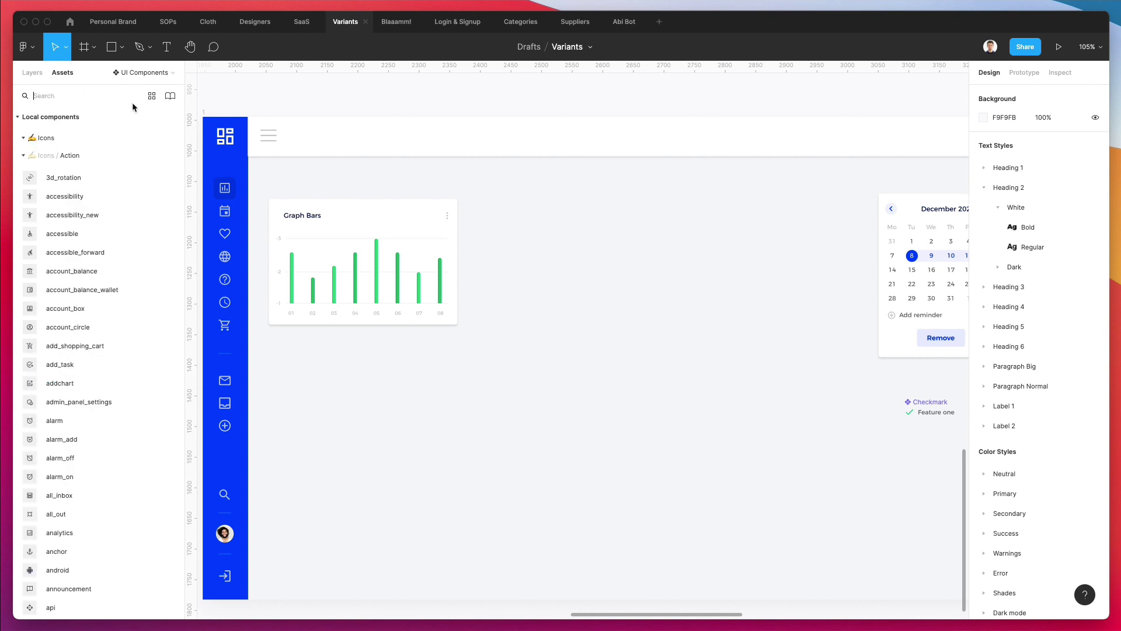
{"action": "left_click", "coordinate": [100, 251]}
{"action": "left_click", "coordinate": [52, 116]}
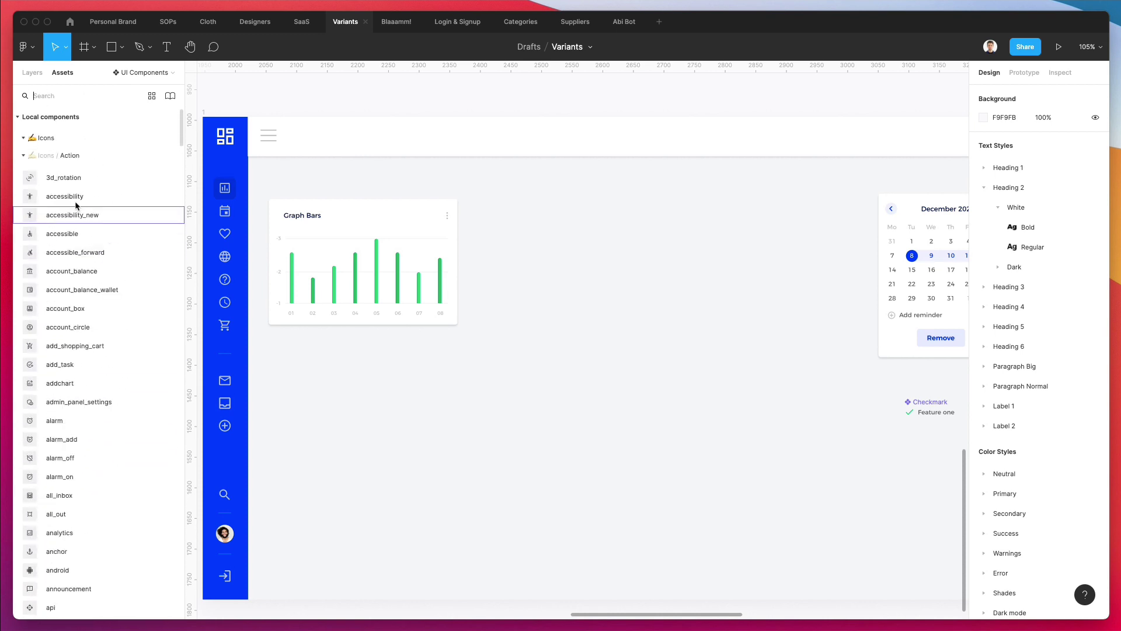
{"action": "left_click", "coordinate": [24, 156]}
{"action": "scroll", "coordinate": [145, 273], "scroll_direction": "down", "scroll_amount": 5}
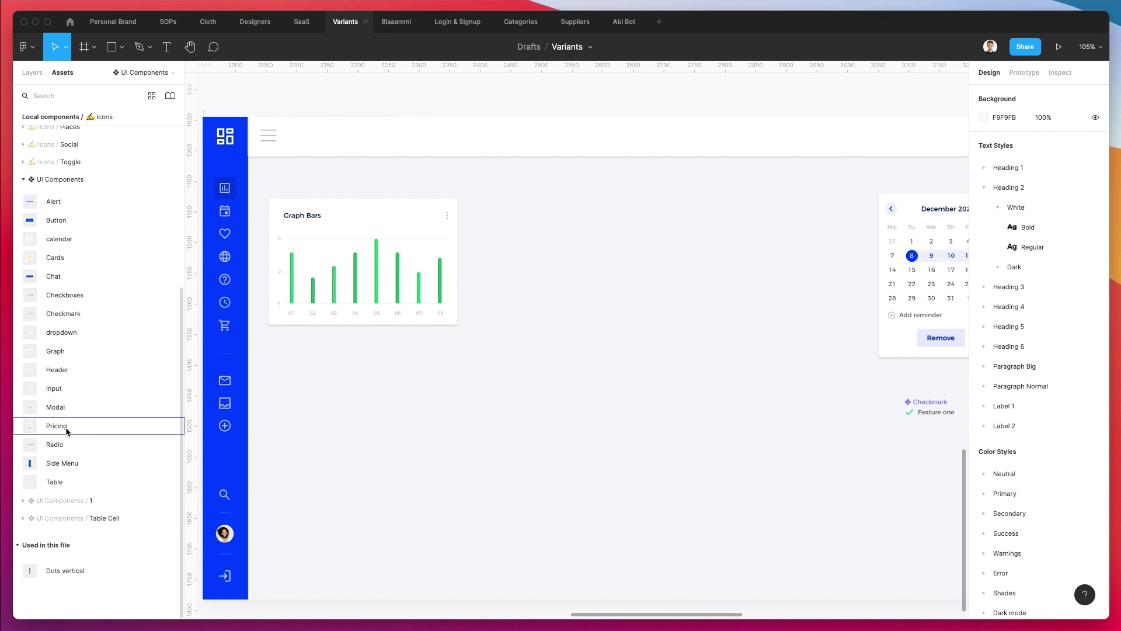
{"action": "left_click_drag", "start_coordinate": [67, 429], "coordinate": [659, 362]}
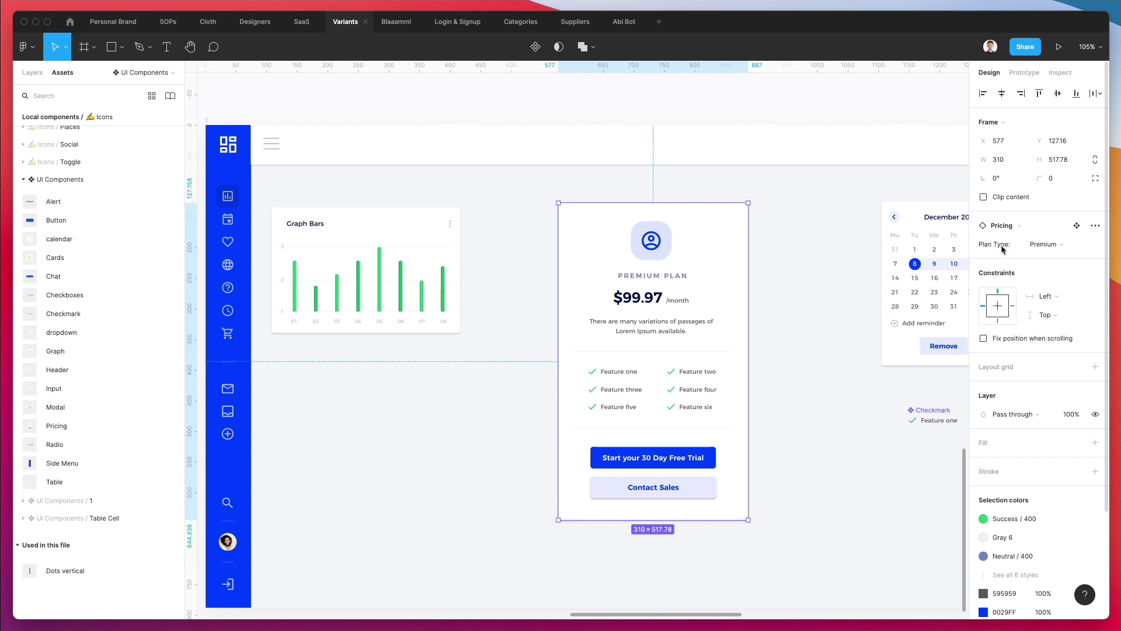
Step: Change the pricing card's Plan Type to Luxury, then to VIP
{"action": "scroll", "coordinate": [818, 291], "scroll_direction": "up", "scroll_amount": 5}
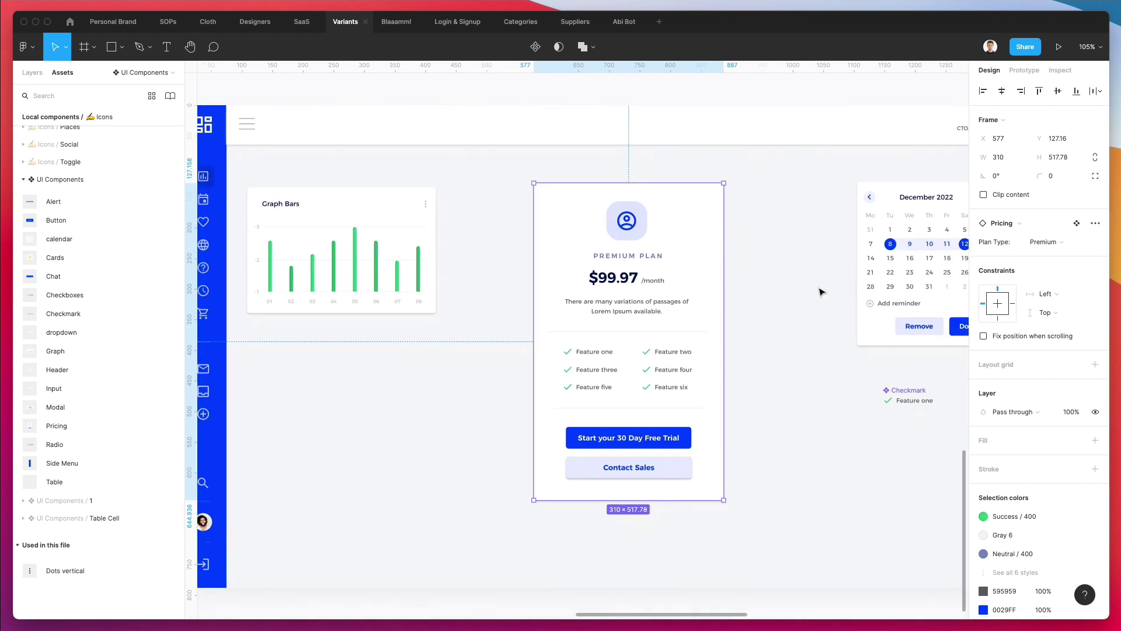
{"action": "left_click", "coordinate": [1072, 241]}
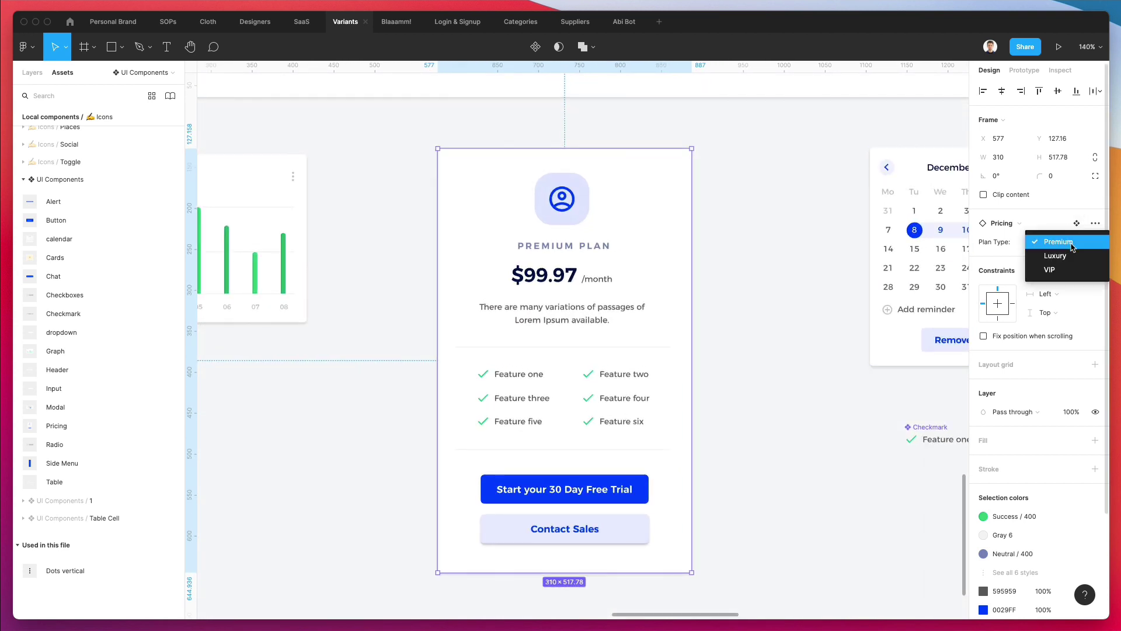
{"action": "left_click", "coordinate": [1074, 254]}
{"action": "left_click", "coordinate": [1072, 242]}
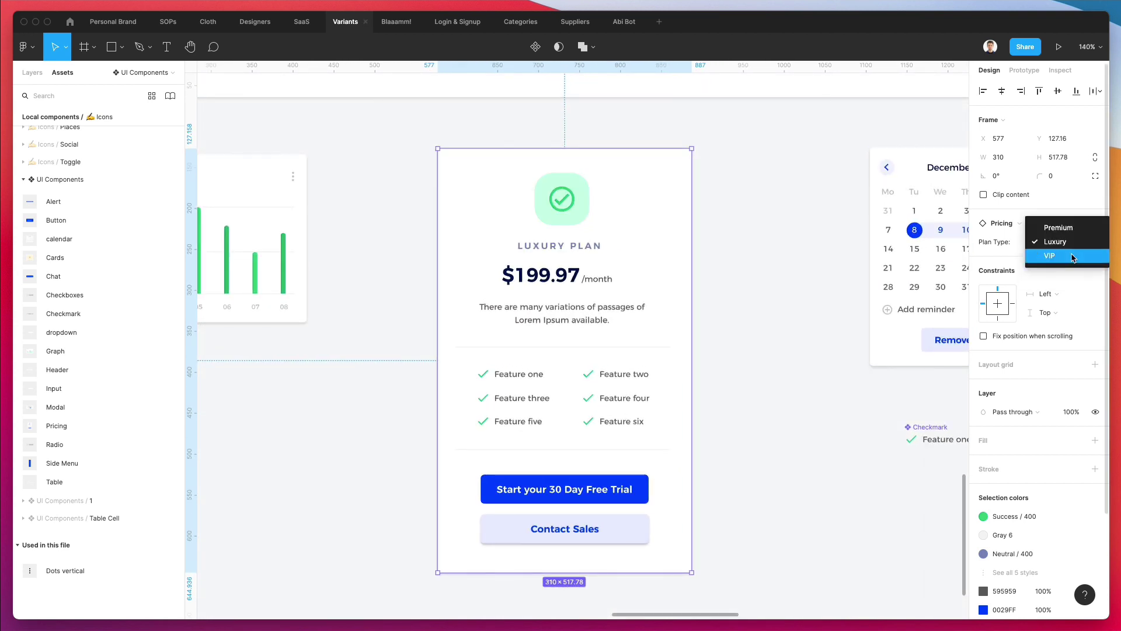
{"action": "left_click", "coordinate": [1073, 255]}
{"action": "left_click", "coordinate": [757, 316]}
Step: Scroll the canvas back to the Pricing set's Premium, Luxury and VIP cards
{"action": "scroll", "coordinate": [756, 310], "scroll_direction": "down", "scroll_amount": 4}
{"action": "scroll", "coordinate": [723, 316], "scroll_direction": "down", "scroll_amount": 1}
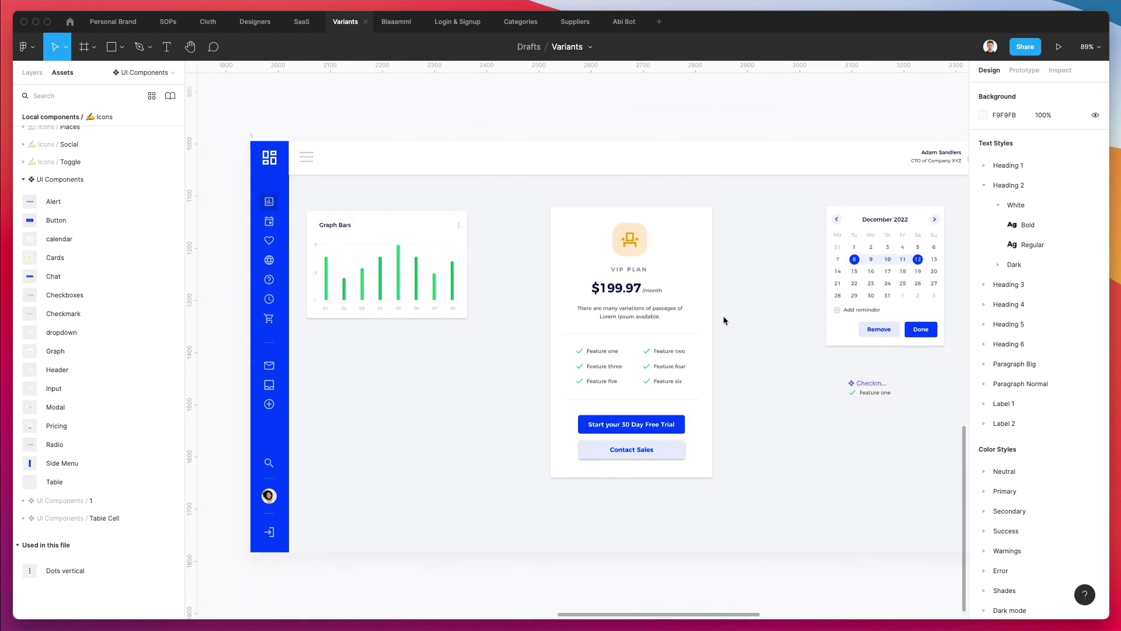
{"action": "scroll", "coordinate": [723, 315], "scroll_direction": "up", "scroll_amount": 7}
{"action": "scroll", "coordinate": [723, 315], "scroll_direction": "right", "scroll_amount": 5}
{"action": "scroll", "coordinate": [723, 315], "scroll_direction": "right", "scroll_amount": 10}
{"action": "scroll", "coordinate": [723, 316], "scroll_direction": "up", "scroll_amount": 3}
{"action": "scroll", "coordinate": [641, 250], "scroll_direction": "up", "scroll_amount": 1}
{"action": "scroll", "coordinate": [641, 251], "scroll_direction": "up", "scroll_amount": 3}
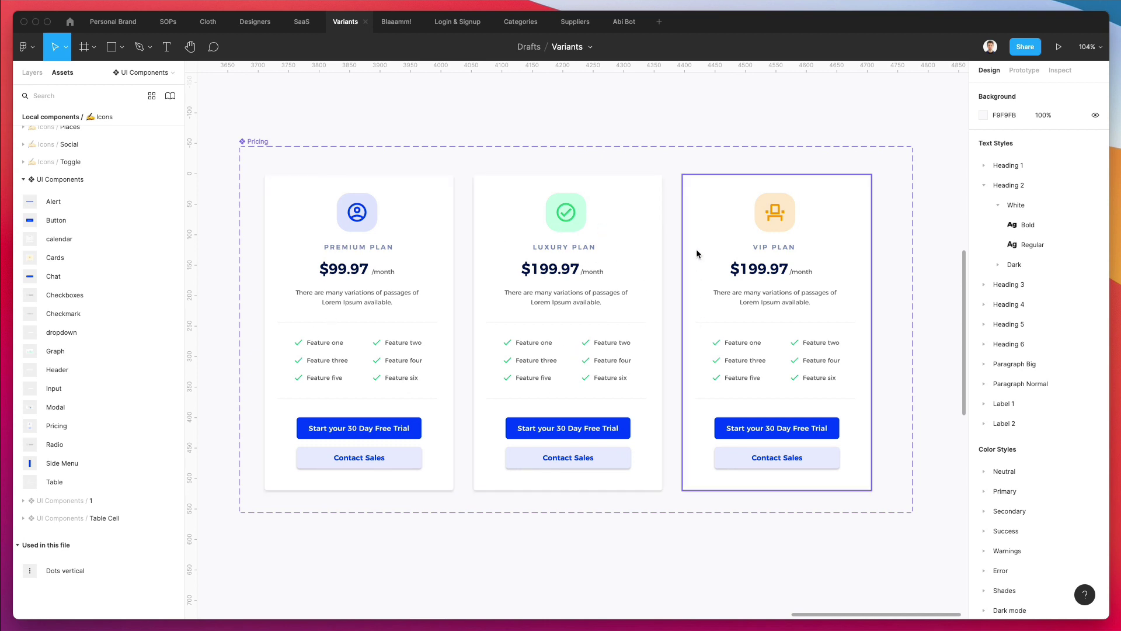
{"action": "scroll", "coordinate": [696, 251], "scroll_direction": "down", "scroll_amount": 1}
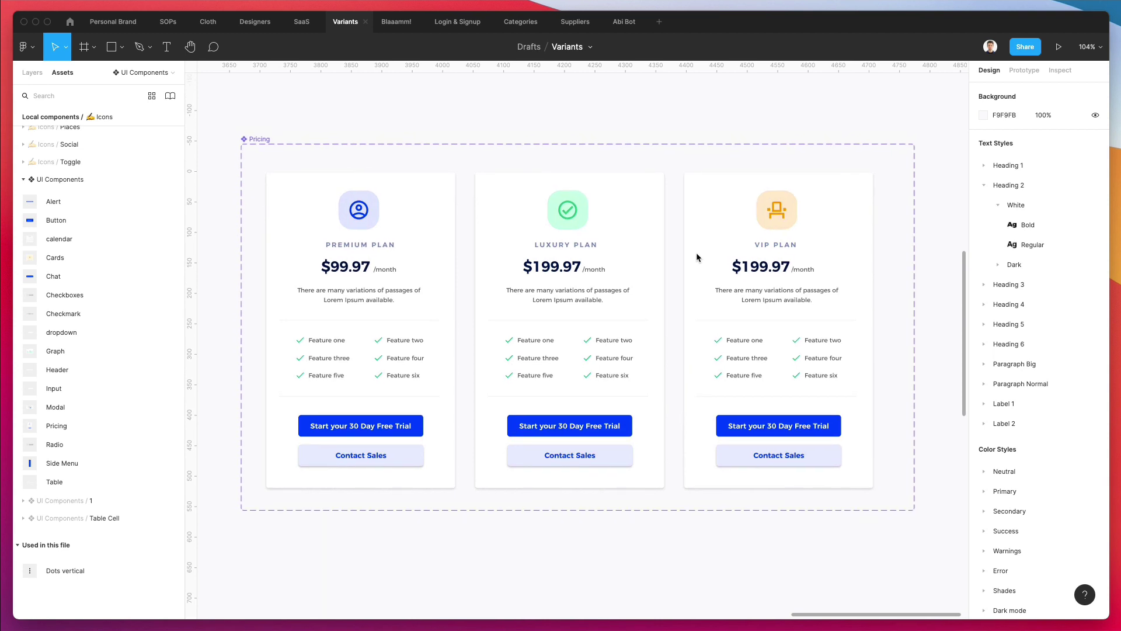